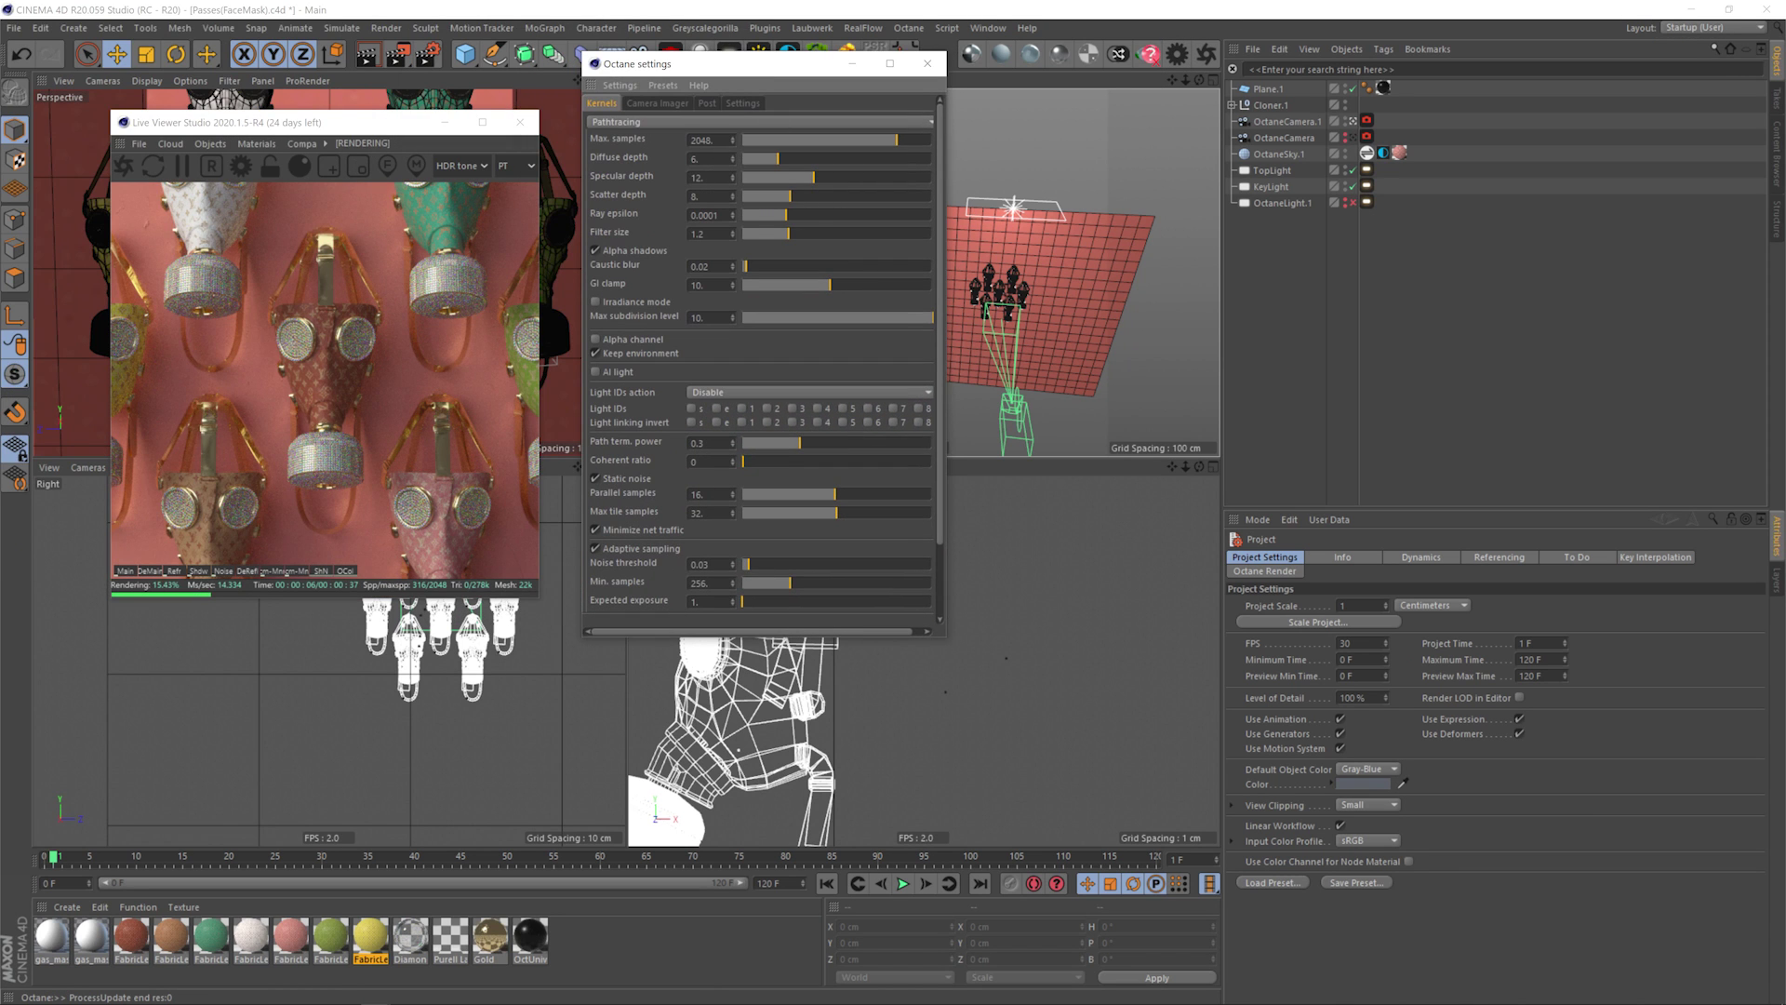
Review the camera imager settings in the Octane settings and close the settings window.
mouse_move(941, 171)
left_mouse_down()
mouse_move(942, 229)
mouse_move(940, 166)
left_mouse_up()
left_click(657, 103)
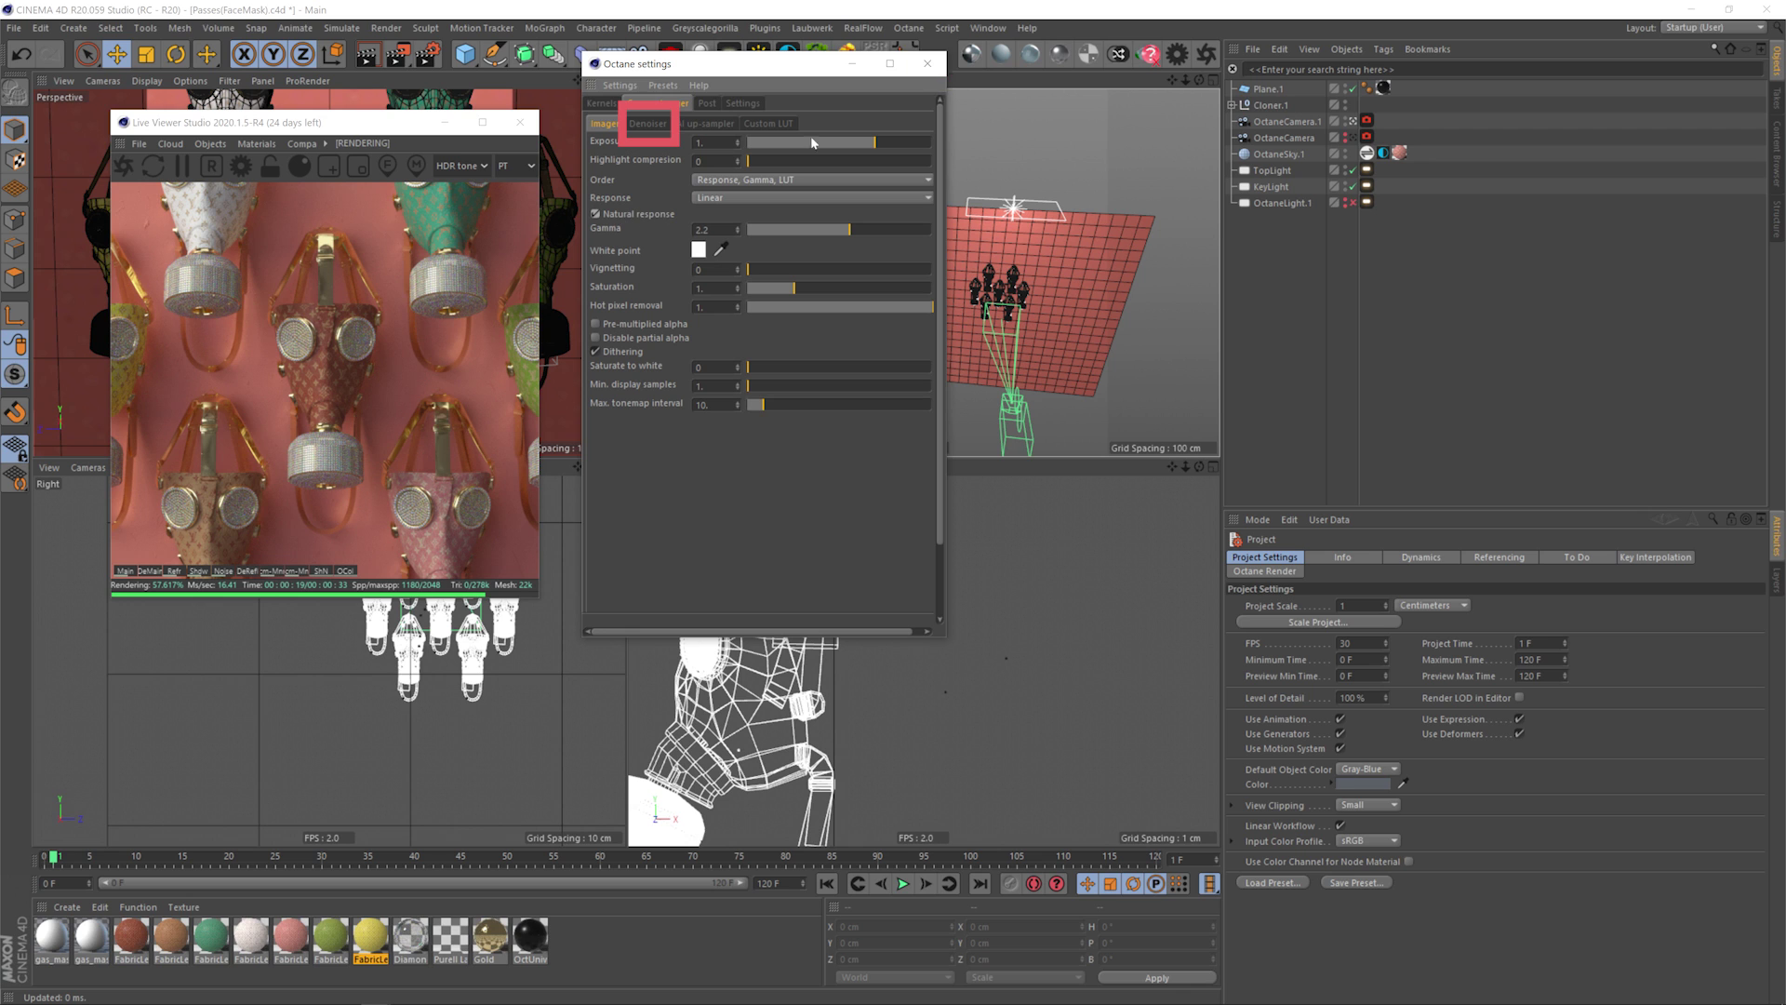
left_click(927, 64)
Examine the Save options in the render settings and the Render Buffer Type choices of the Octane renderer.
left_click(425, 58)
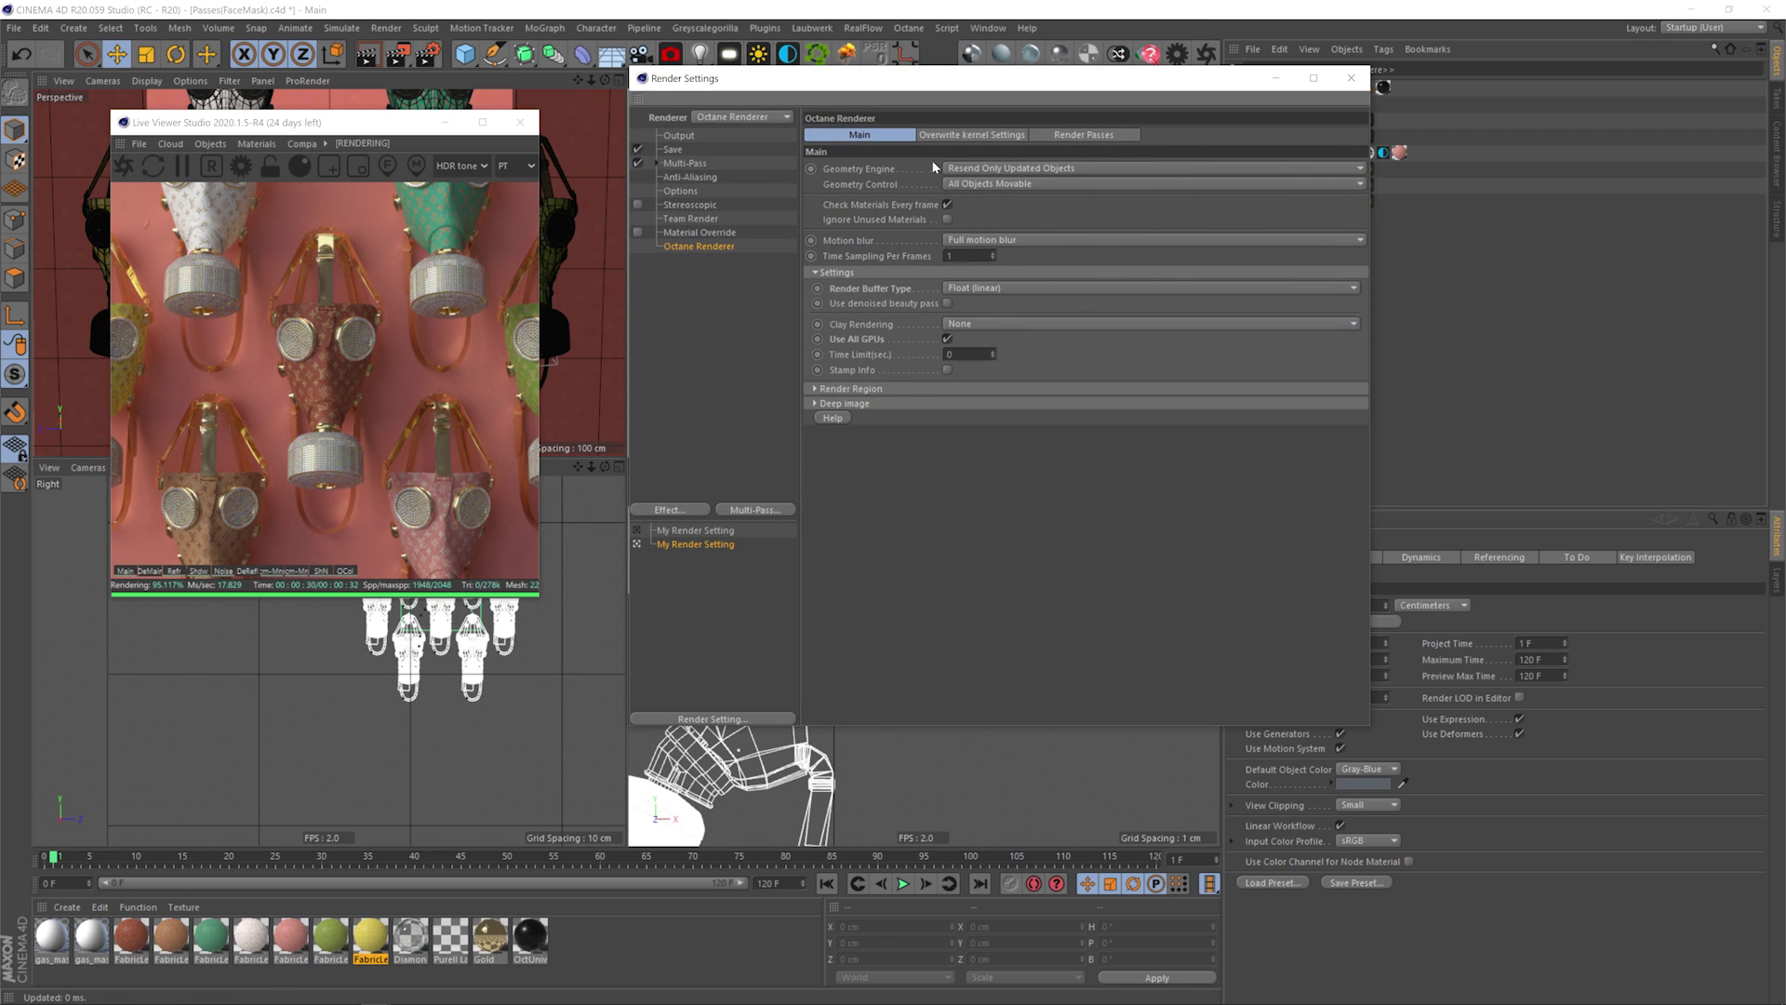
left_click(671, 149)
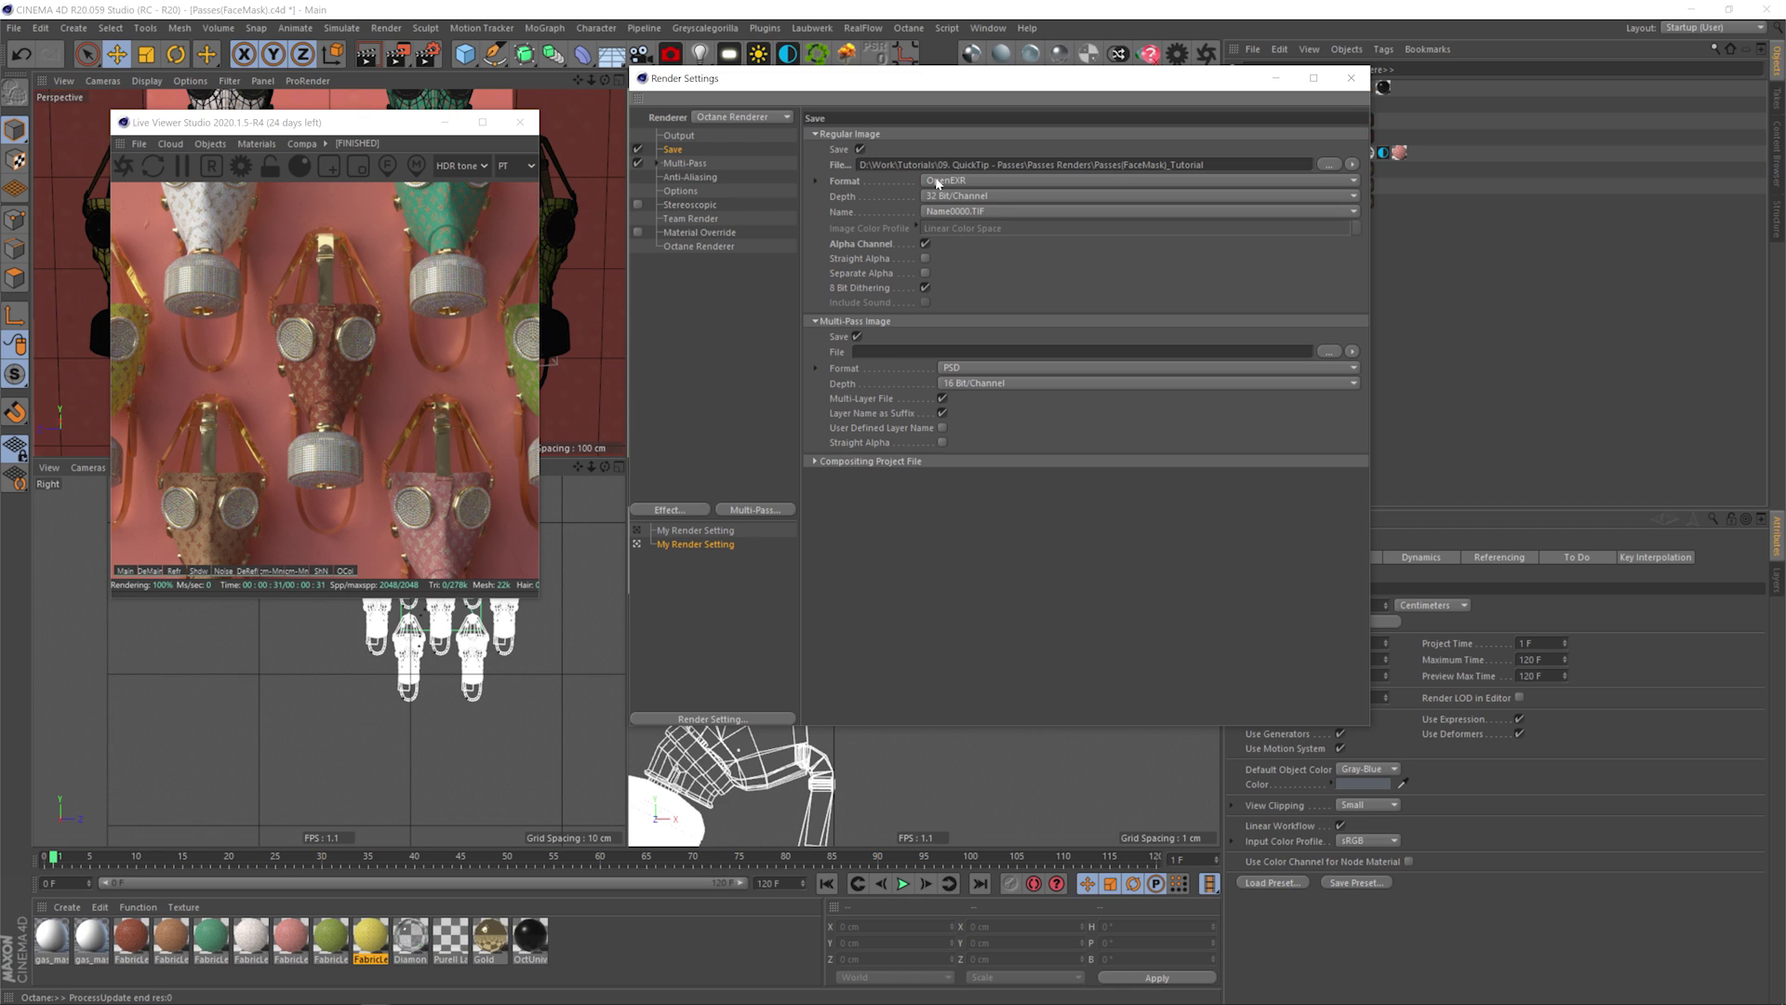
left_click(699, 246)
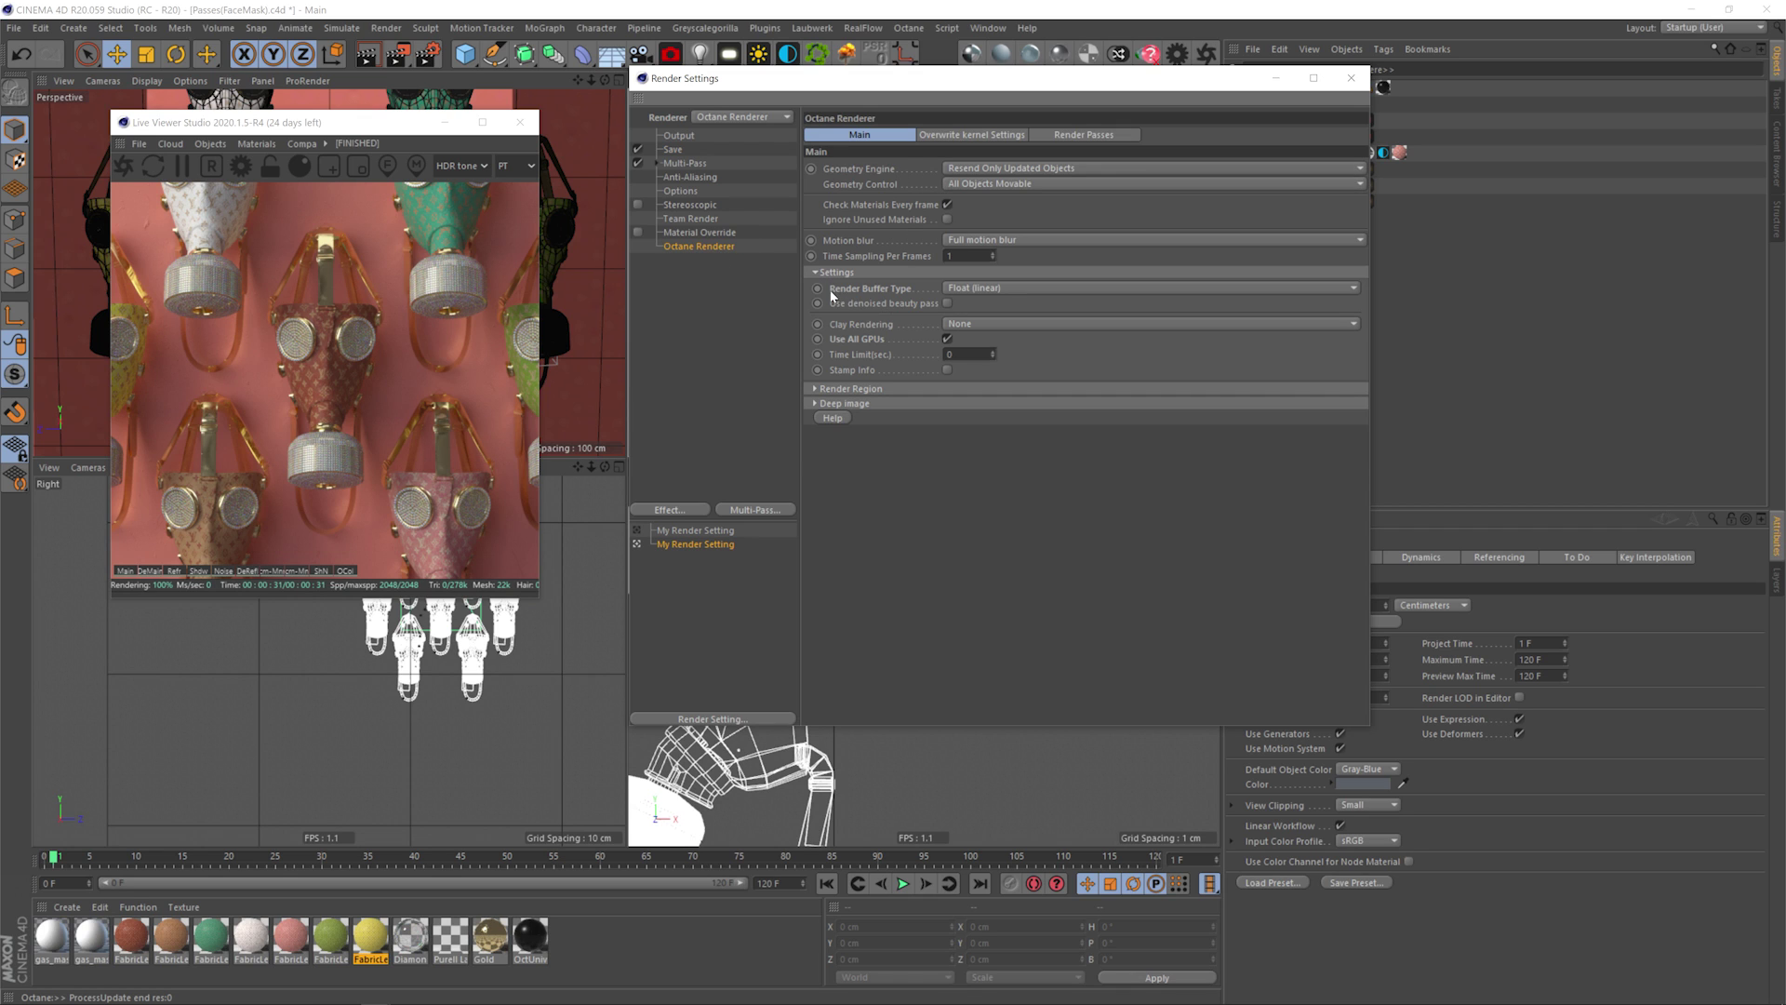
left_click(969, 290)
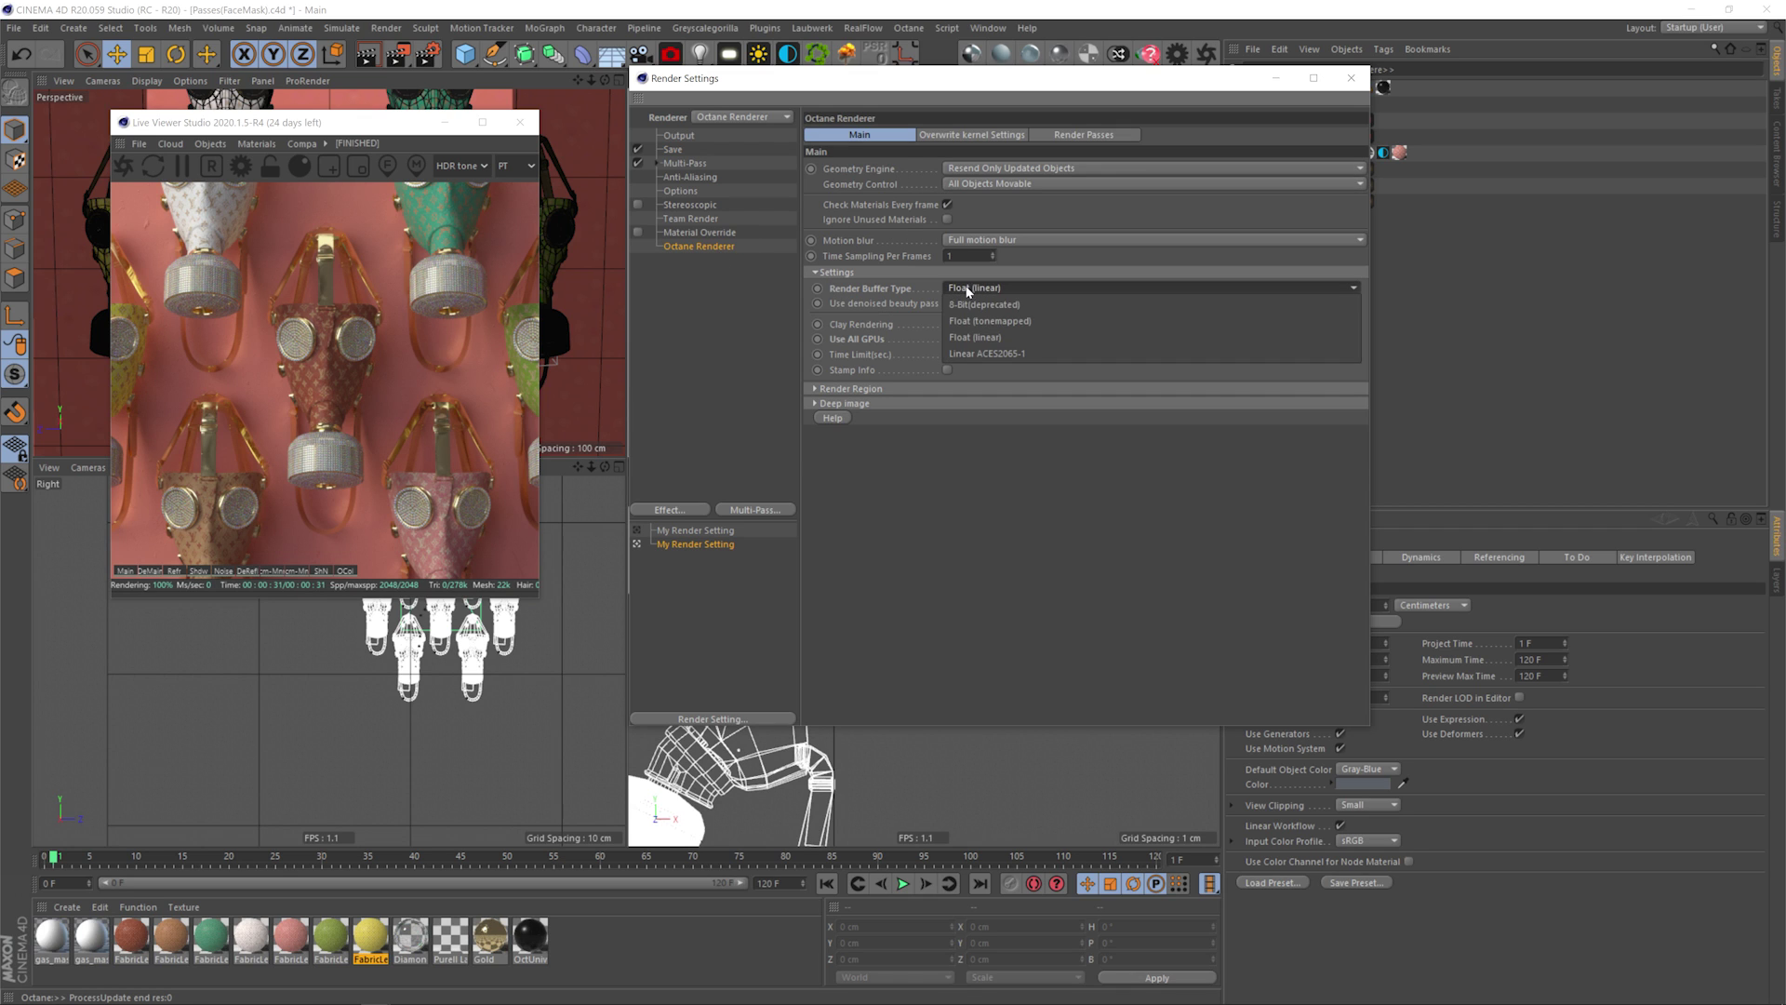
left_click(969, 290)
Check the render pass file format options and toggle the multilayer file option off and back on.
left_click(1081, 135)
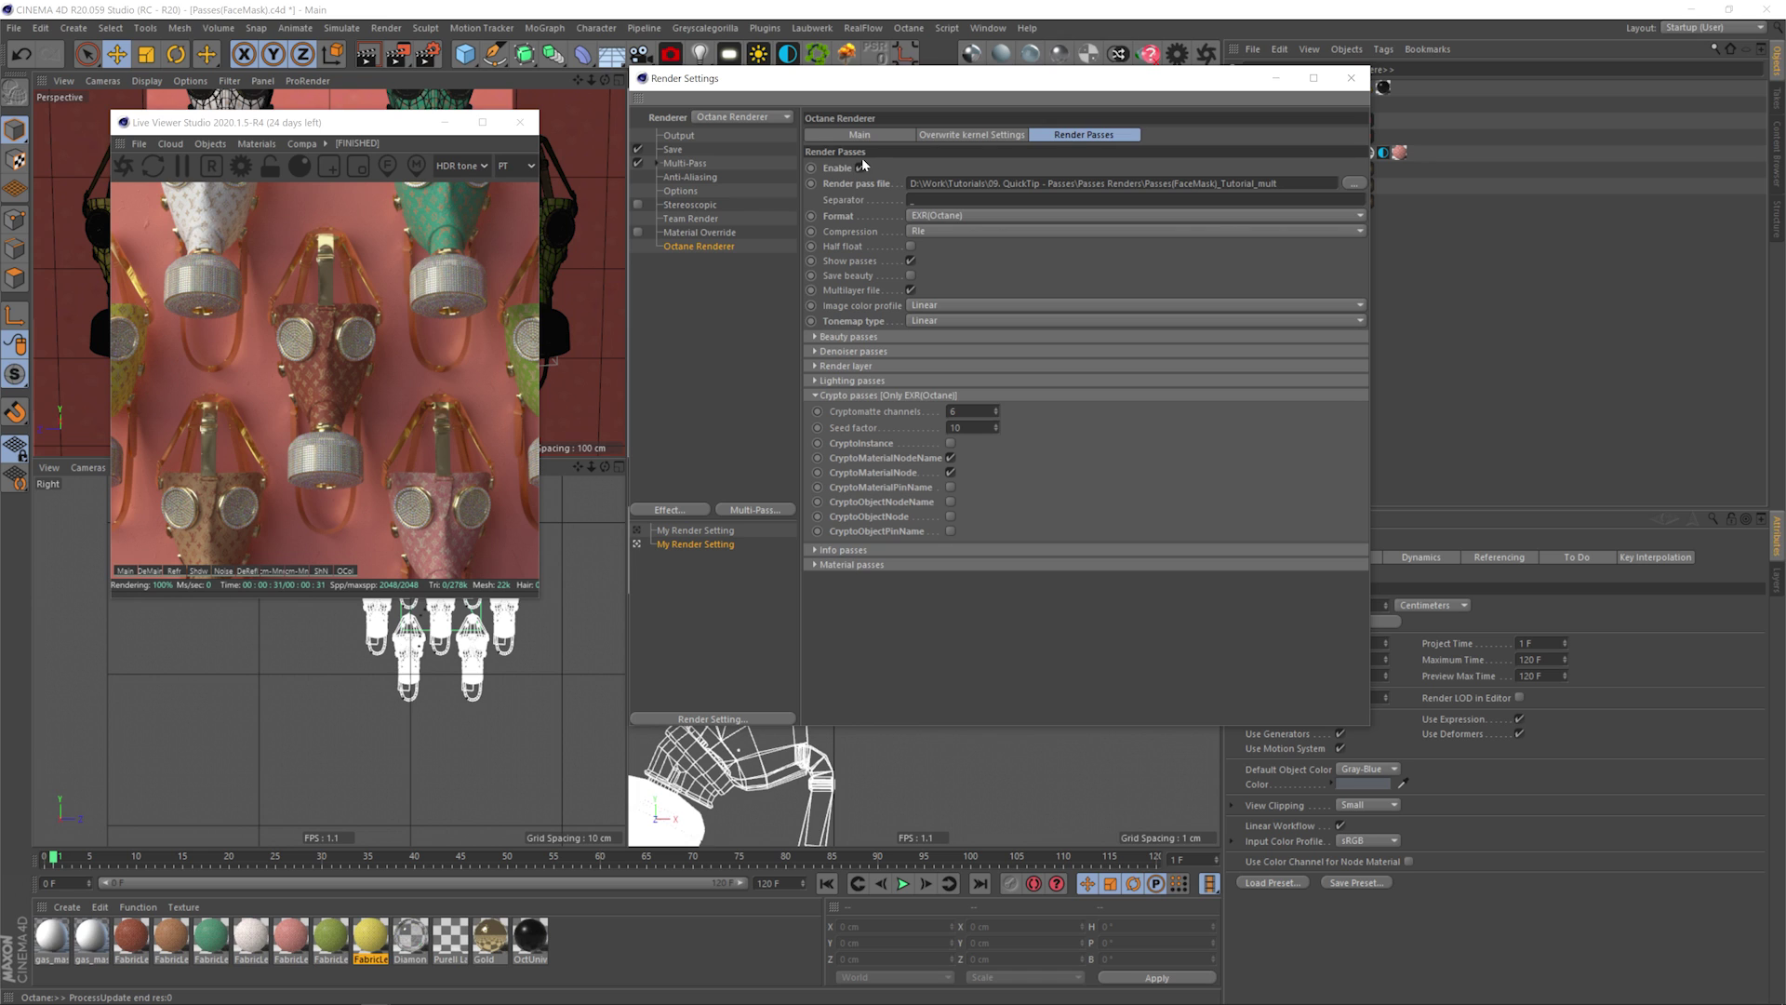
left_click(941, 217)
left_click(934, 217)
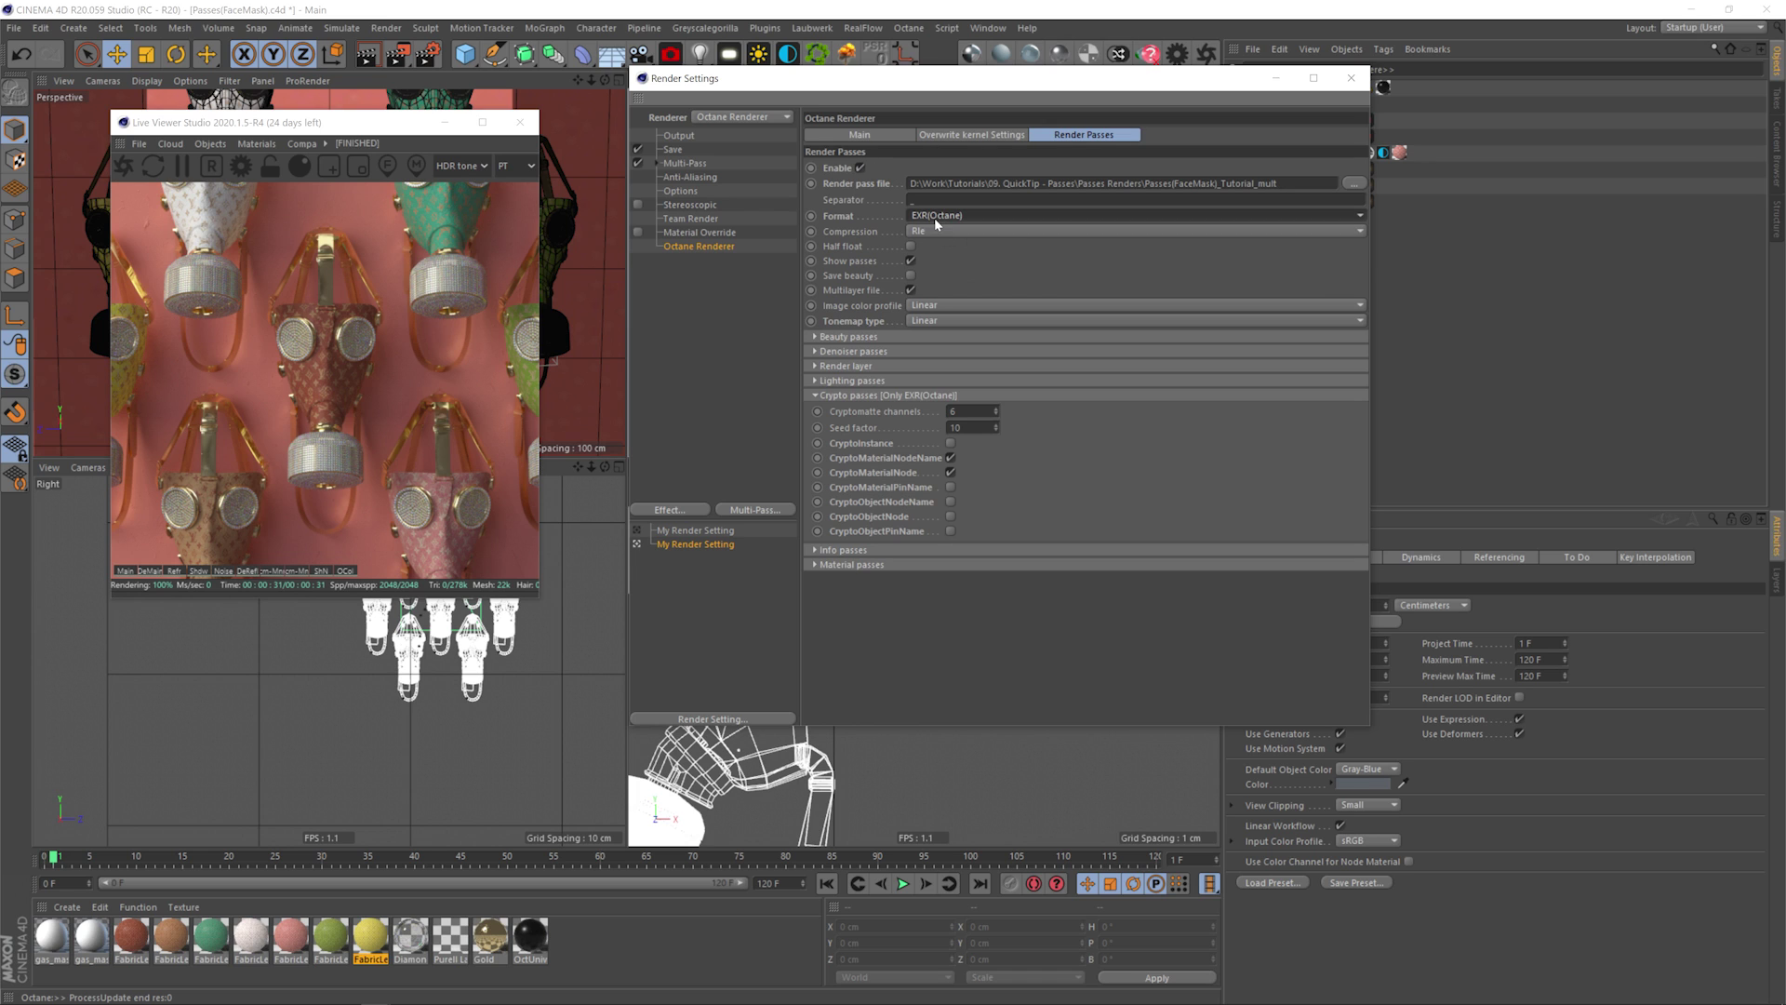
left_click(911, 291)
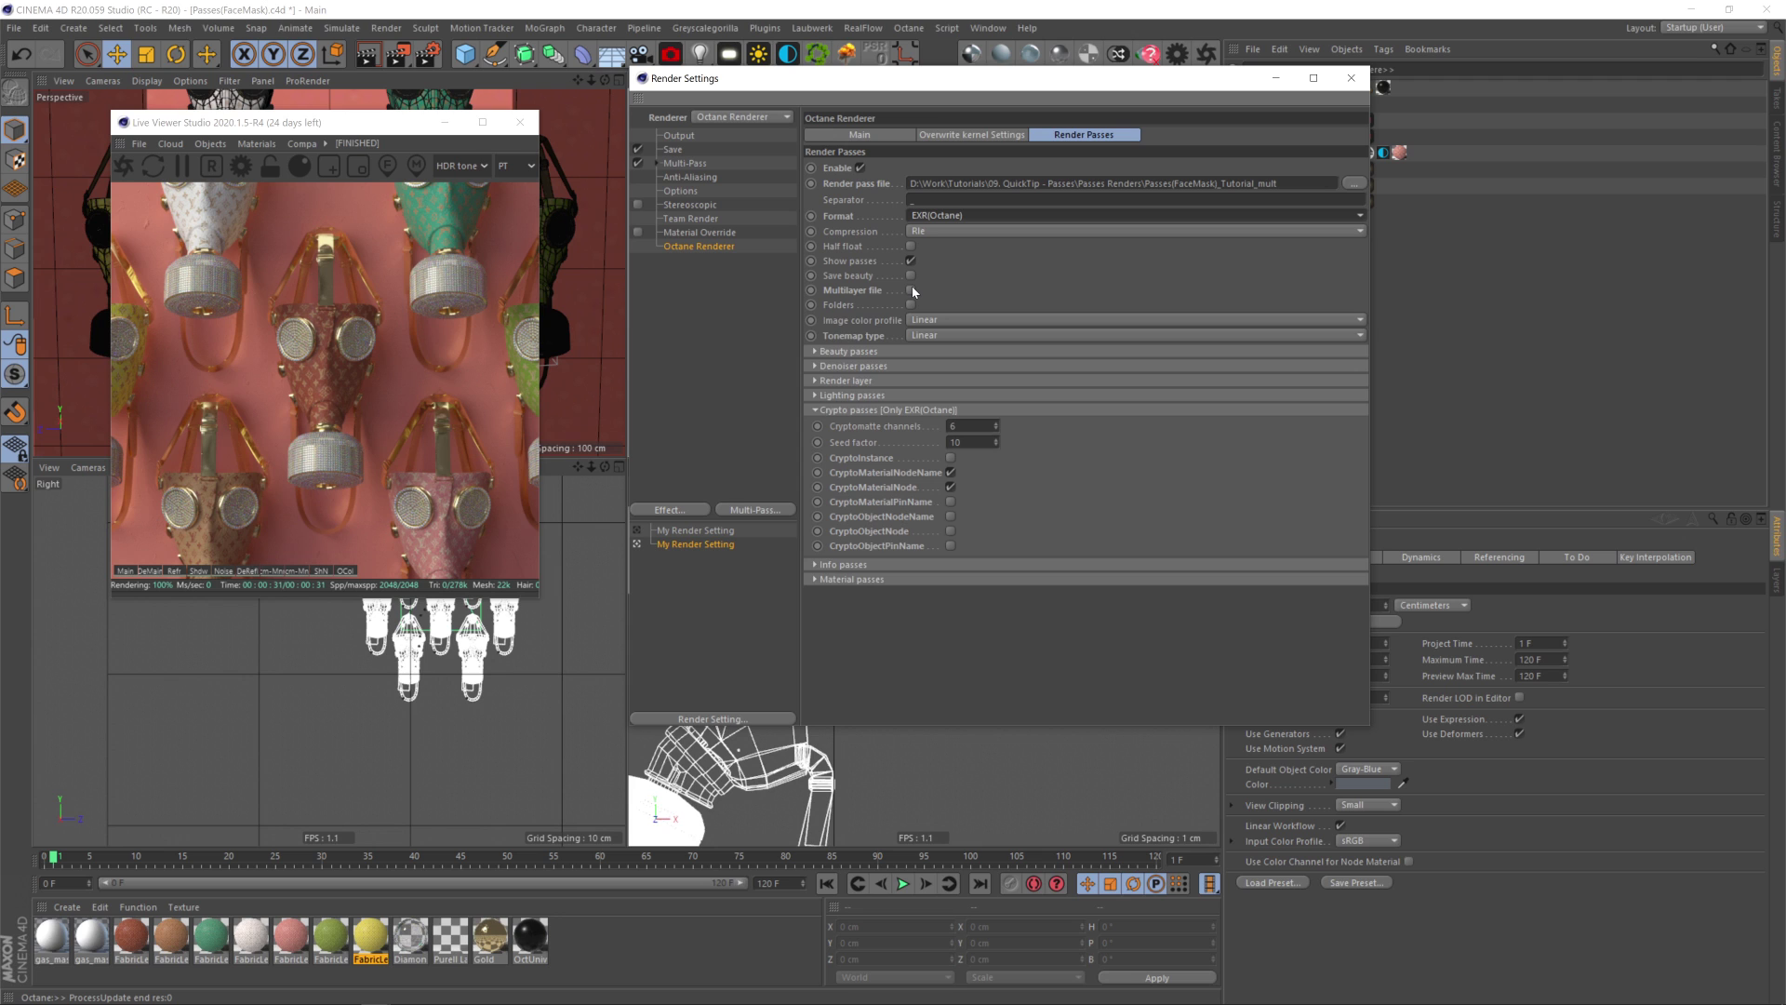
left_click(911, 290)
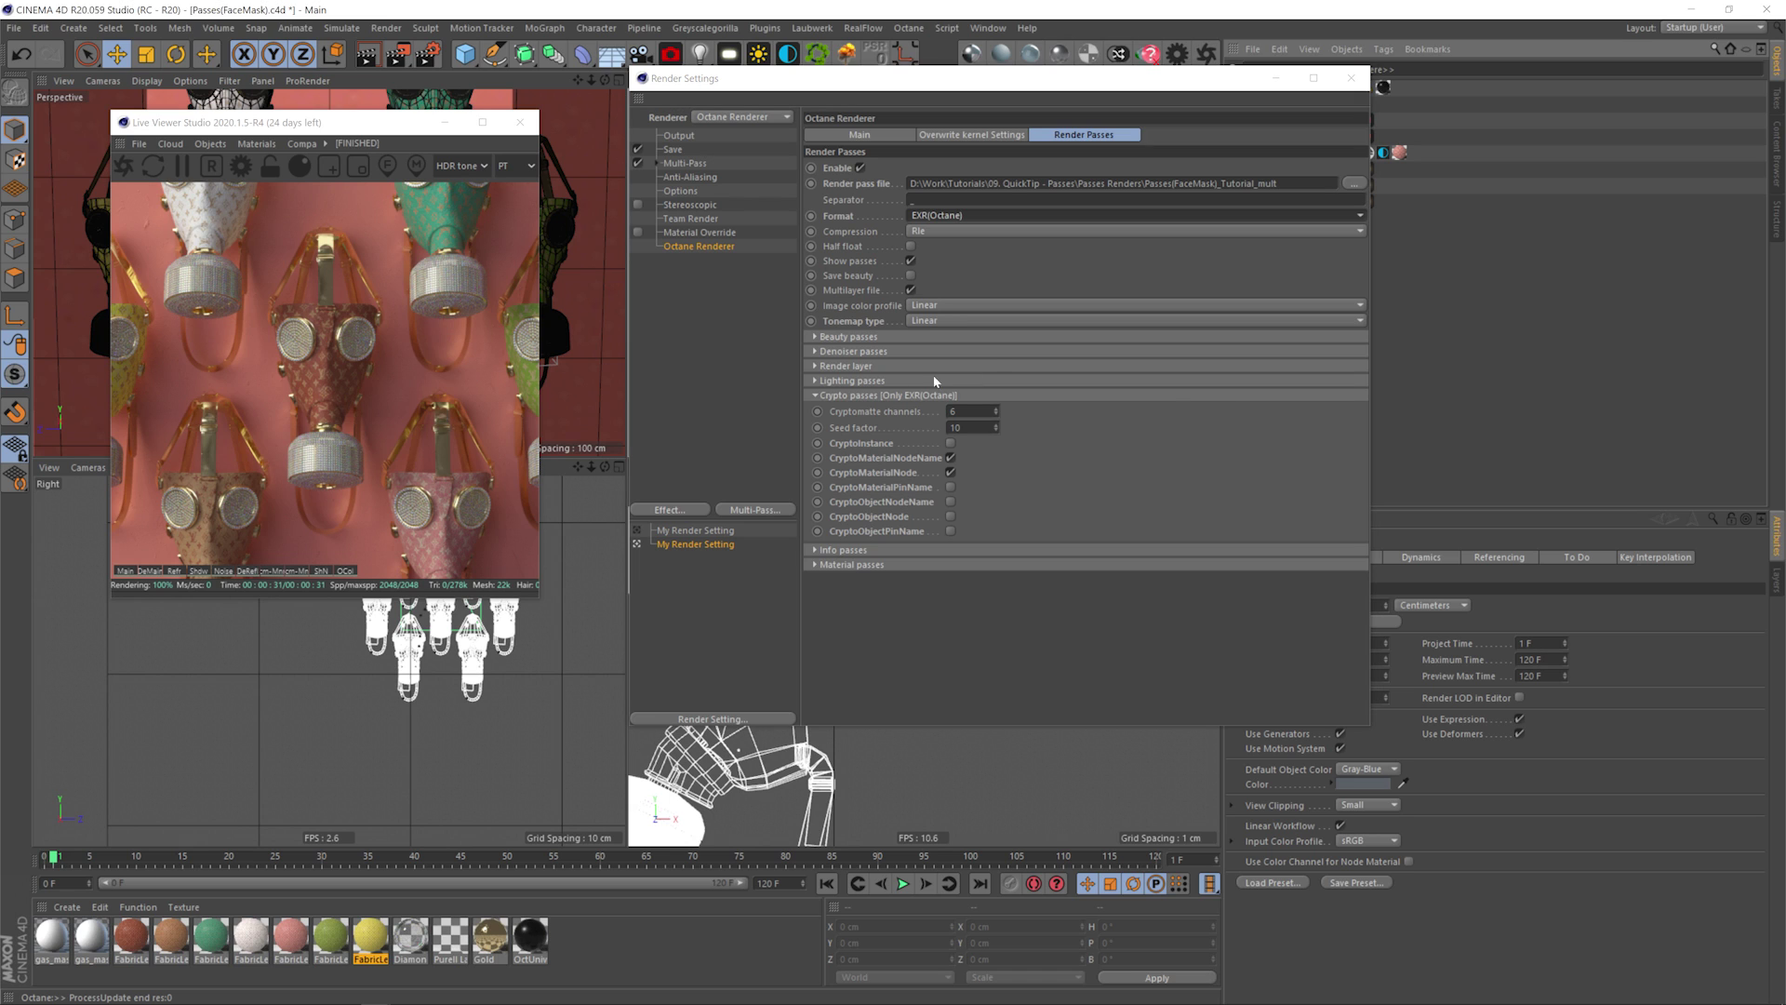
Review the beauty passes, checking the Refraction and Shadow options, with the crypto pass group collapsed.
left_click(836, 395)
left_click(843, 337)
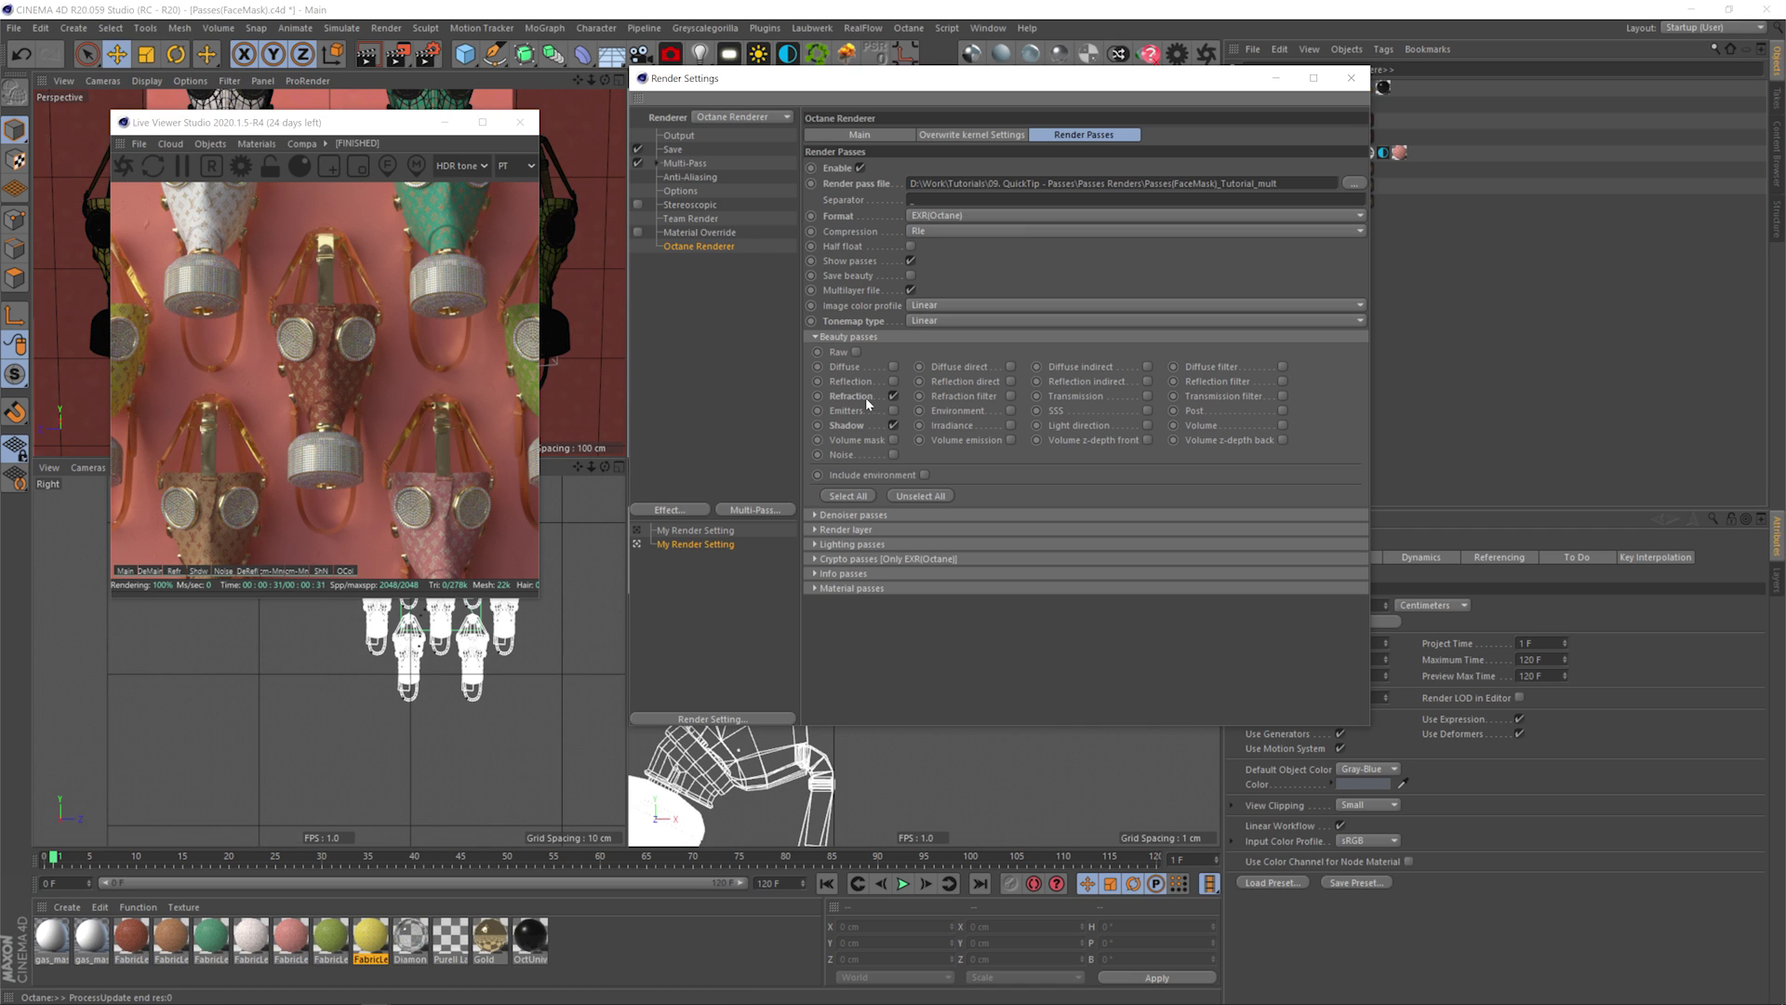
left_click(893, 395)
left_click(893, 425)
left_click(851, 336)
Enable the Denoised reflection direct pass and the Light pass 1 lighting pass.
left_click(865, 351)
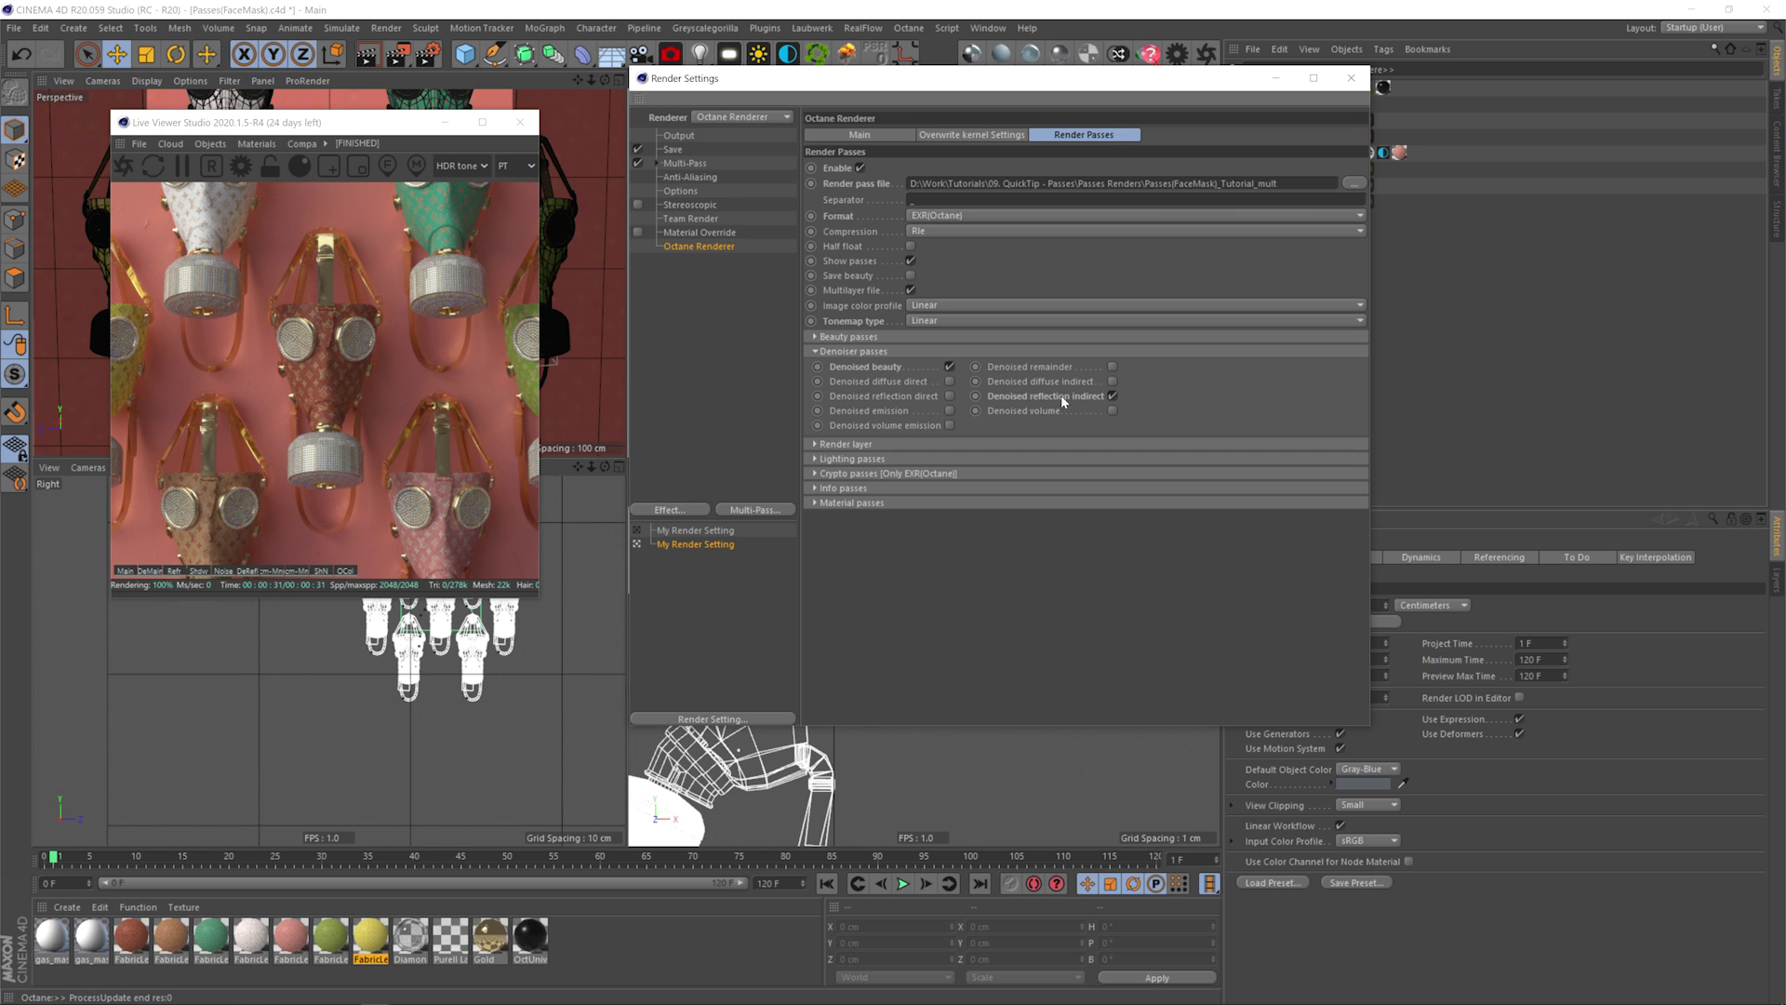
left_click(950, 395)
left_click(852, 458)
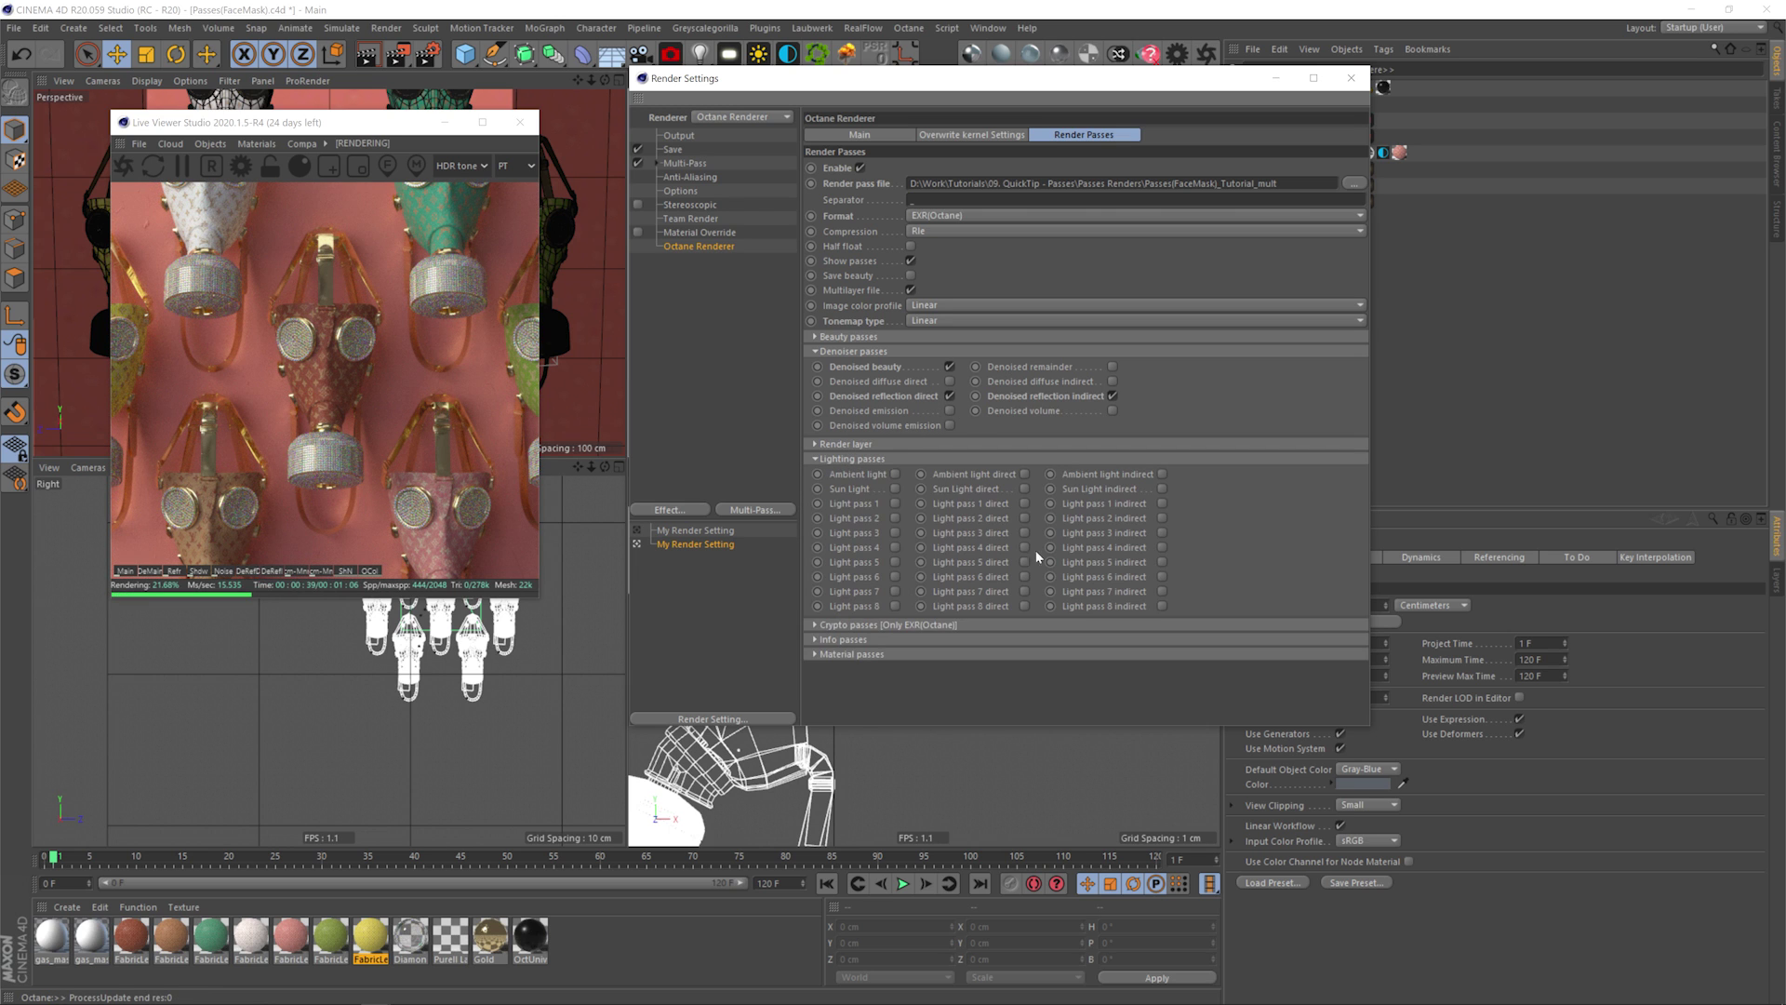
left_click(896, 503)
left_click(879, 458)
Make CryptoMaterialNode the only enabled crypto pass.
left_click(880, 473)
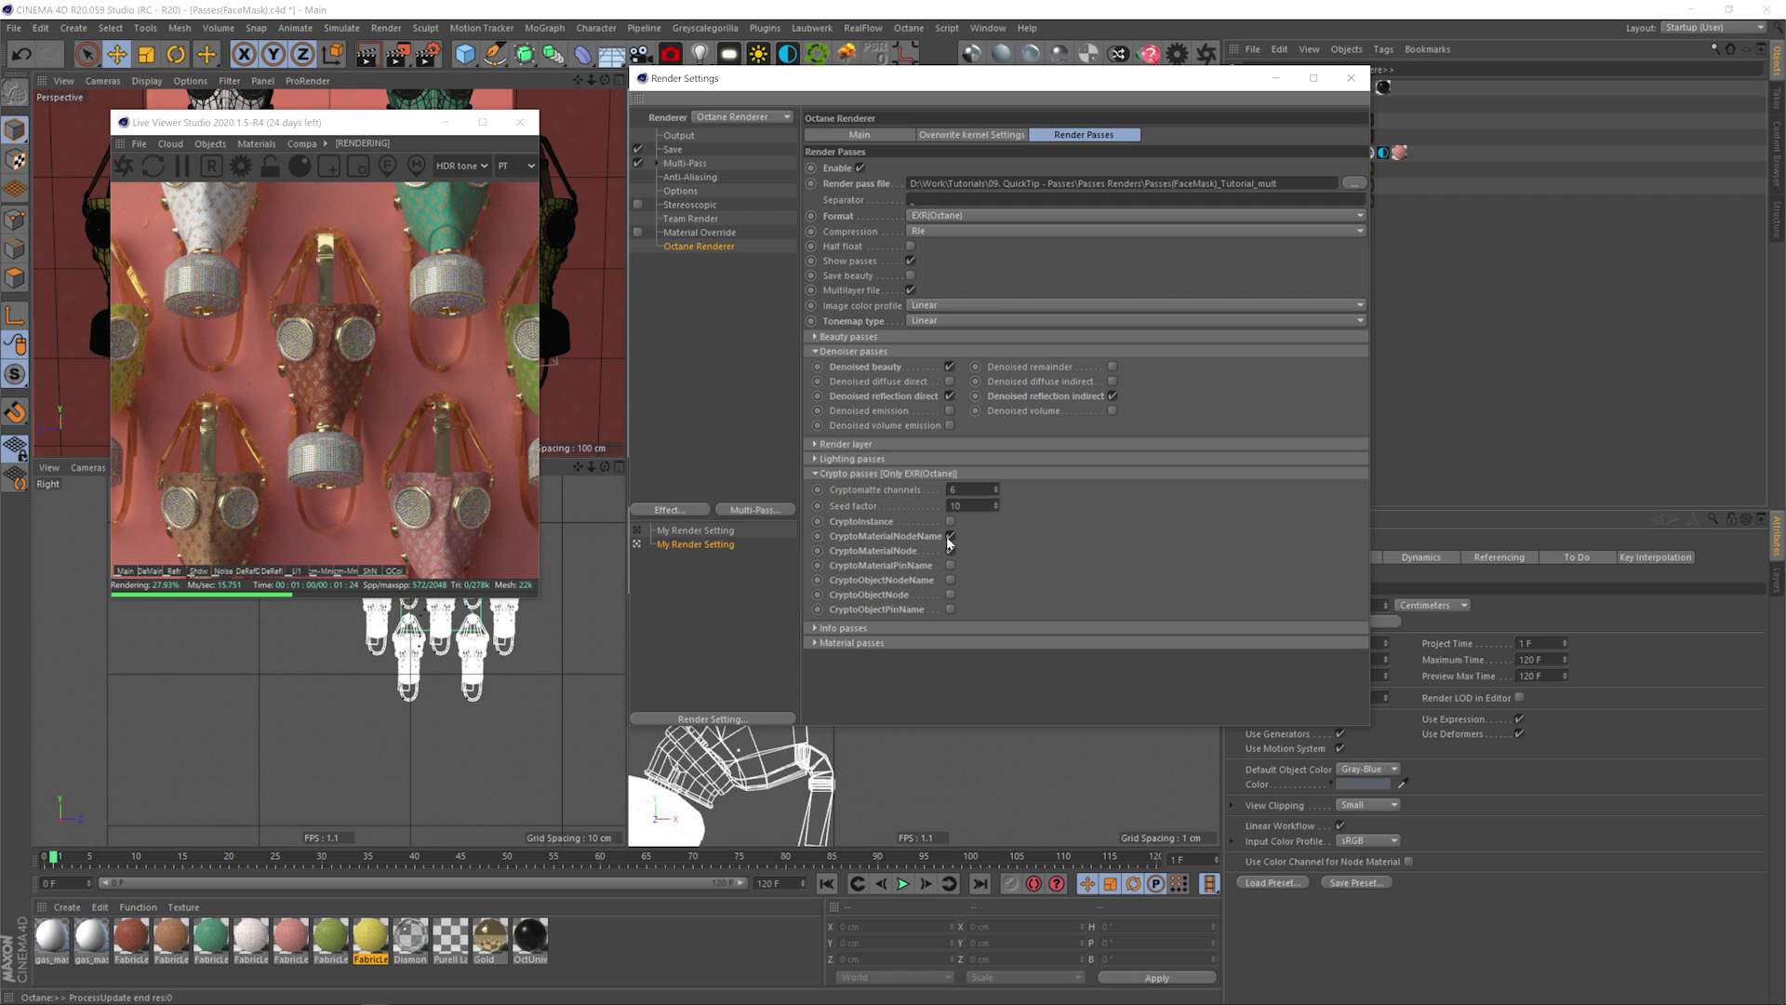
left_click(950, 550)
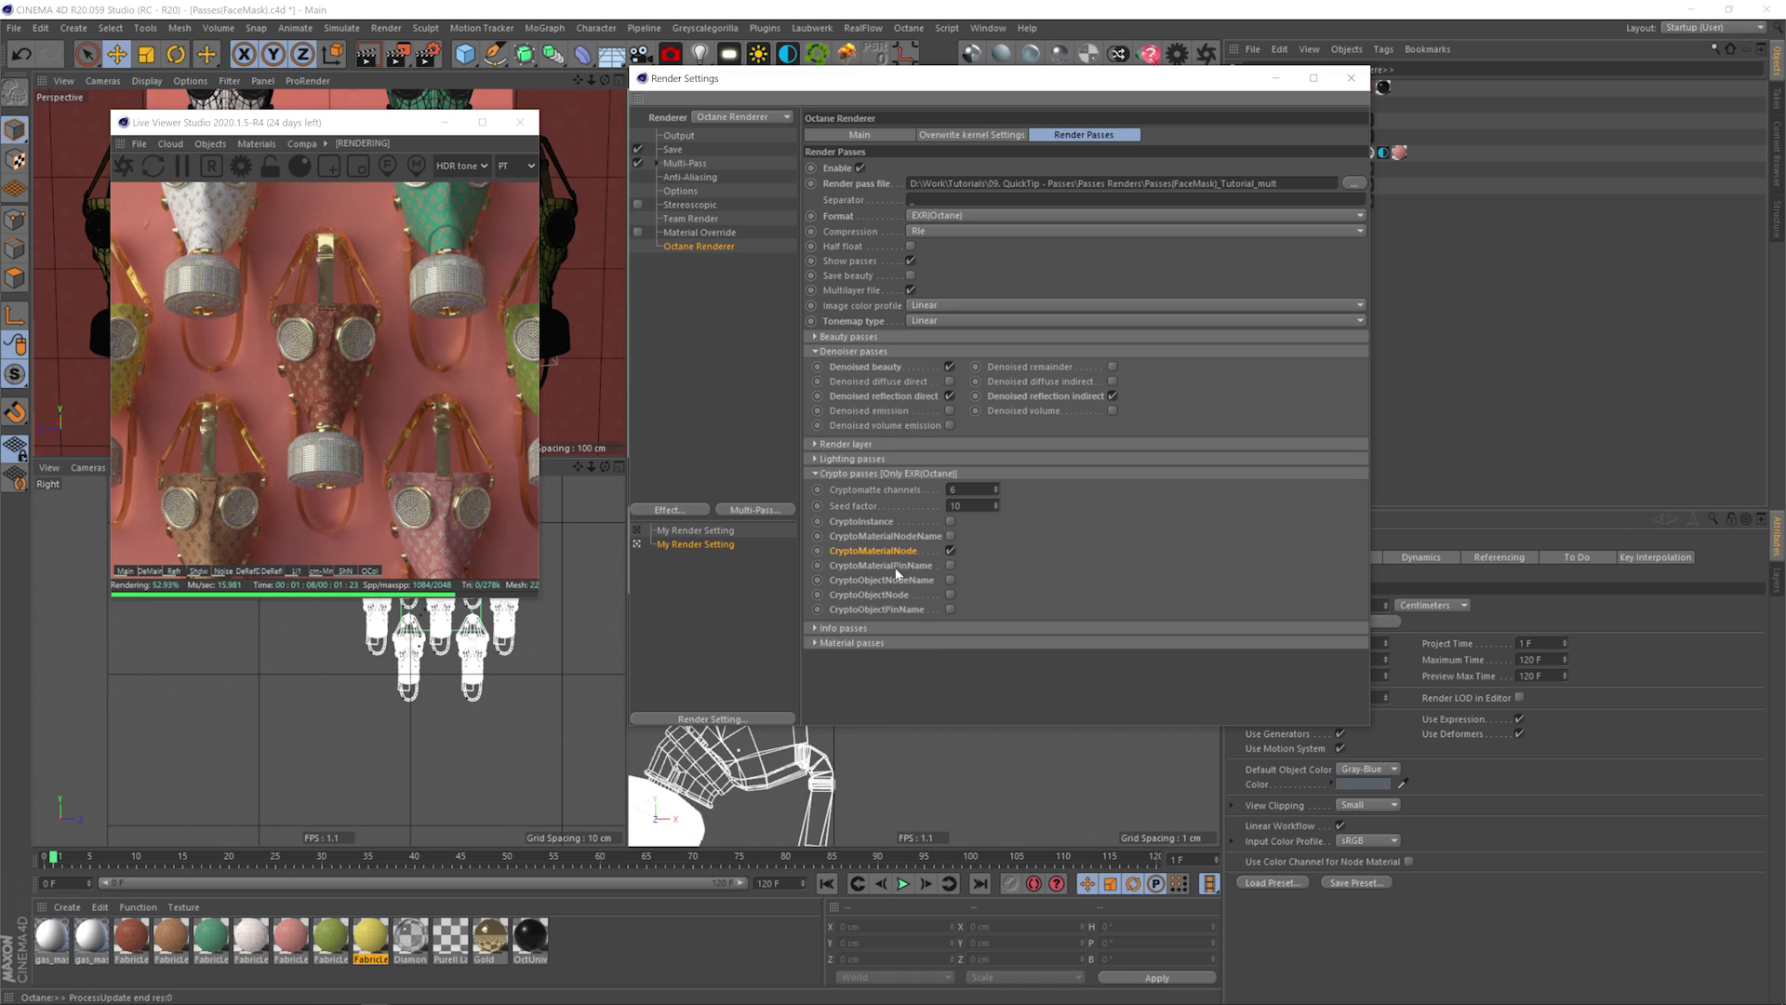
left_click(842, 473)
Enable the AO and Z-depth info passes.
left_click(842, 488)
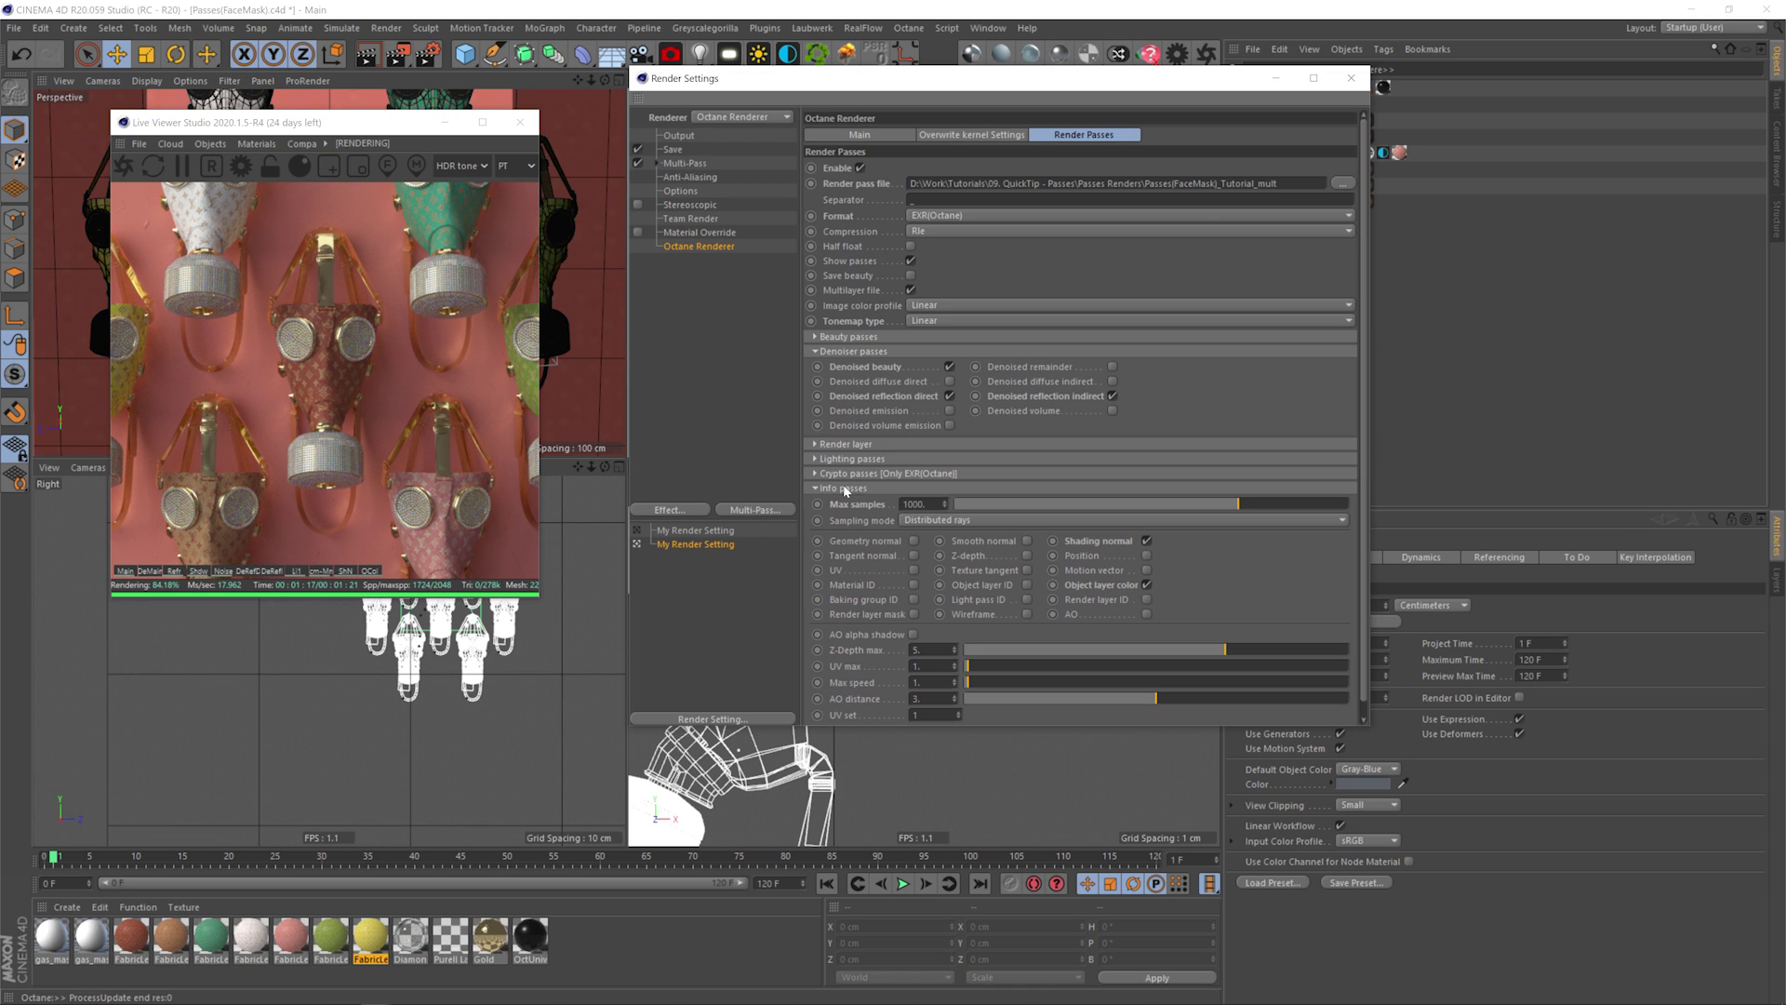
scroll(1367, 433, "down", 1)
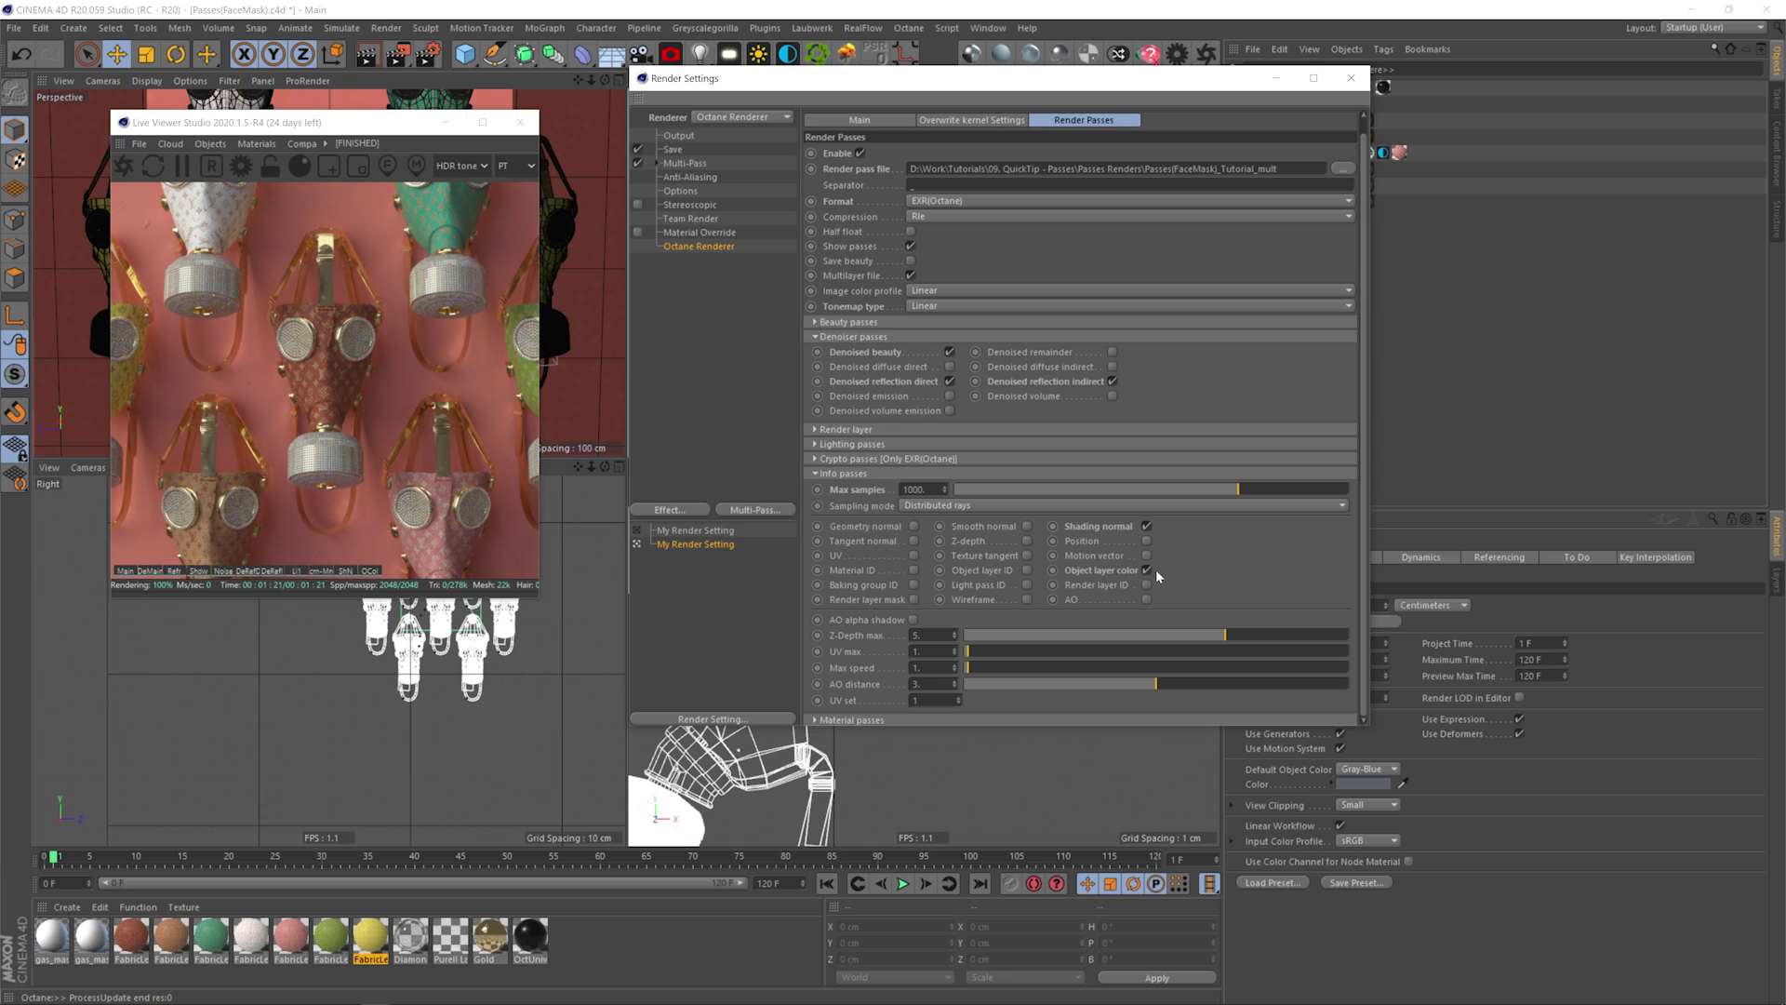
left_click(1146, 599)
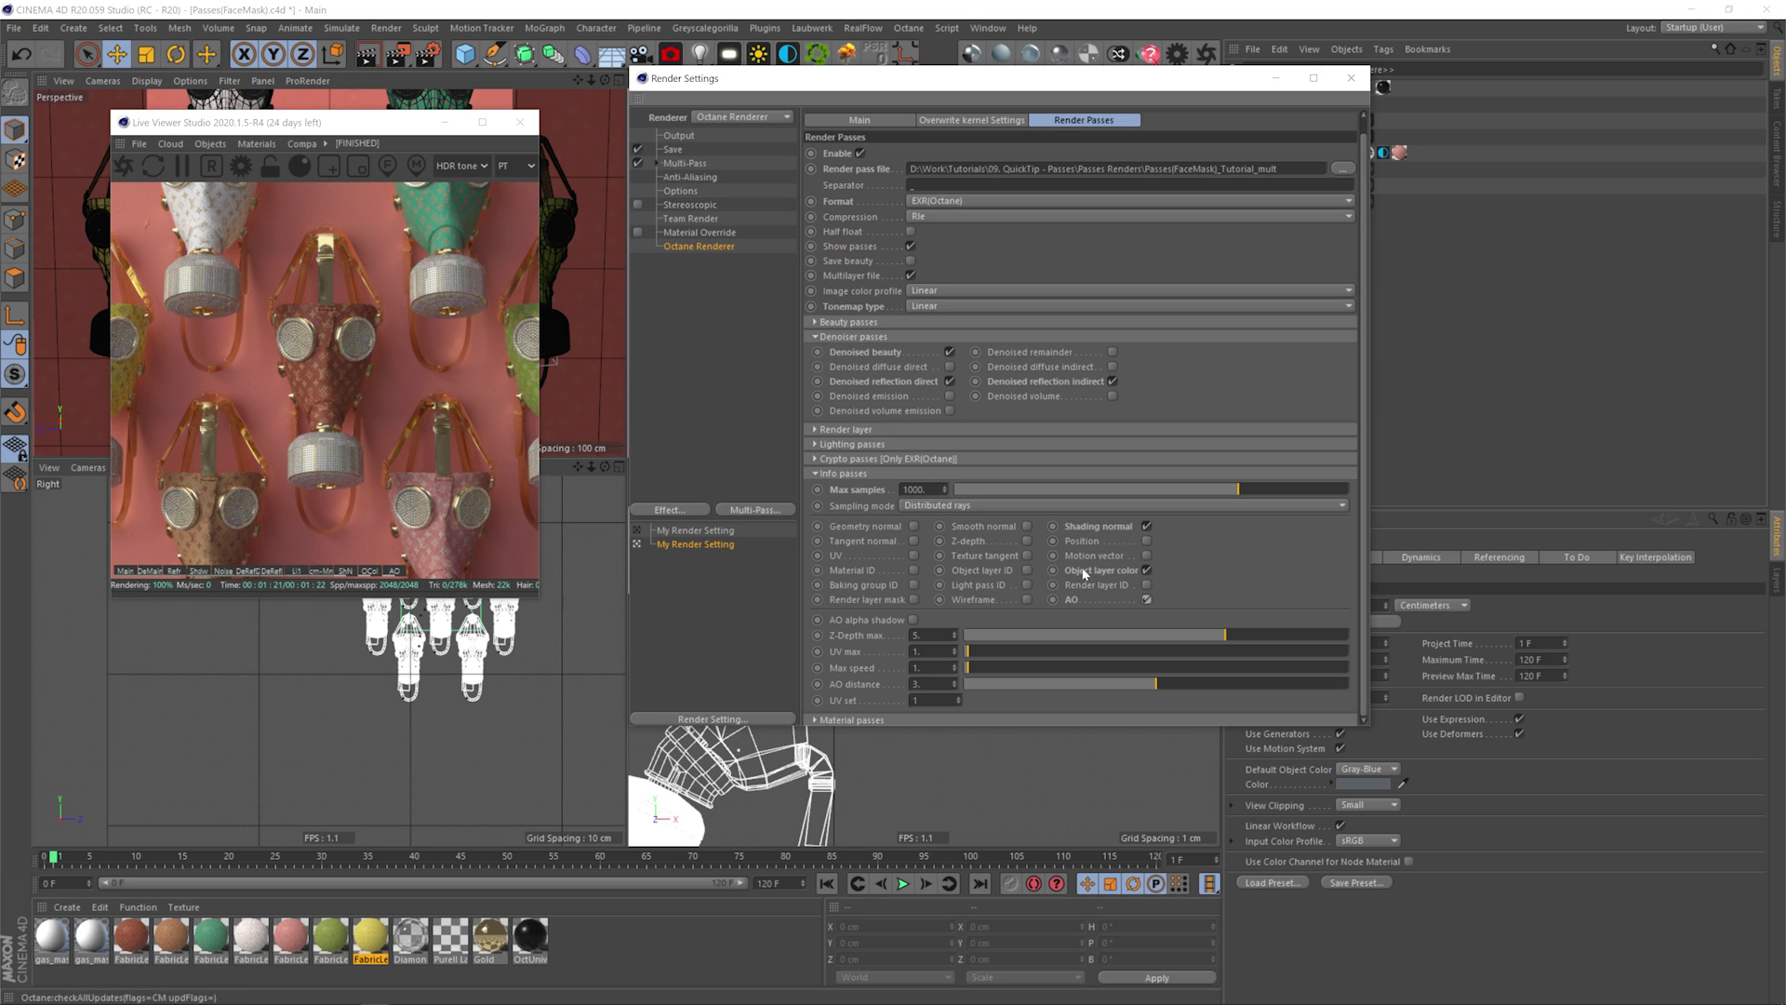
left_click(1027, 541)
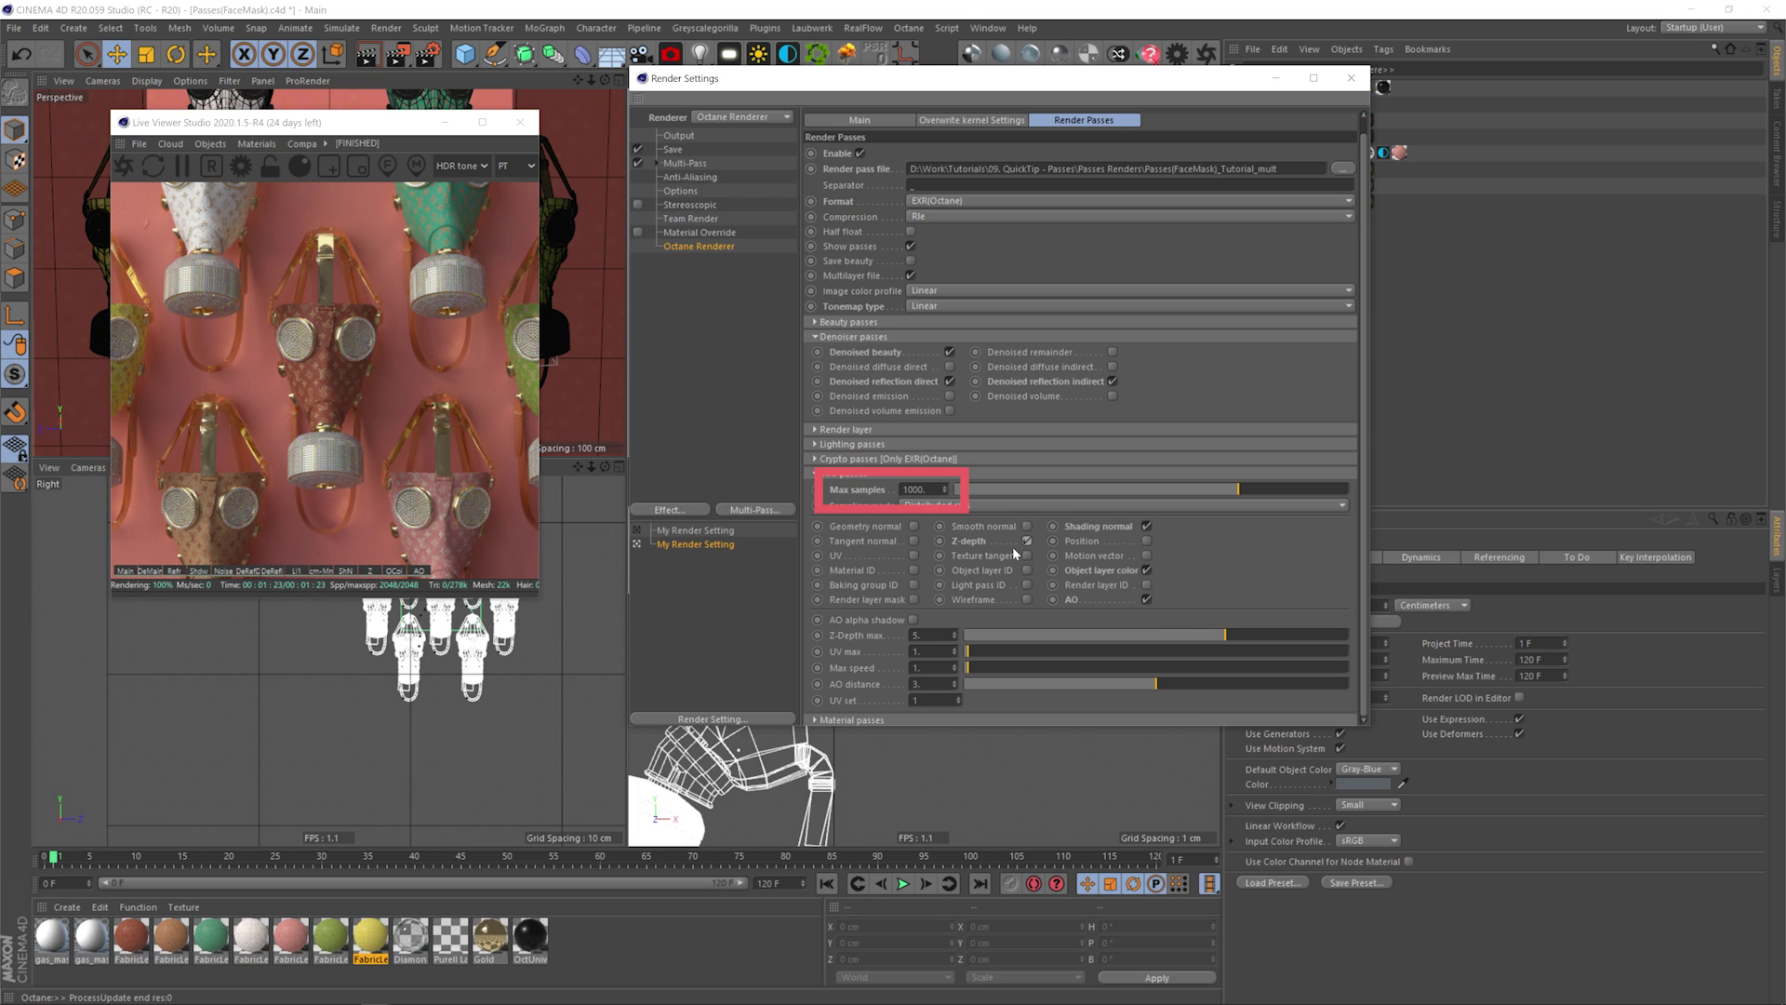
View the main, denoised beauty, refraction, shadow, denoised reflection direct and indirect, and light 1 passes in the Live Viewer.
left_click(125, 570)
left_click(147, 571)
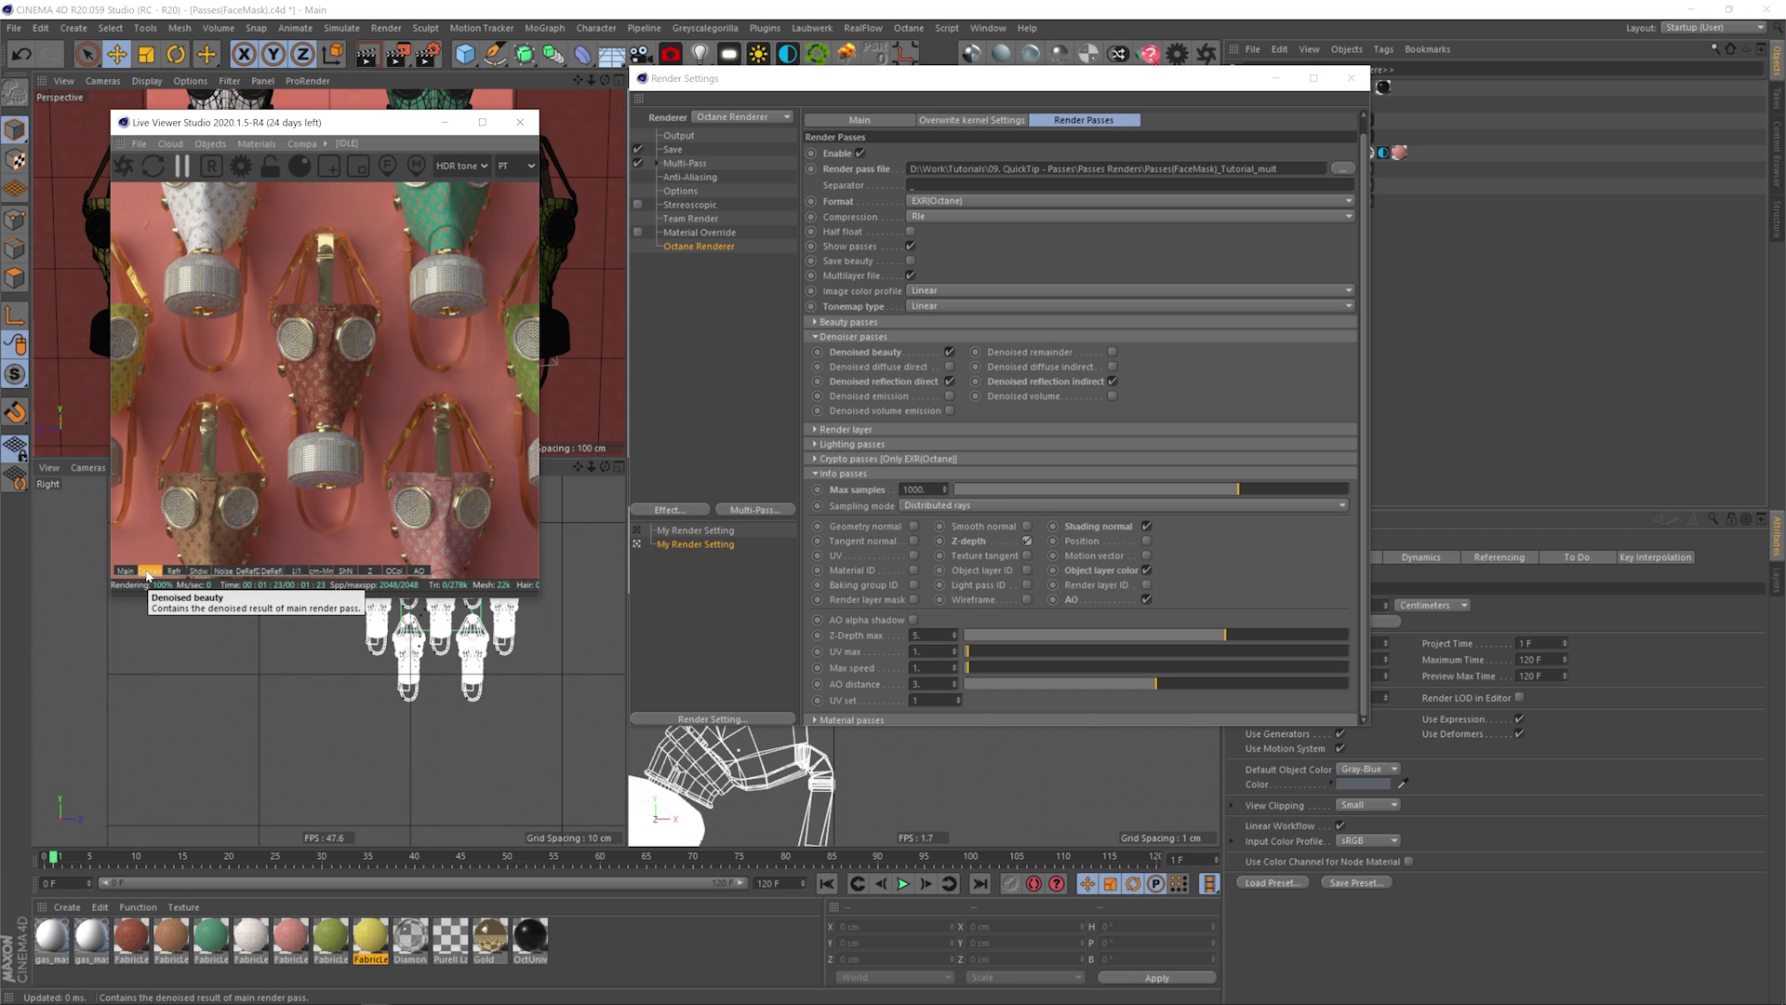
left_click(174, 570)
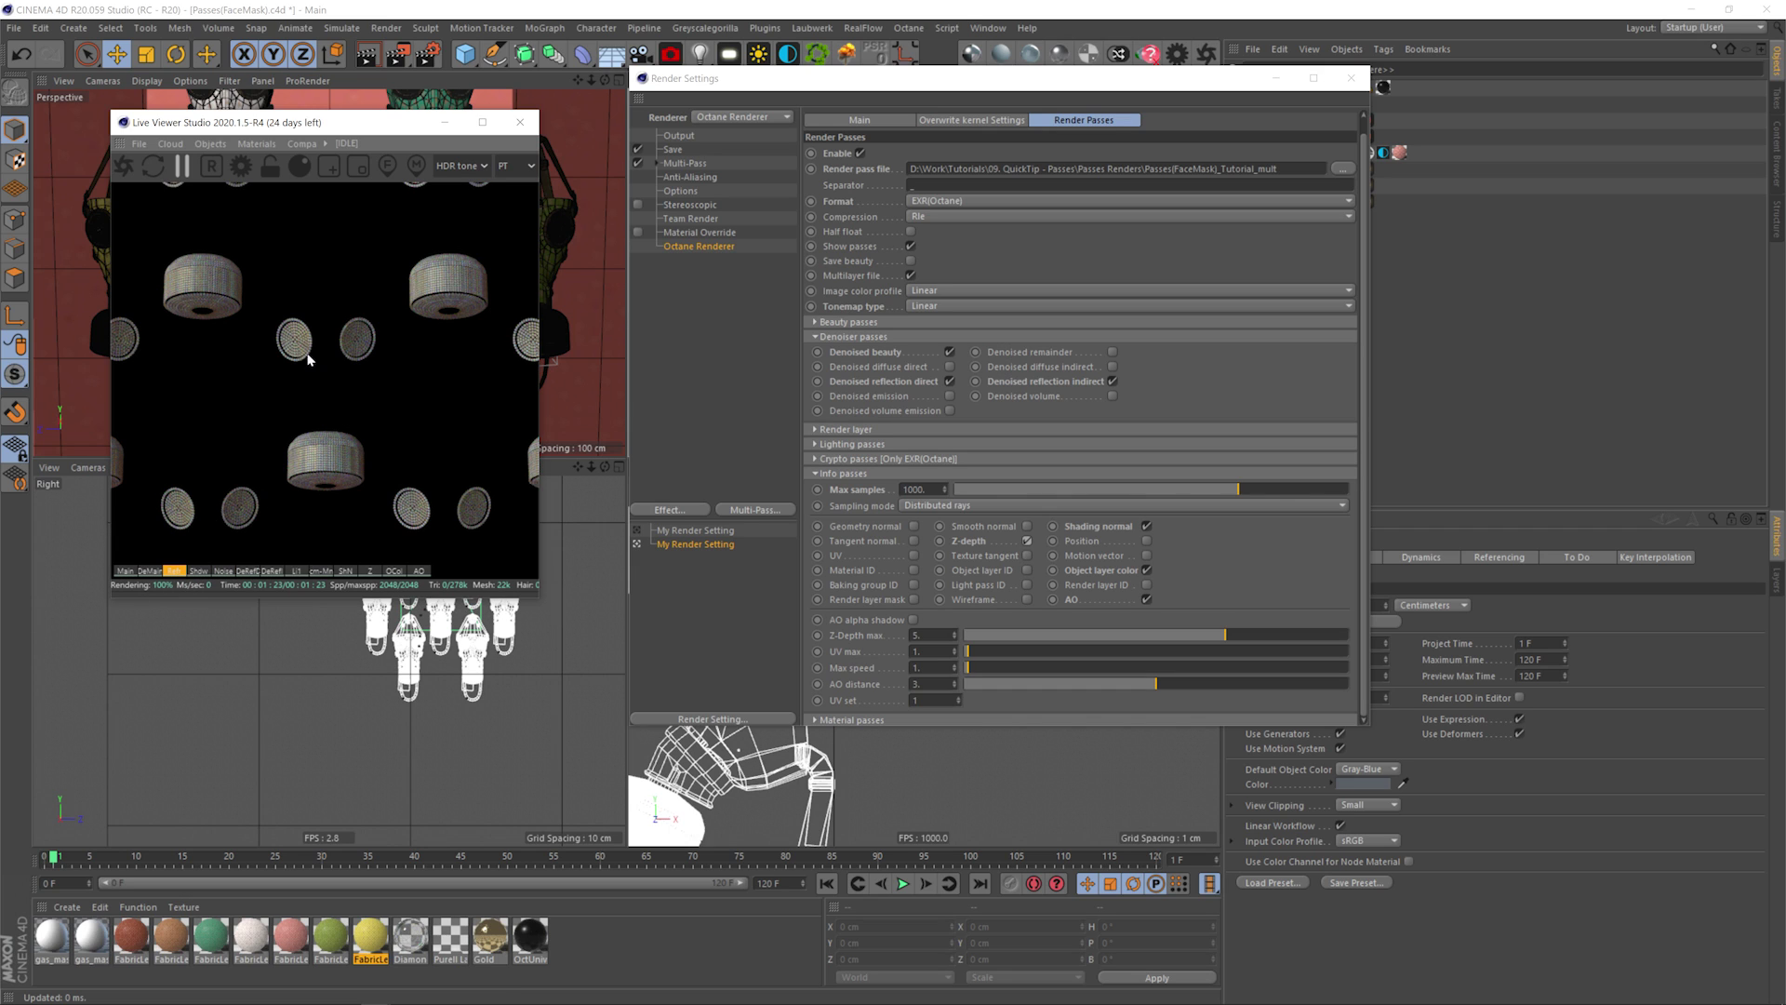
left_click(198, 570)
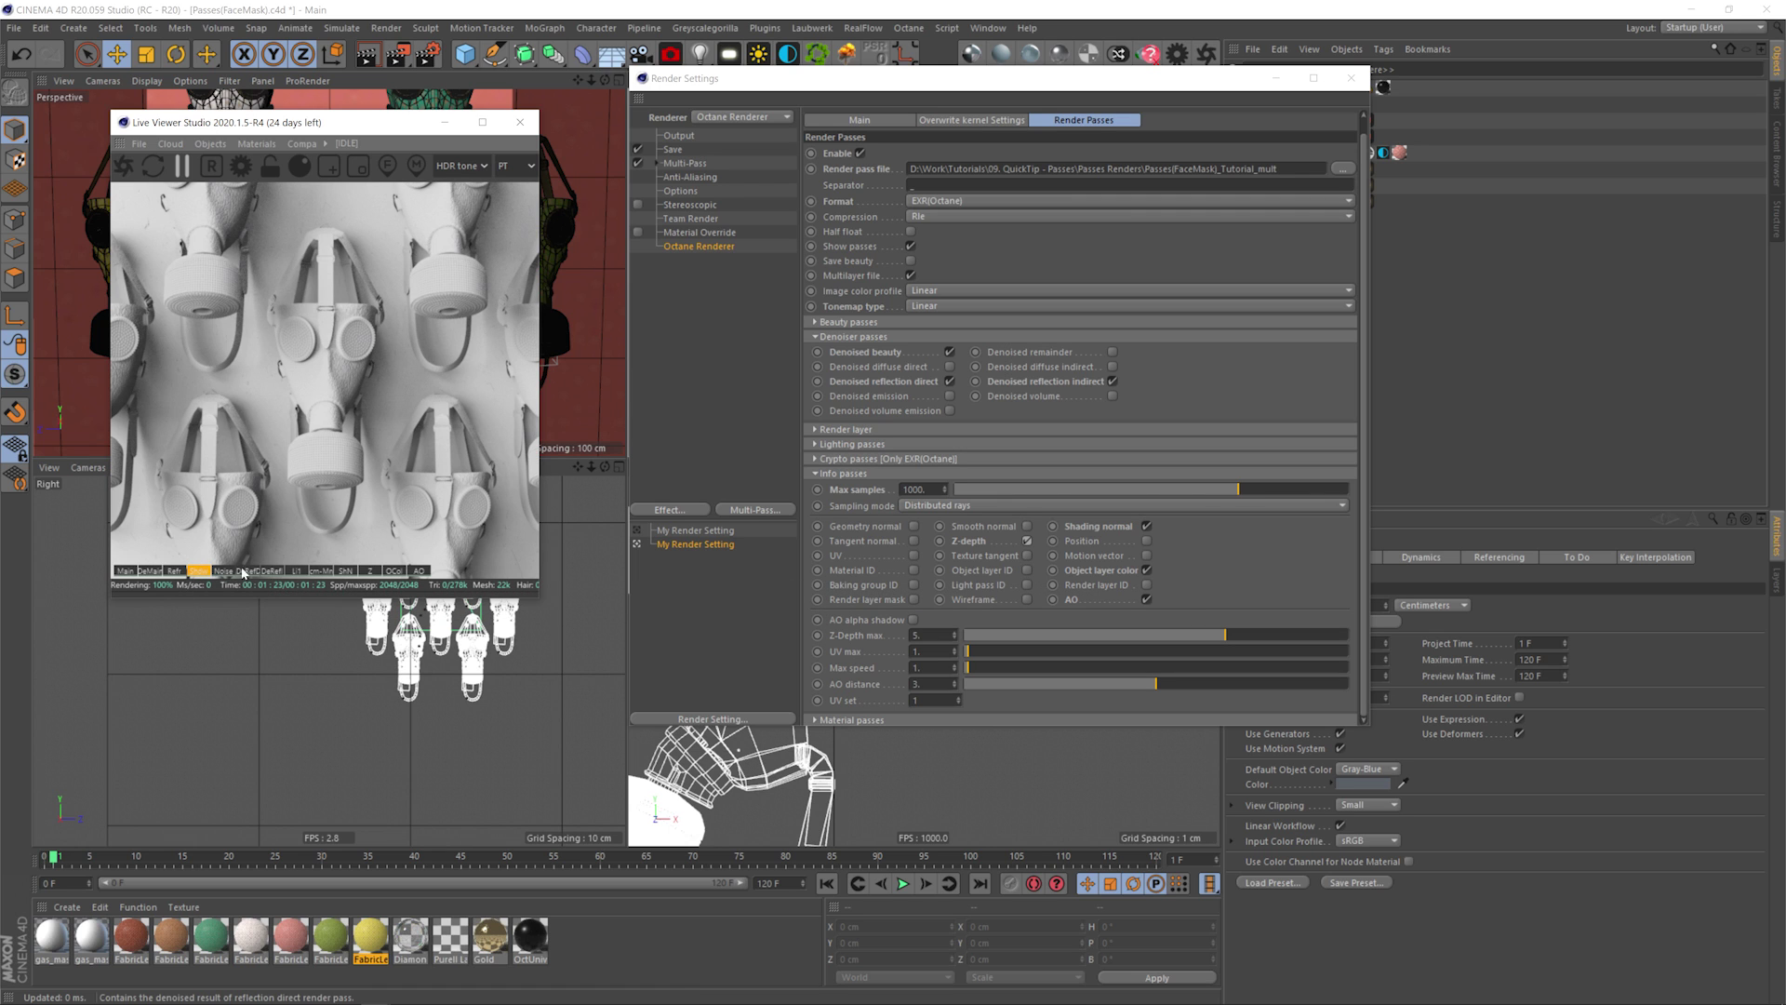
left_click(246, 571)
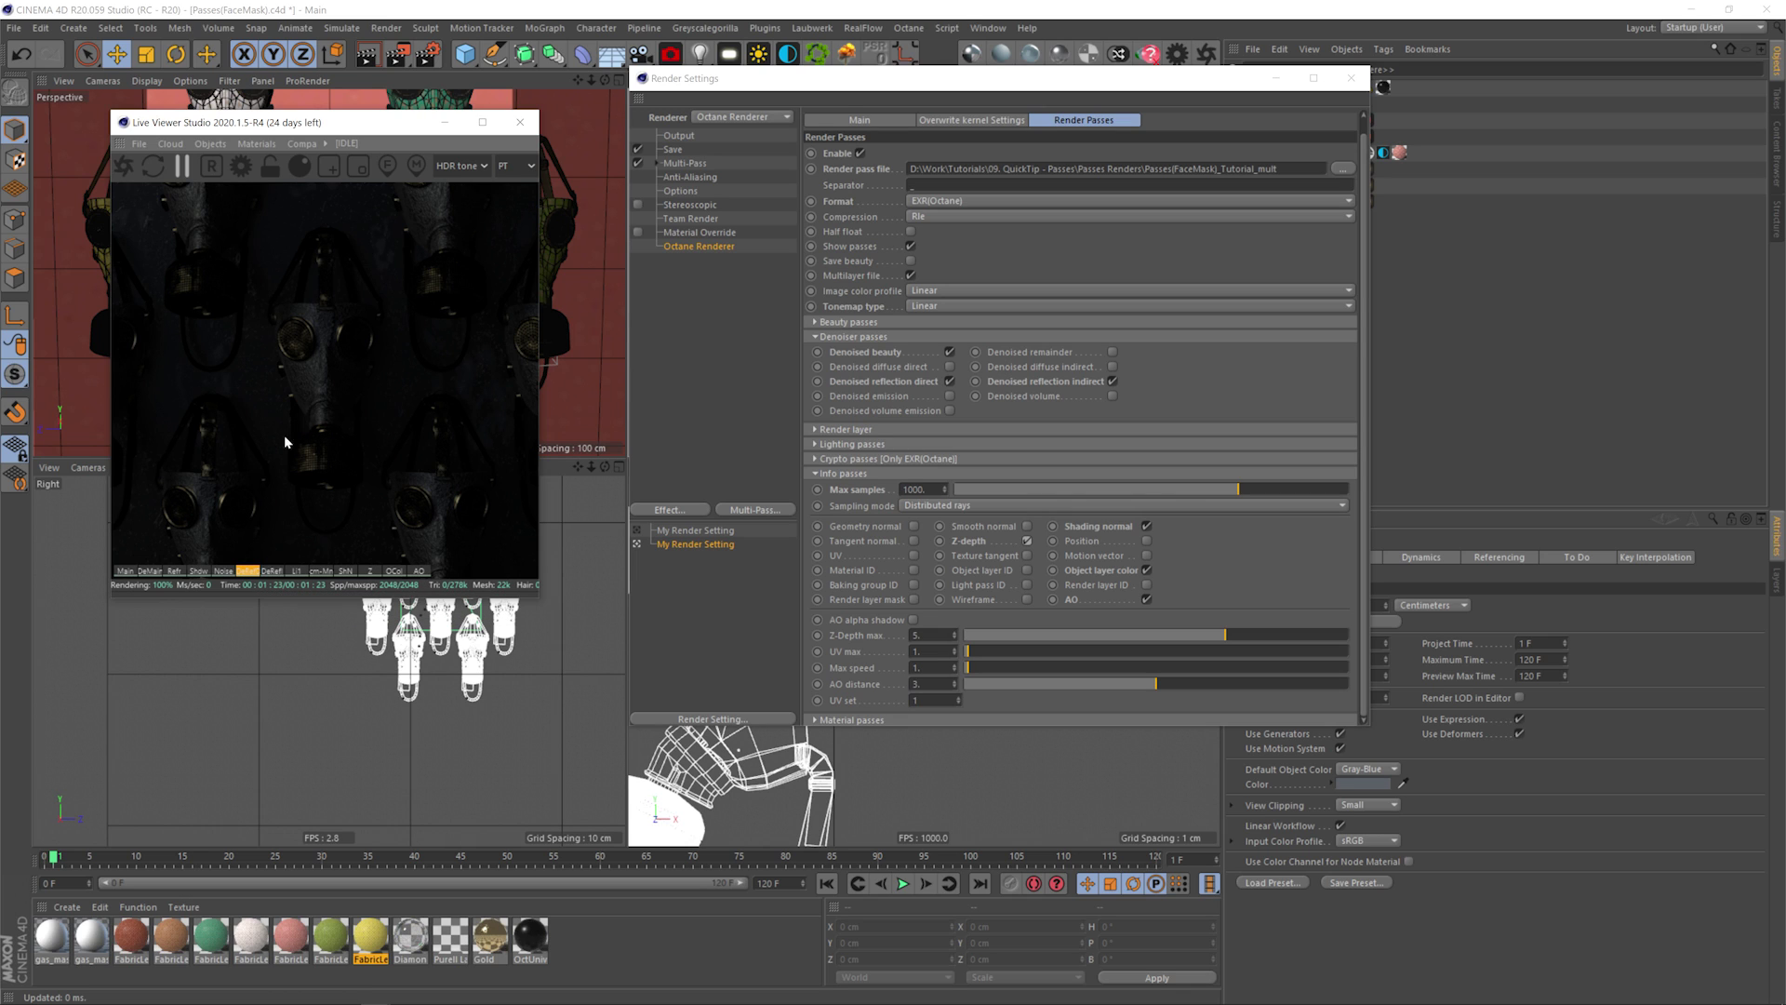
left_click(276, 572)
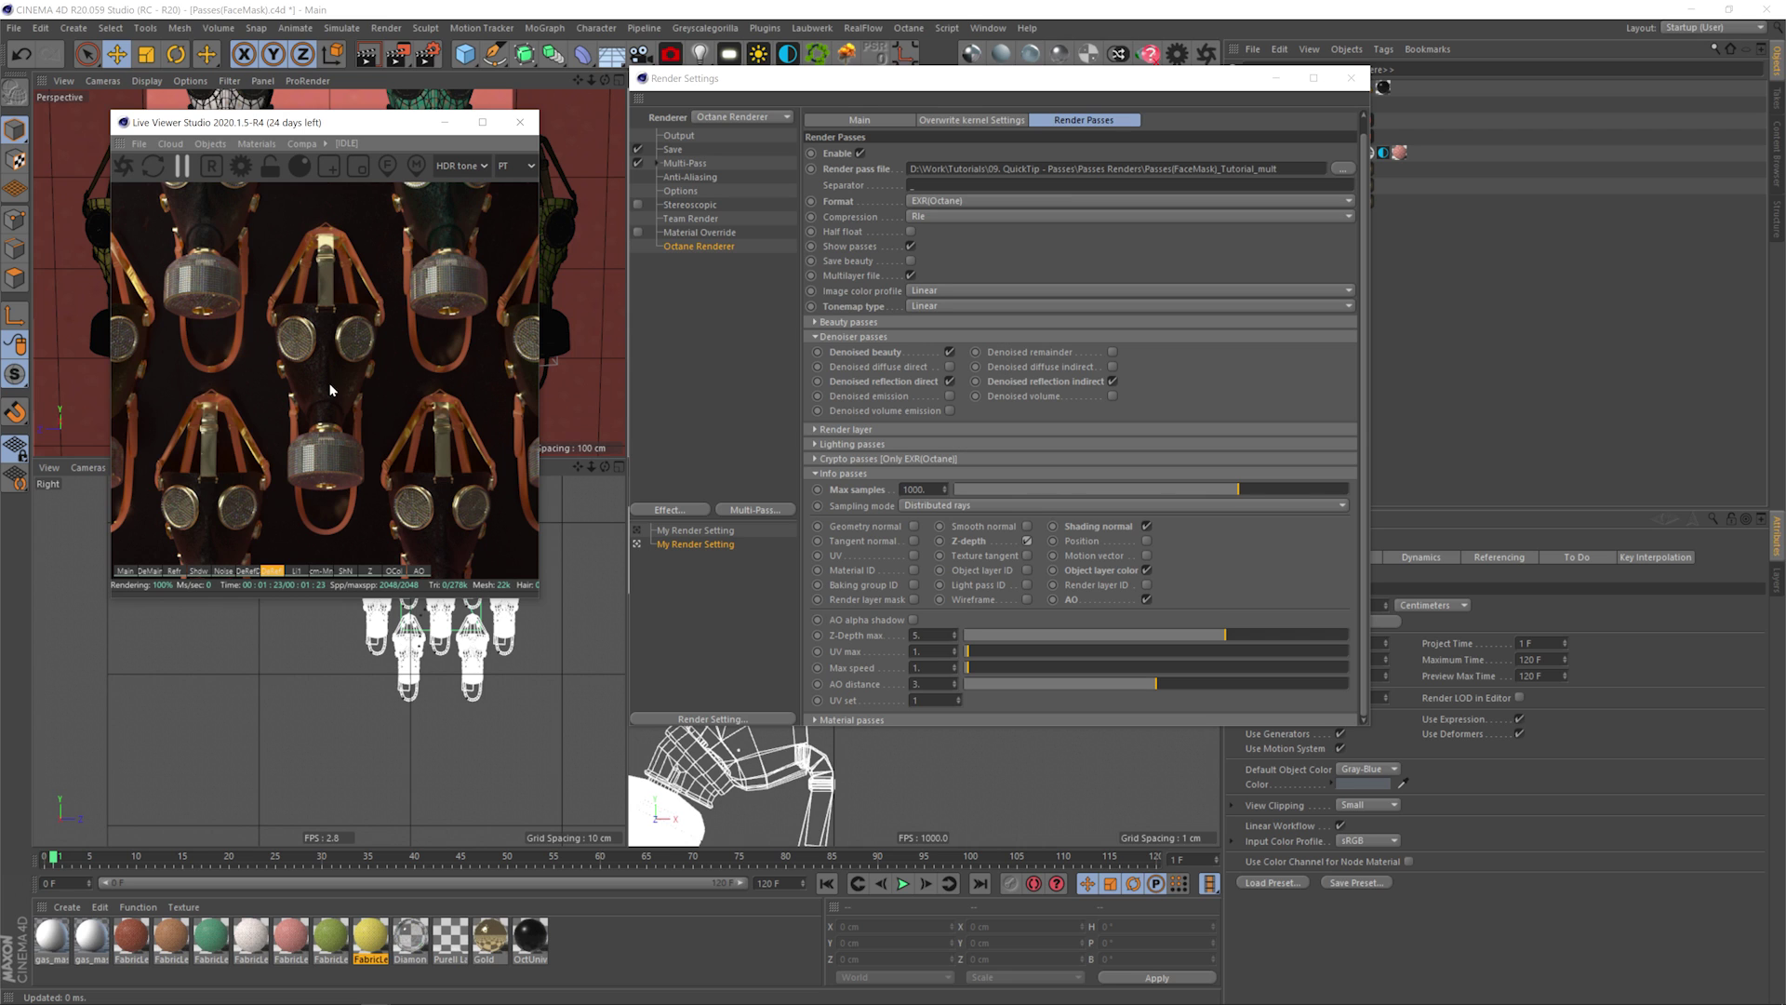
left_click(293, 572)
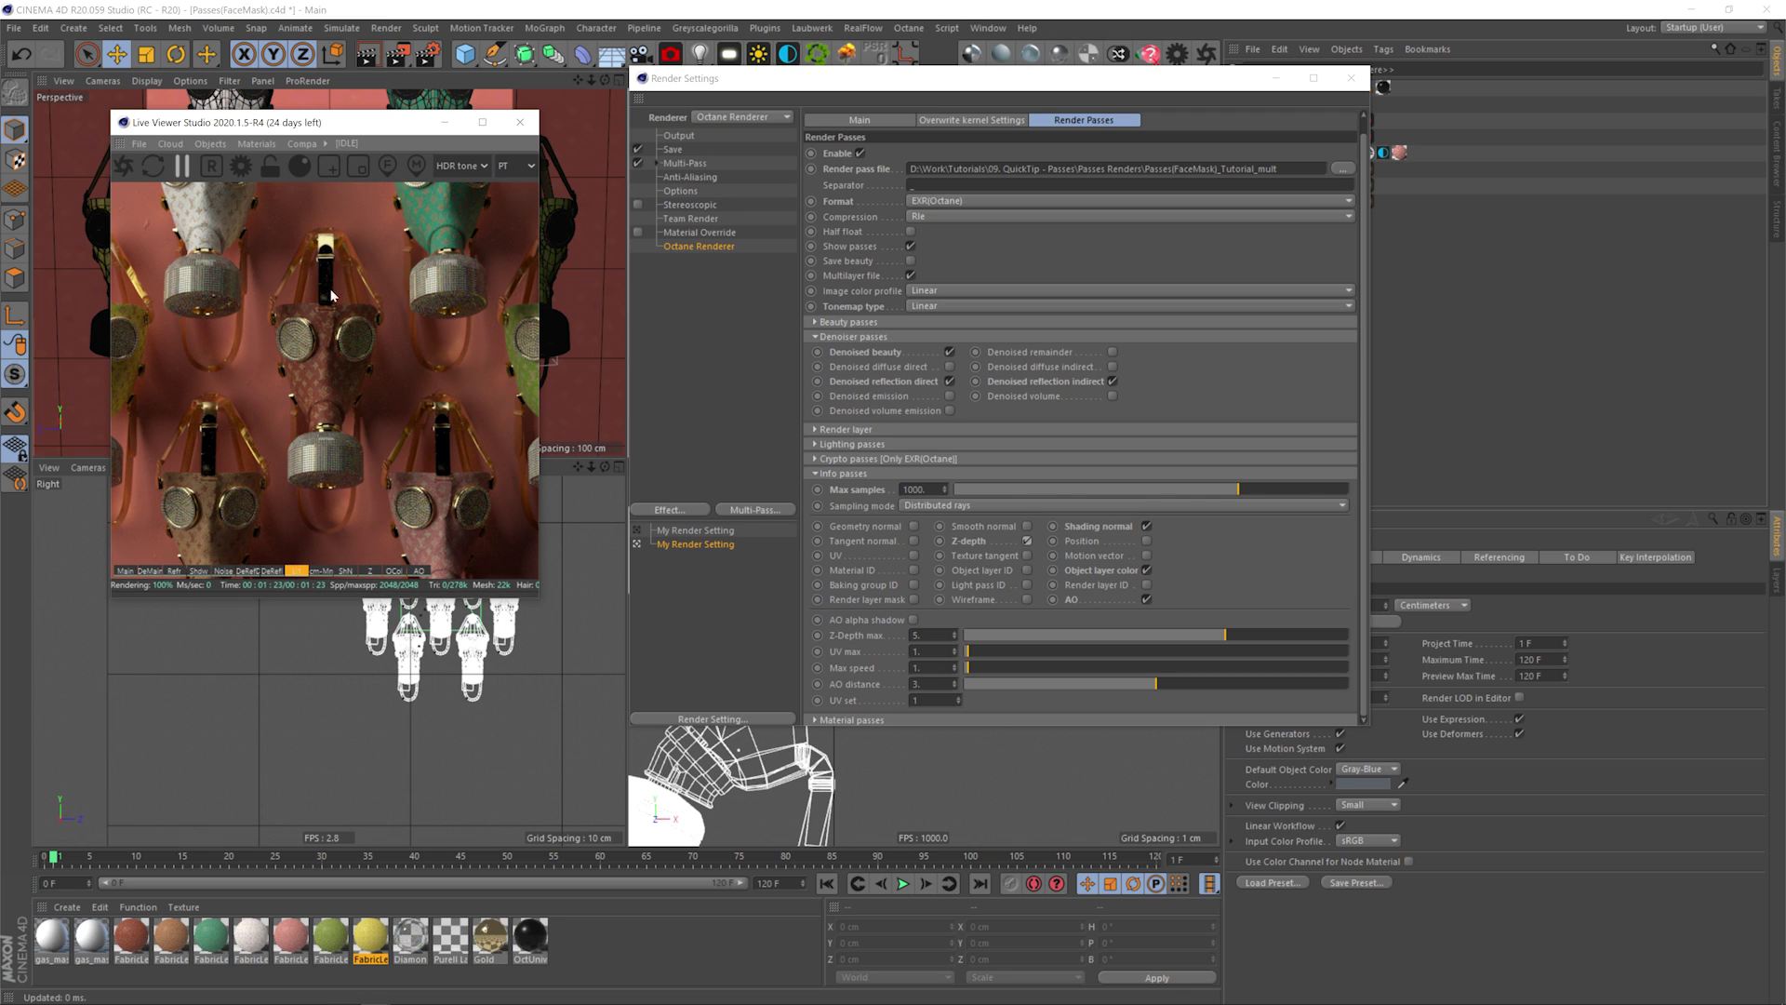
Collapse the info passes and view the crypto material and shading normal passes in the Live Viewer.
left_click(835, 472)
left_click(841, 457)
left_click(847, 459)
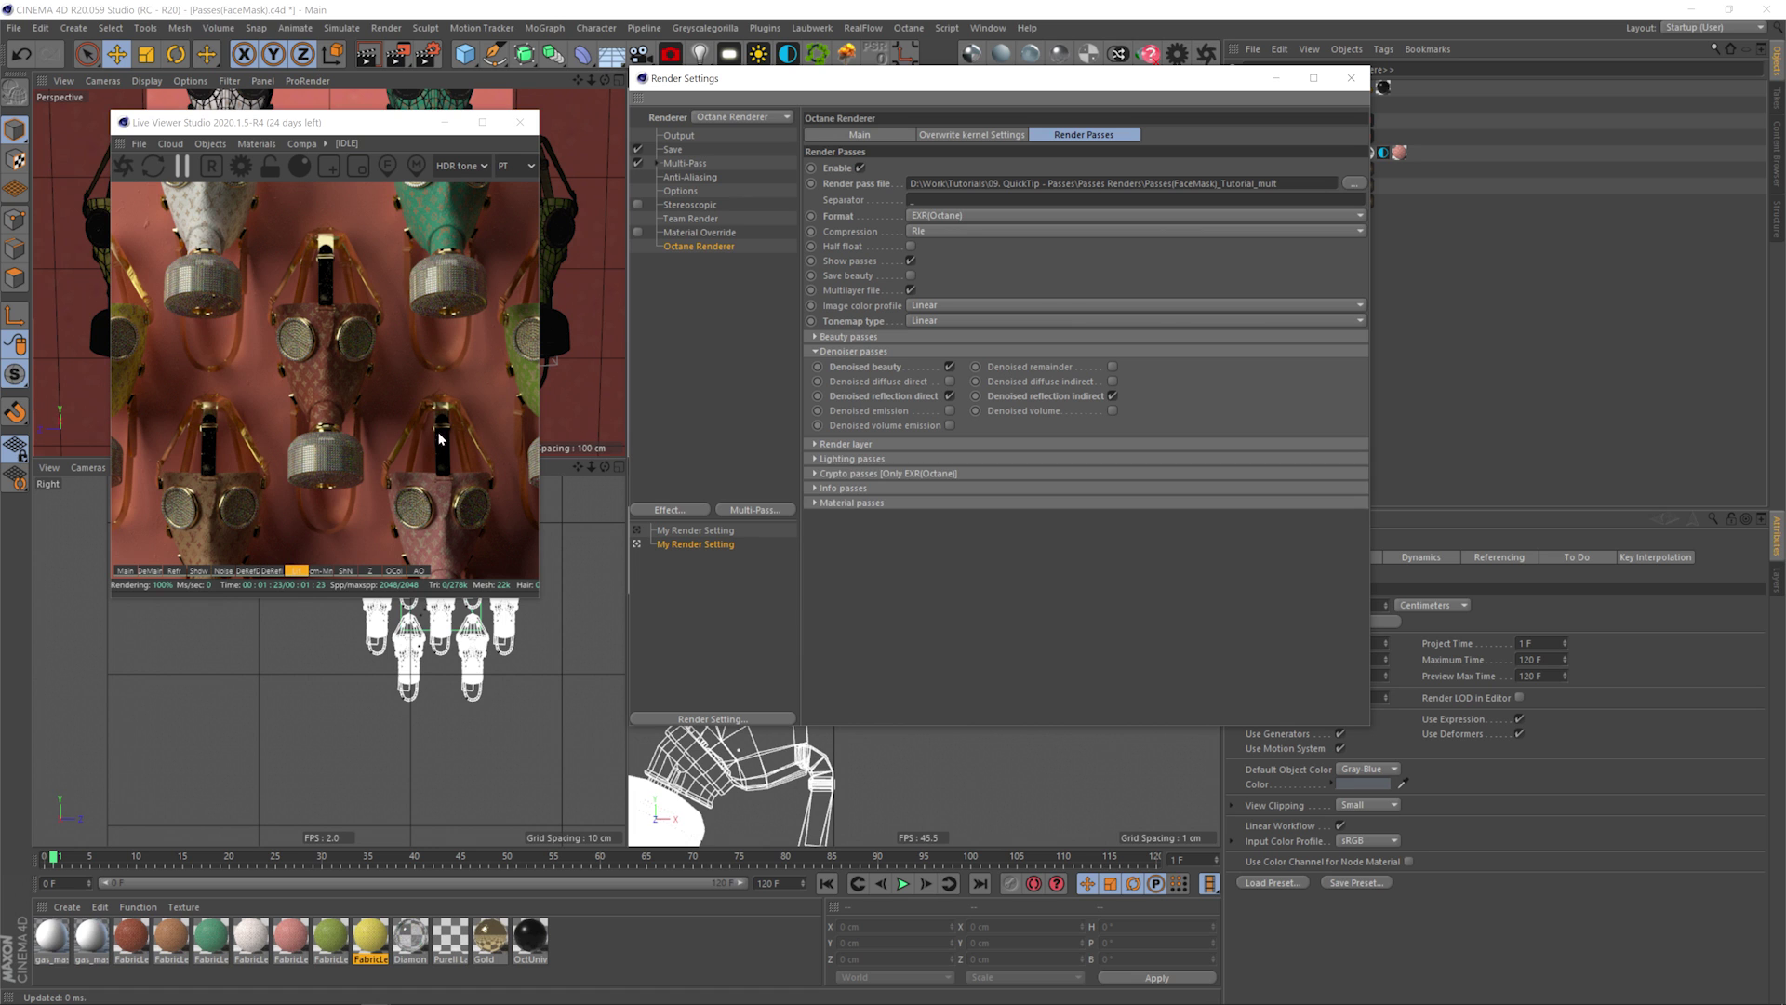
left_click(319, 570)
left_click(345, 570)
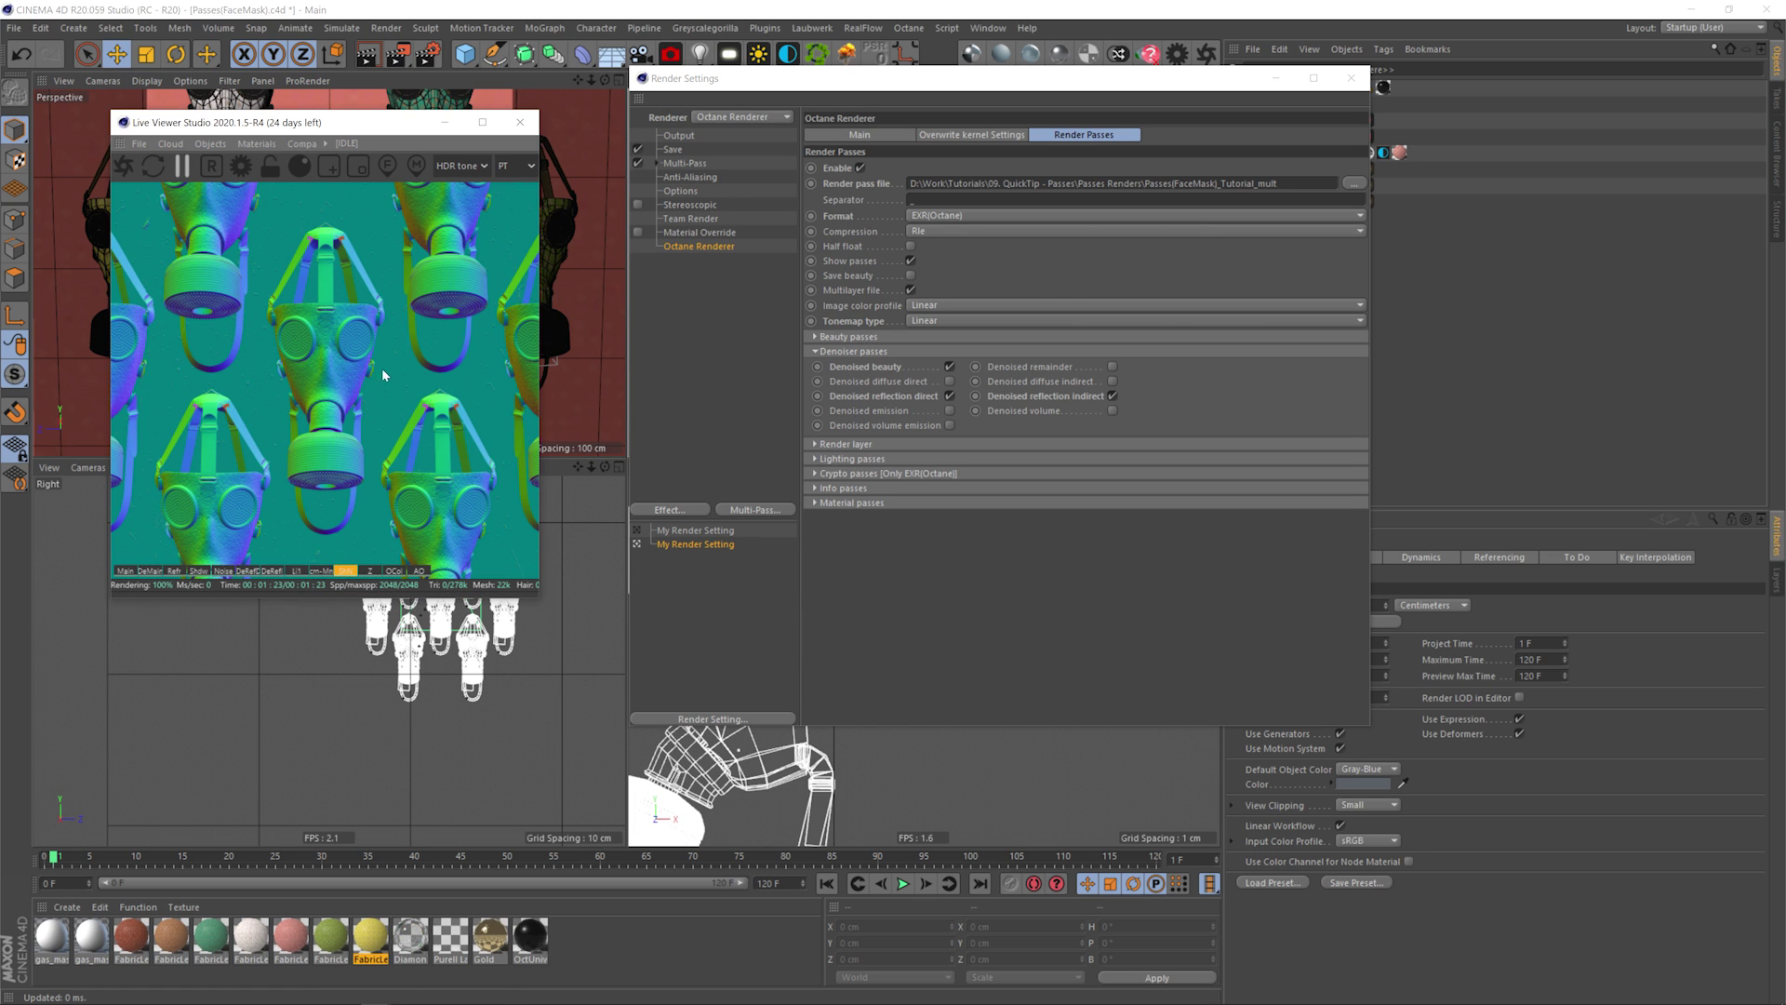
Select OctaneCamera.1 and inspect its rotation coordinates and its direction towards the masks in the perspective view.
left_click_drag(342, 123, 293, 360)
left_click_drag(714, 82, 1228, 439)
left_click(1273, 122)
left_click_drag(1012, 410, 842, 360, "alt")
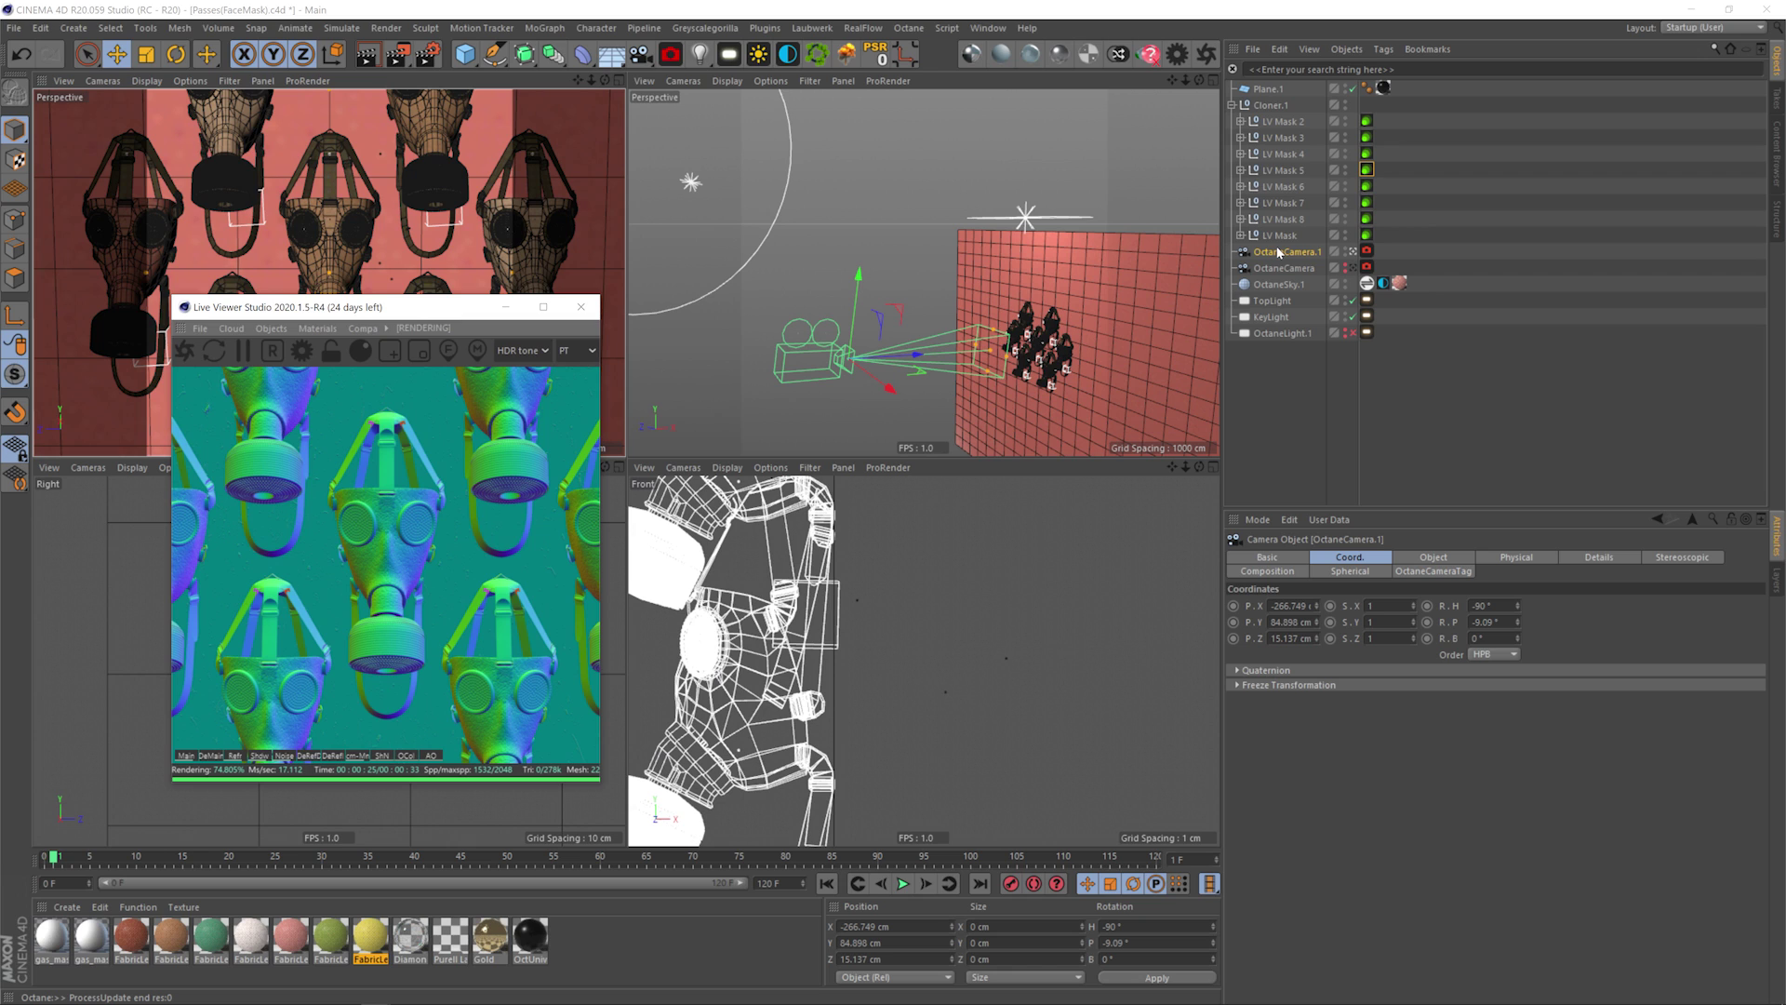
left_click(1277, 251)
left_click_drag(1494, 605, 1472, 605)
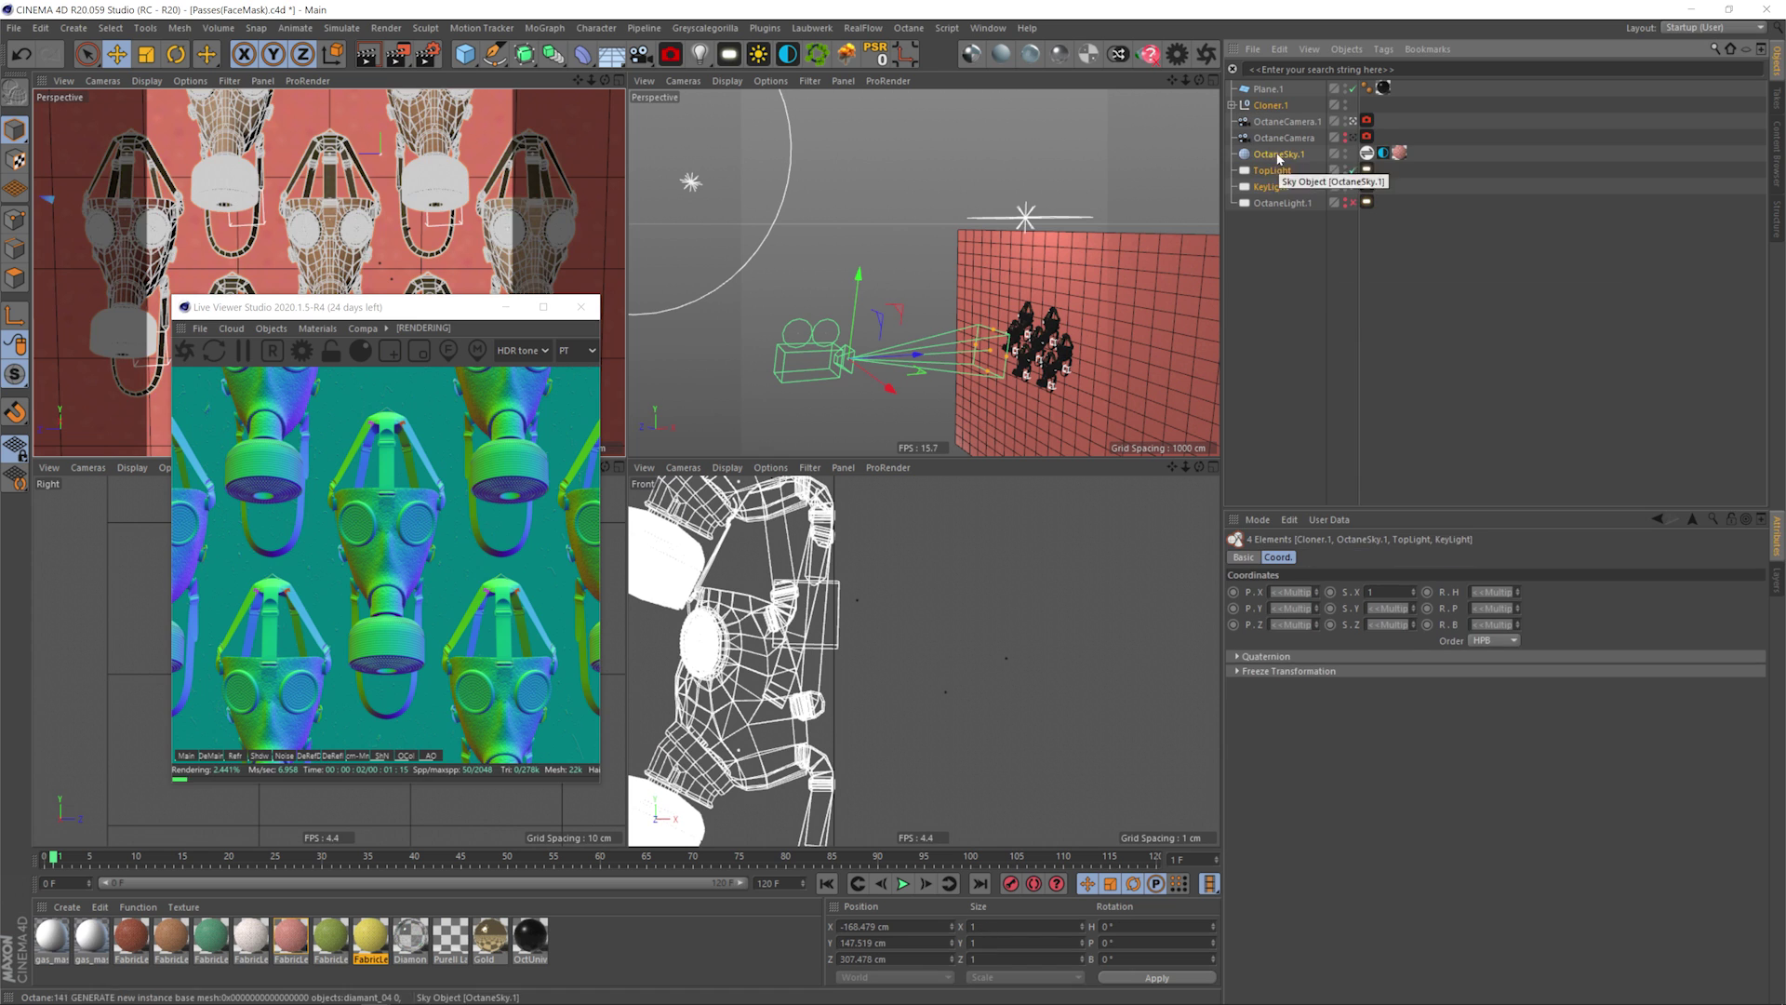
Group the plane, cloner, cameras, sky and lights under a new null and set its heading rotation to 90°.
left_click_drag(470, 59, 554, 86)
left_click(556, 85)
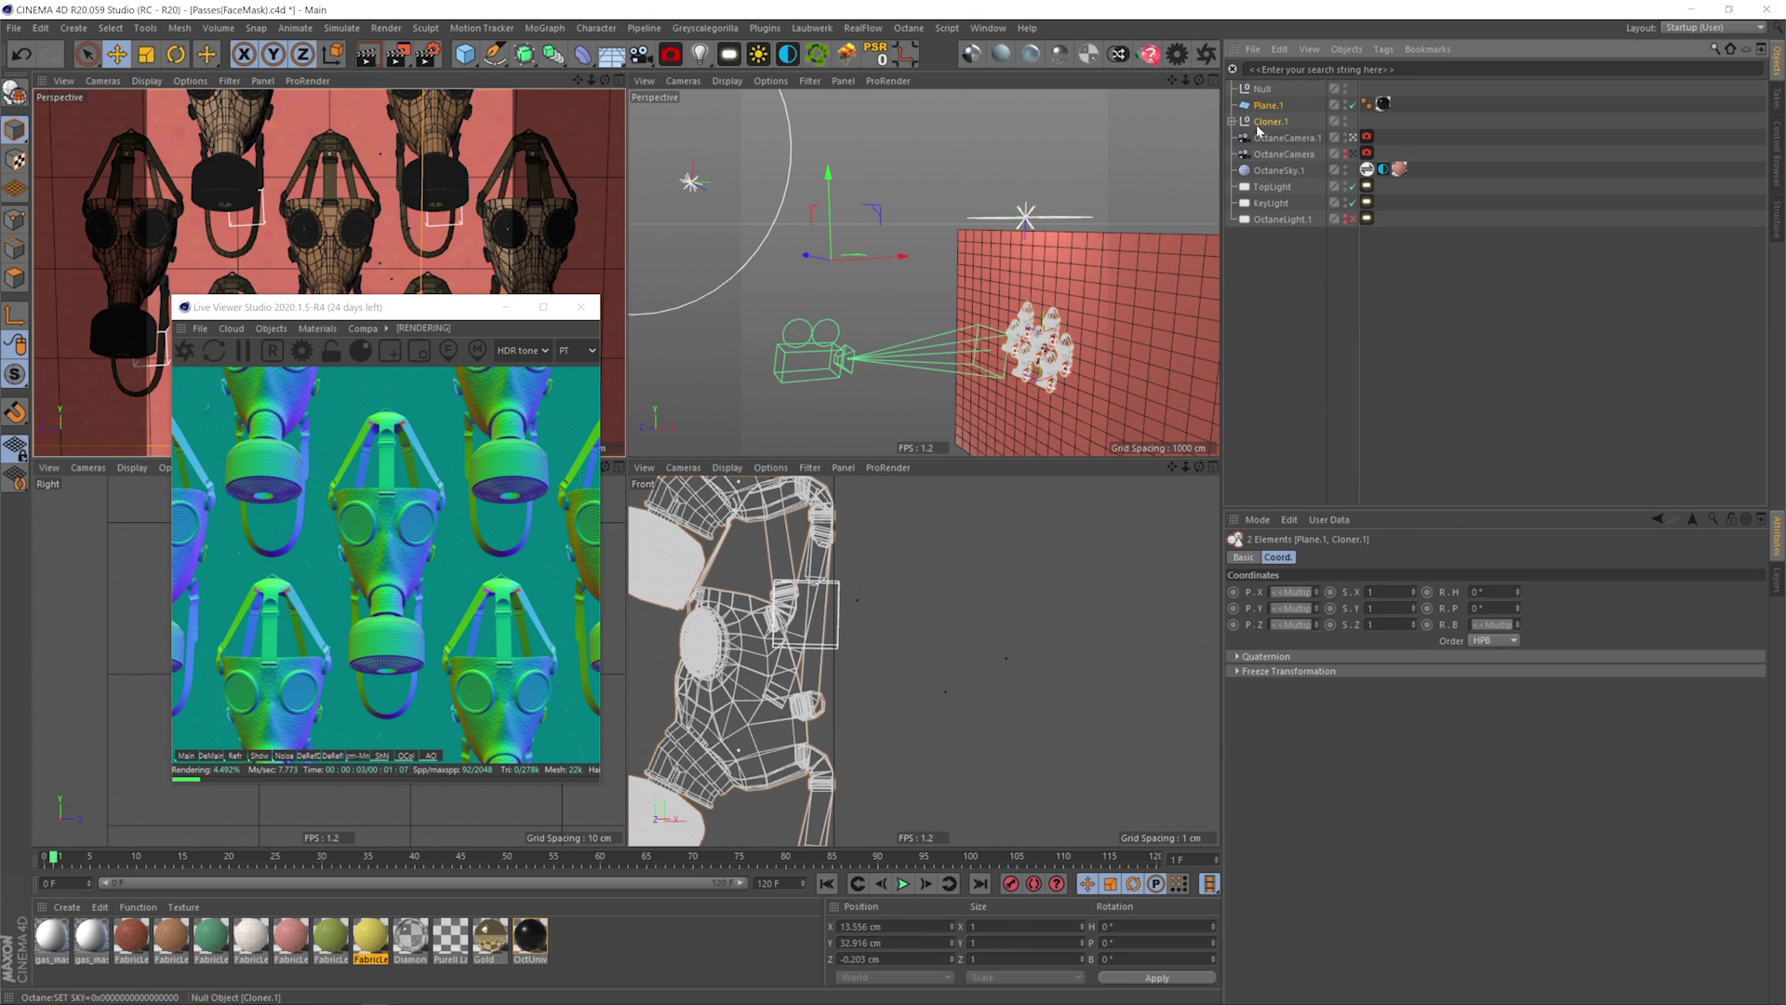
double_click(1479, 592)
type("90")
key("Return")
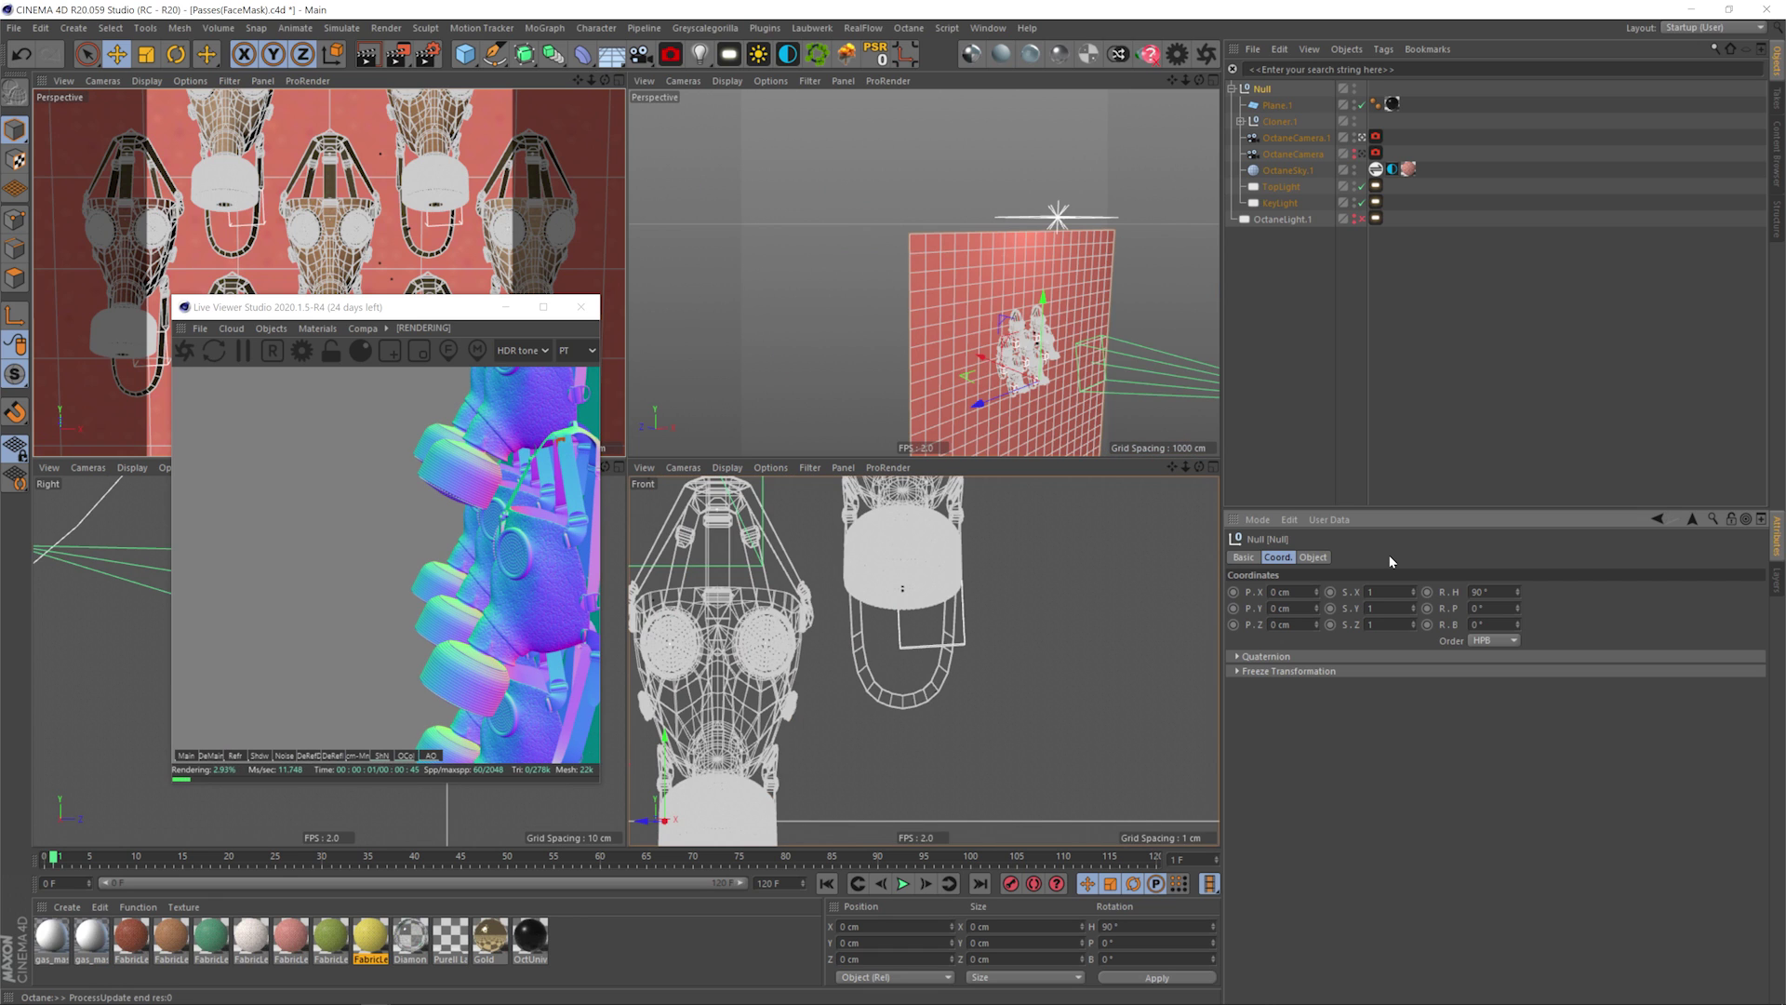
Move the scene objects out of the rotated null and delete the empty null.
left_click_drag(1299, 97, 1261, 204)
left_click_drag(1271, 131, 1276, 210)
left_click(1260, 88)
key("Delete")
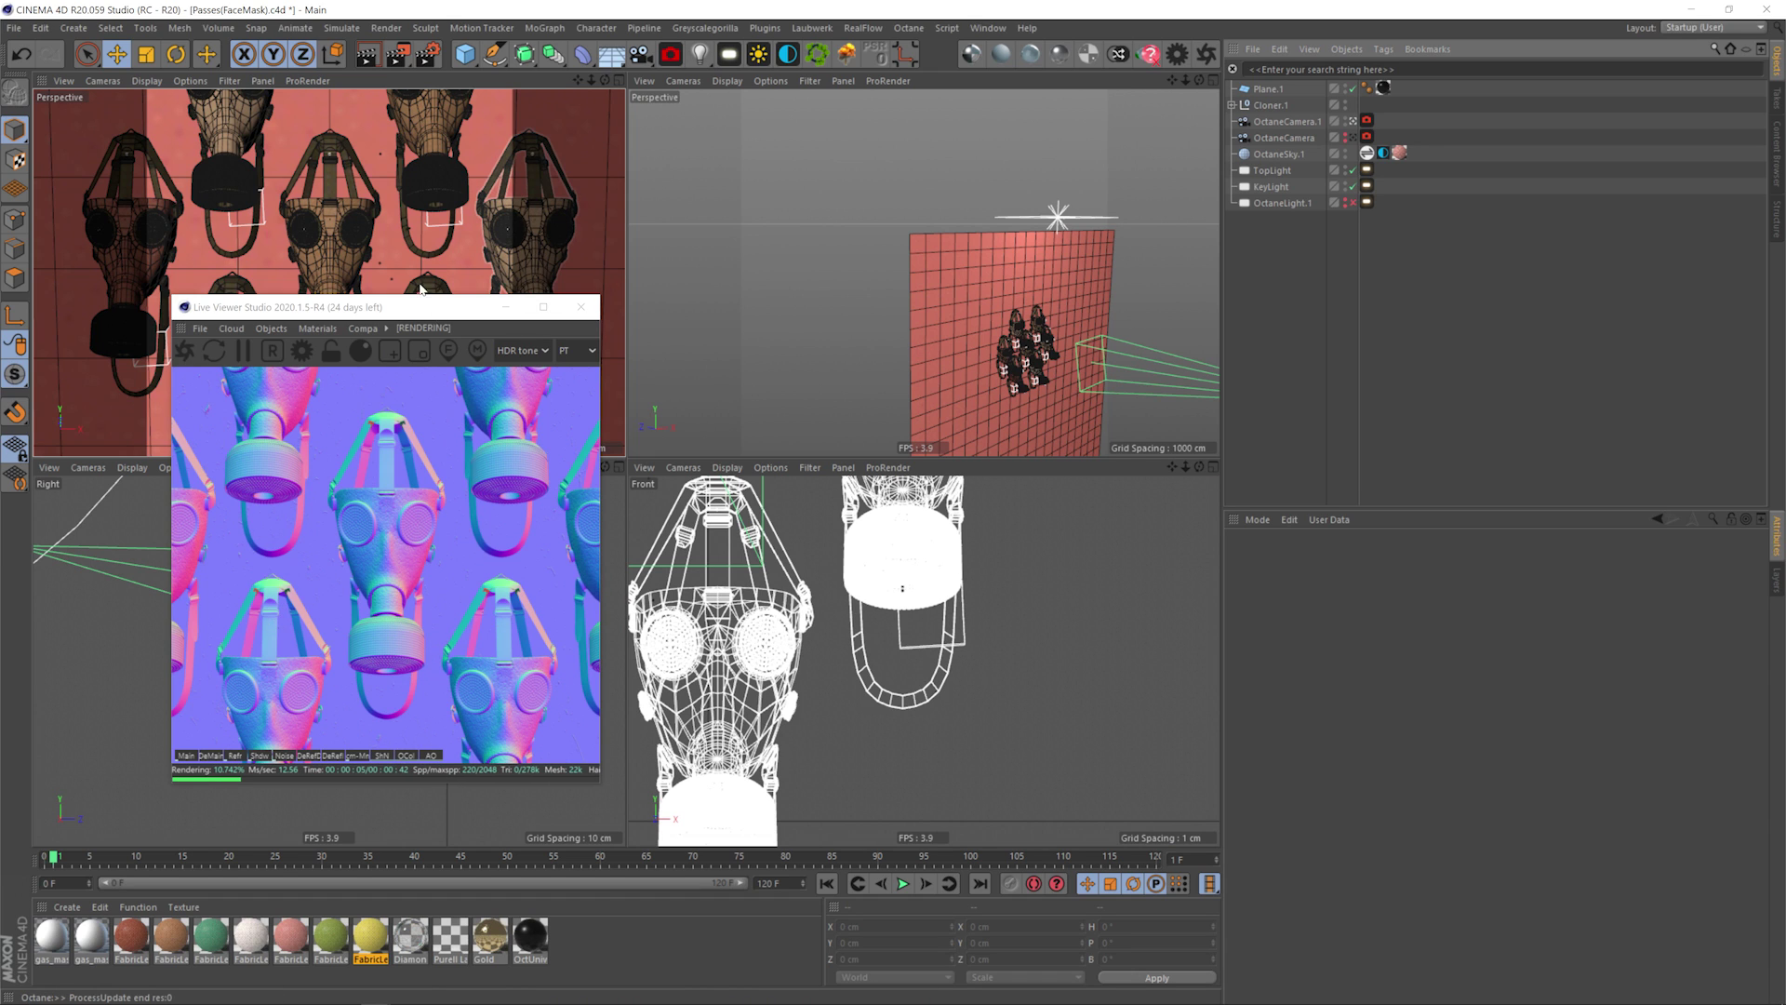
Lower the Z-Depth max of the info passes to about 4.85.
left_click_drag(426, 308, 381, 296)
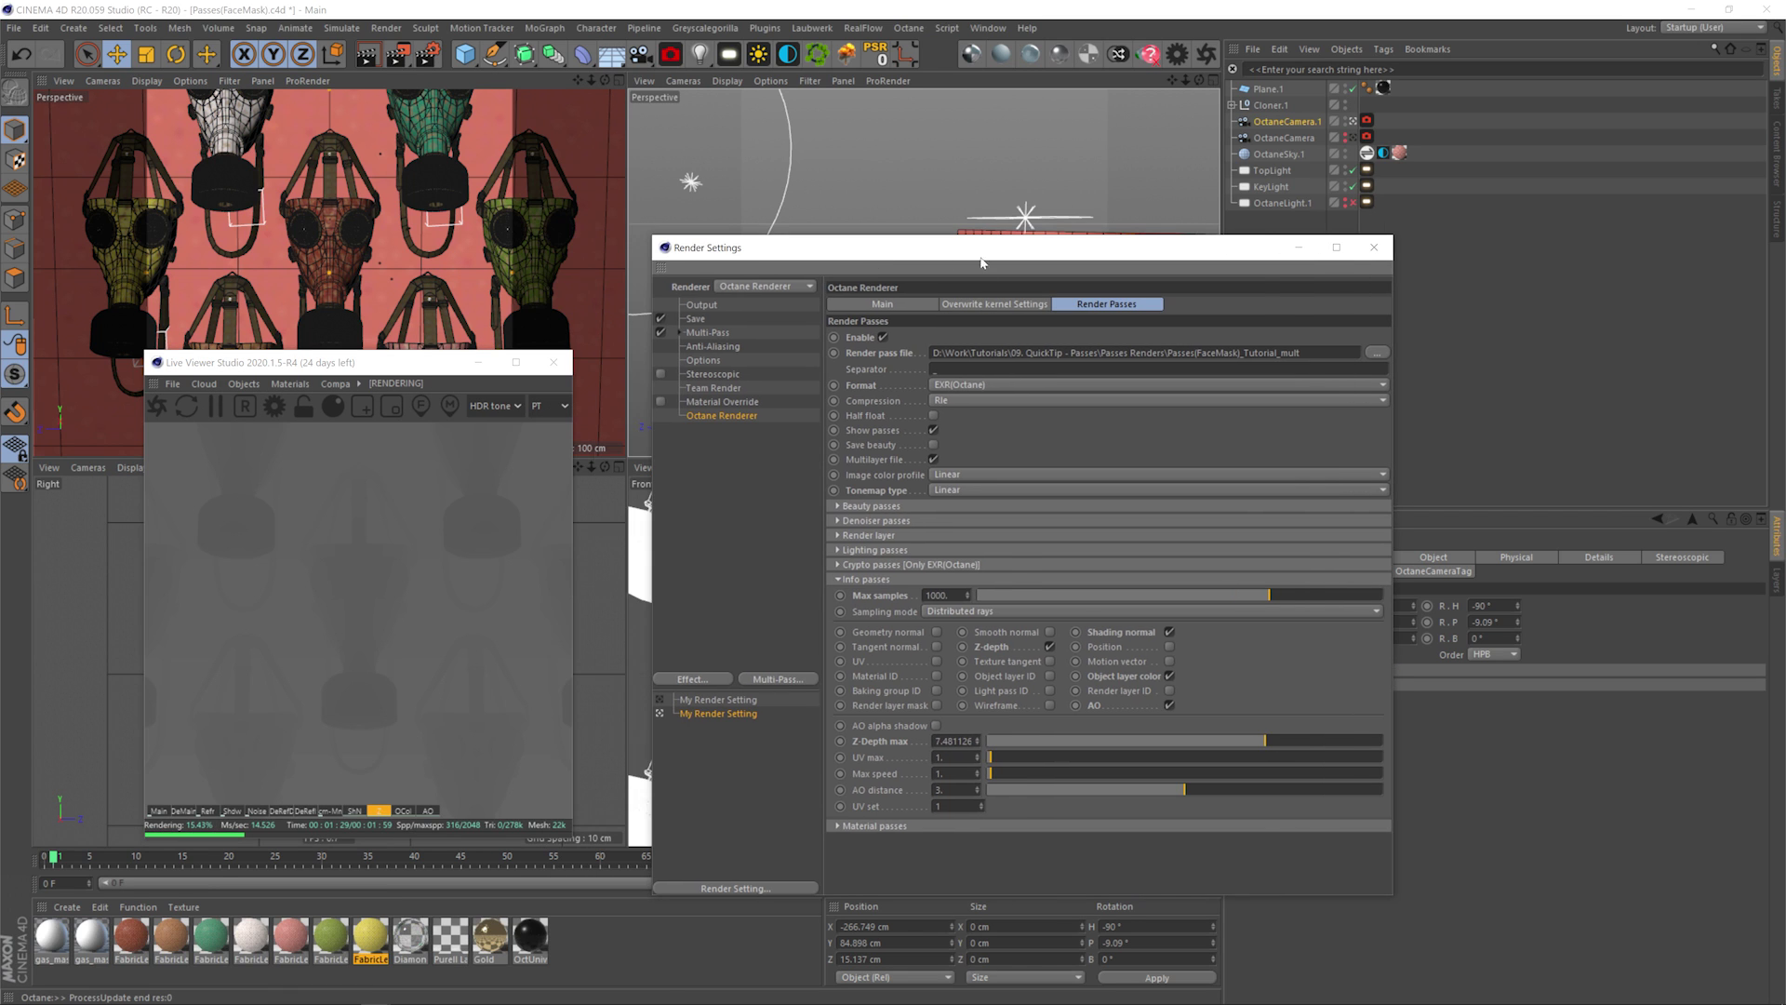
mouse_move(1267, 742)
left_mouse_down()
mouse_move(1281, 741)
mouse_move(1230, 741)
mouse_move(1255, 741)
left_mouse_up()
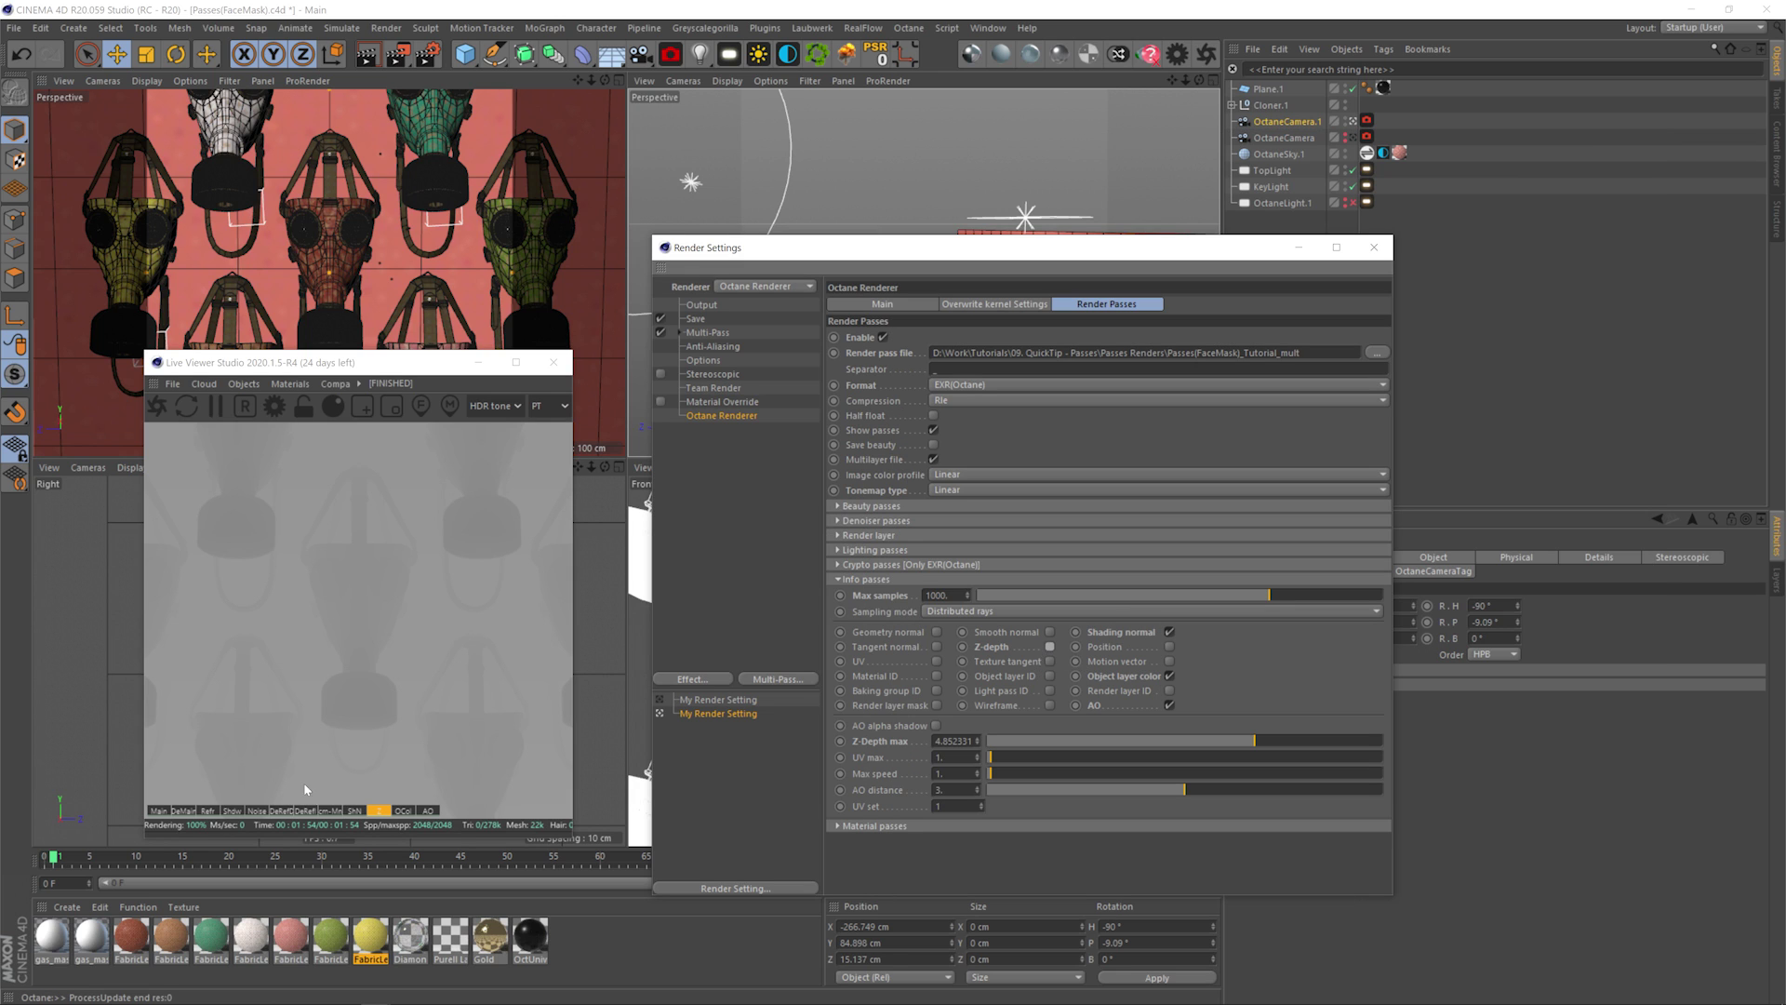
View the object layer color pass in the Live Viewer and expand Cloner.1 to list its mask objects.
left_click(403, 811)
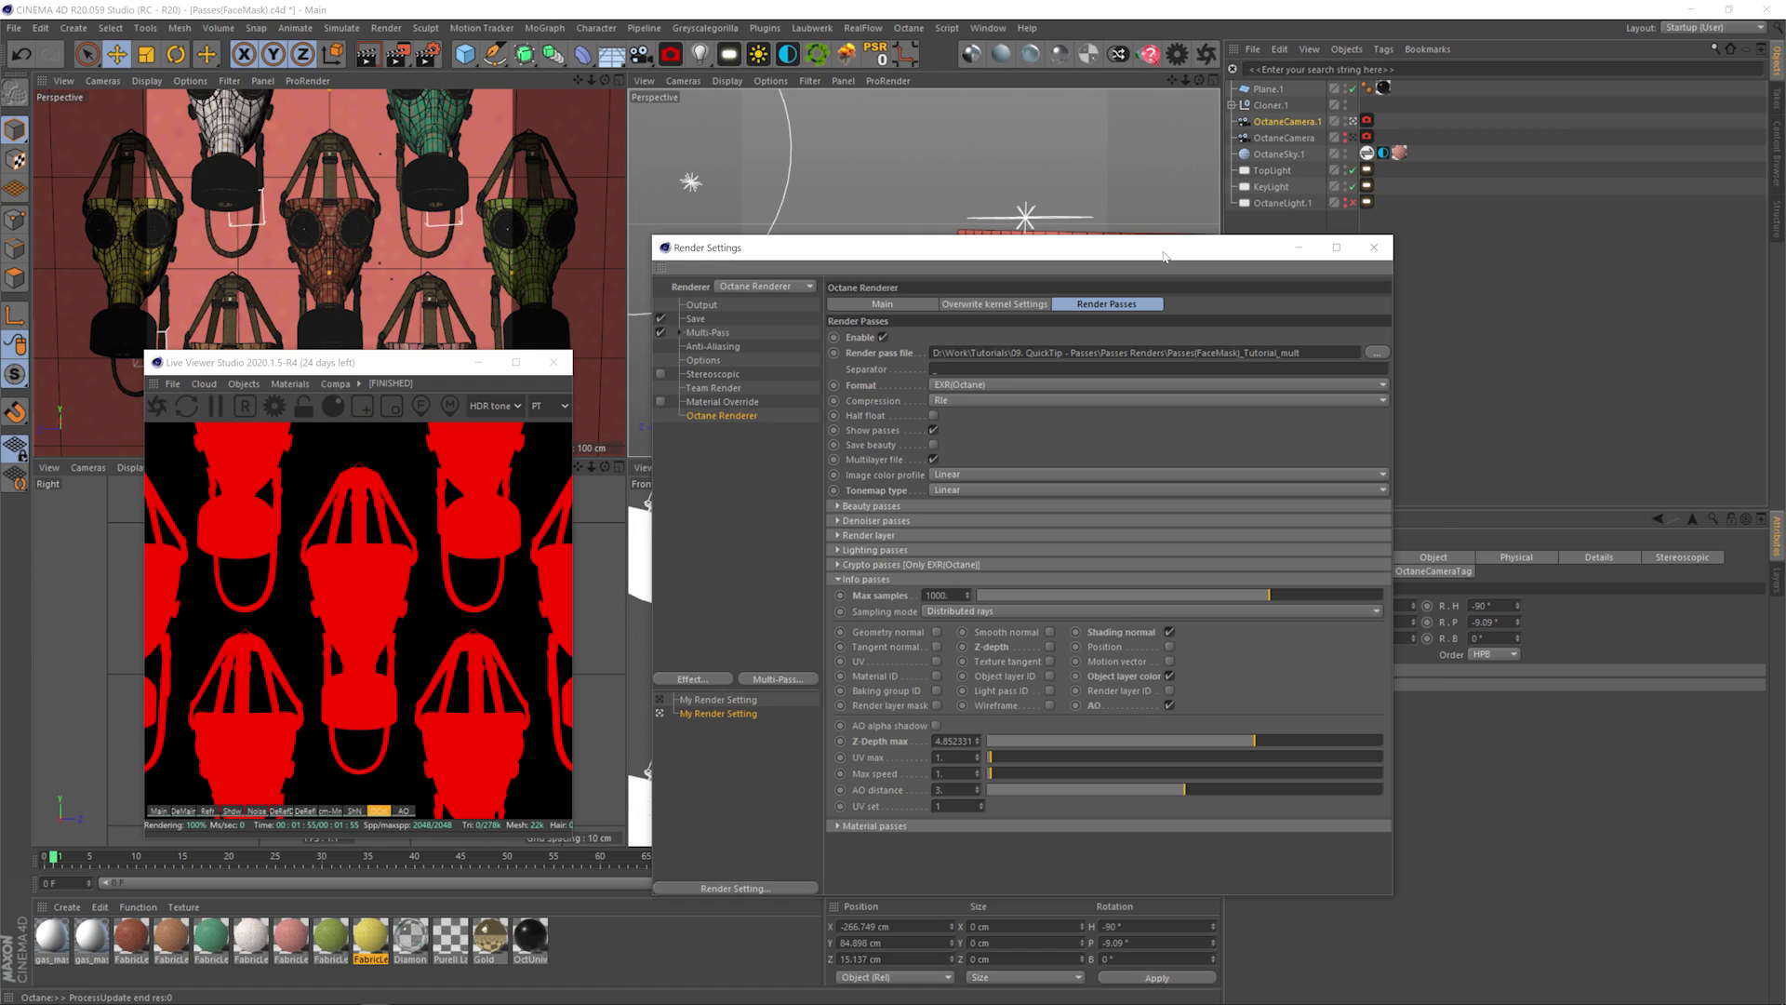
left_click_drag(1164, 257, 1209, 432)
left_click(1231, 105)
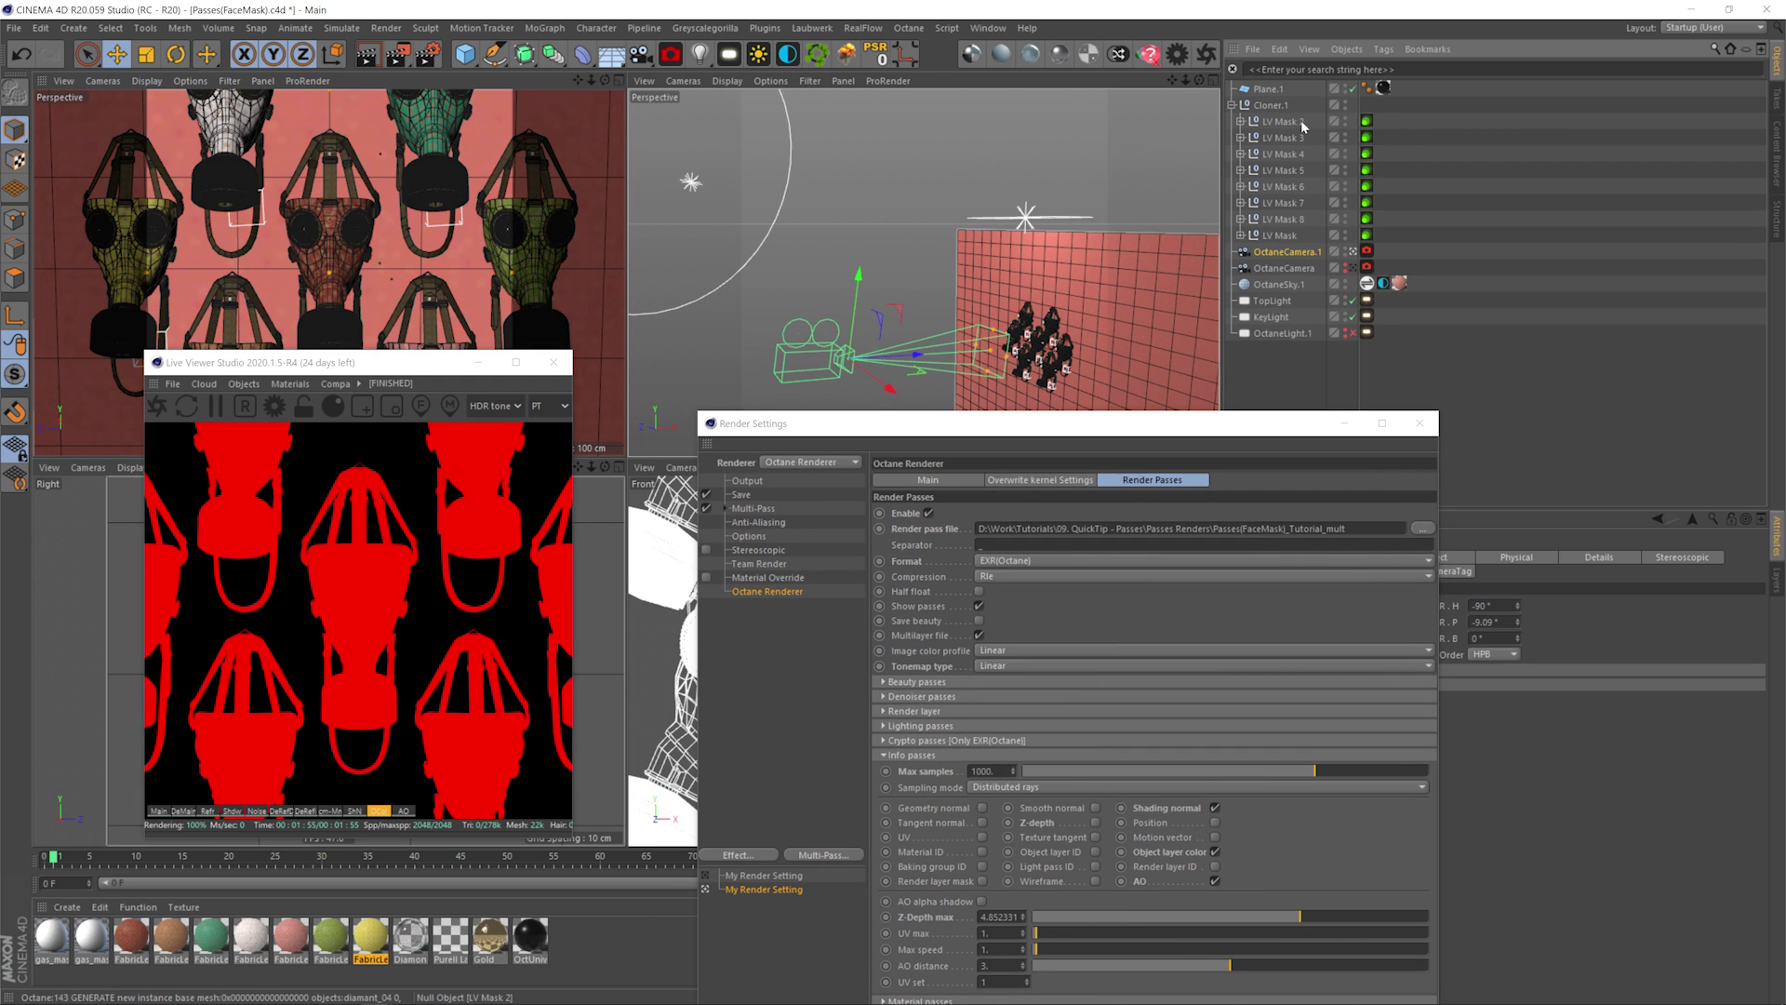
Open the object layer colour of LV Mask 2's Octane object tag for editing and switch the colour picker to RGB.
left_click(1366, 121)
left_click_drag(1285, 430, 1221, 733)
left_click(1606, 556)
left_click(1358, 648)
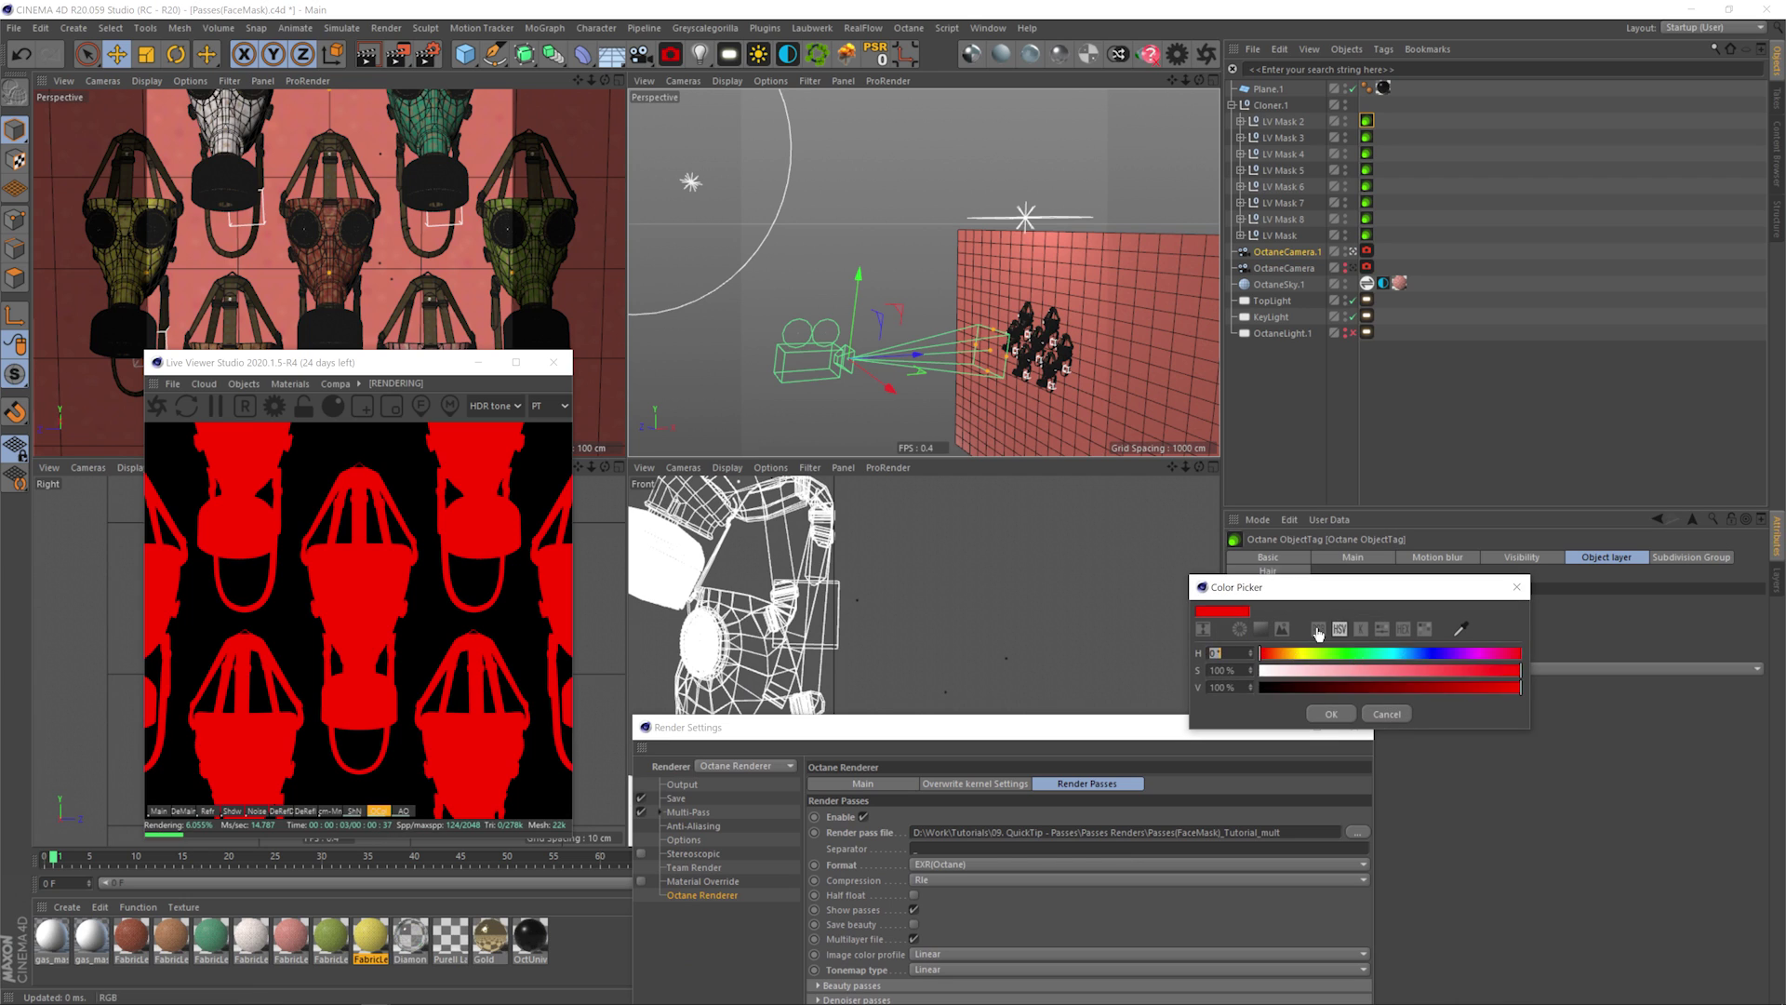
left_click(1318, 629)
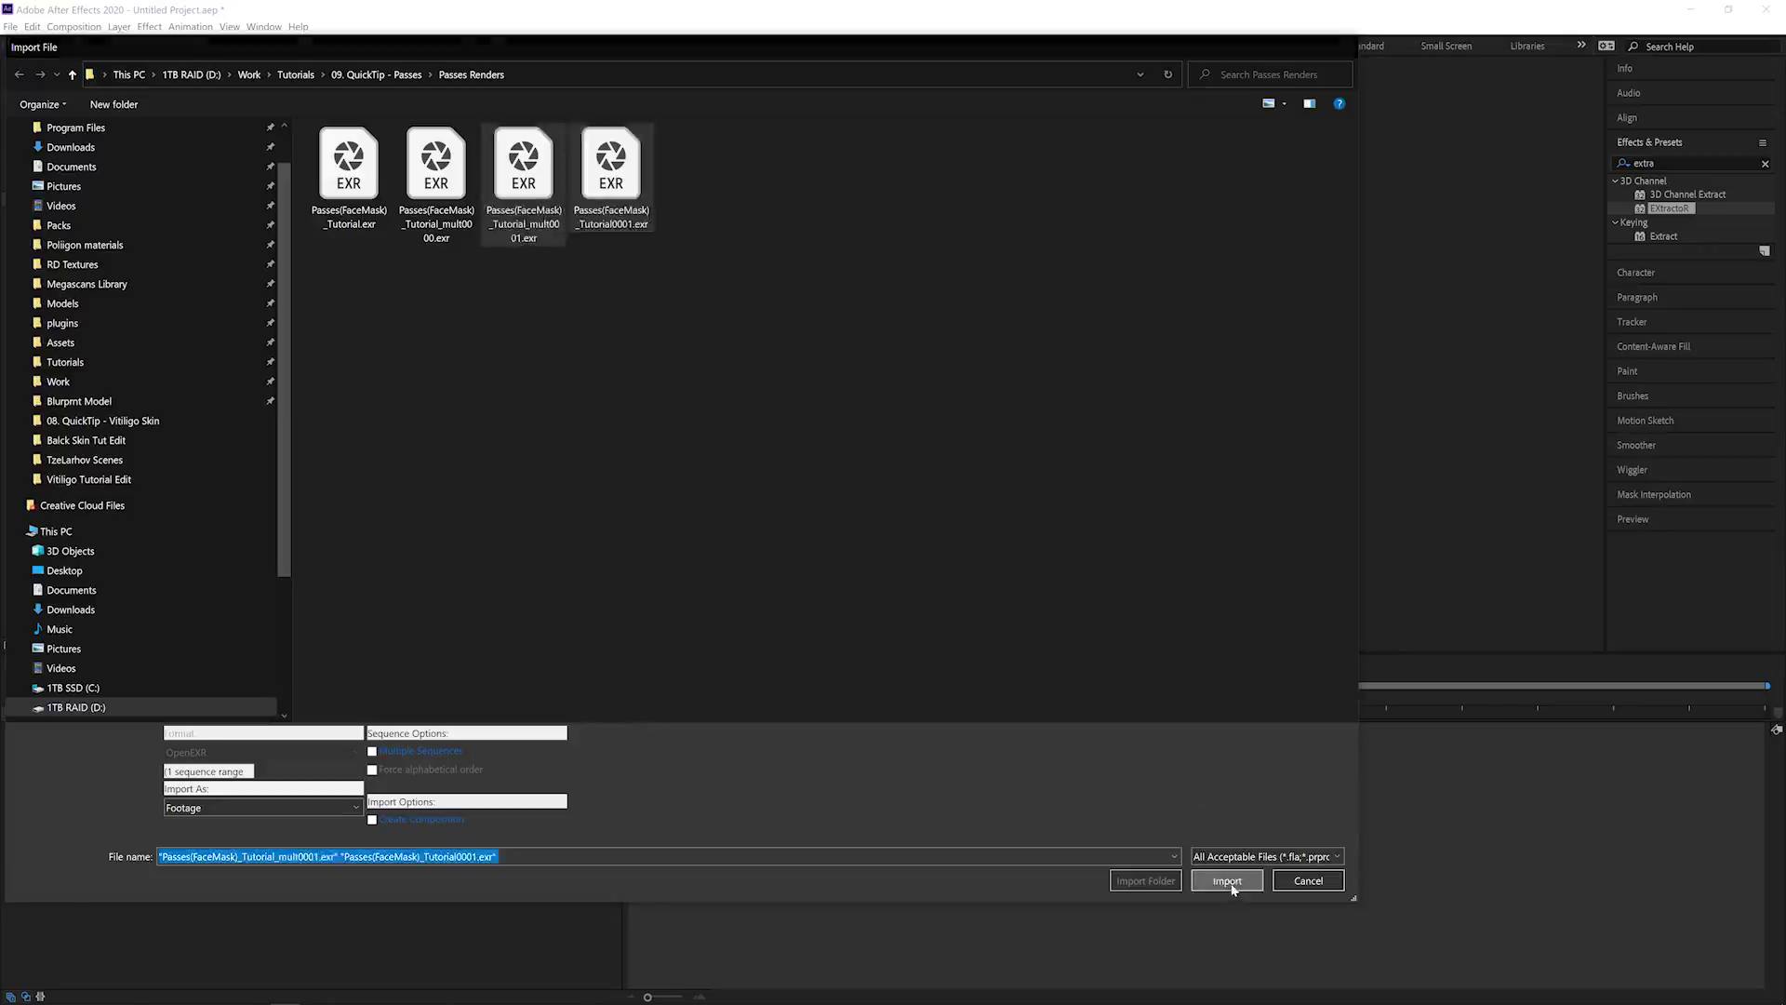
In After Effects, import both 0001 EXR renders, build a composition from Passes(FaceMask)_Tutorial0001.exr and add the mult0001 file as its upper layer.
left_click(1232, 884)
left_click(192, 343)
left_click_drag(136, 236, 51, 643)
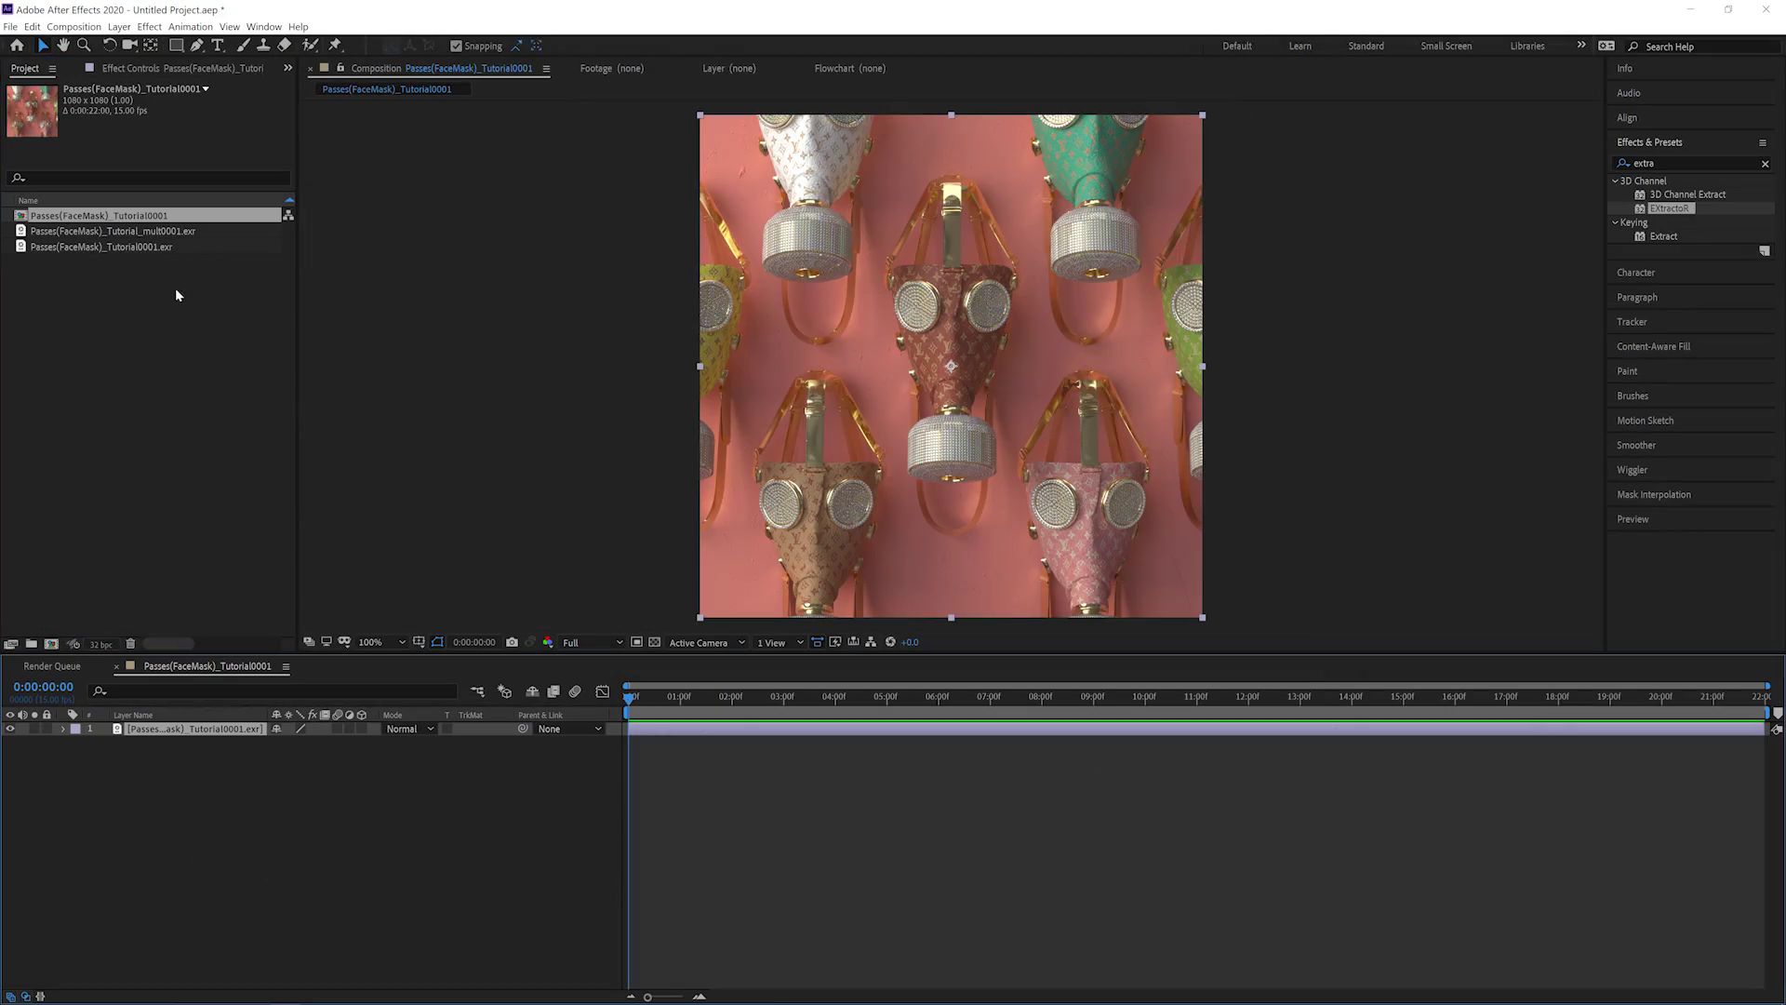
left_click_drag(149, 231, 269, 731)
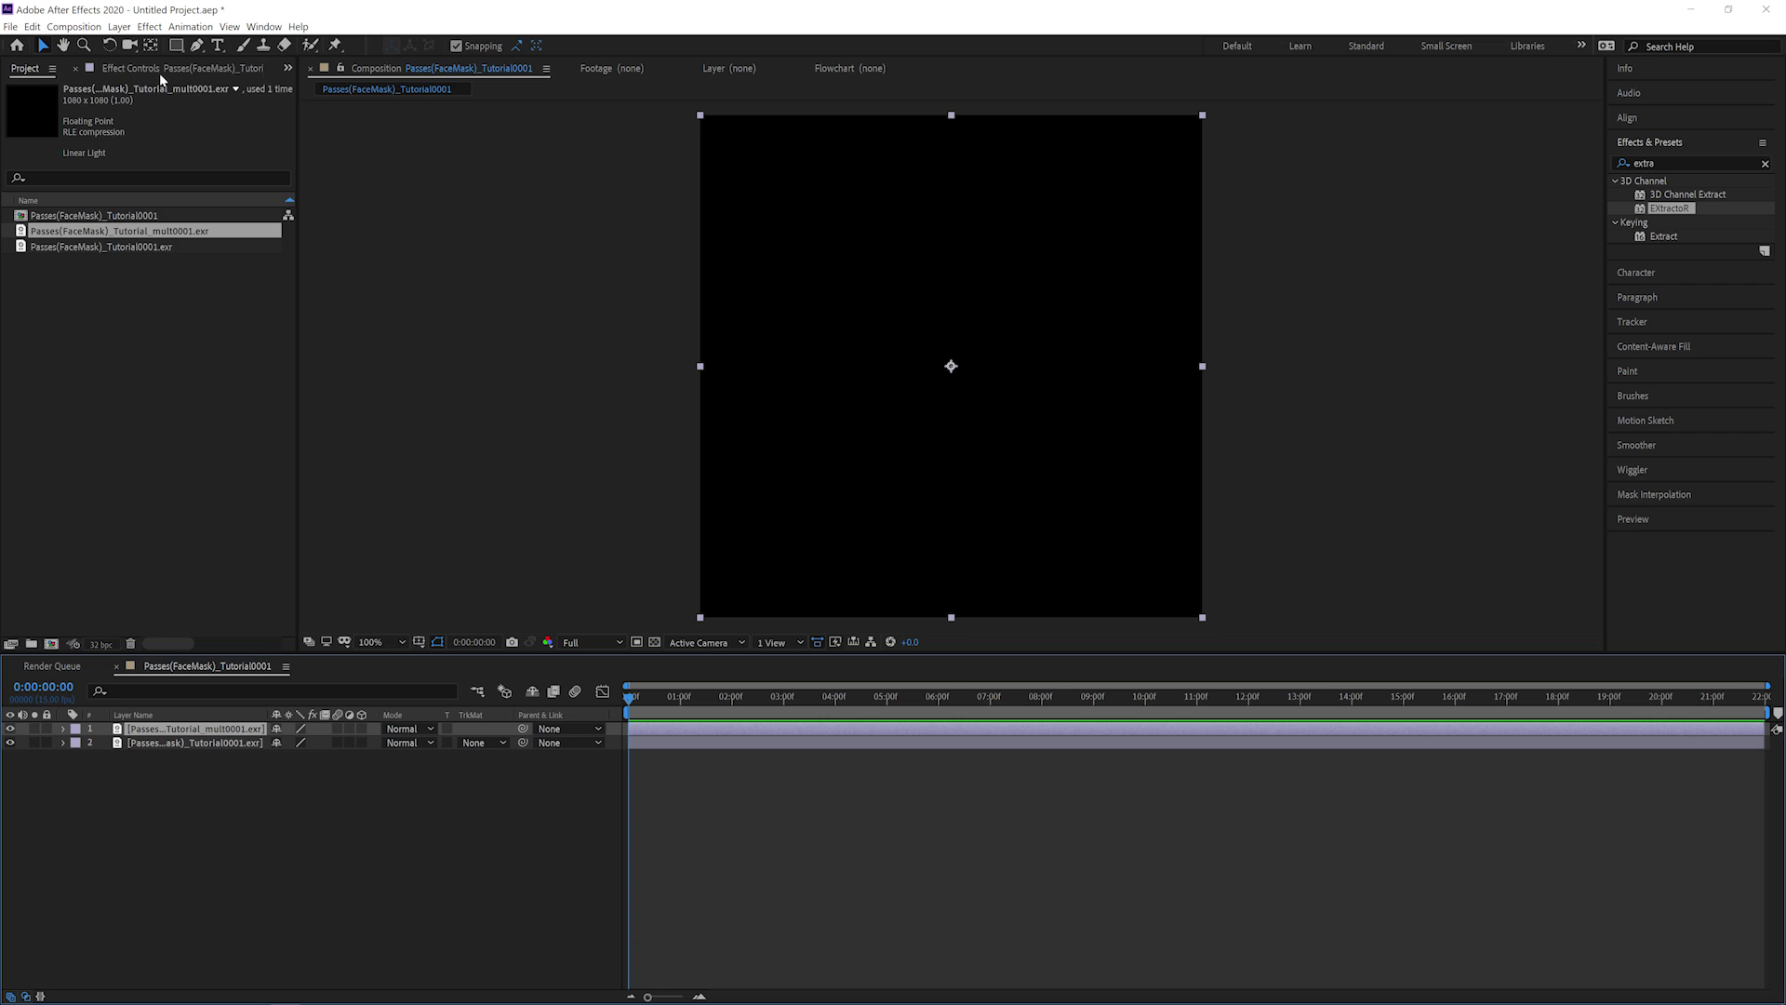
Search the effects for crypto and look at the ProEXR and Exr-IO plug-in web pages.
left_click(1665, 164)
type("crypto")
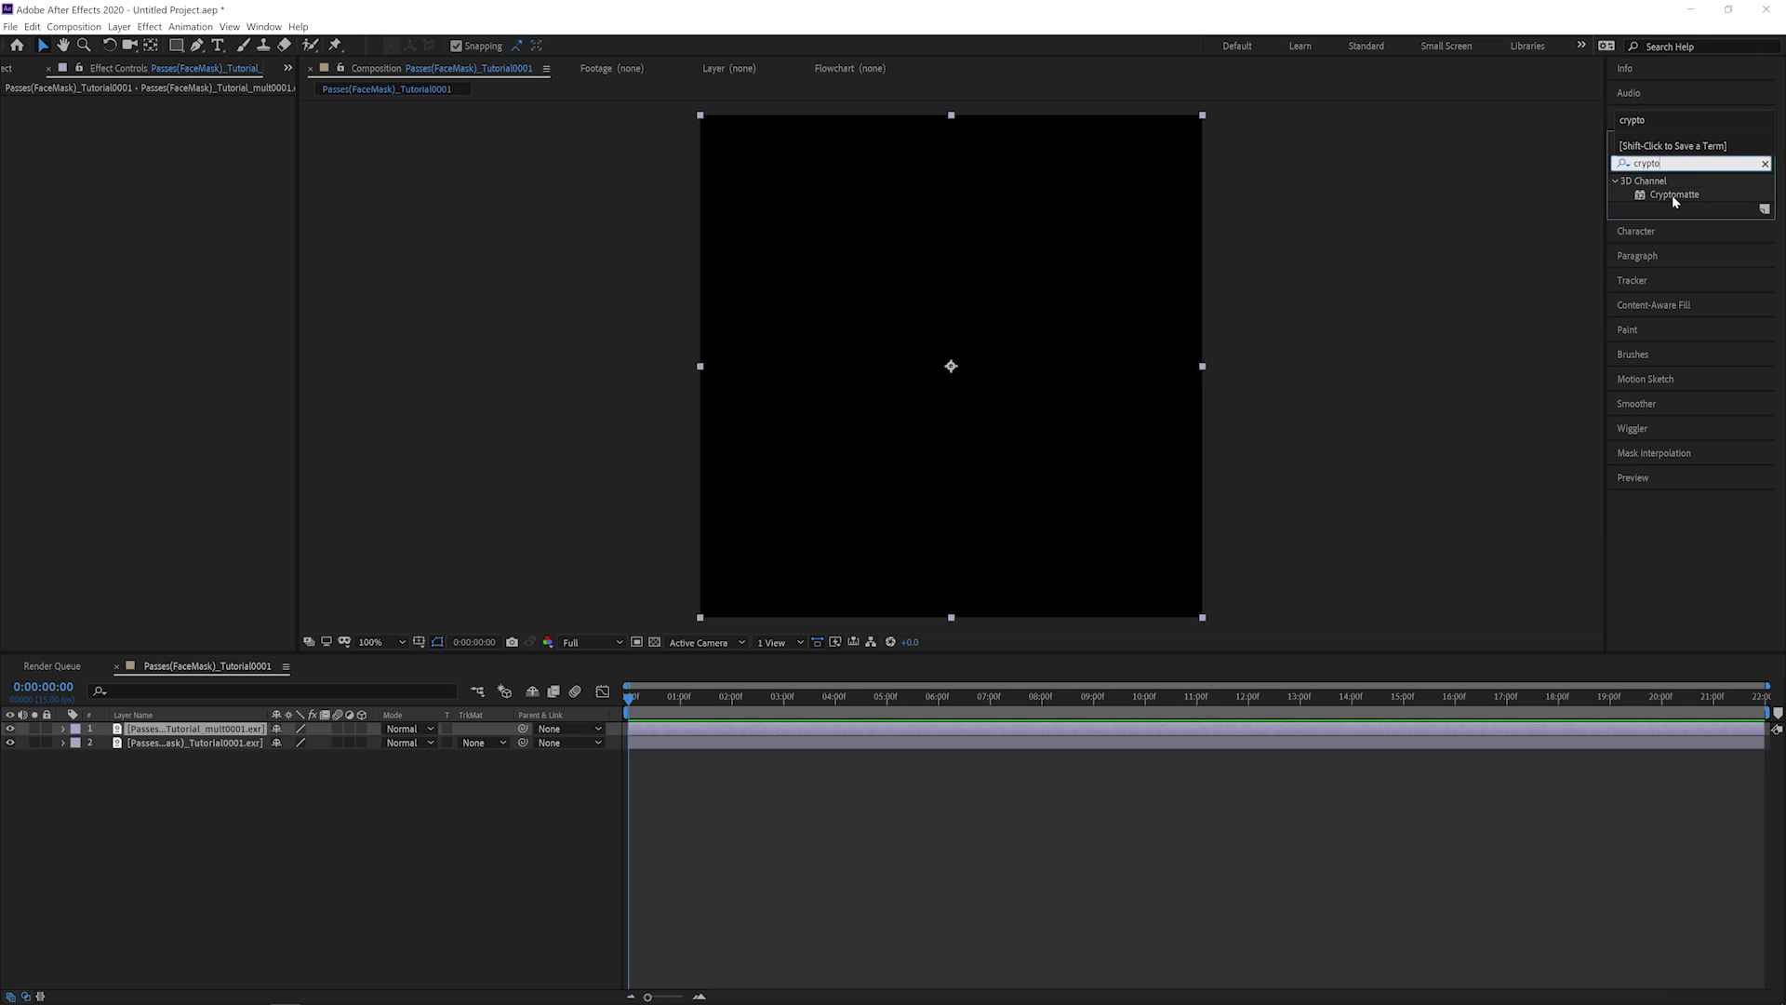
key("alt+Tab")
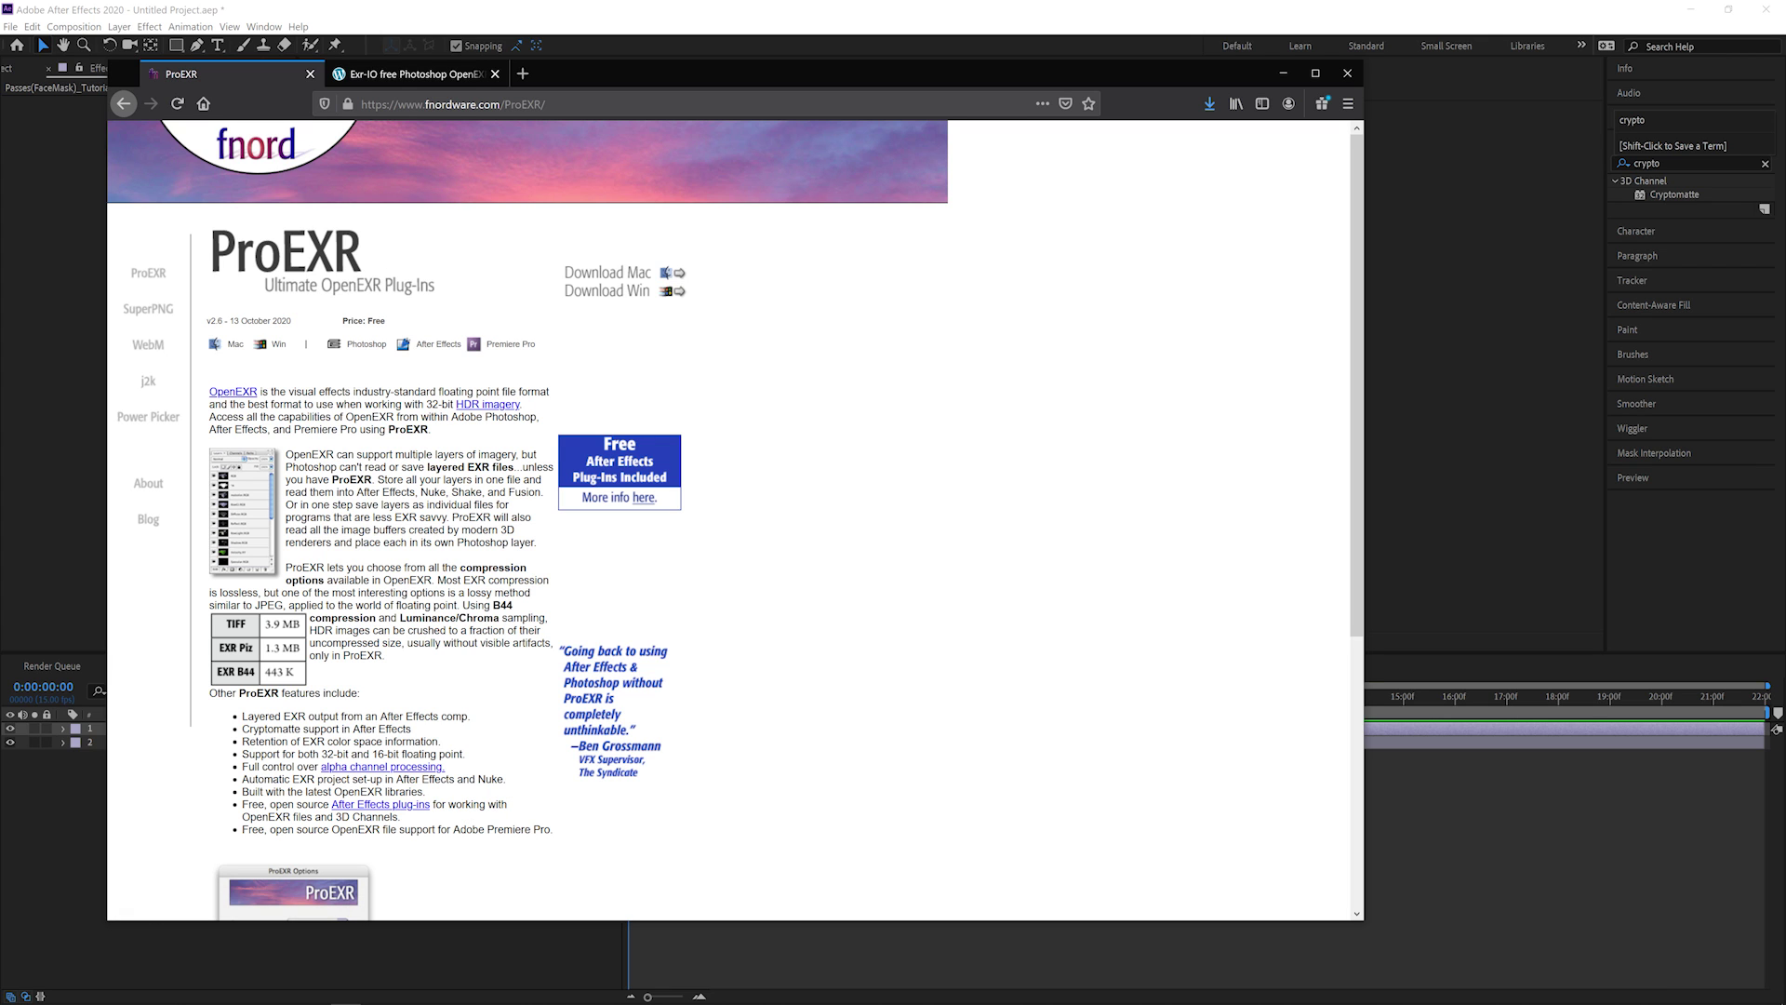
left_click(418, 74)
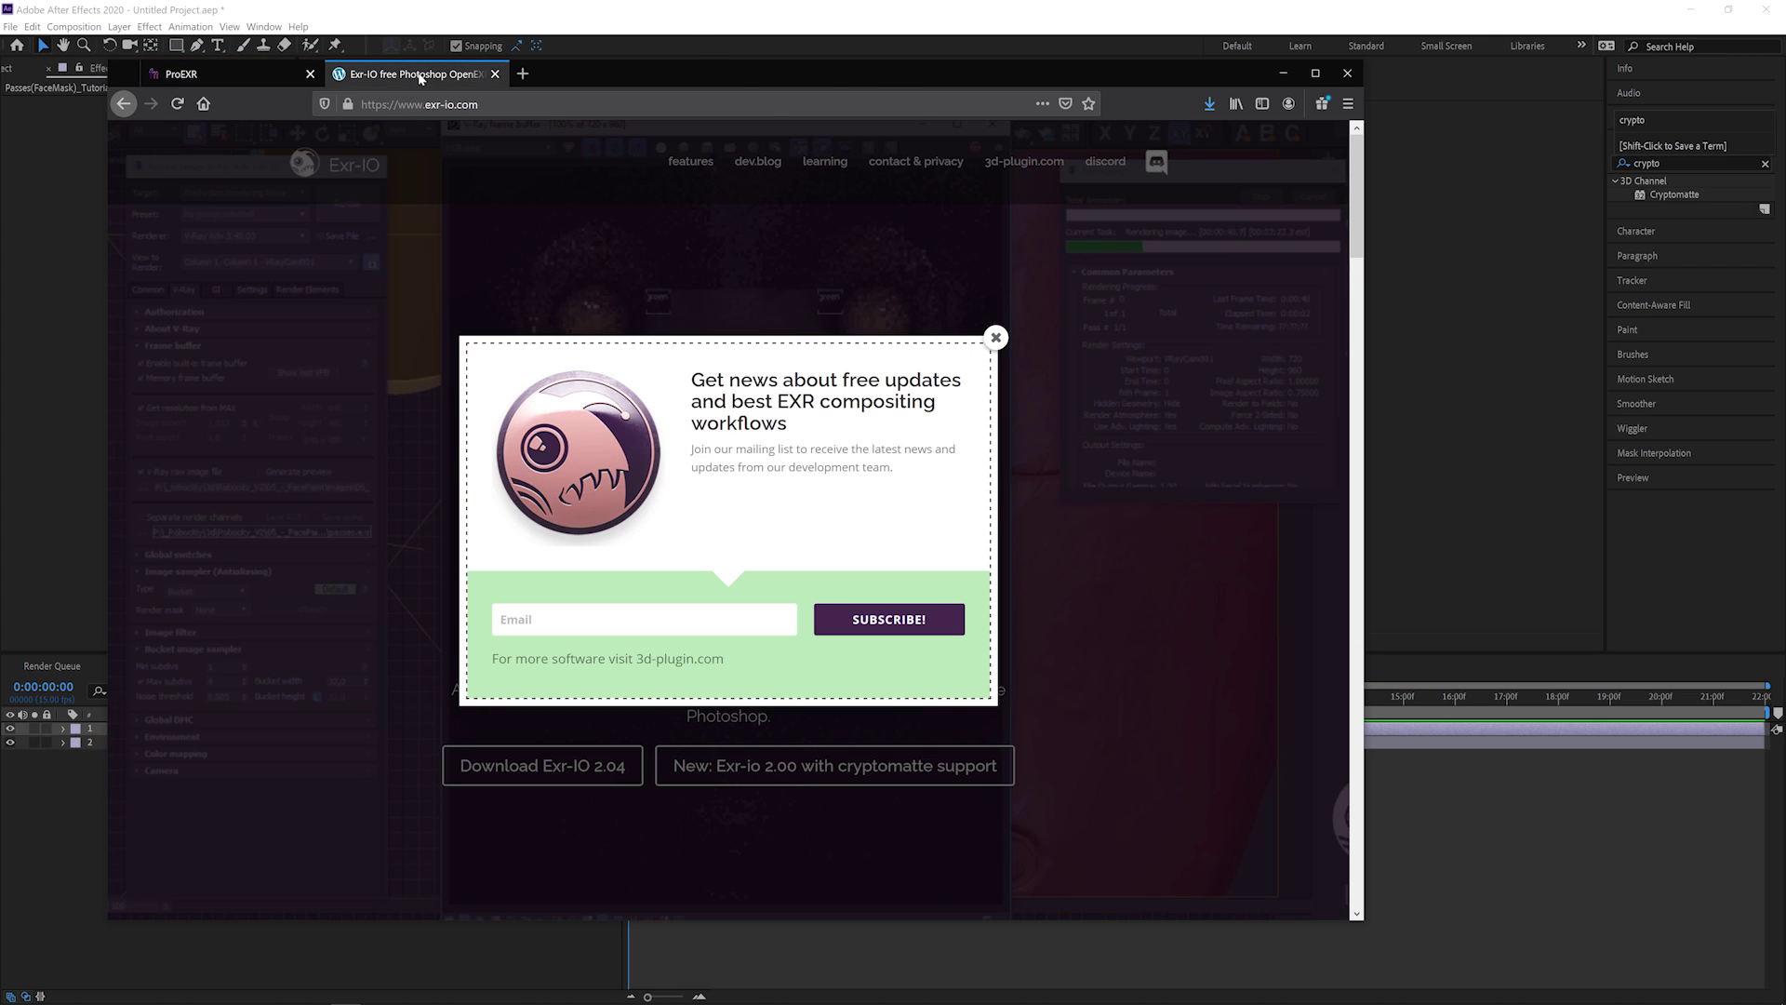
left_click(995, 338)
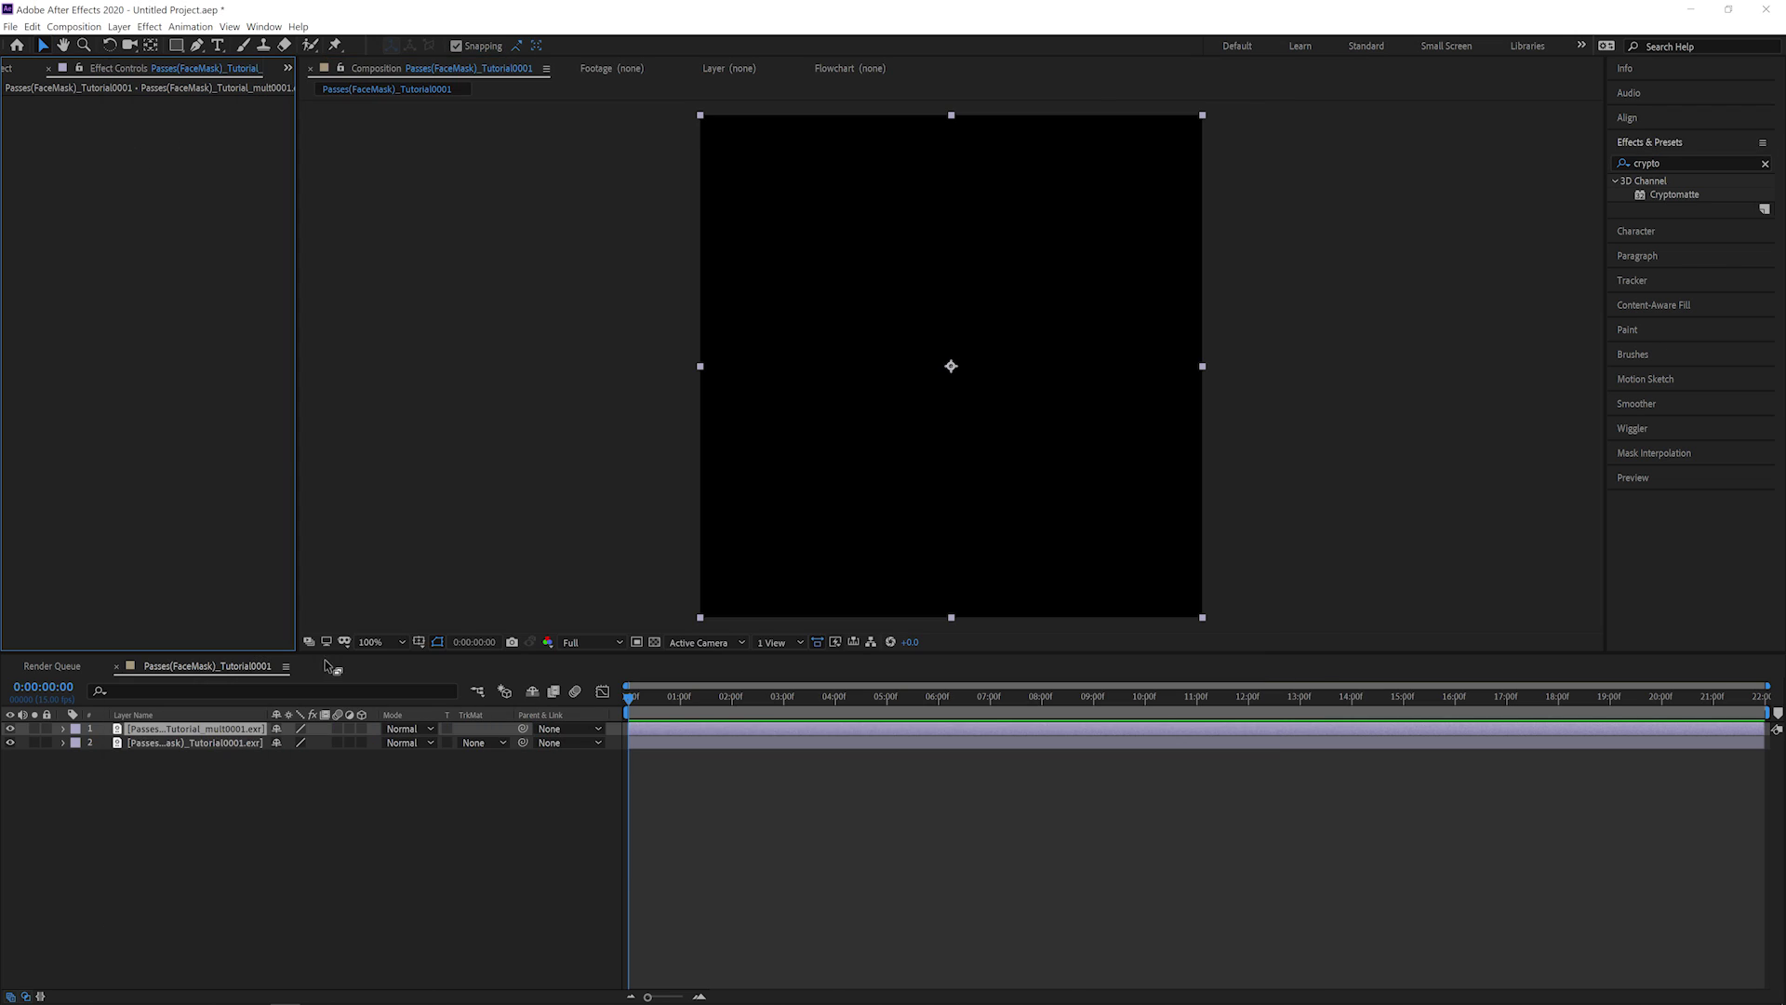
Apply EXtractoR to the multilayer EXR layer and extract the Denoised beauty pass.
left_click(1660, 164)
type("exr")
key("BackSpace")
type("tra")
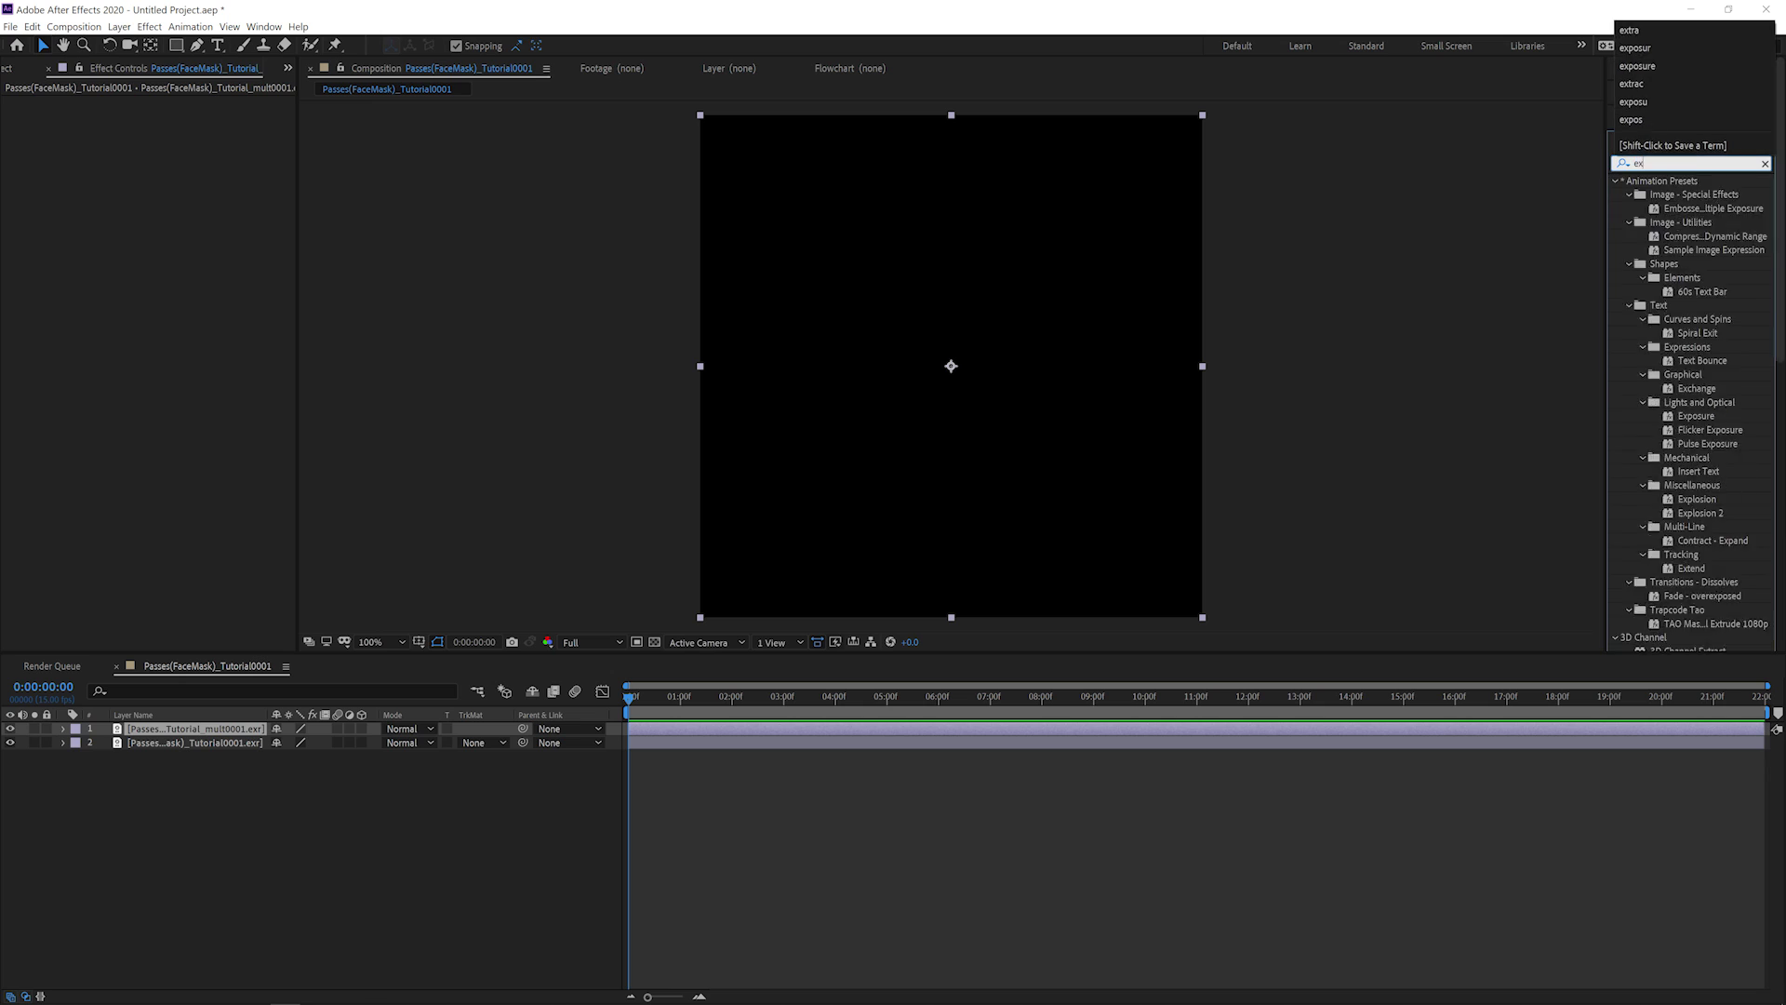
double_click(1669, 208)
left_click(137, 138)
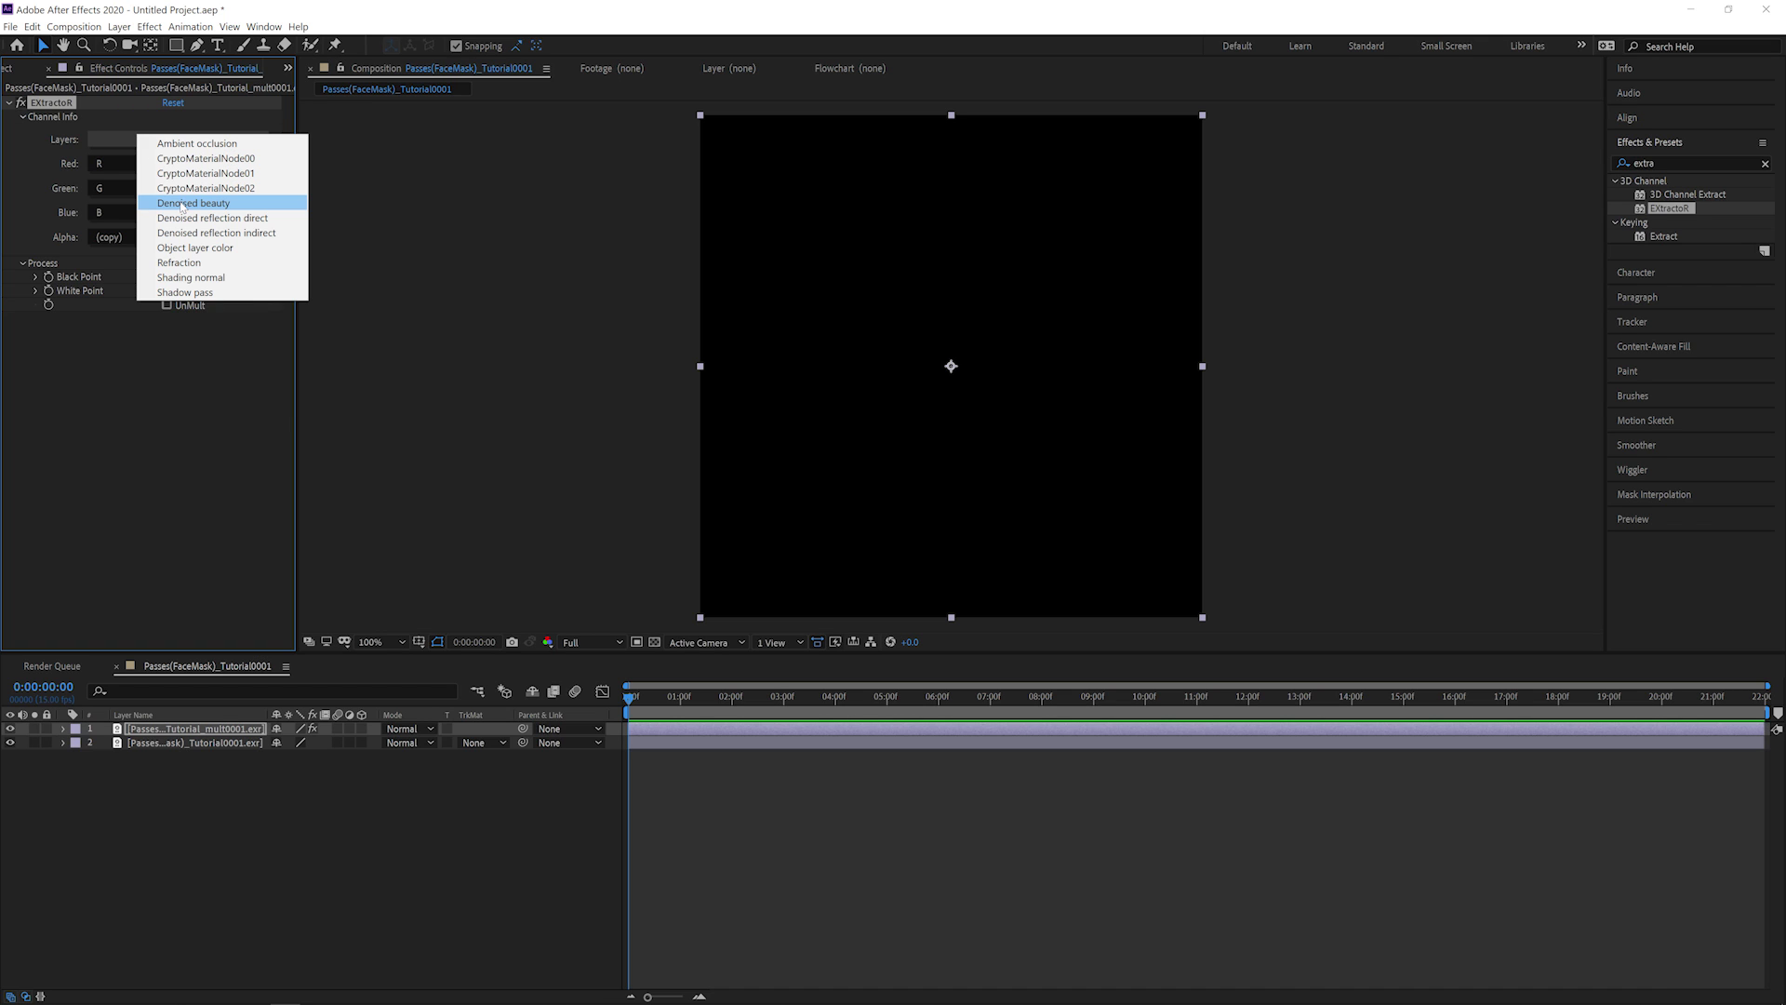
left_click(182, 204)
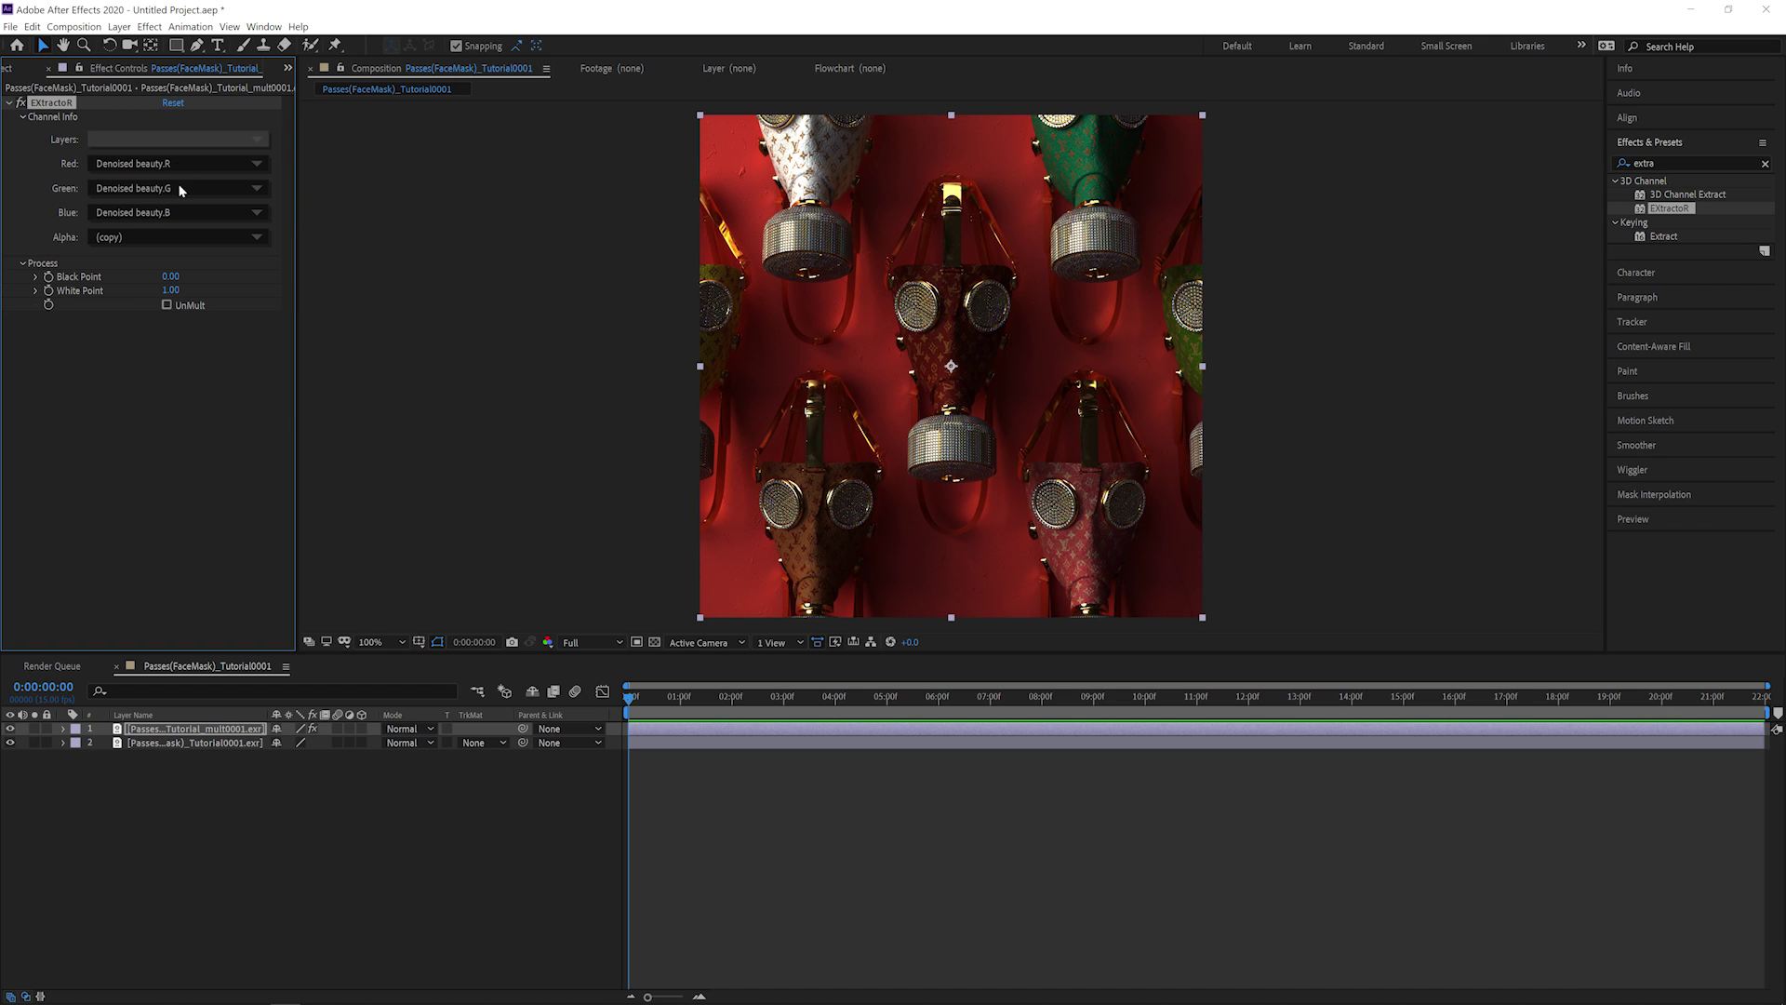
Add an Exposure effect with gamma correction 2.2 to the multilayer EXR layer and compare it with the layer below.
double_click(1679, 162)
type("exposur")
left_click_drag(1682, 305, 239, 347)
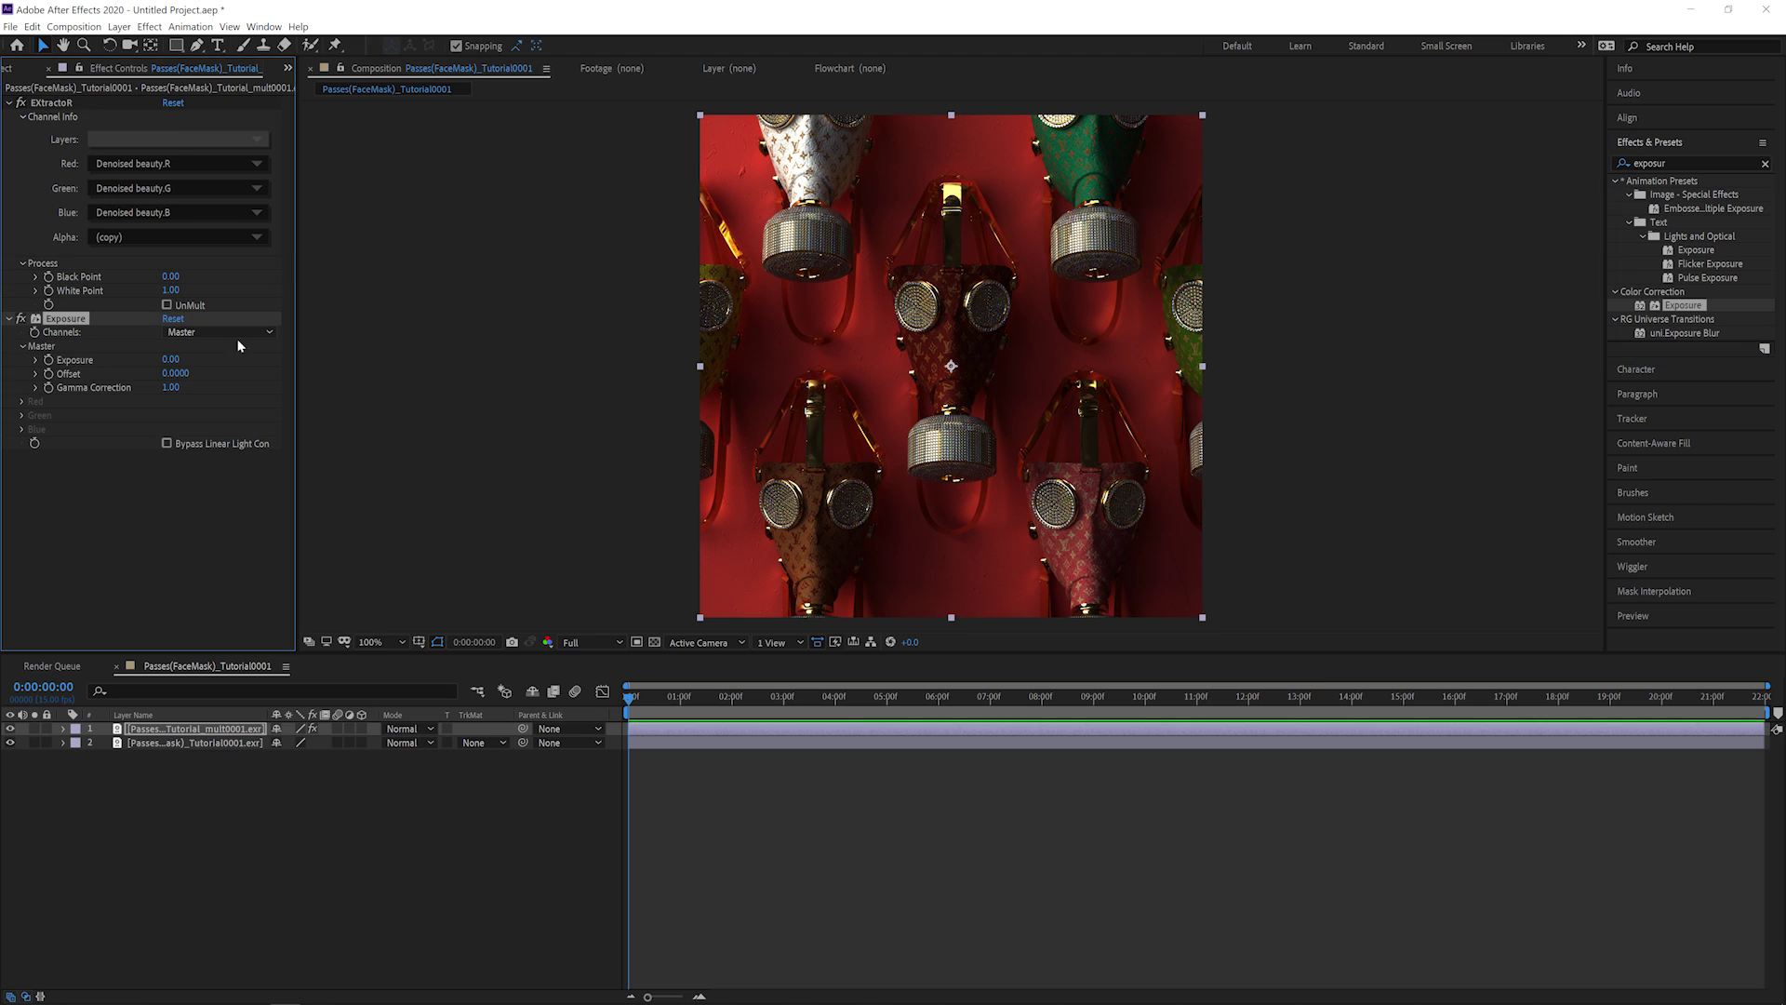
left_click(10, 729)
left_click(10, 729)
Enable Preserve RGB in the footage interpretation of Passes(FaceMask)_Tutorial0001.exr.
left_click(18, 68)
left_click(96, 246)
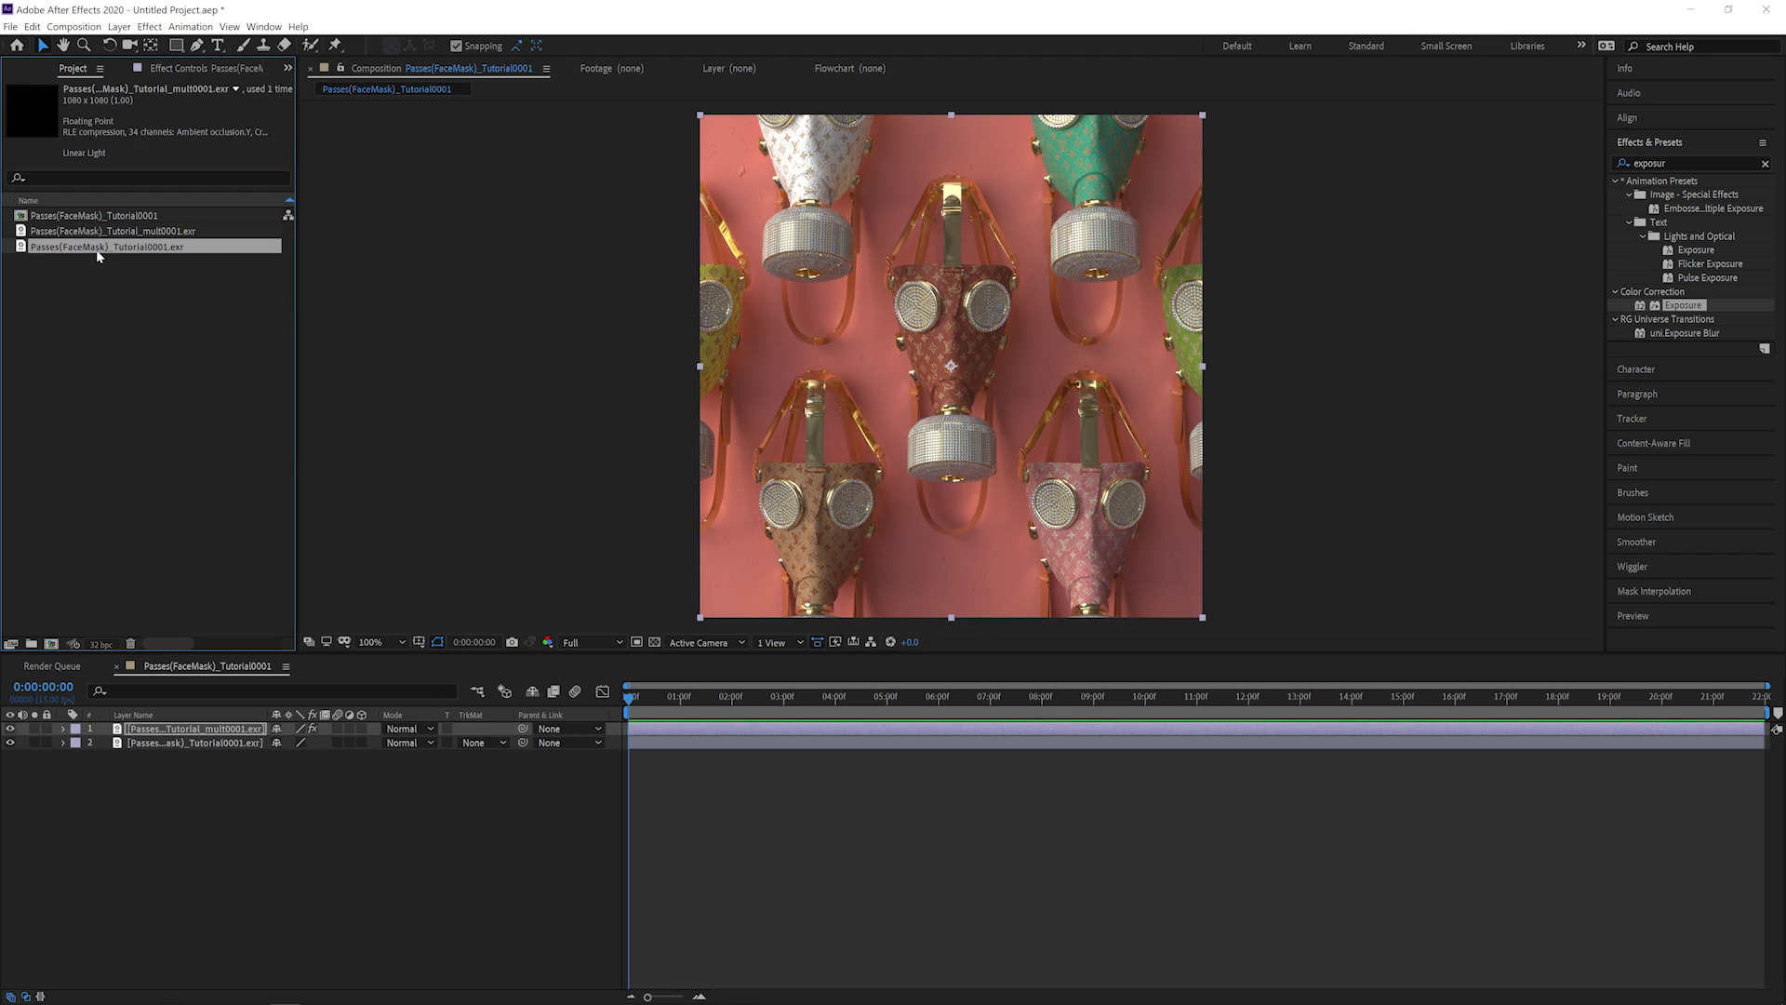
key("ctrl+alt+g")
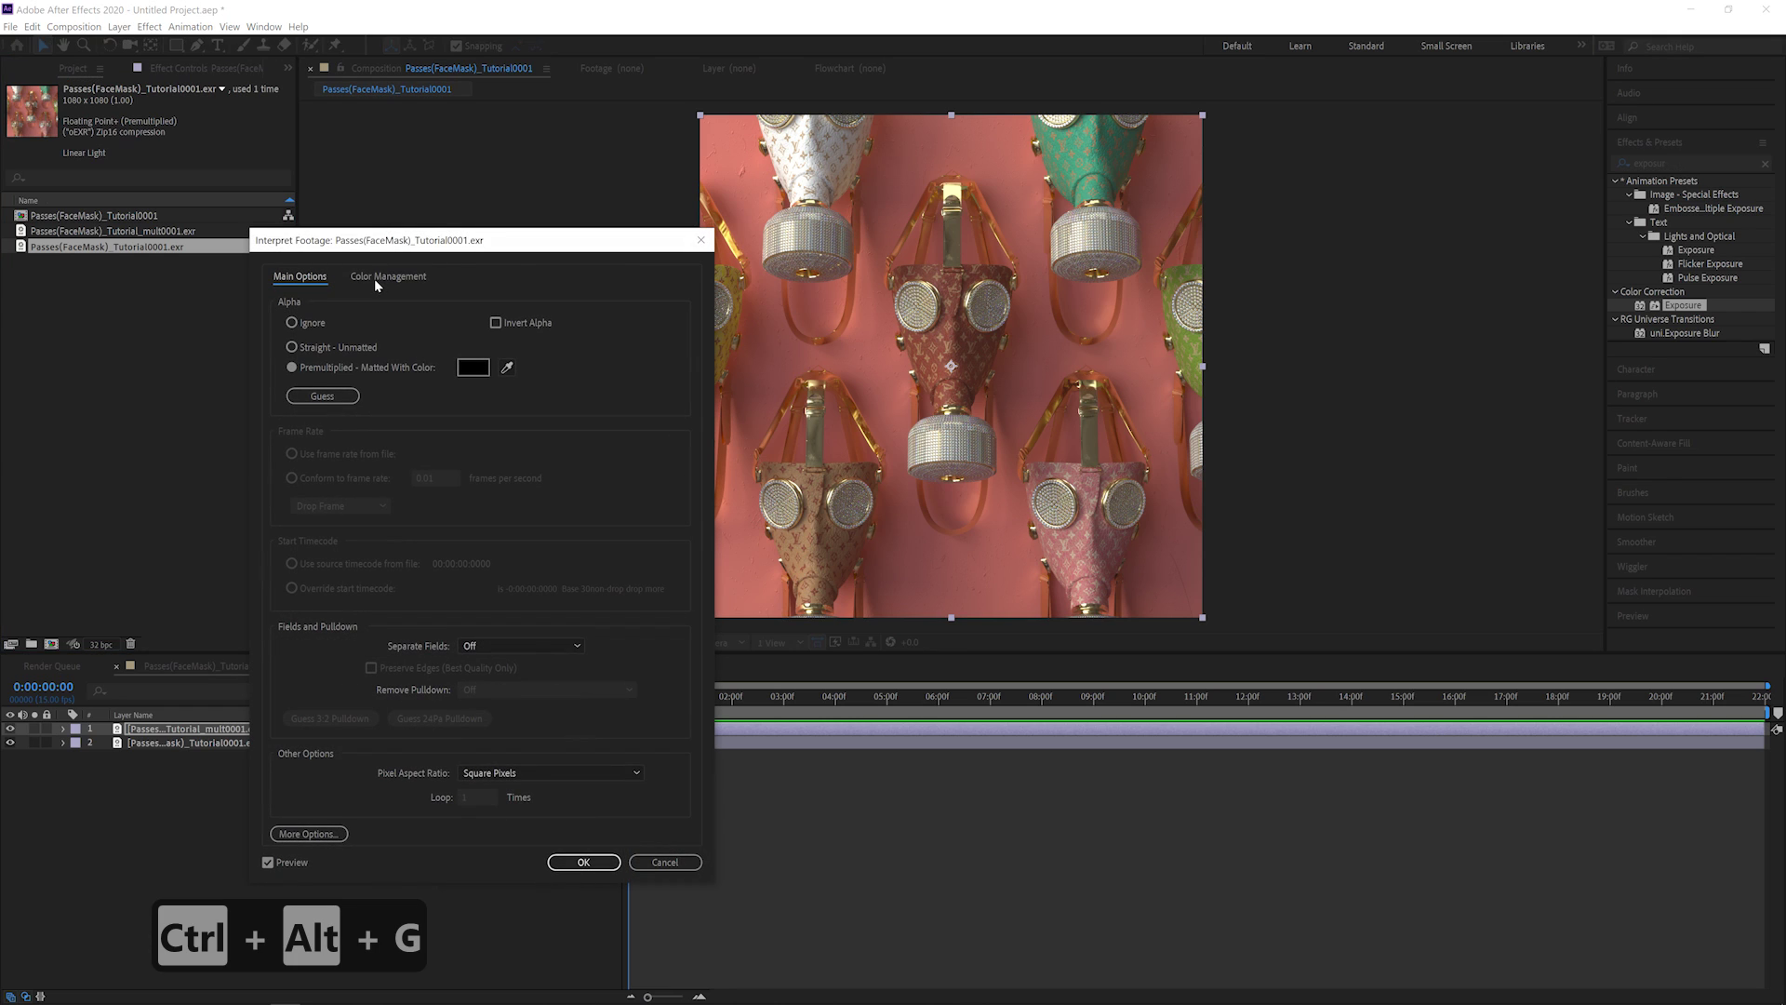
left_click(376, 277)
left_click(333, 342)
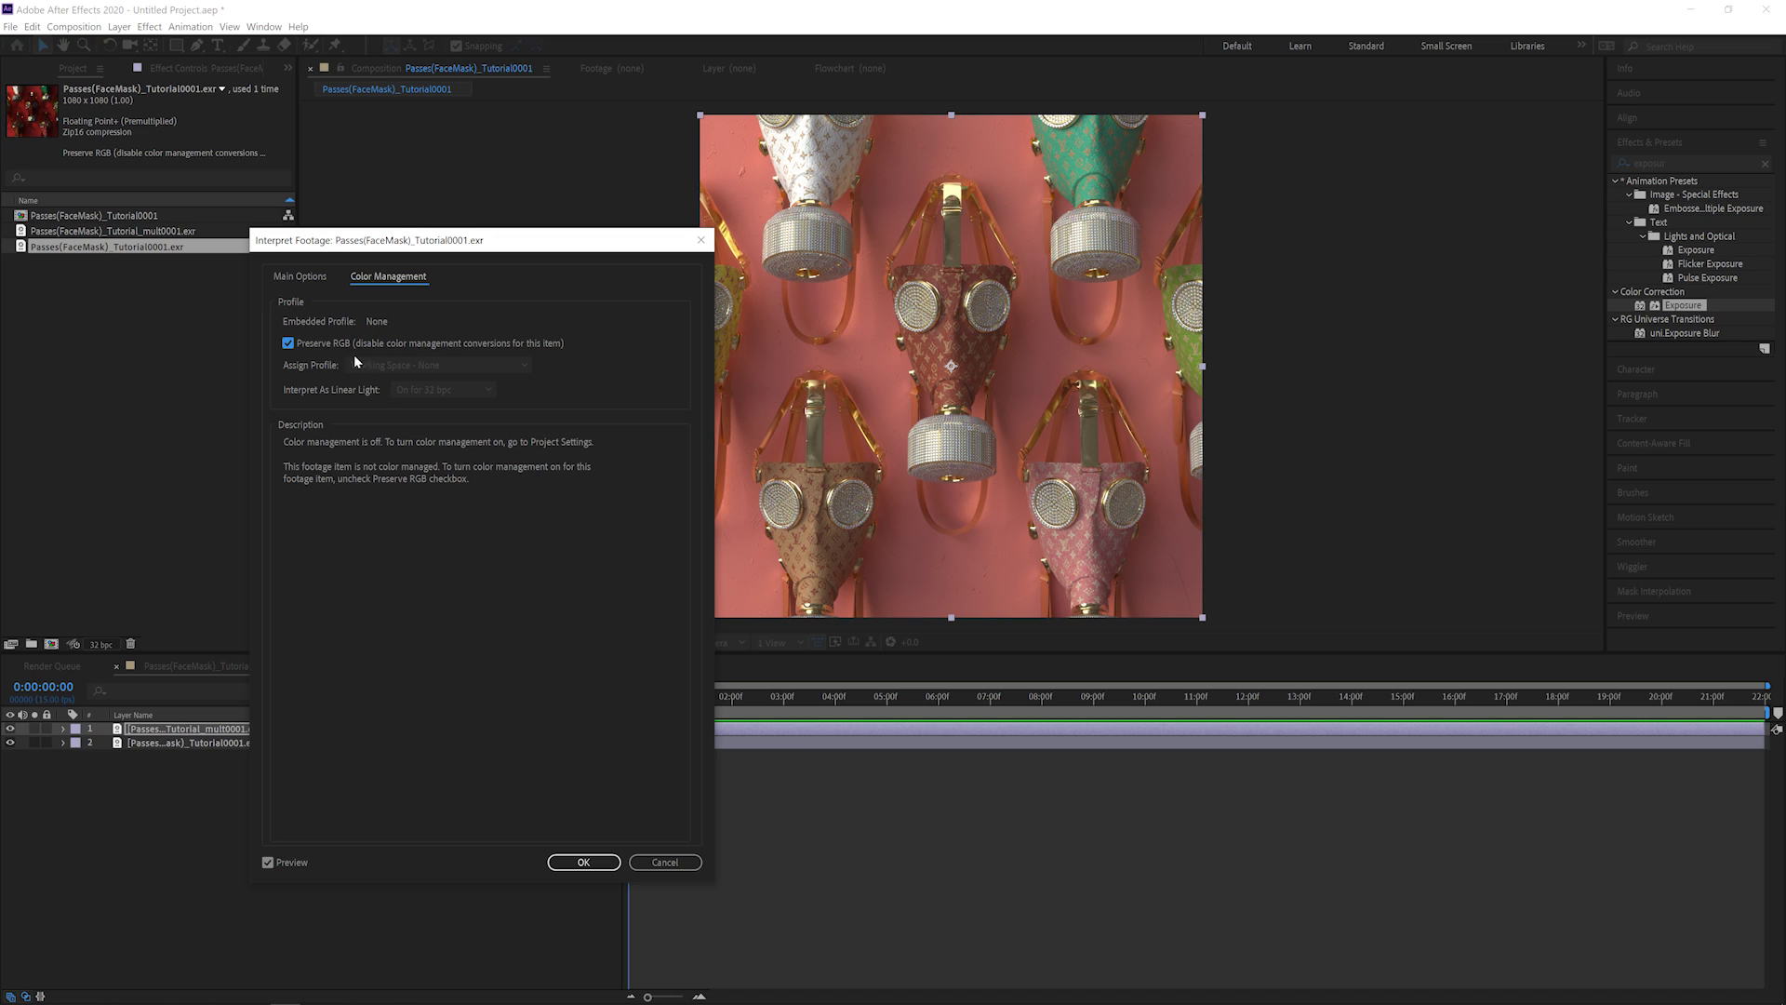
left_click(584, 861)
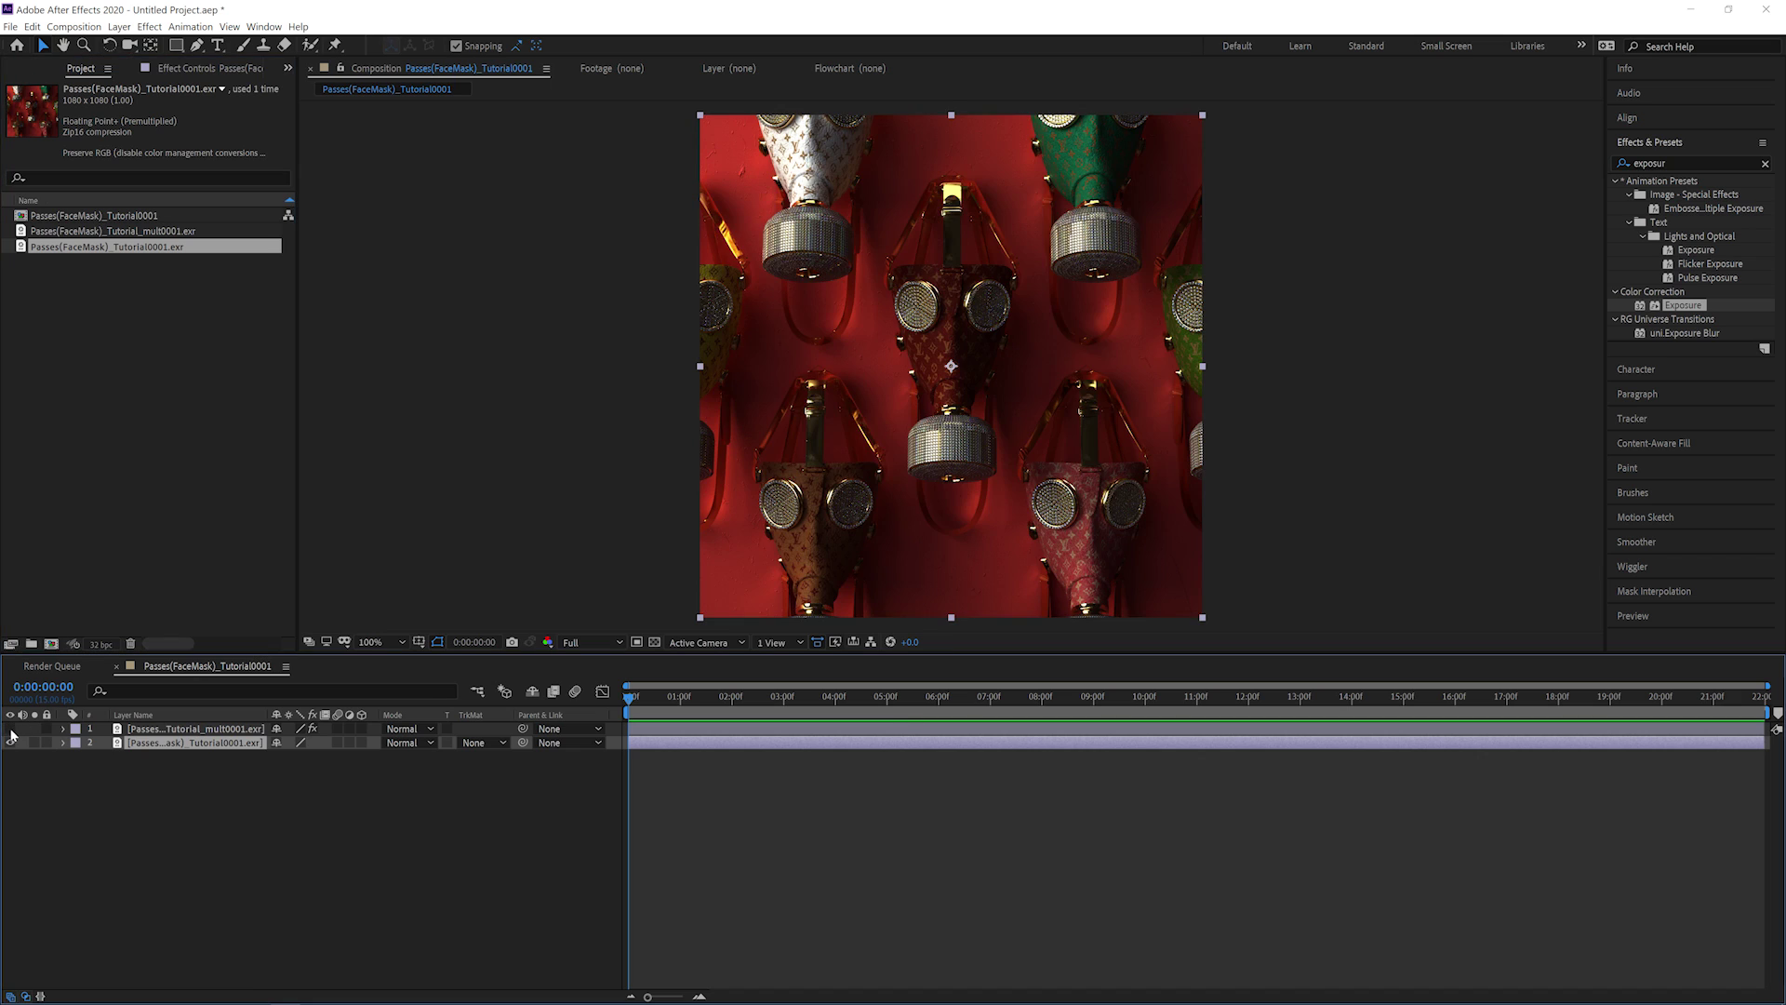
Apply an Exposure effect to the Passes(FaceMask)_Tutorial0001.exr layer and set its gamma correction to 2.2.
double_click(1658, 308)
left_click(165, 172)
type("2.2")
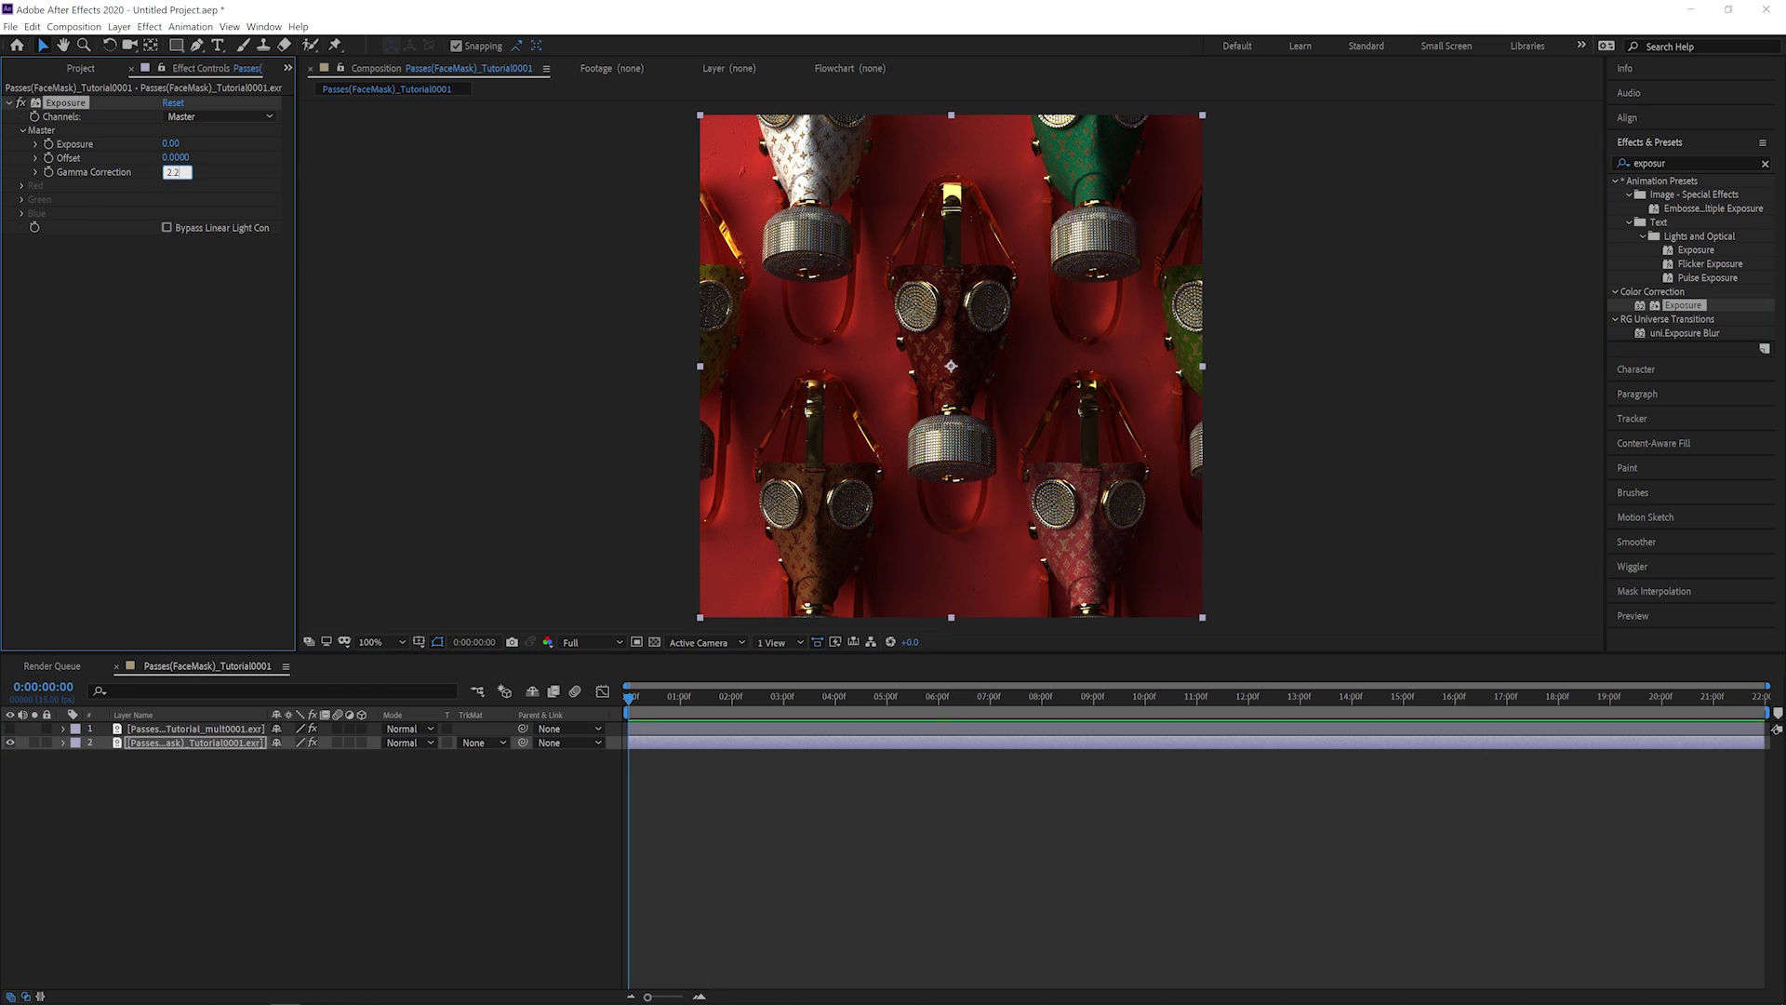
key("Return")
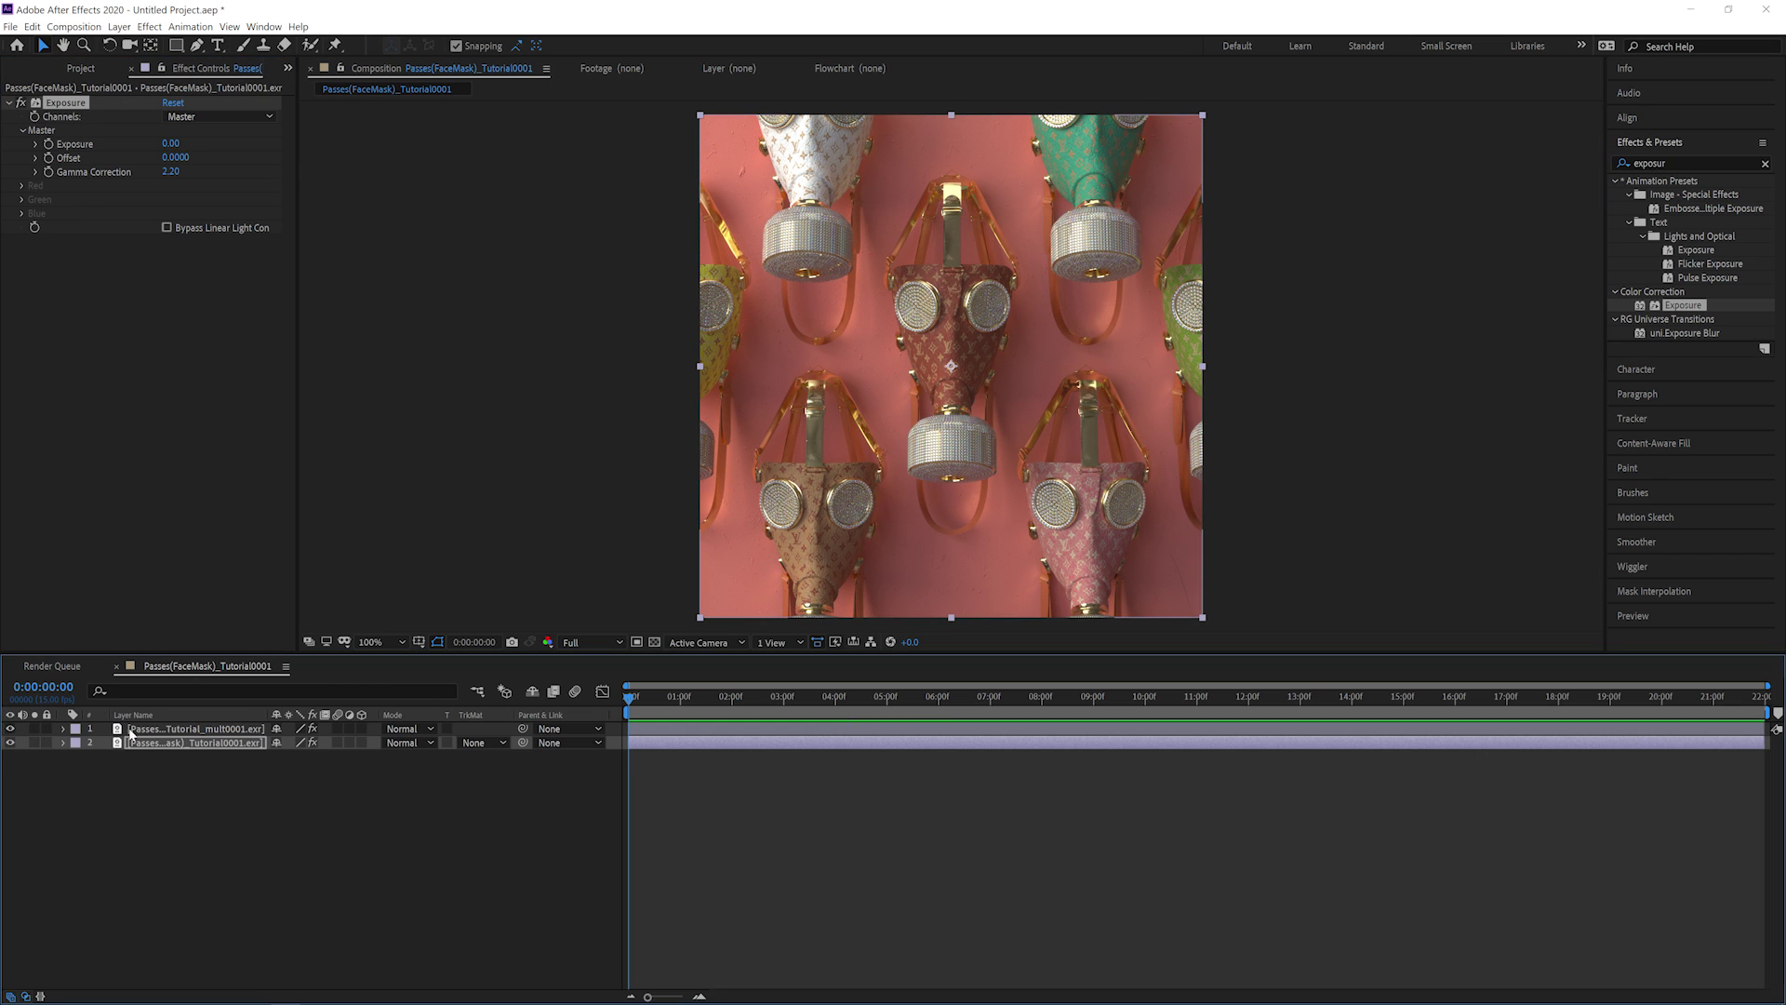
Compare the denoised multilayer pass with the beauty render up close by toggling the upper layer's visibility.
left_click(164, 732)
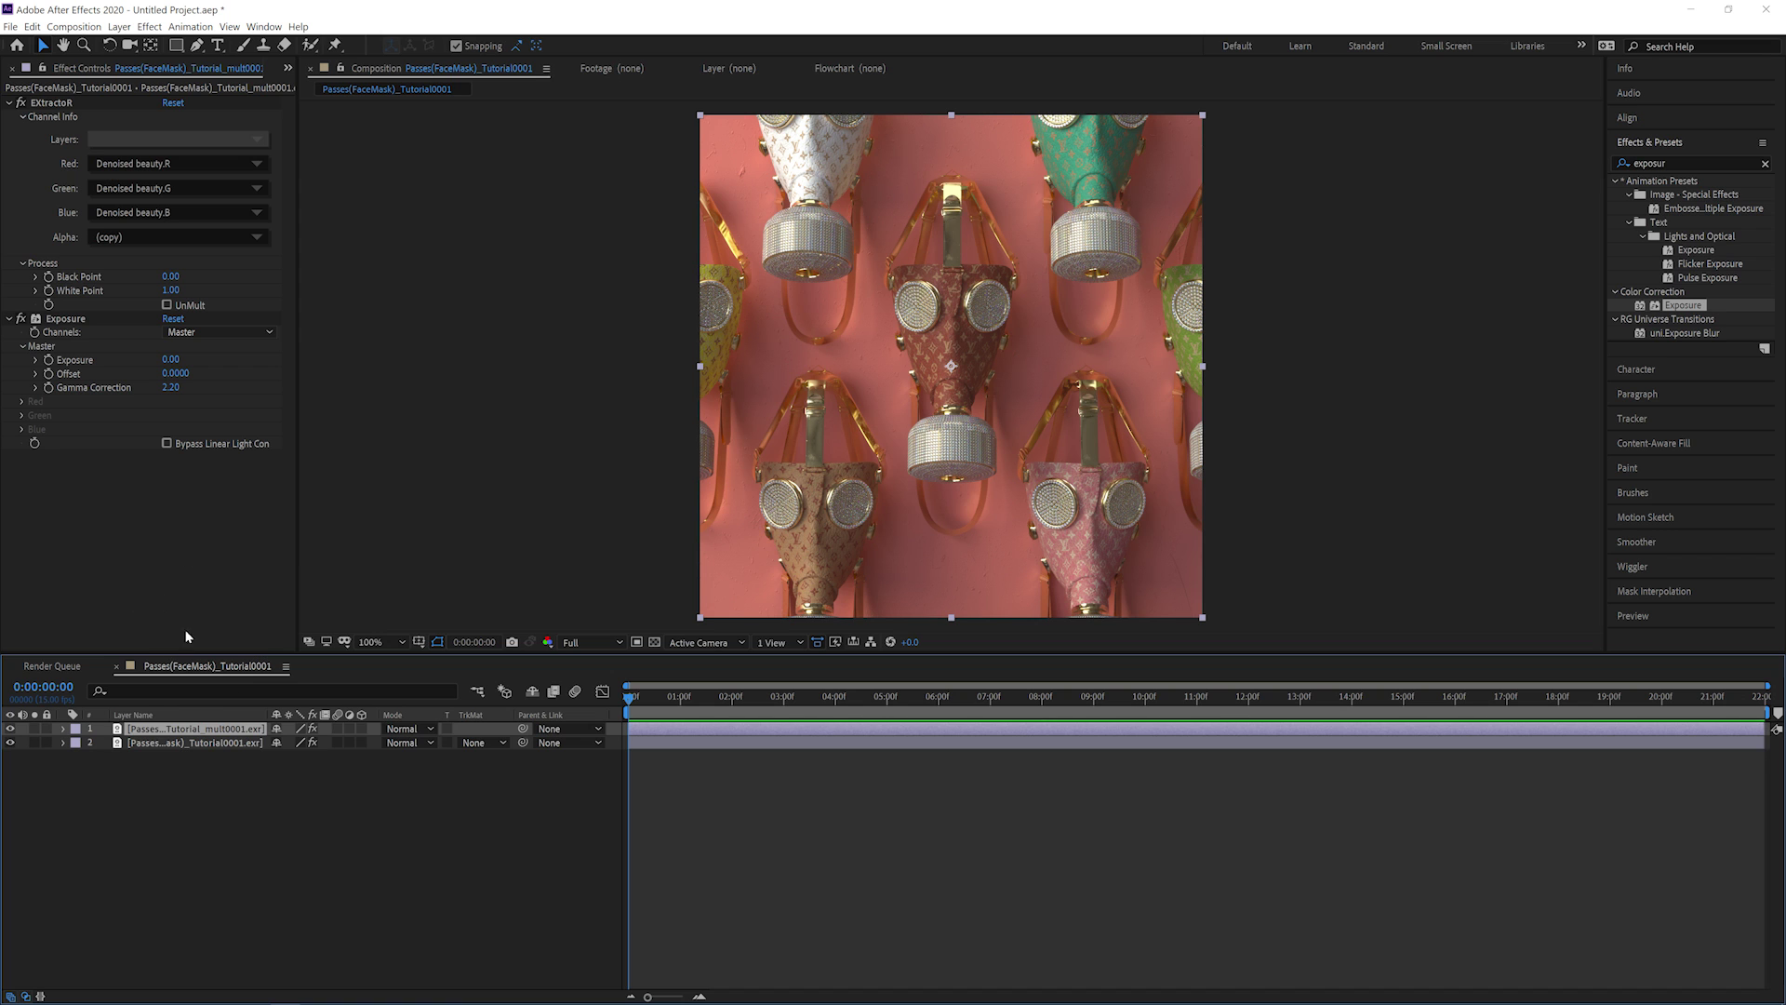
scroll(948, 533, "up", 2)
middle_click_drag(873, 451, 921, 102)
middle_click_drag(820, 420, 861, 179)
left_click(9, 728)
middle_click_drag(1049, 111, 863, 424)
left_click(9, 730)
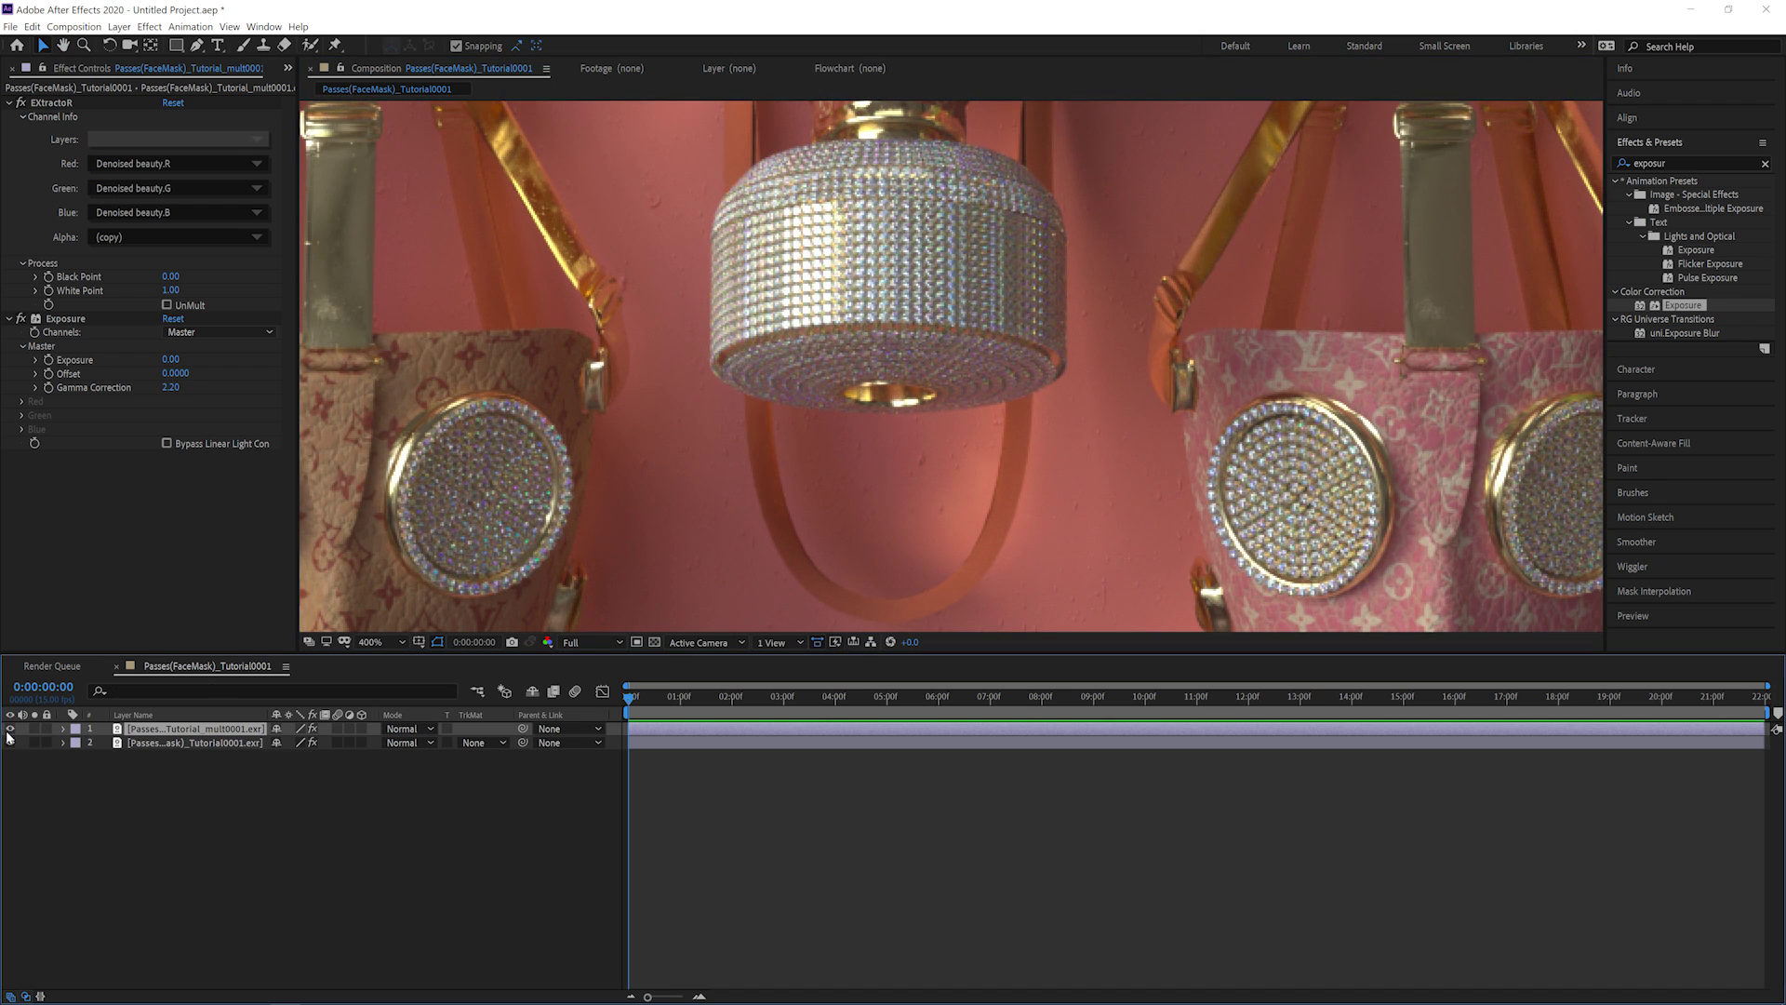
middle_click_drag(649, 511, 706, 322)
left_click(9, 731)
scroll(895, 434, "down", 4)
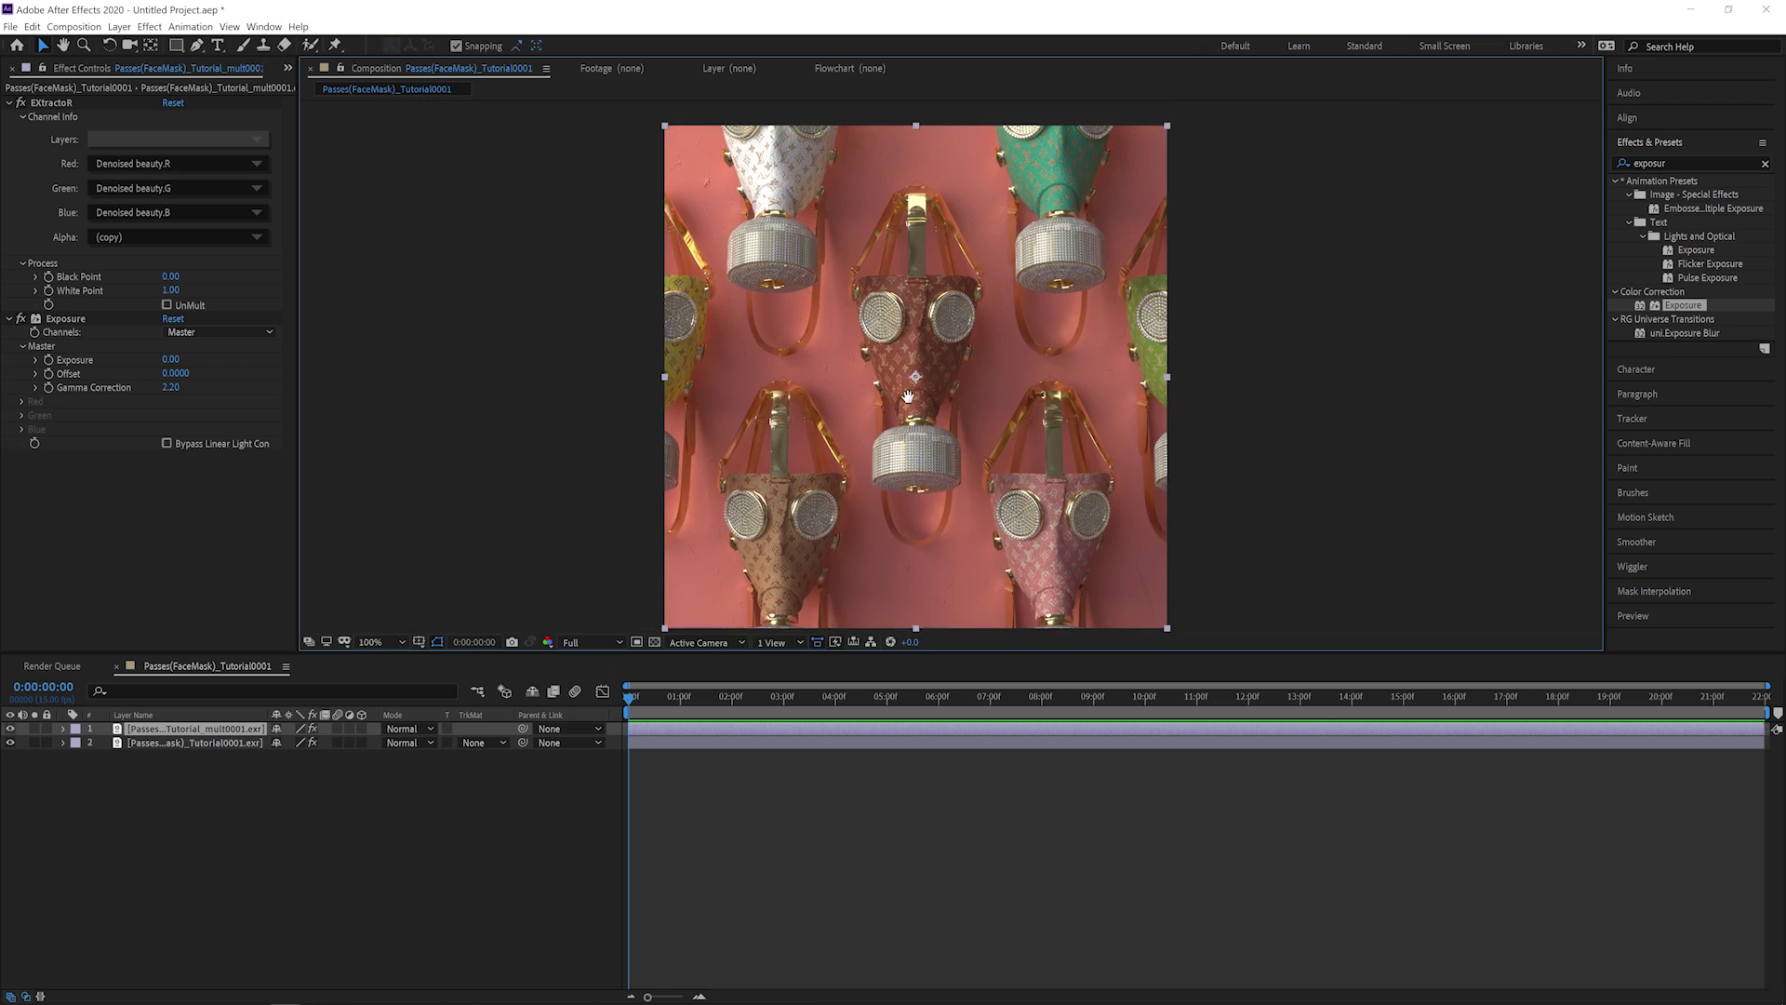
Set the multilayer EXR layer's opacity to 75%, checking the blend with the beauty layer up close.
left_click_drag(519, 651, 519, 677)
key("t")
left_click(284, 768)
type("58")
key("Return")
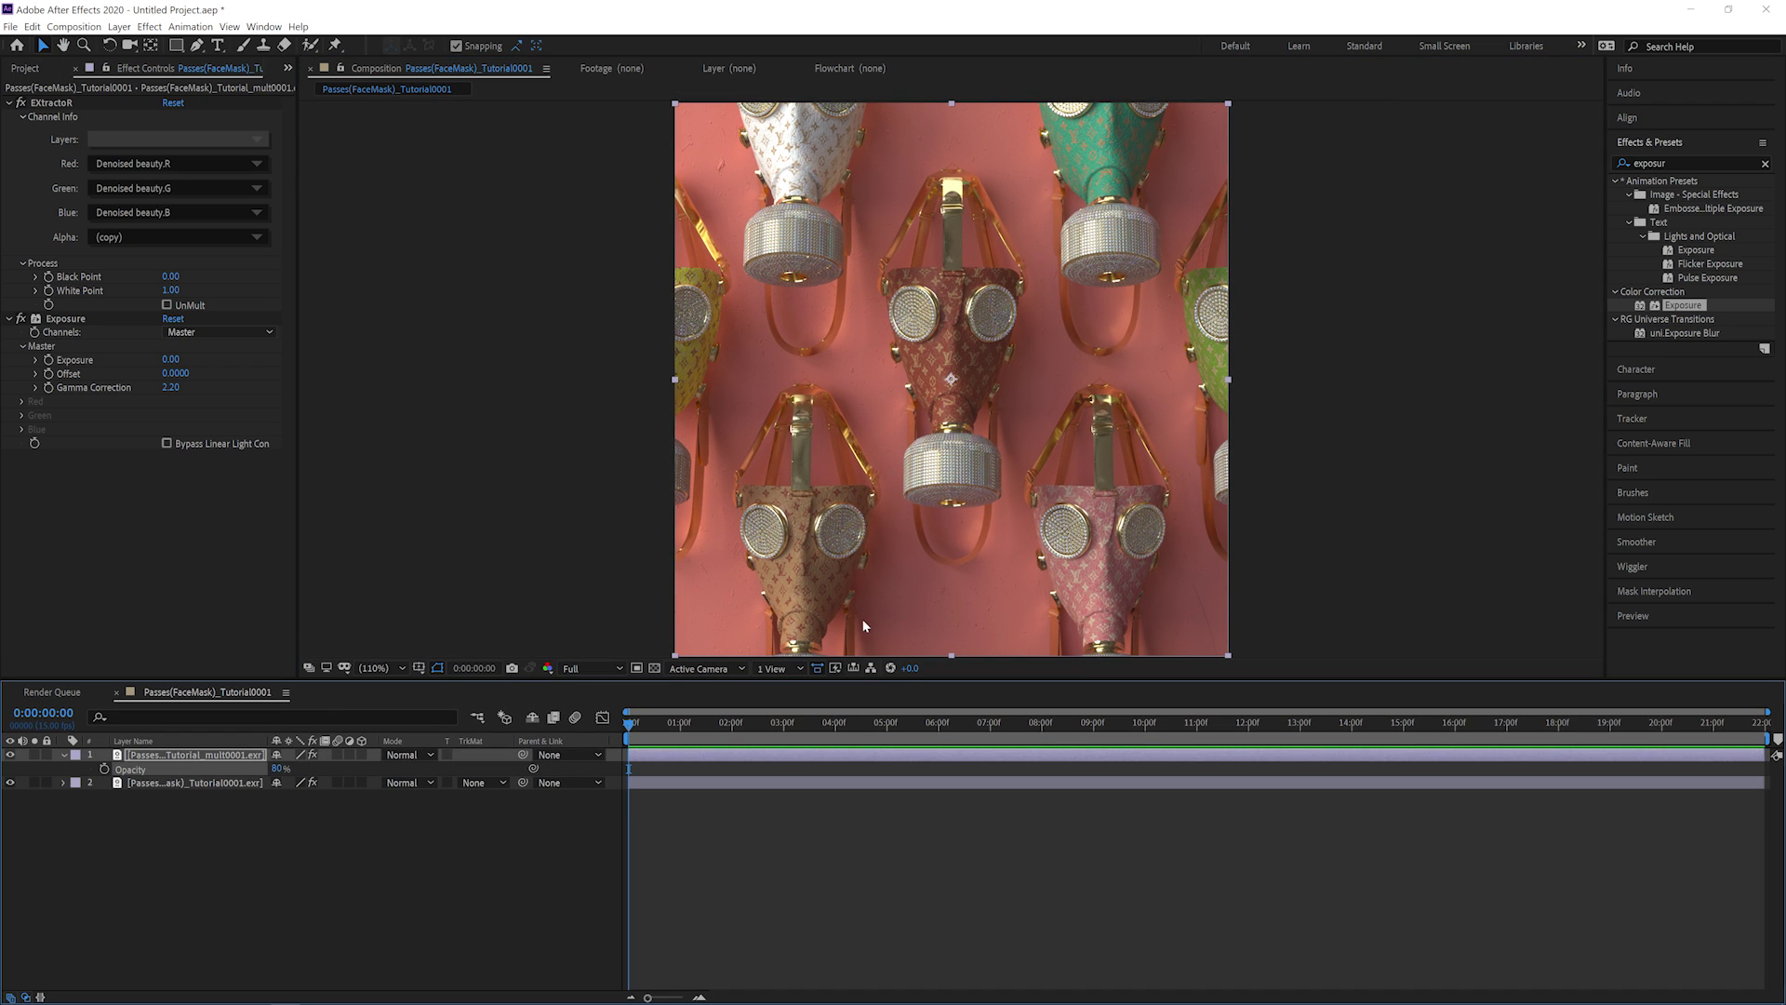
scroll(872, 606, "up", 5)
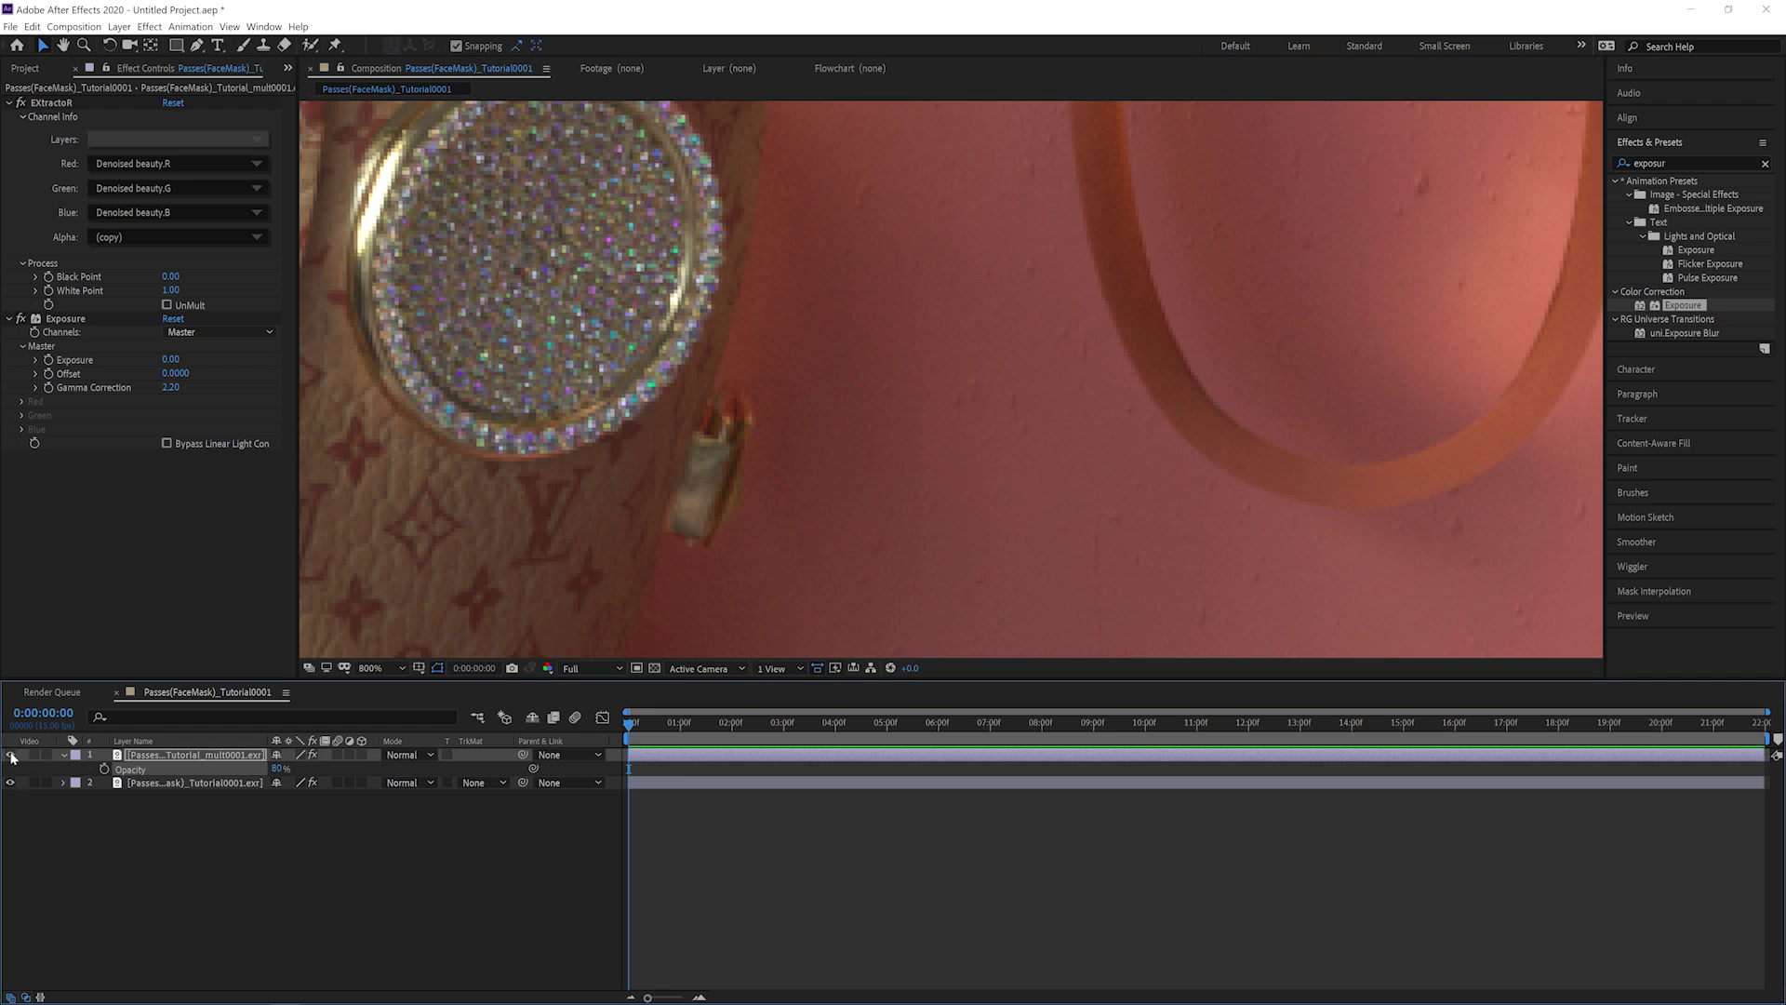
left_click(277, 769)
type("75")
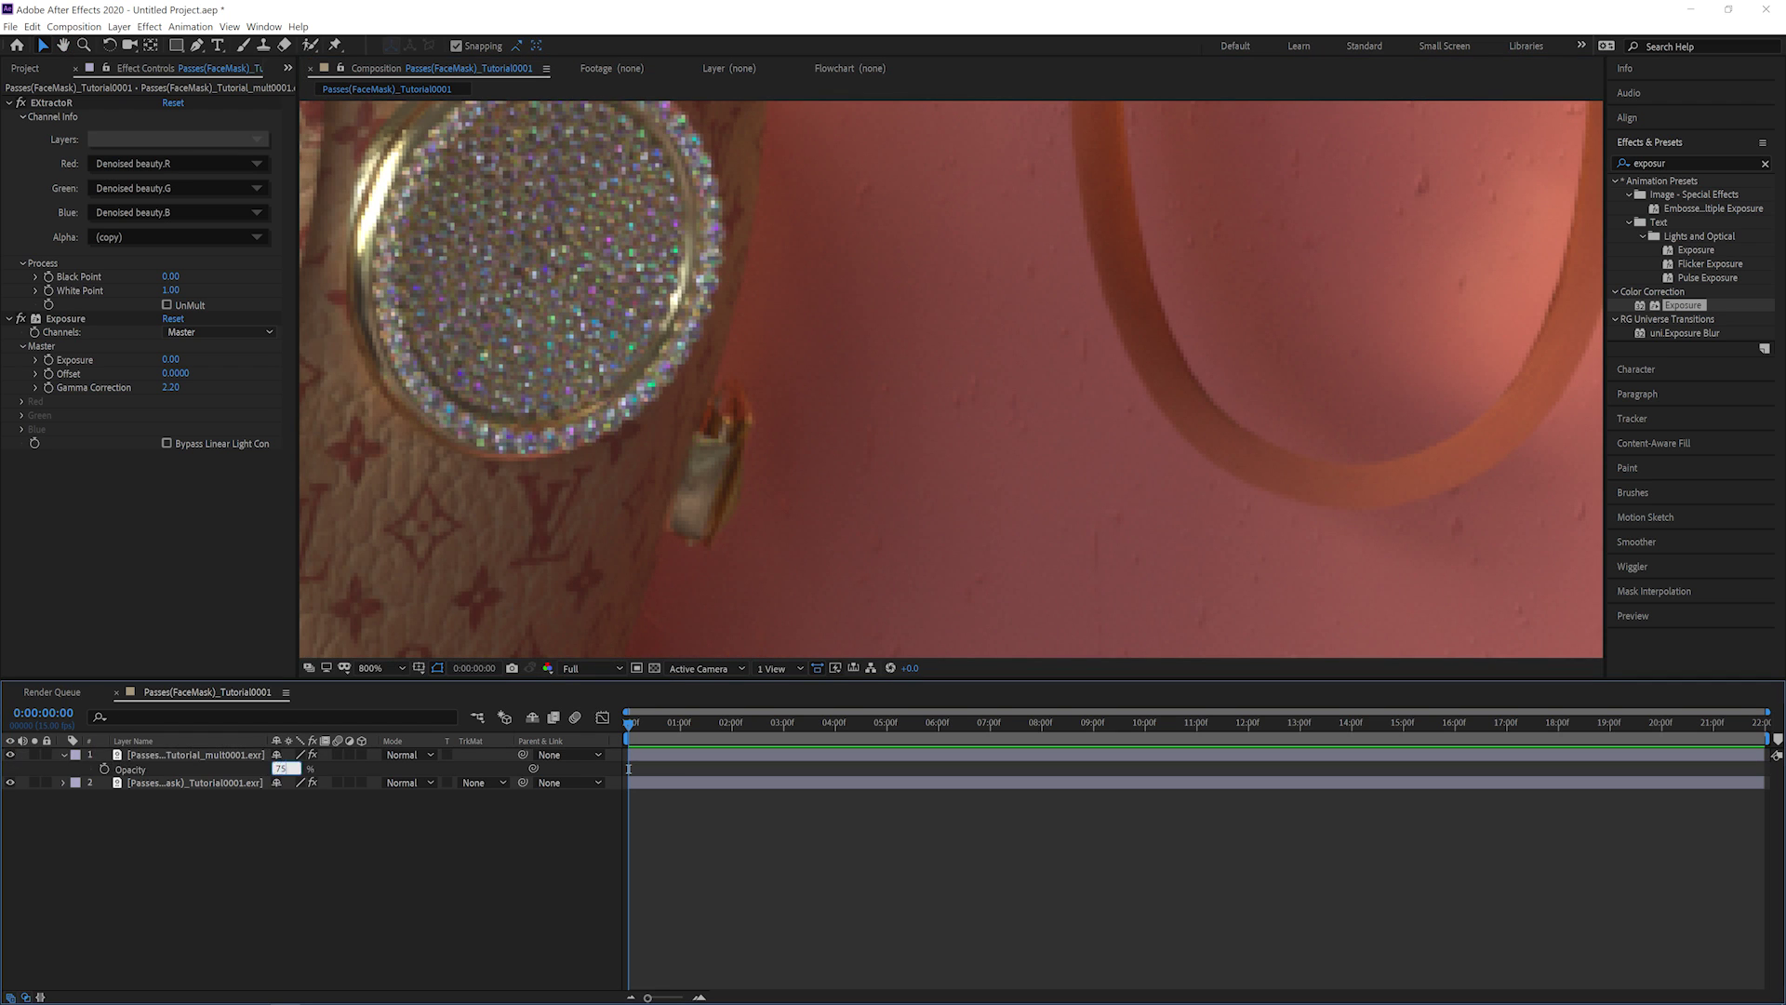
key("Return")
scroll(1026, 392, "down", 2)
key("shift+slash")
Rename the upper EXR layer as Denoised and the lower one as Beauty.
key("Return")
type("Denoised")
left_click(193, 782)
key("Return")
type("Beauty")
left_click(194, 756)
key("t")
Duplicate the Denoised layer, switch the copy's EXtractoR to the Shadow pass and rename it as Shadow.
key("ctrl+d")
left_click(177, 139)
left_click(233, 257)
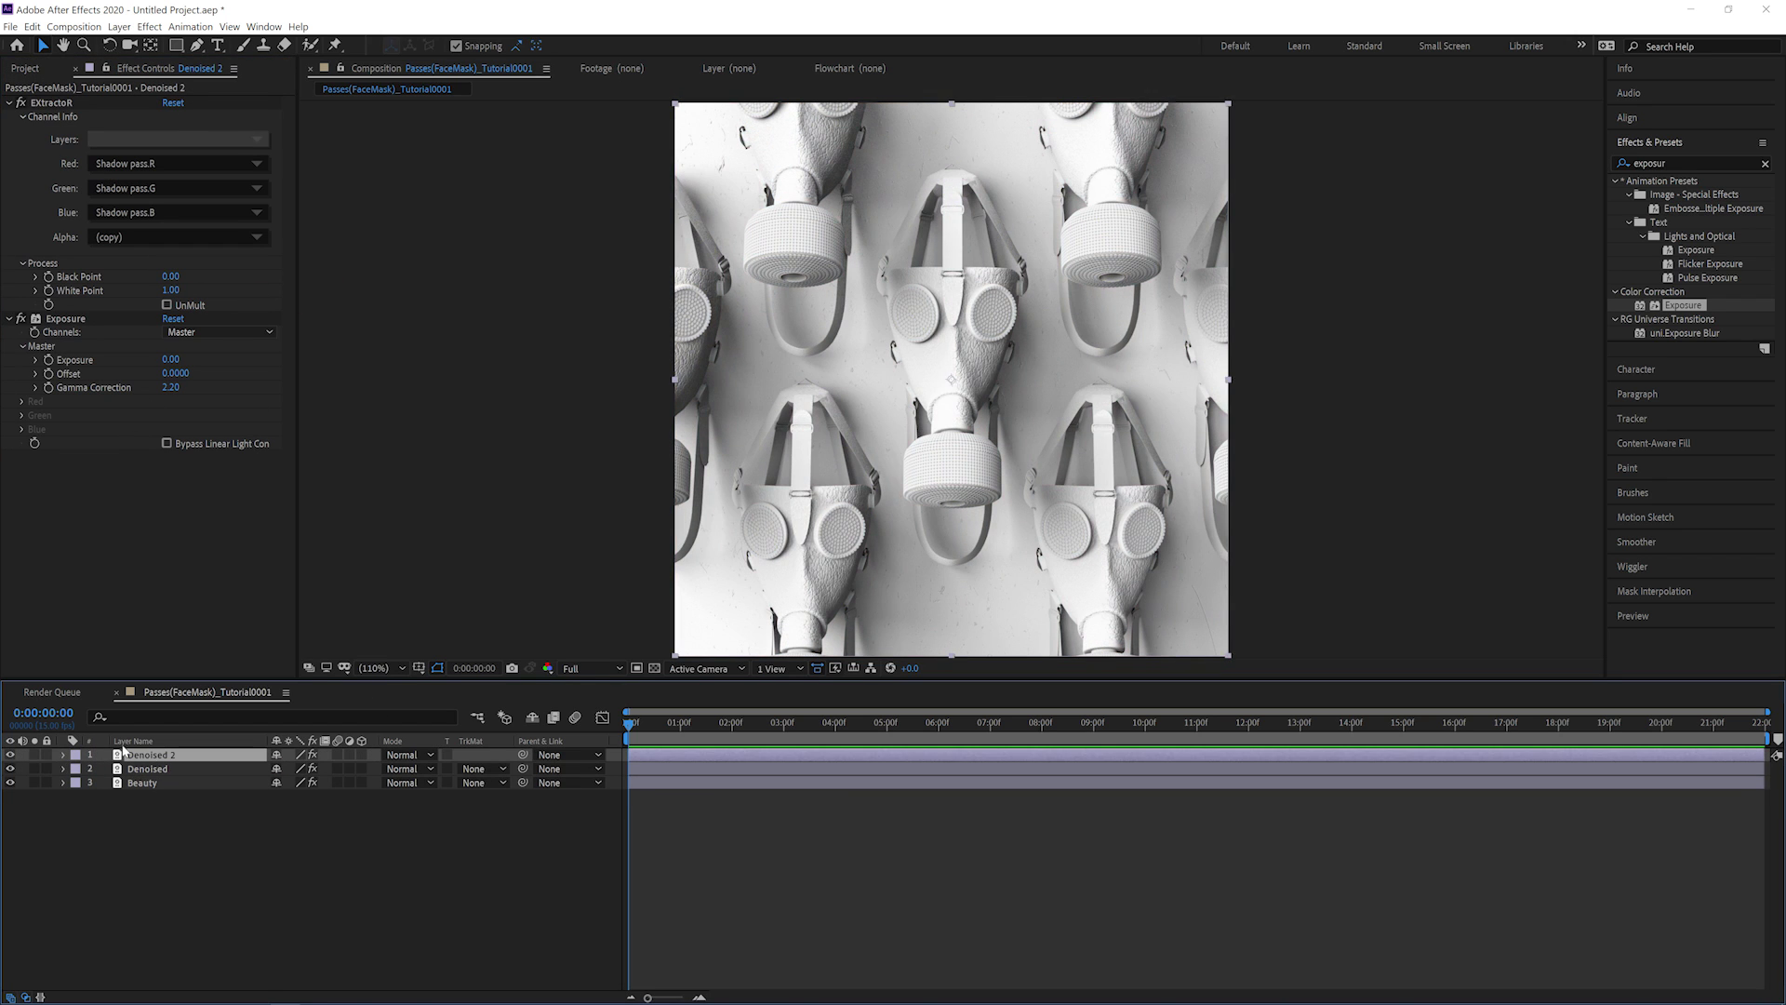
key("Return")
type("Shadow")
key("Return")
Raise the Shadow layer's opacity to 100% and preview it in Multiply mode before returning its blending to Normal.
left_click(406, 754)
left_click(437, 229)
key("t")
left_click_drag(279, 768, 372, 768)
left_click(11, 755)
left_click(11, 755)
left_click(405, 754)
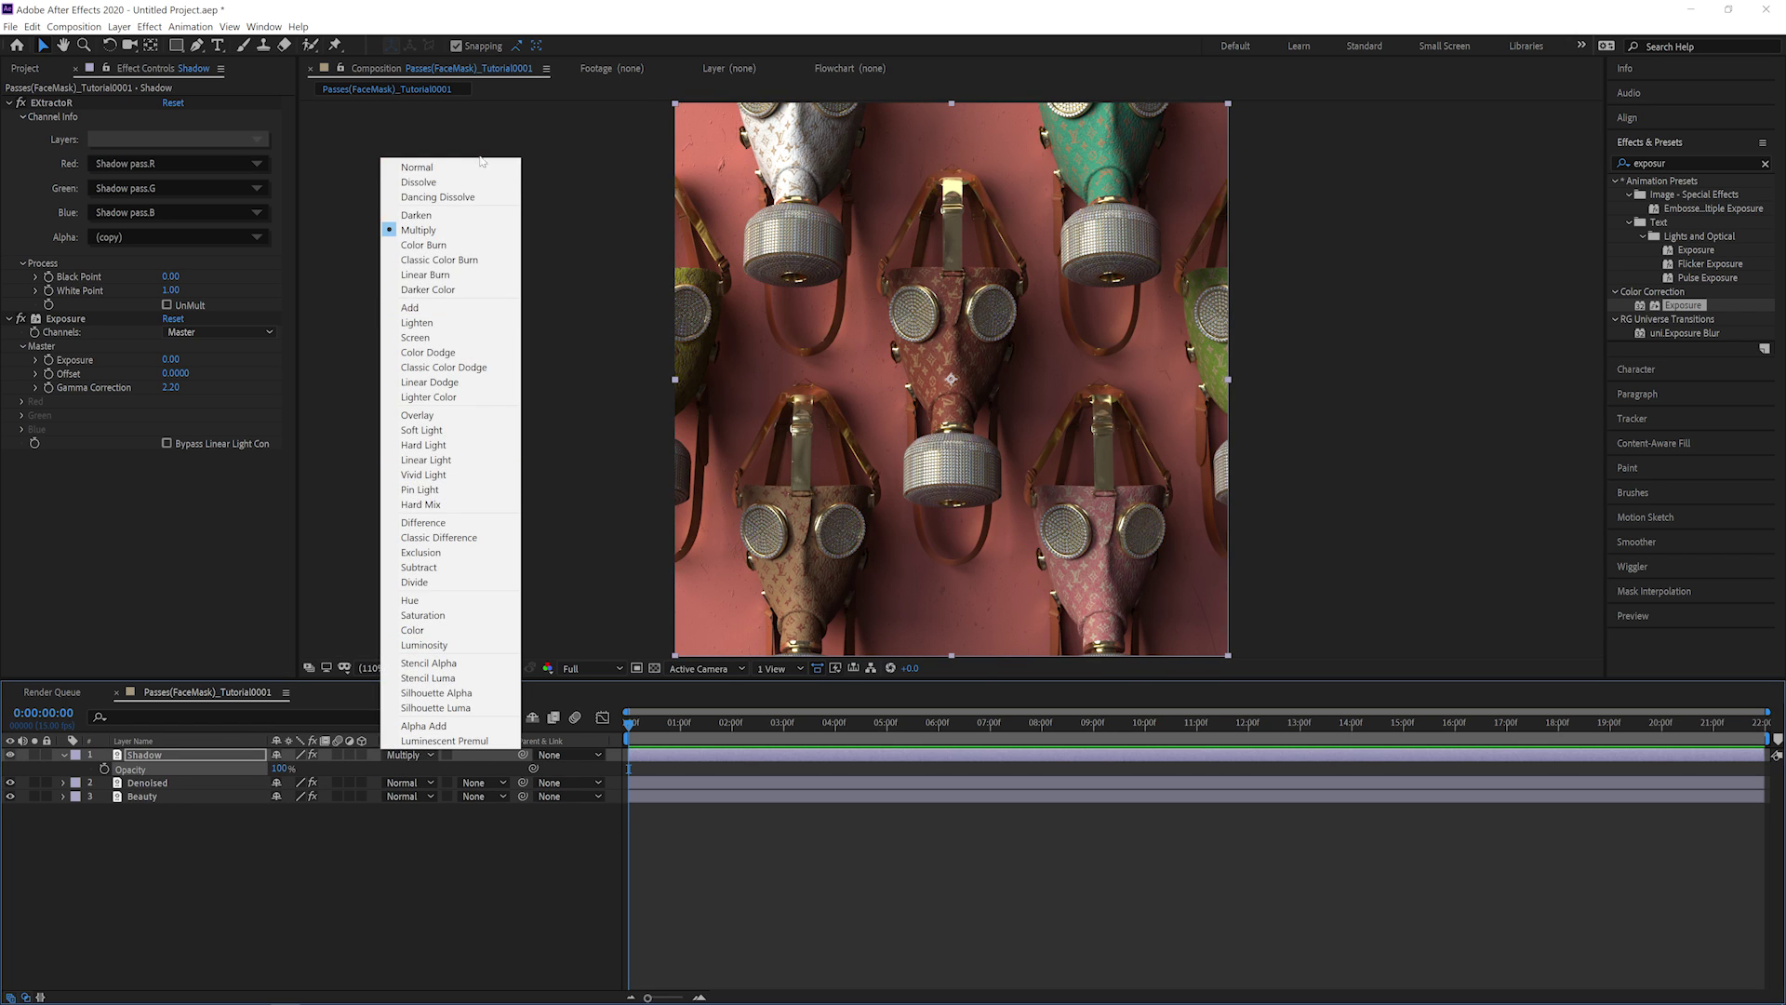
left_click(399, 169)
Create an adjustment layer named Shadow Adj between the Shadow and Denoised layers.
left_click(209, 782)
left_click(63, 755)
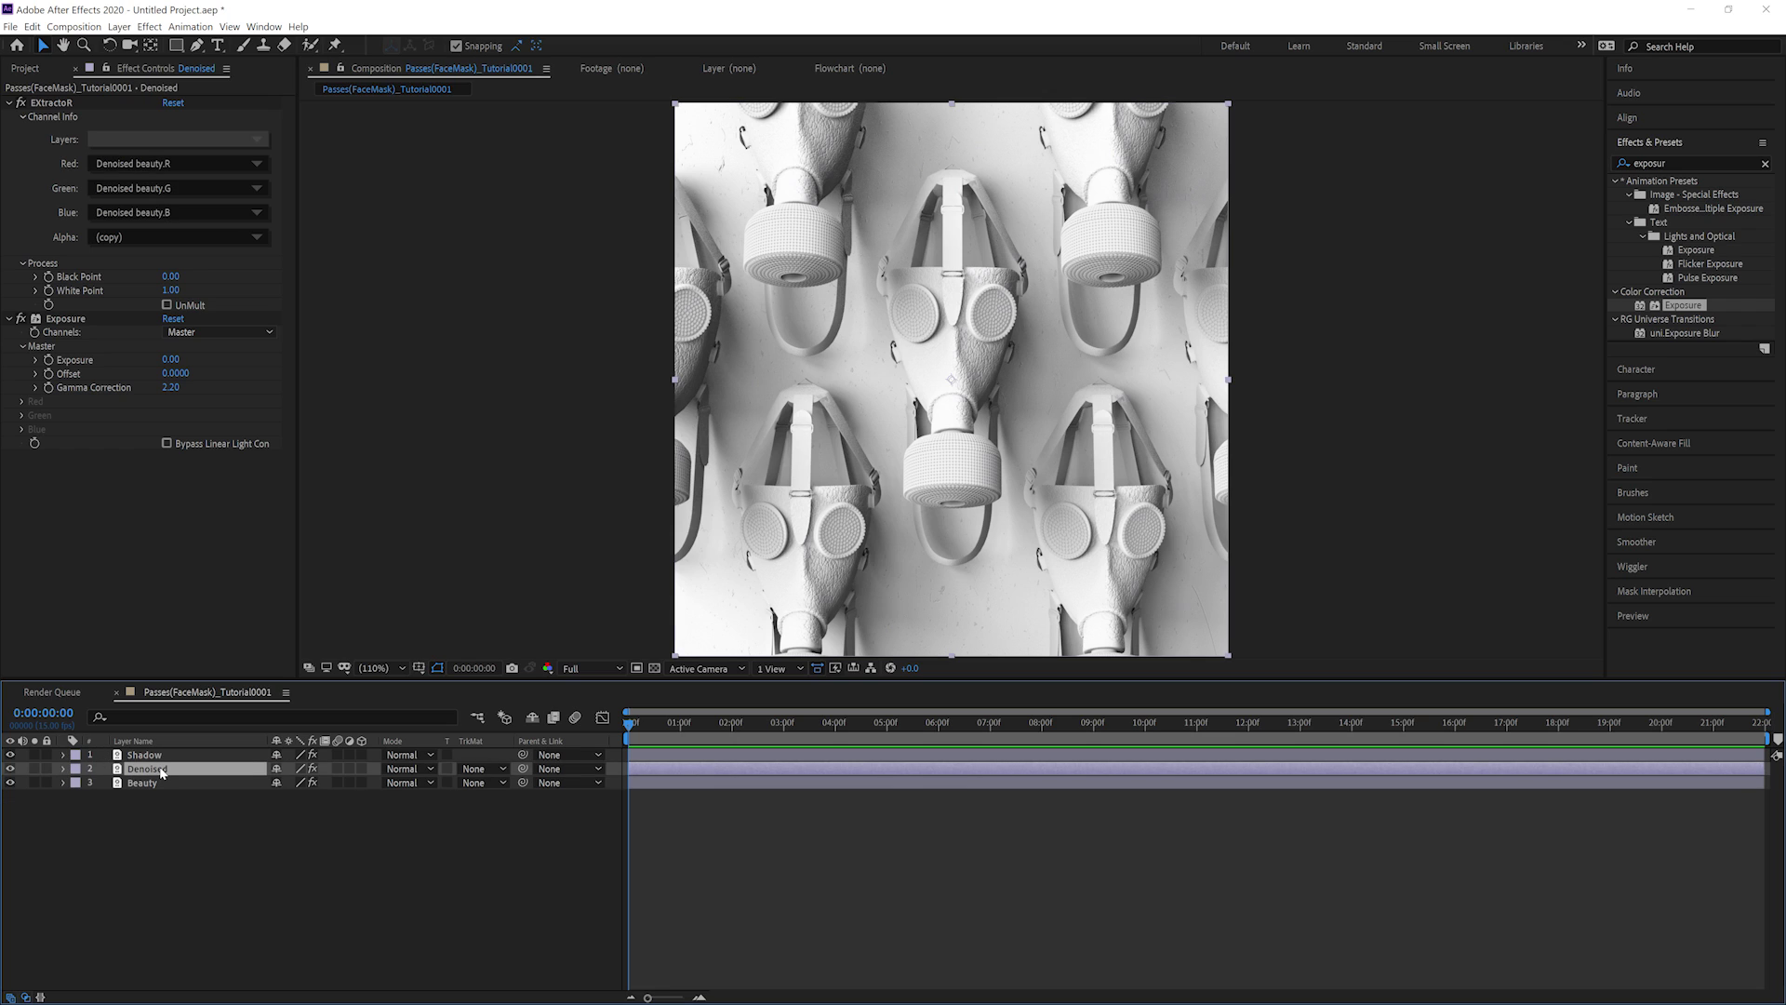
key("ctrl+alt+y")
key("Return")
type("Sa")
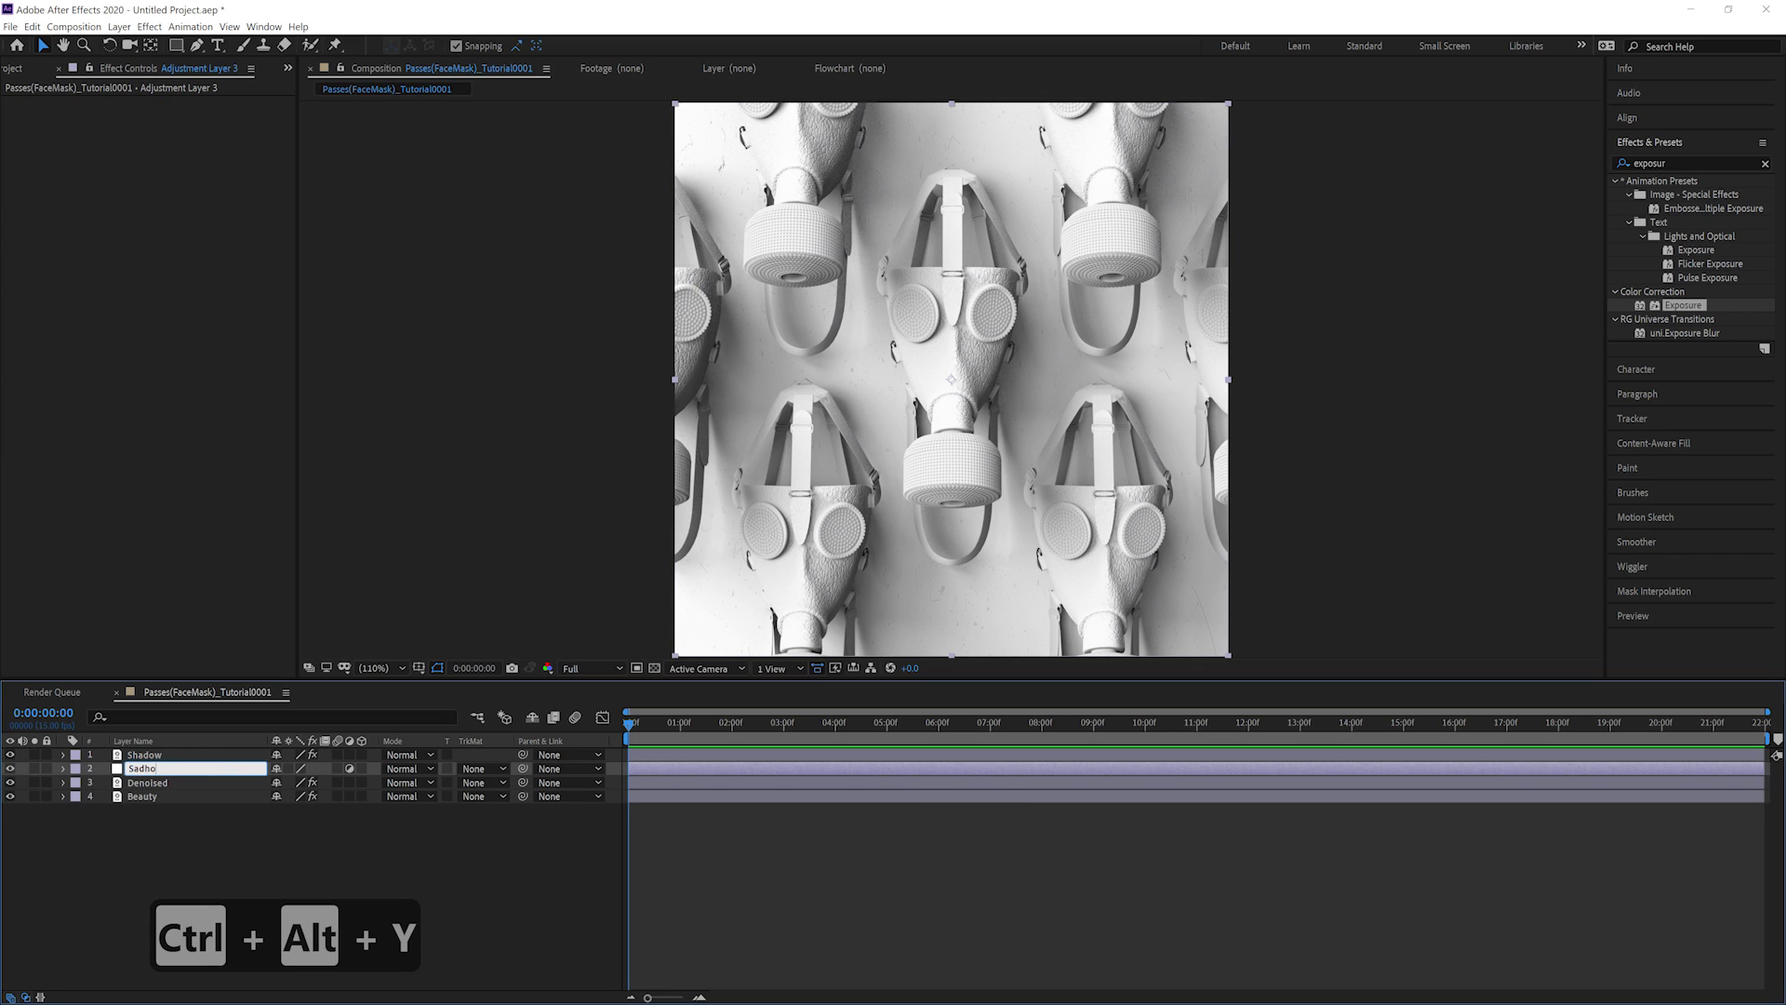
key("BackSpace")
type("hadow Adj")
key("Return")
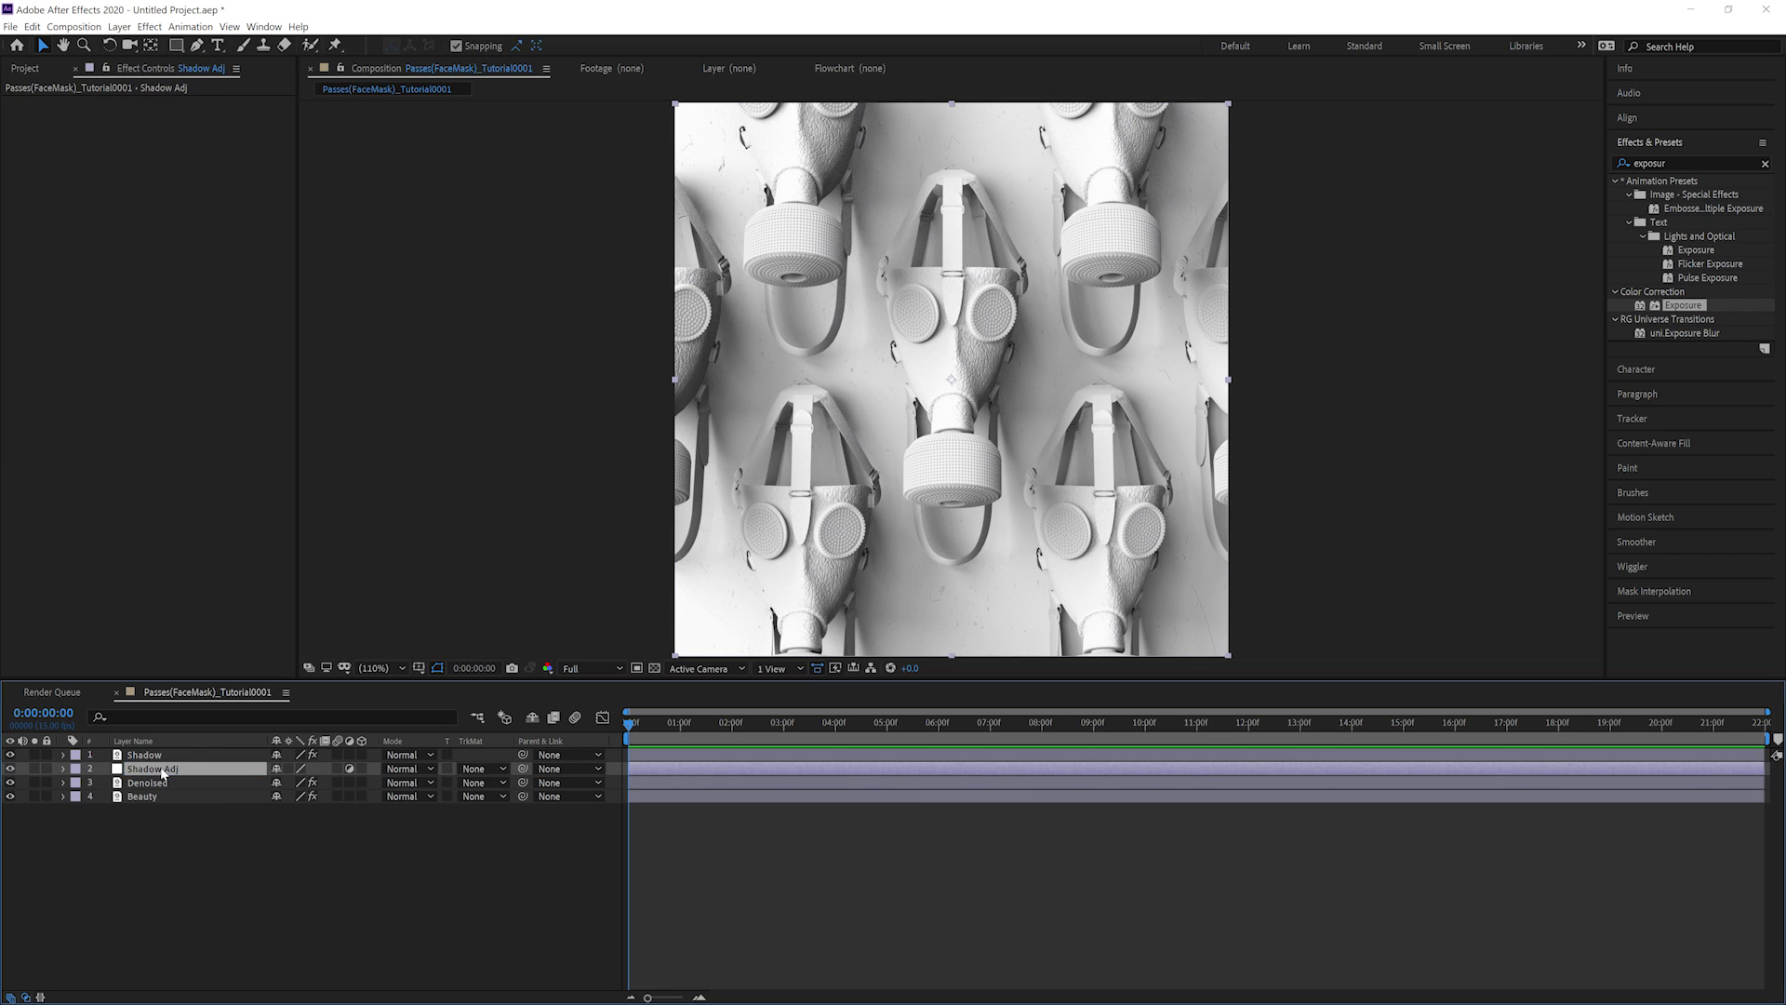
Set Shadow Adj to use Shadow as its Luma Inverted Matte and add a Curves effect with a darkening curve.
left_click(484, 762)
left_click(521, 849)
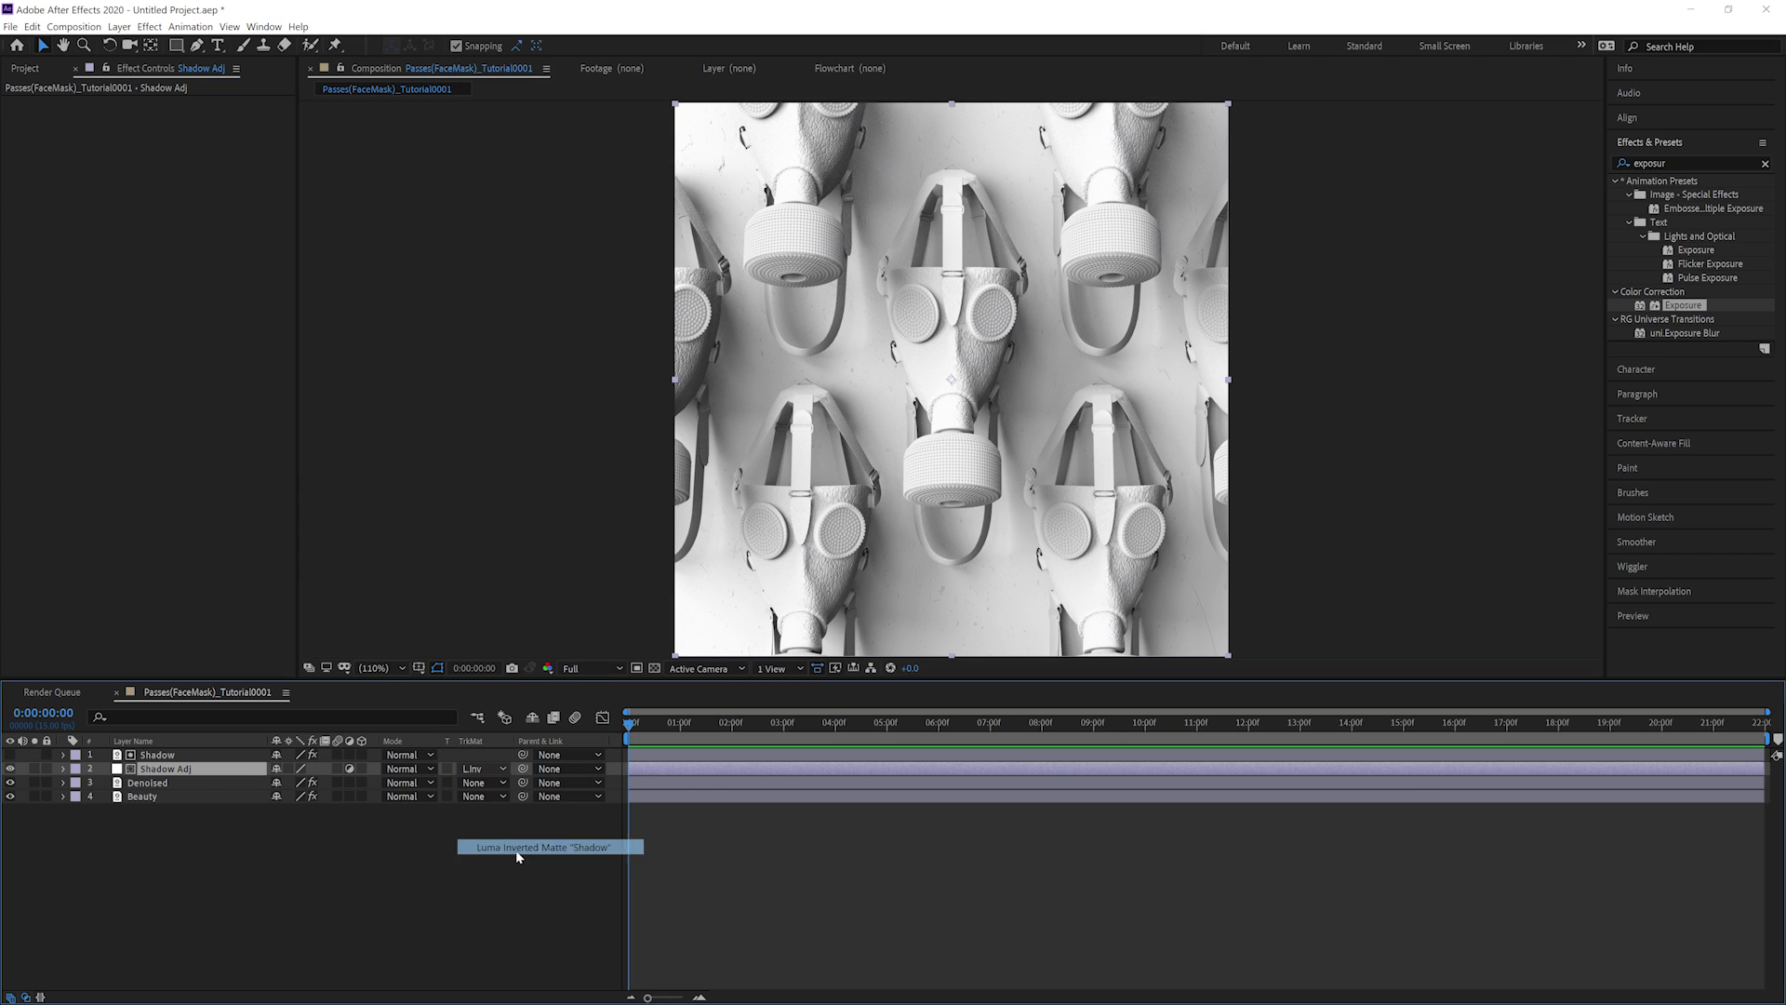
double_click(1716, 162)
type("curves")
left_click_drag(1678, 240, 96, 325)
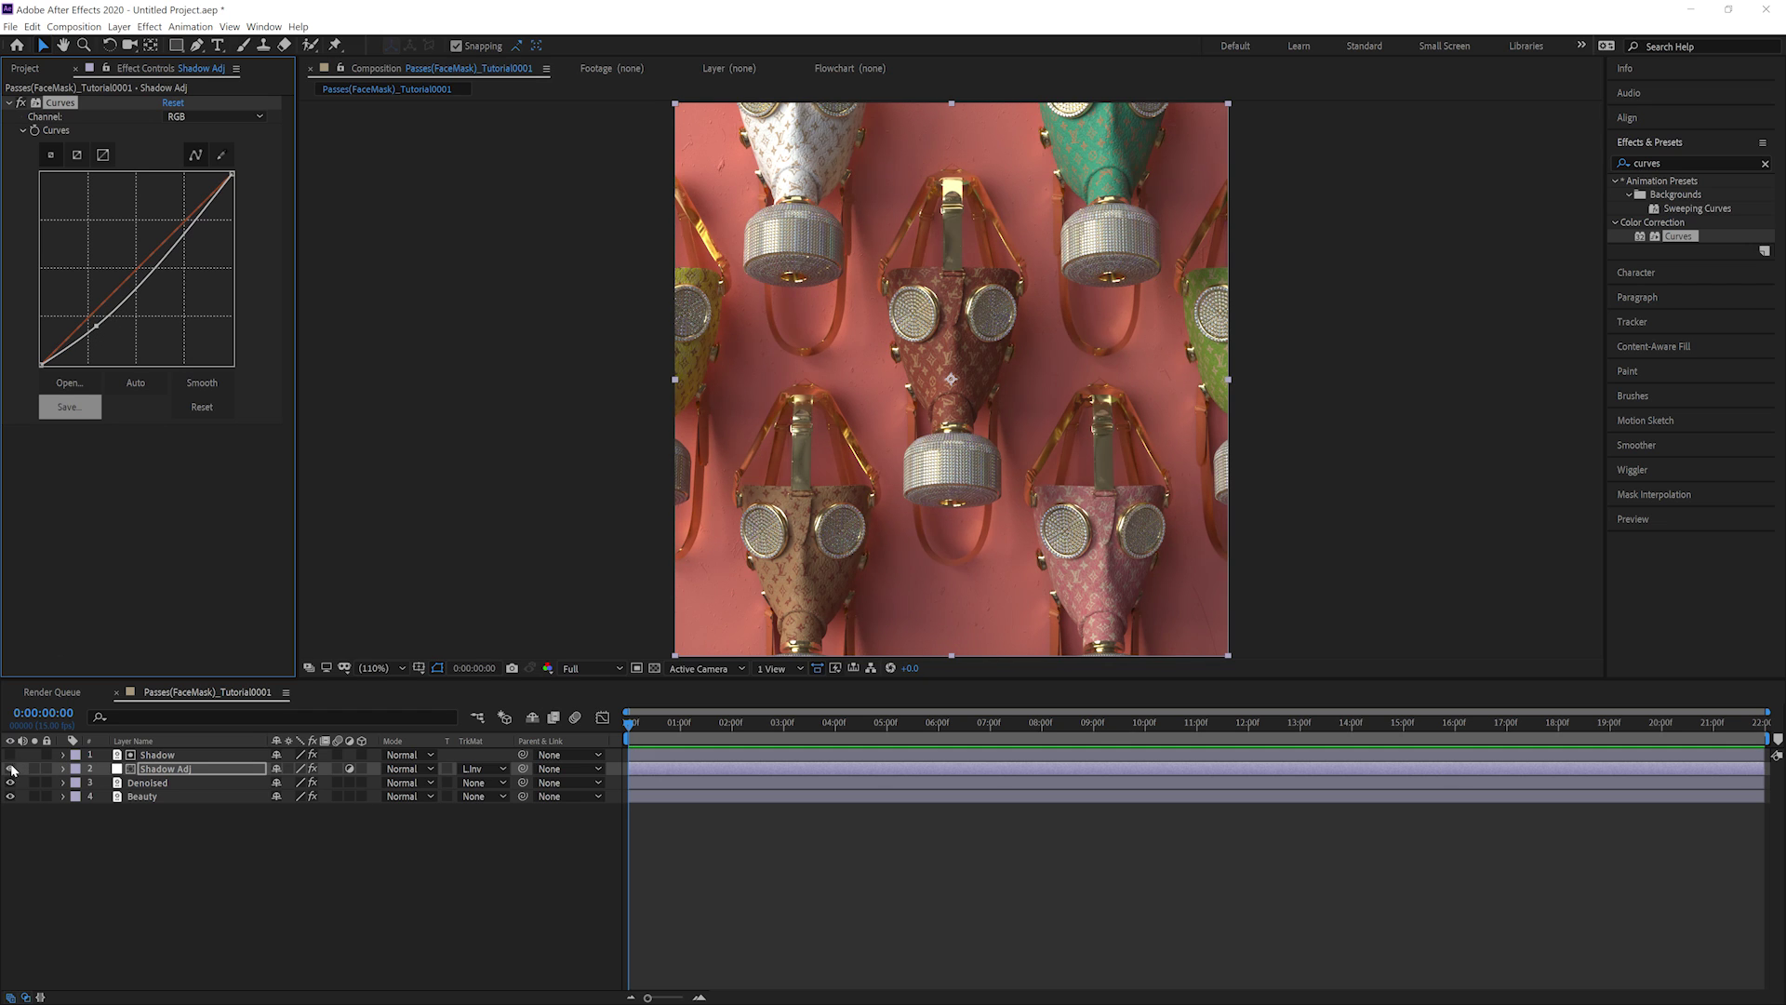
Duplicate the Shadow layer as Refl Ind, make it visible and extract the Denoised reflection indirect pass in it.
left_click(154, 756)
key("ctrl+d")
key("Return")
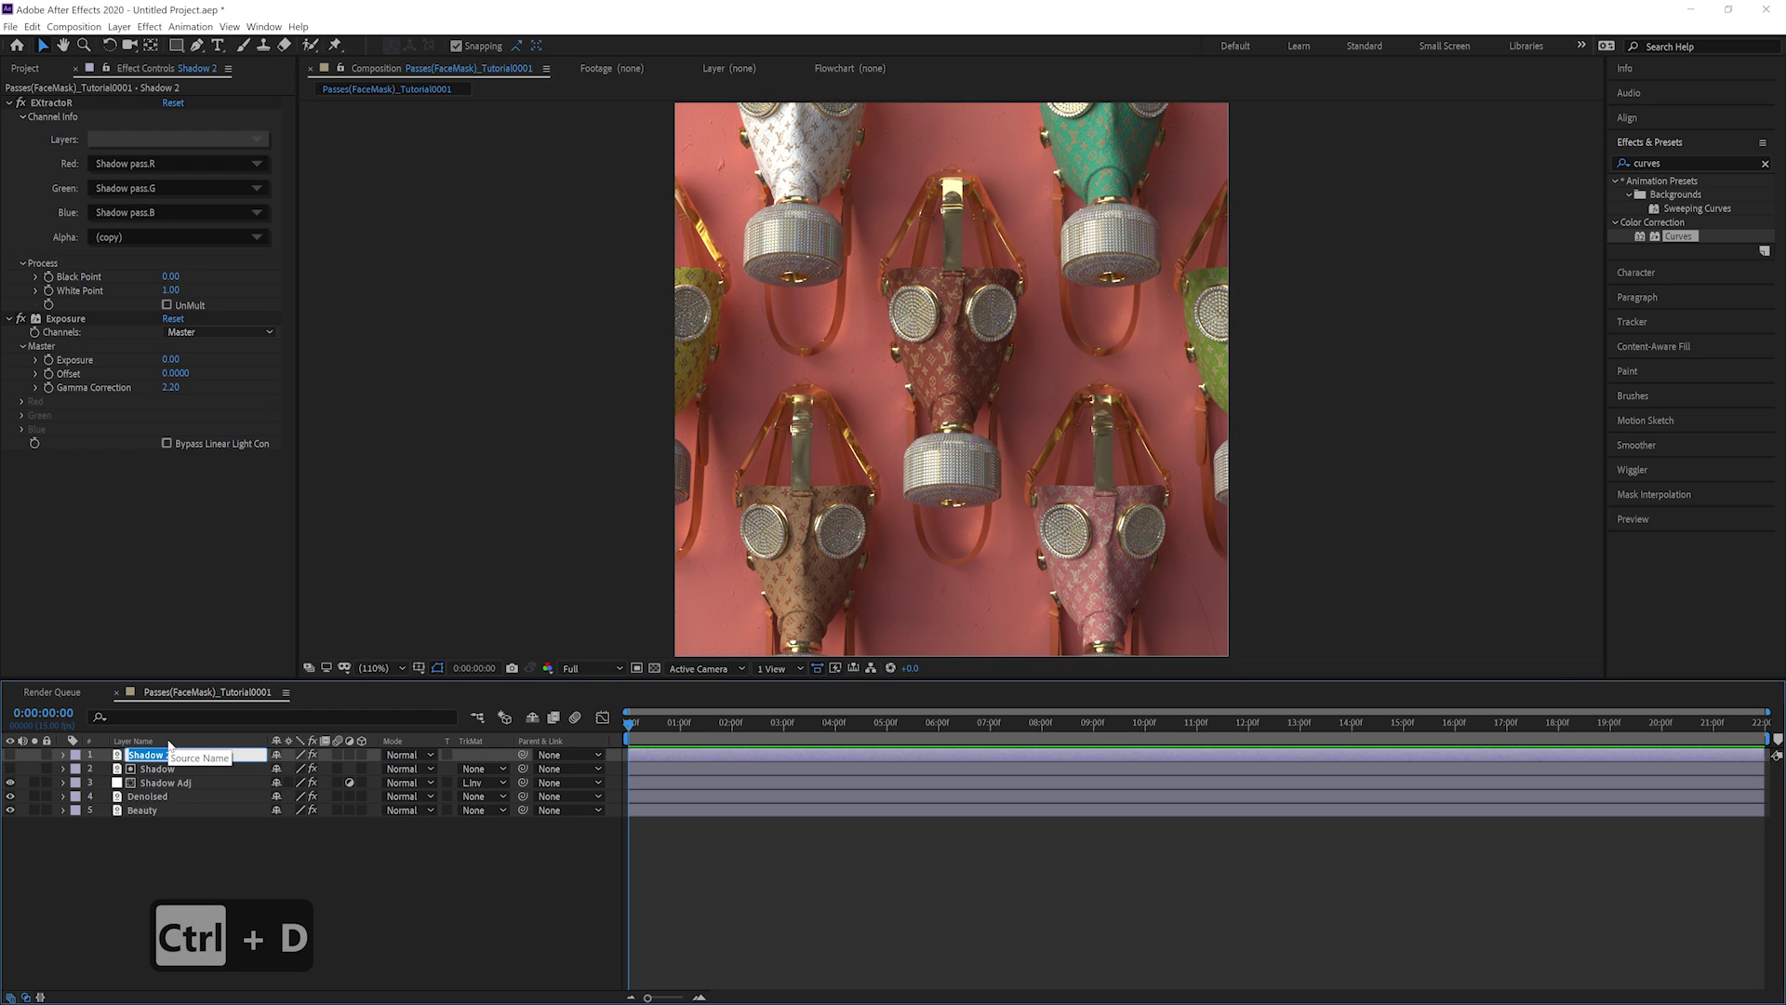
type("Refl Ind")
key("Return")
left_click(10, 754)
left_click(177, 140)
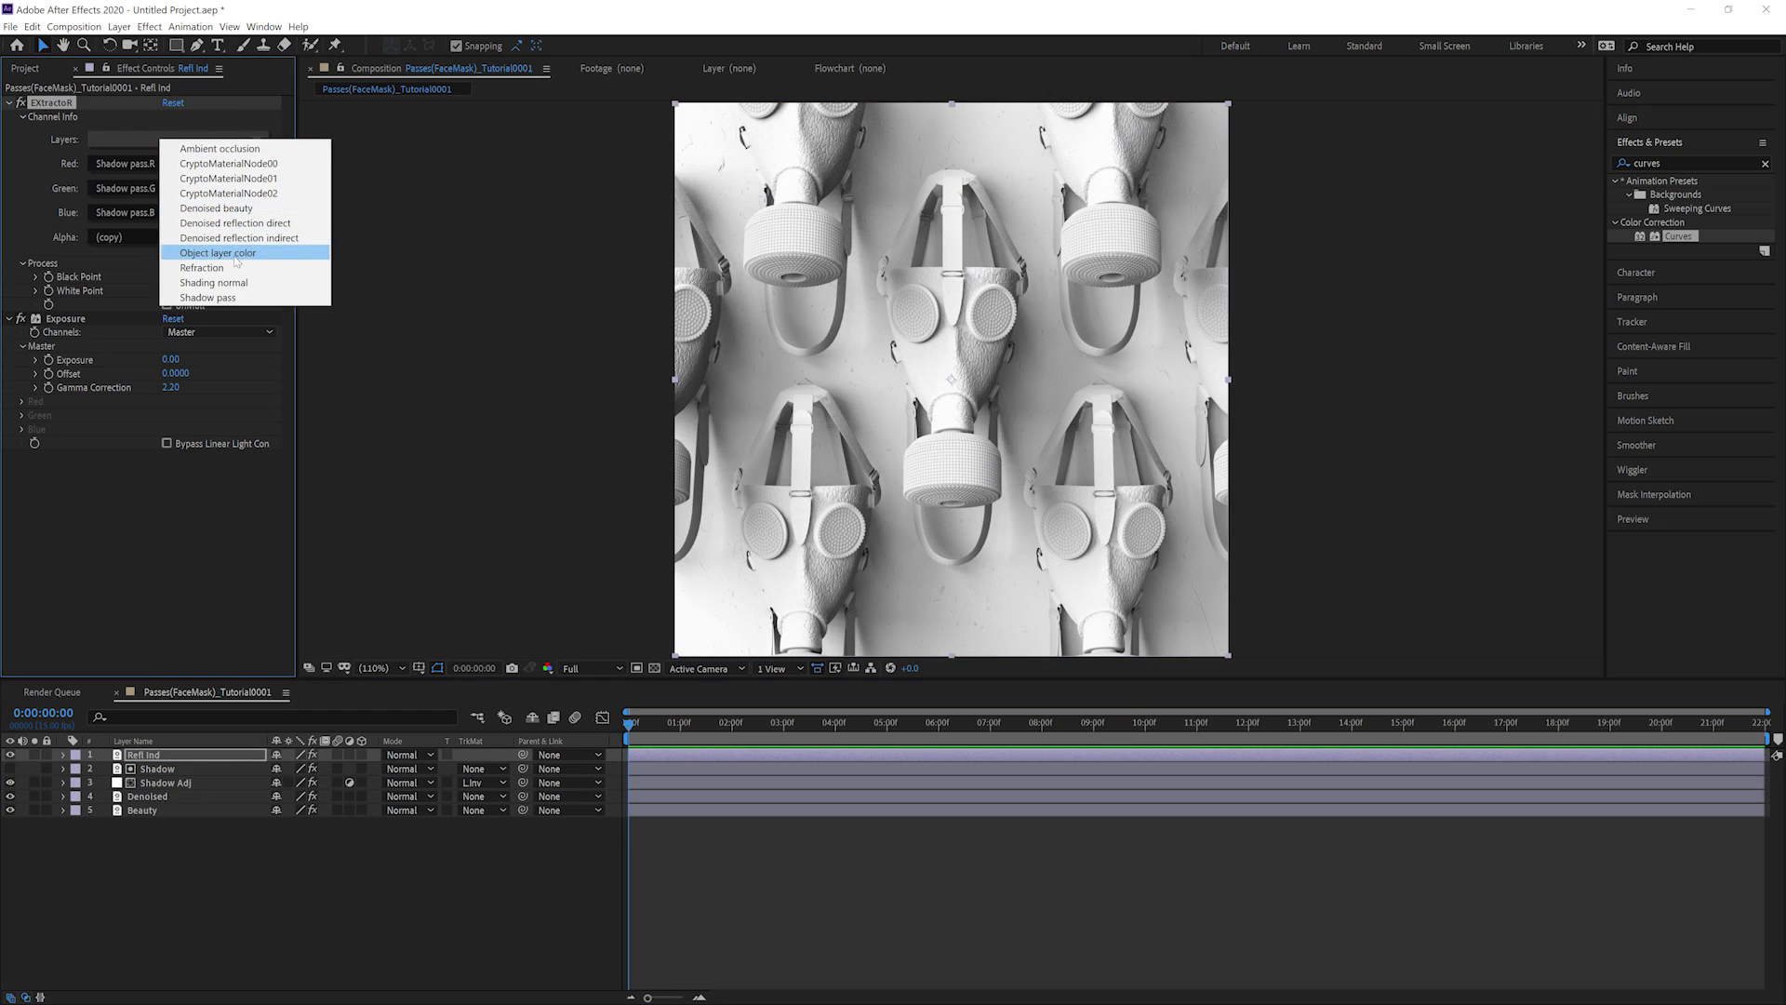
left_click(242, 258)
Blend the Refl Ind layer in Screen mode and set its opacity to 15%.
left_click(407, 758)
left_click(452, 340)
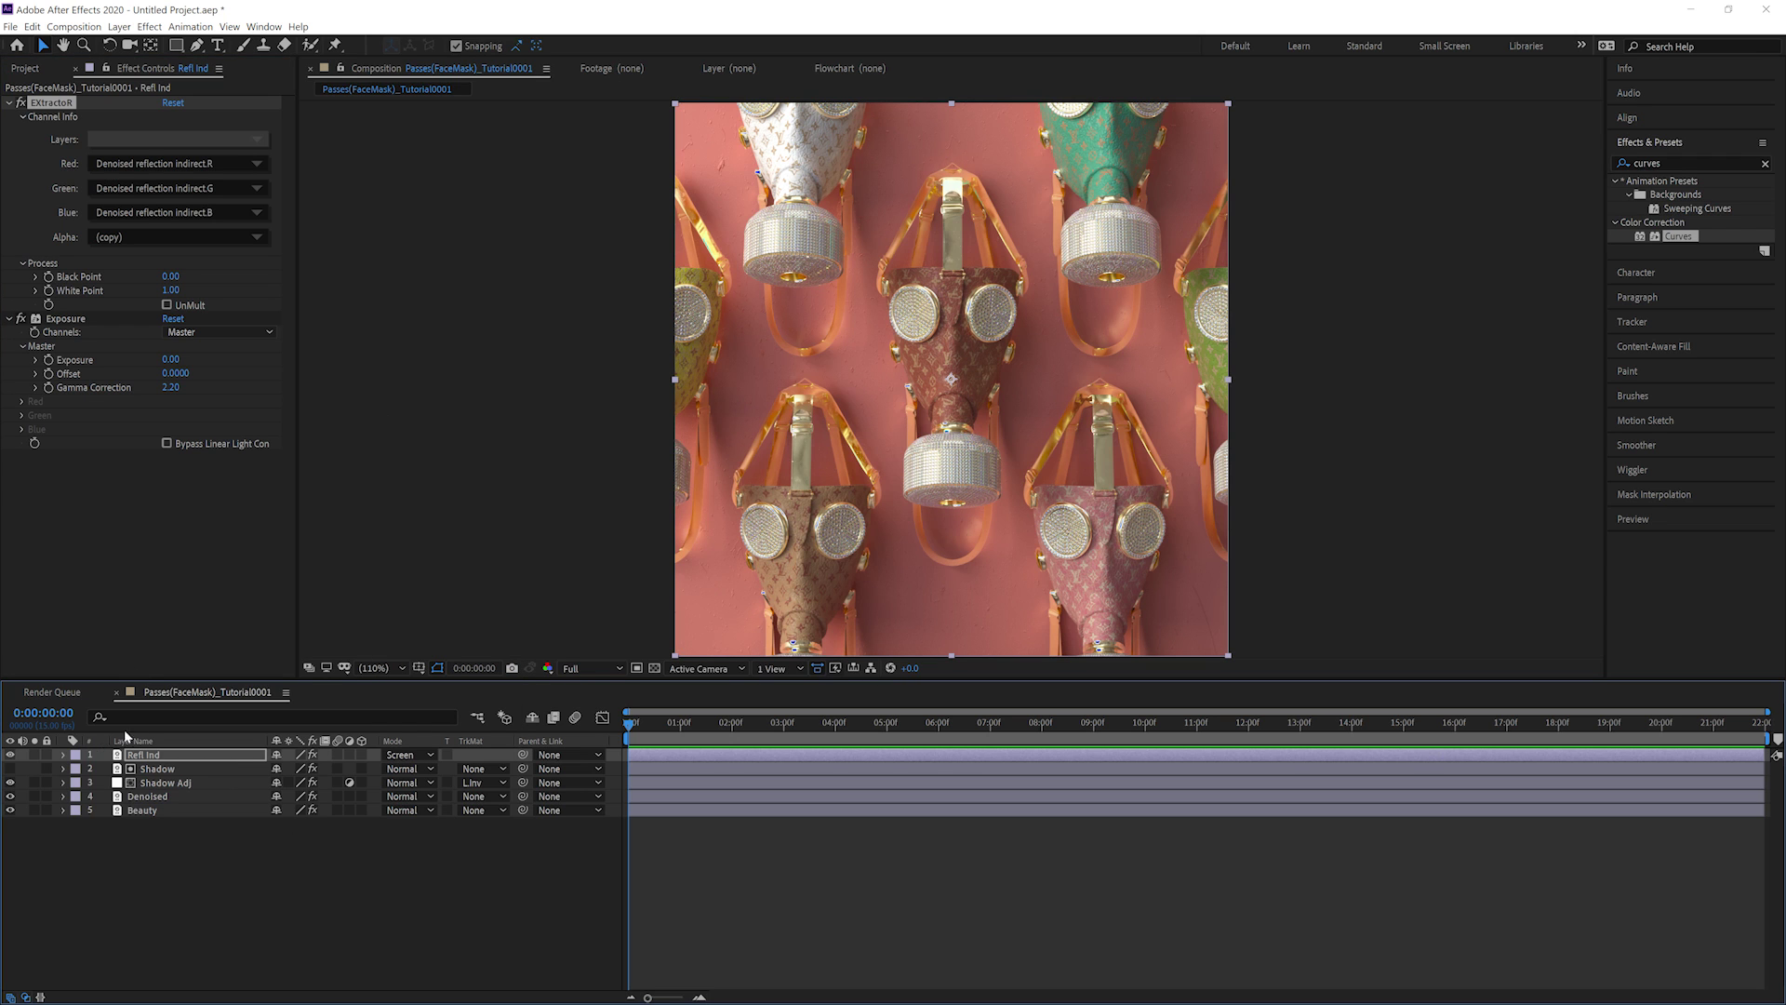
left_click(12, 754)
left_click(12, 754)
left_click(12, 756)
key("t")
left_click(279, 769)
type("15")
key("Return")
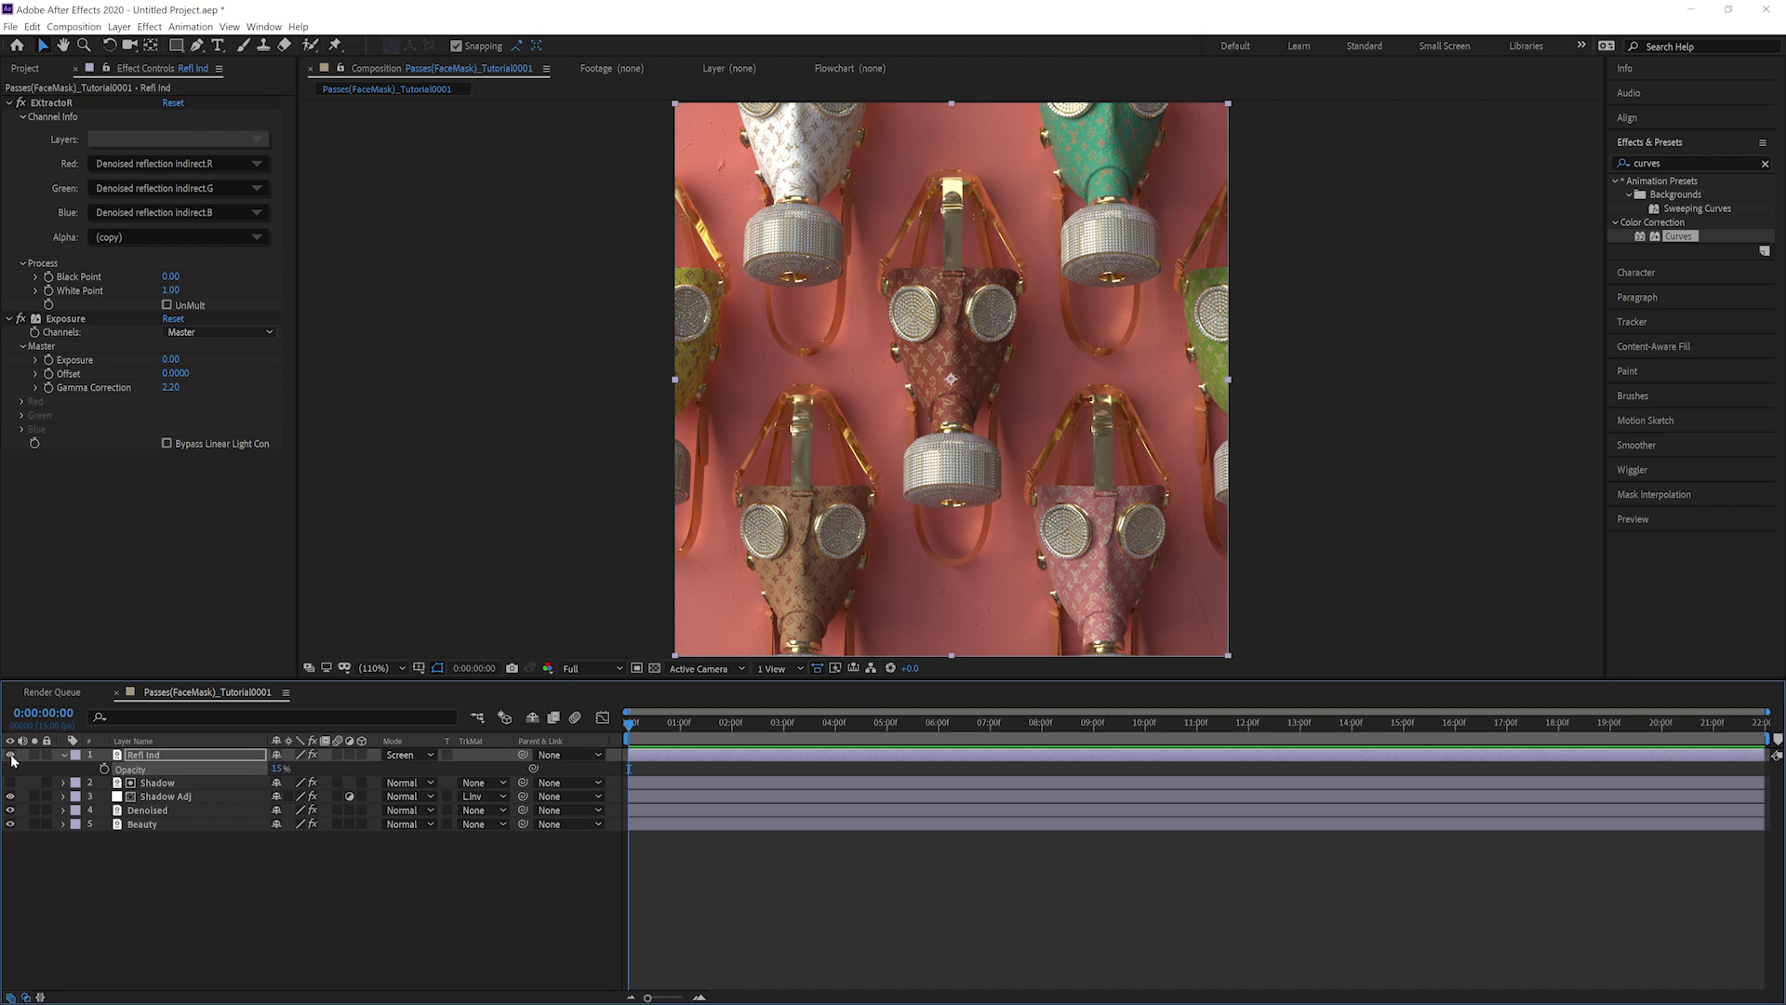
Duplicate the Refl Ind layer as Refl Dir and extract the Denoised reflection direct pass in it.
key("ctrl+d")
left_click(227, 140)
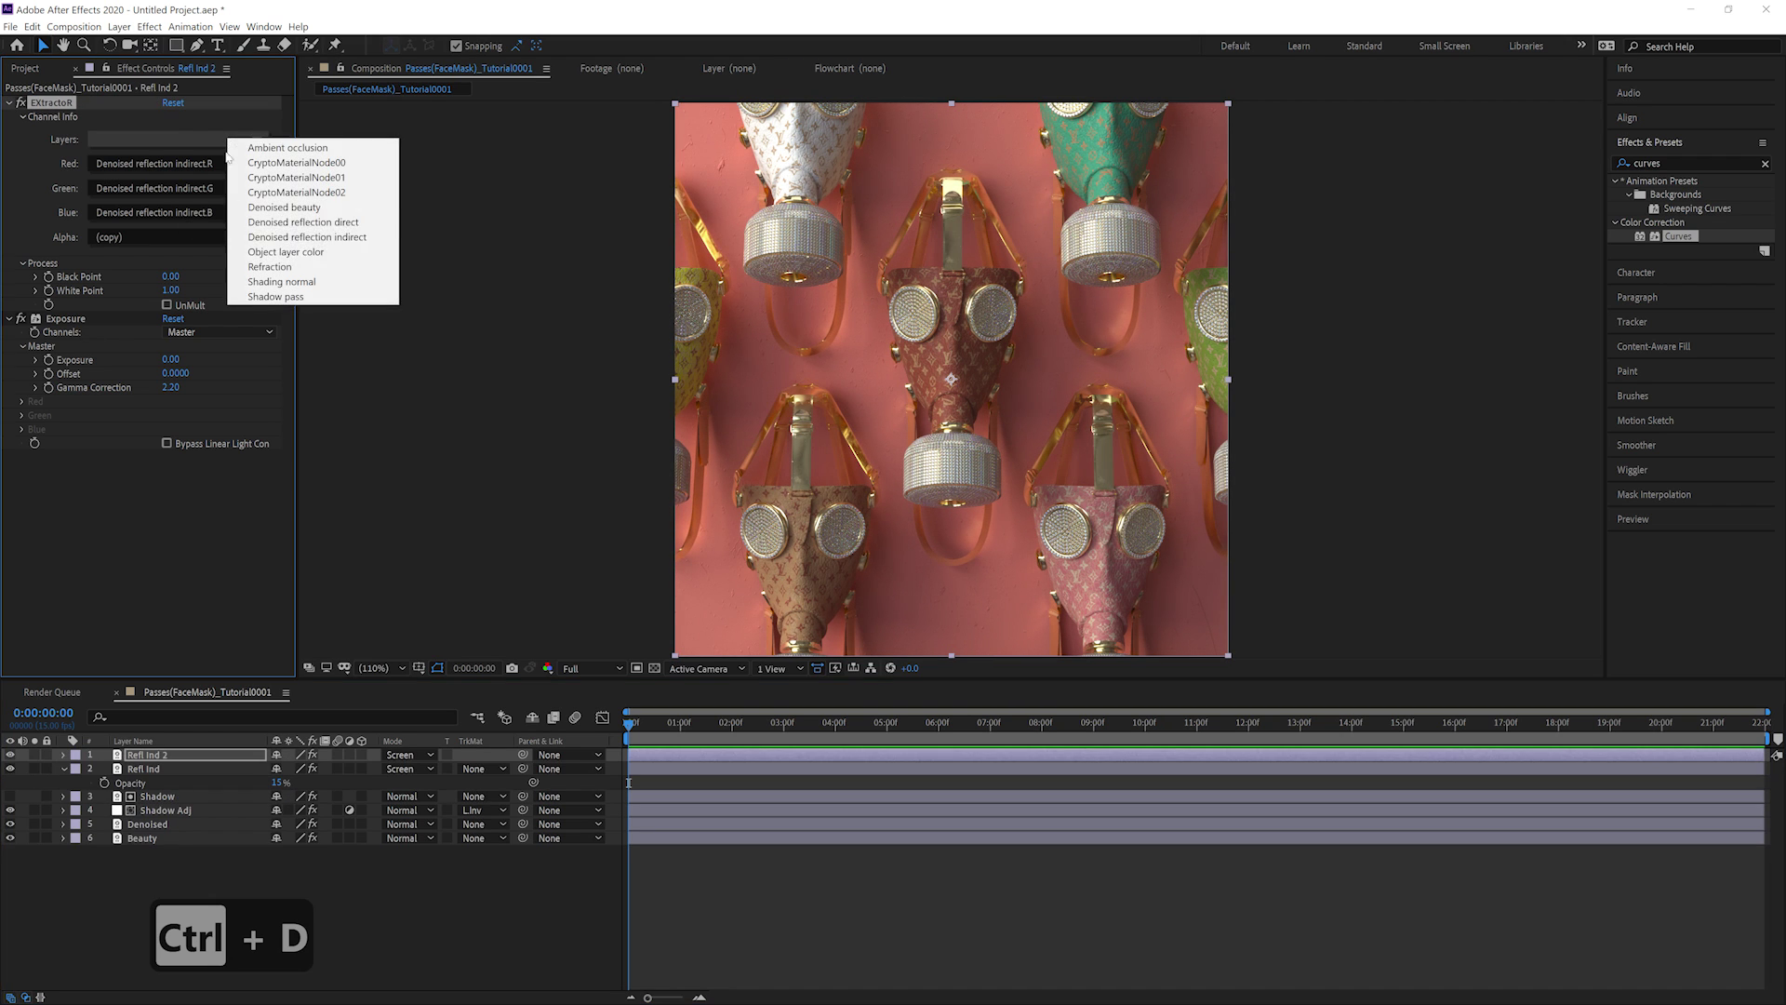
left_click(303, 221)
left_click(193, 756)
key("Return")
type("Refl Dir")
key("Return")
Blend the Refl Dir layer in Add mode, set its opacity to 20% and compare the image with and without it.
left_click(167, 769)
key("t")
left_click(159, 756)
key("t")
left_click_drag(277, 769, 656, 769)
left_click(10, 754)
left_click(10, 755)
left_click(408, 754)
left_click(409, 305)
left_click_drag(283, 769, 224, 770)
left_click(10, 755)
Duplicate the Refl Dir layer as Refrac and extract the Refraction pass in it.
left_click(140, 754)
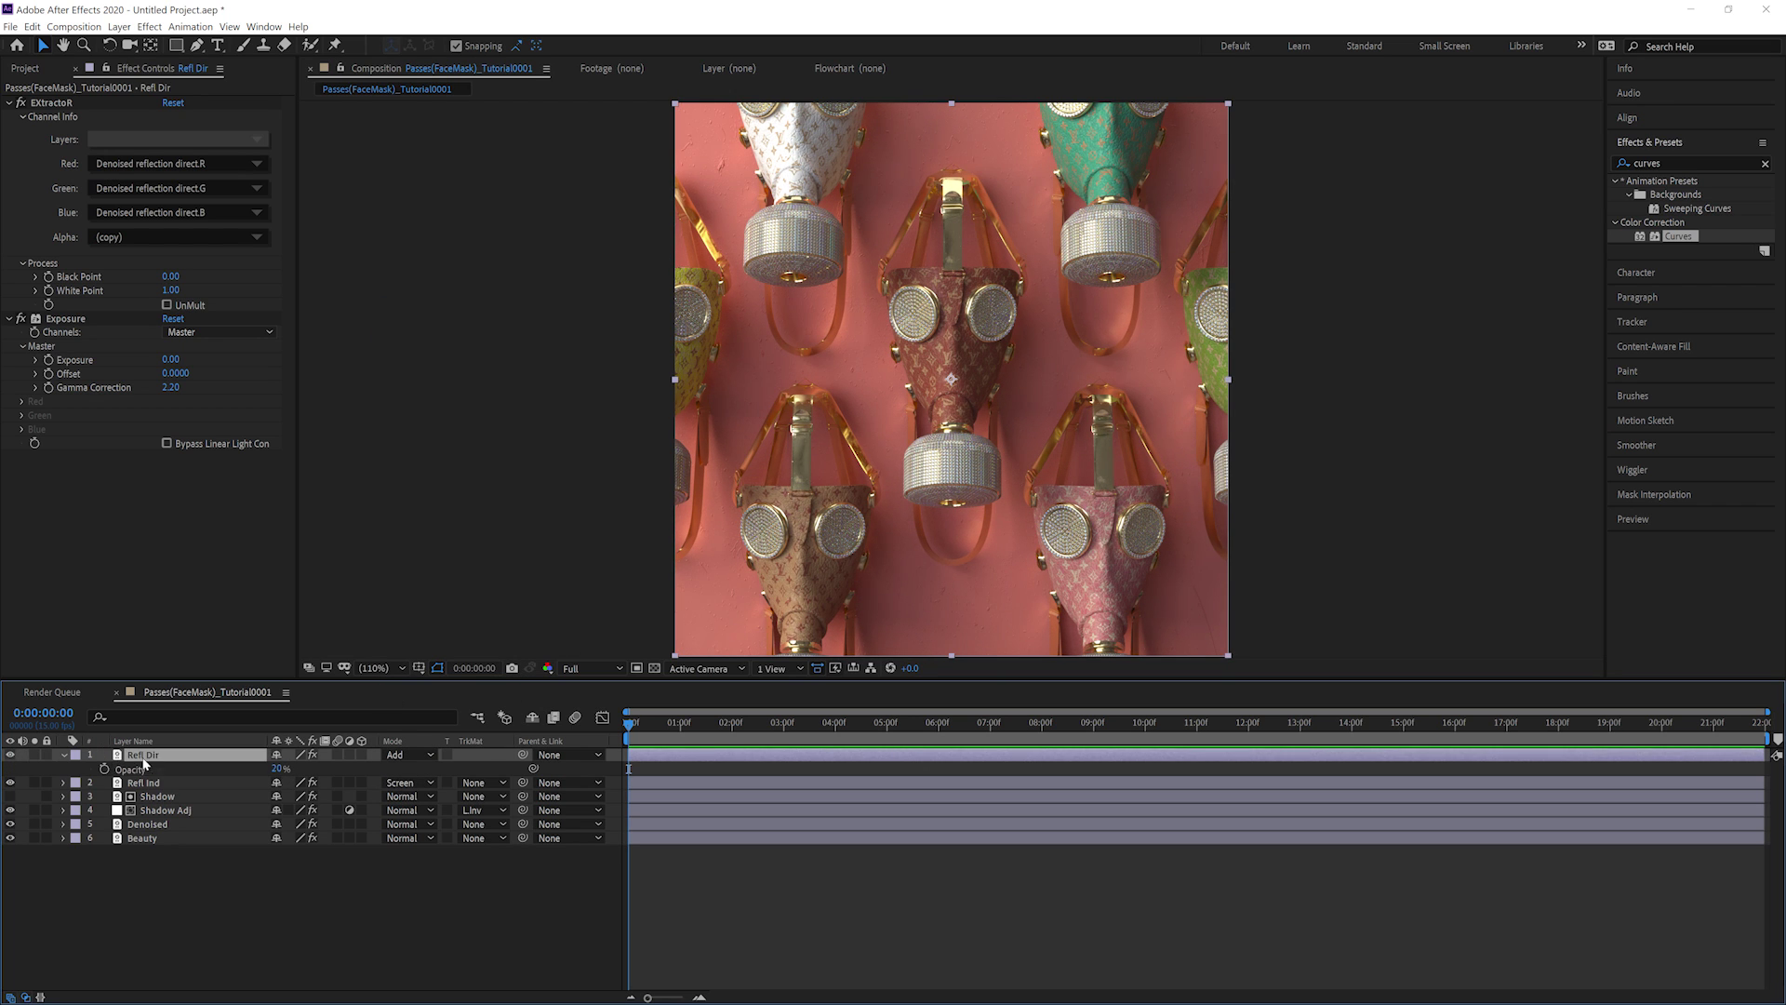
key("ctrl+d")
left_click(186, 139)
left_click(216, 268)
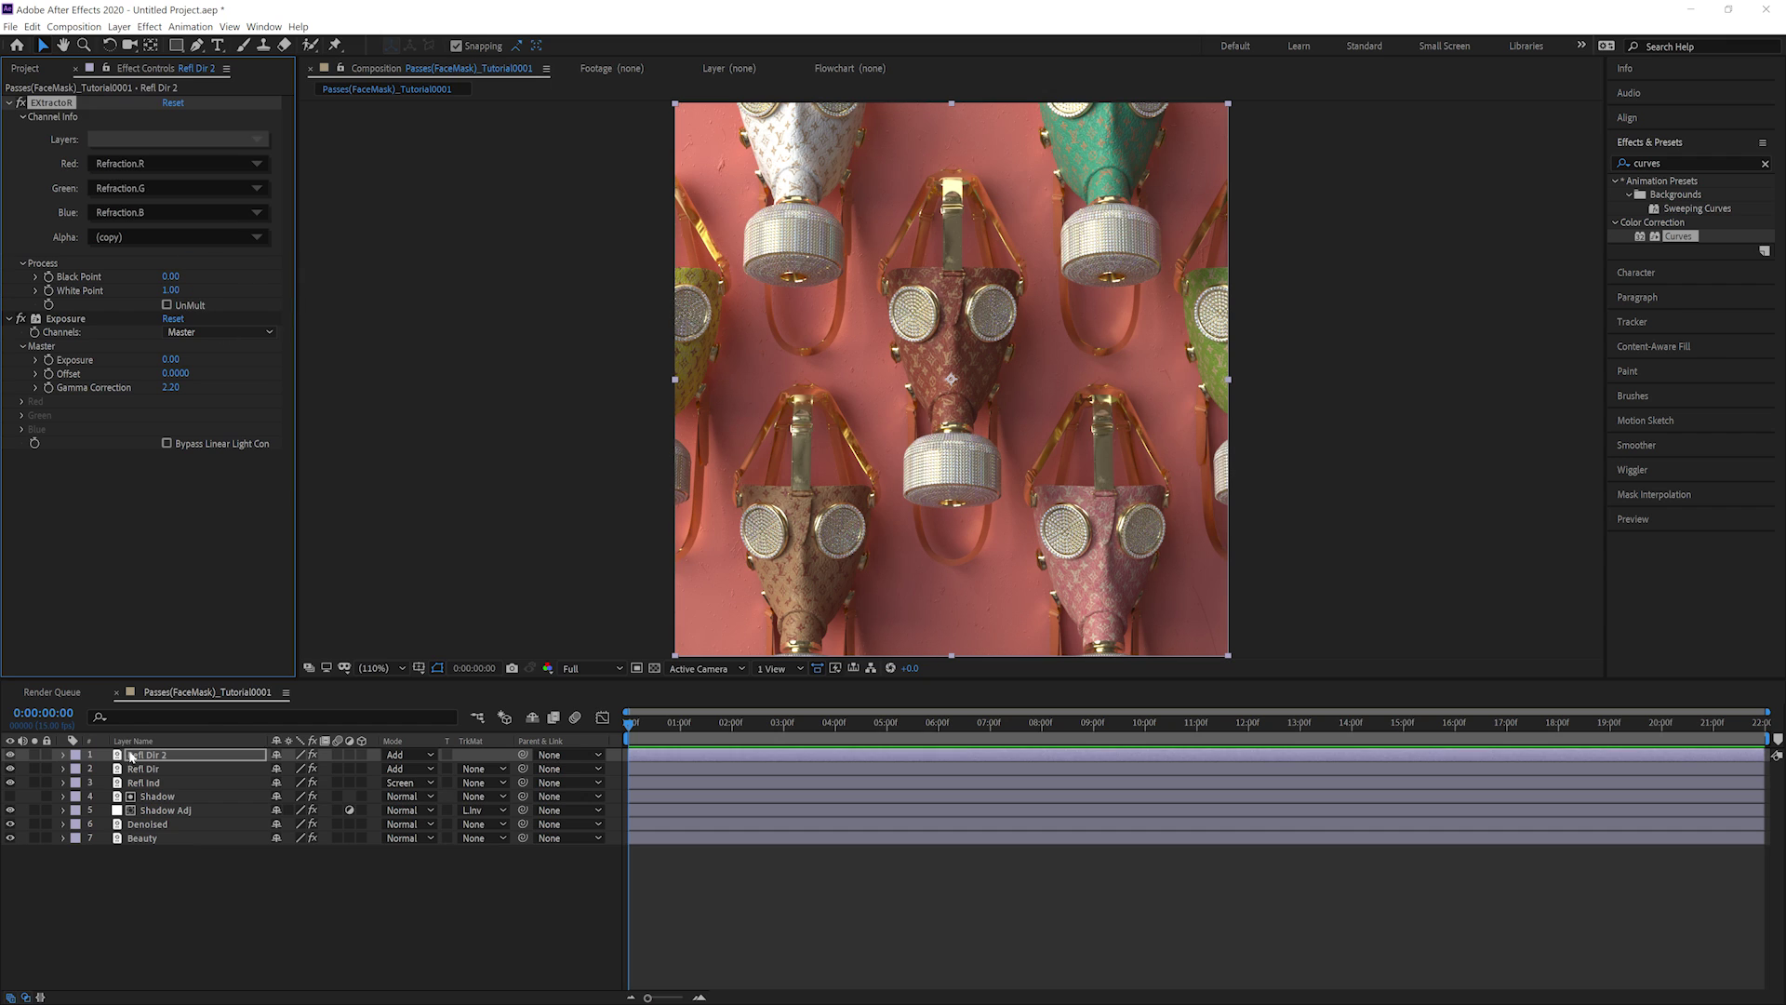
key("Return")
type("Refrac")
key("Return")
Test blend modes and opacities on the Refrac layer, settling on Add mode at 10% opacity.
key("t")
left_click_drag(279, 768, 505, 759)
left_click(410, 754)
left_click(449, 168)
left_click(418, 754)
left_click(449, 337)
mouse_move(279, 769)
left_mouse_down()
mouse_move(259, 768)
mouse_move(277, 766)
left_mouse_up()
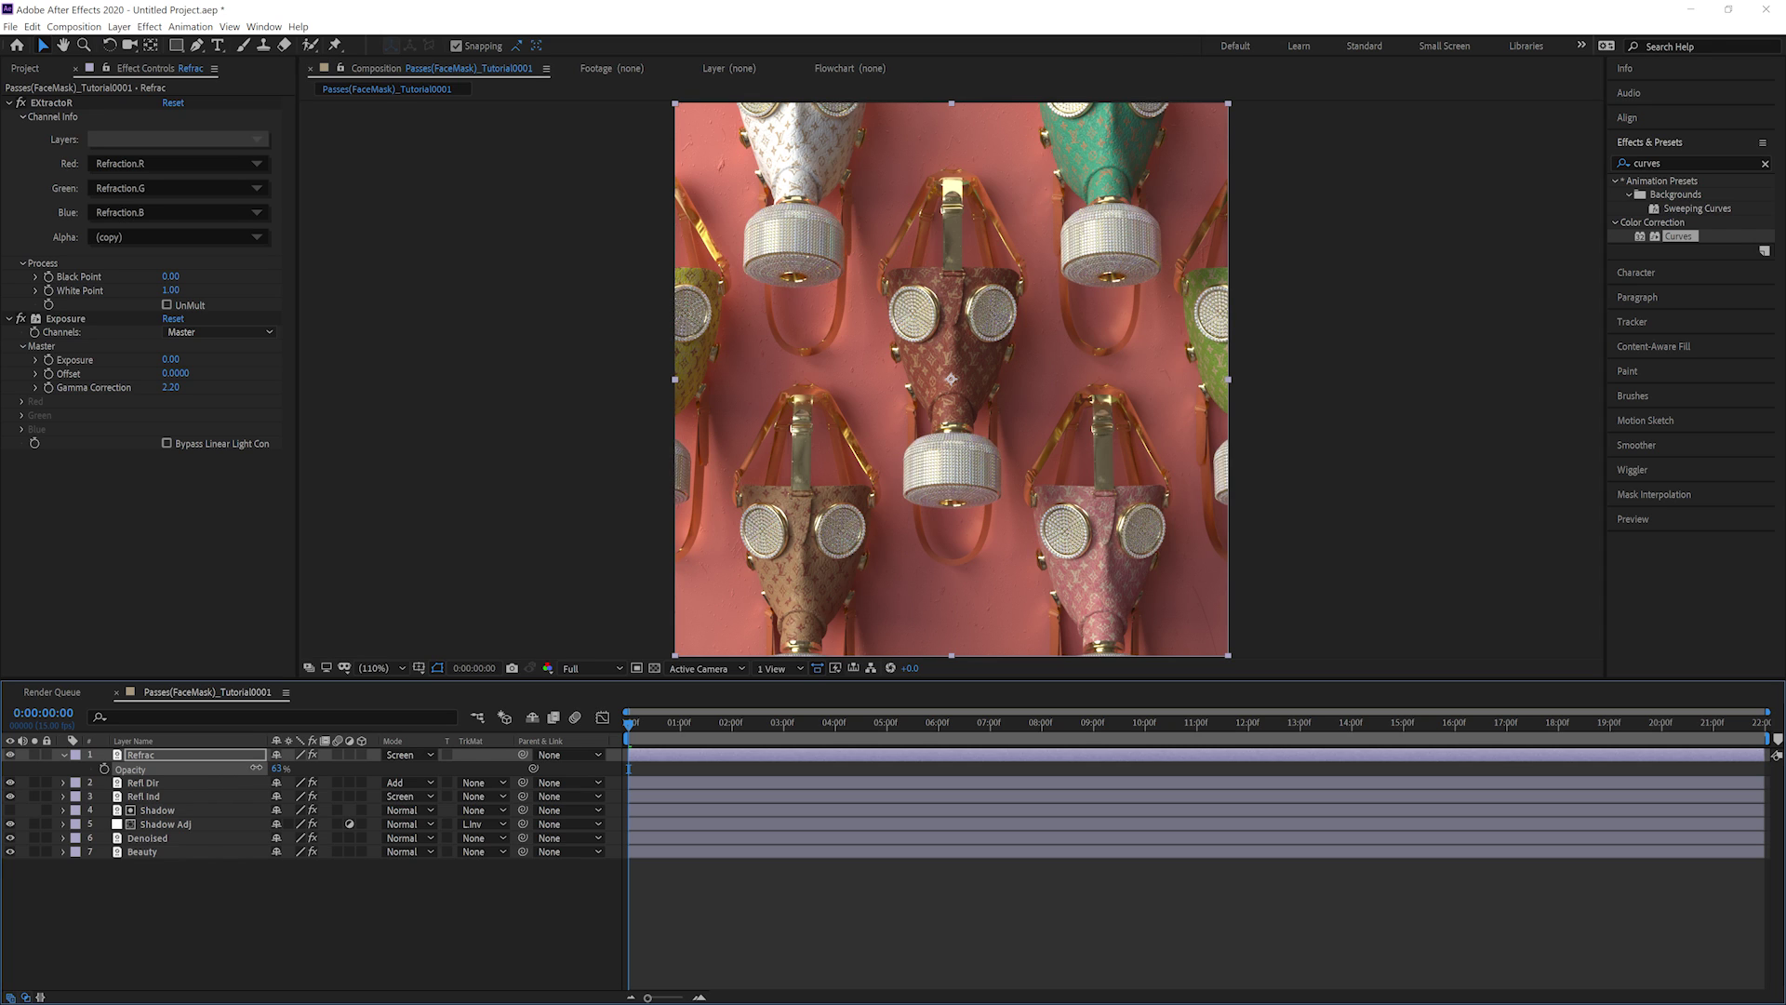
left_click(409, 754)
left_click(466, 313)
left_click(279, 768)
type("10")
key("Return")
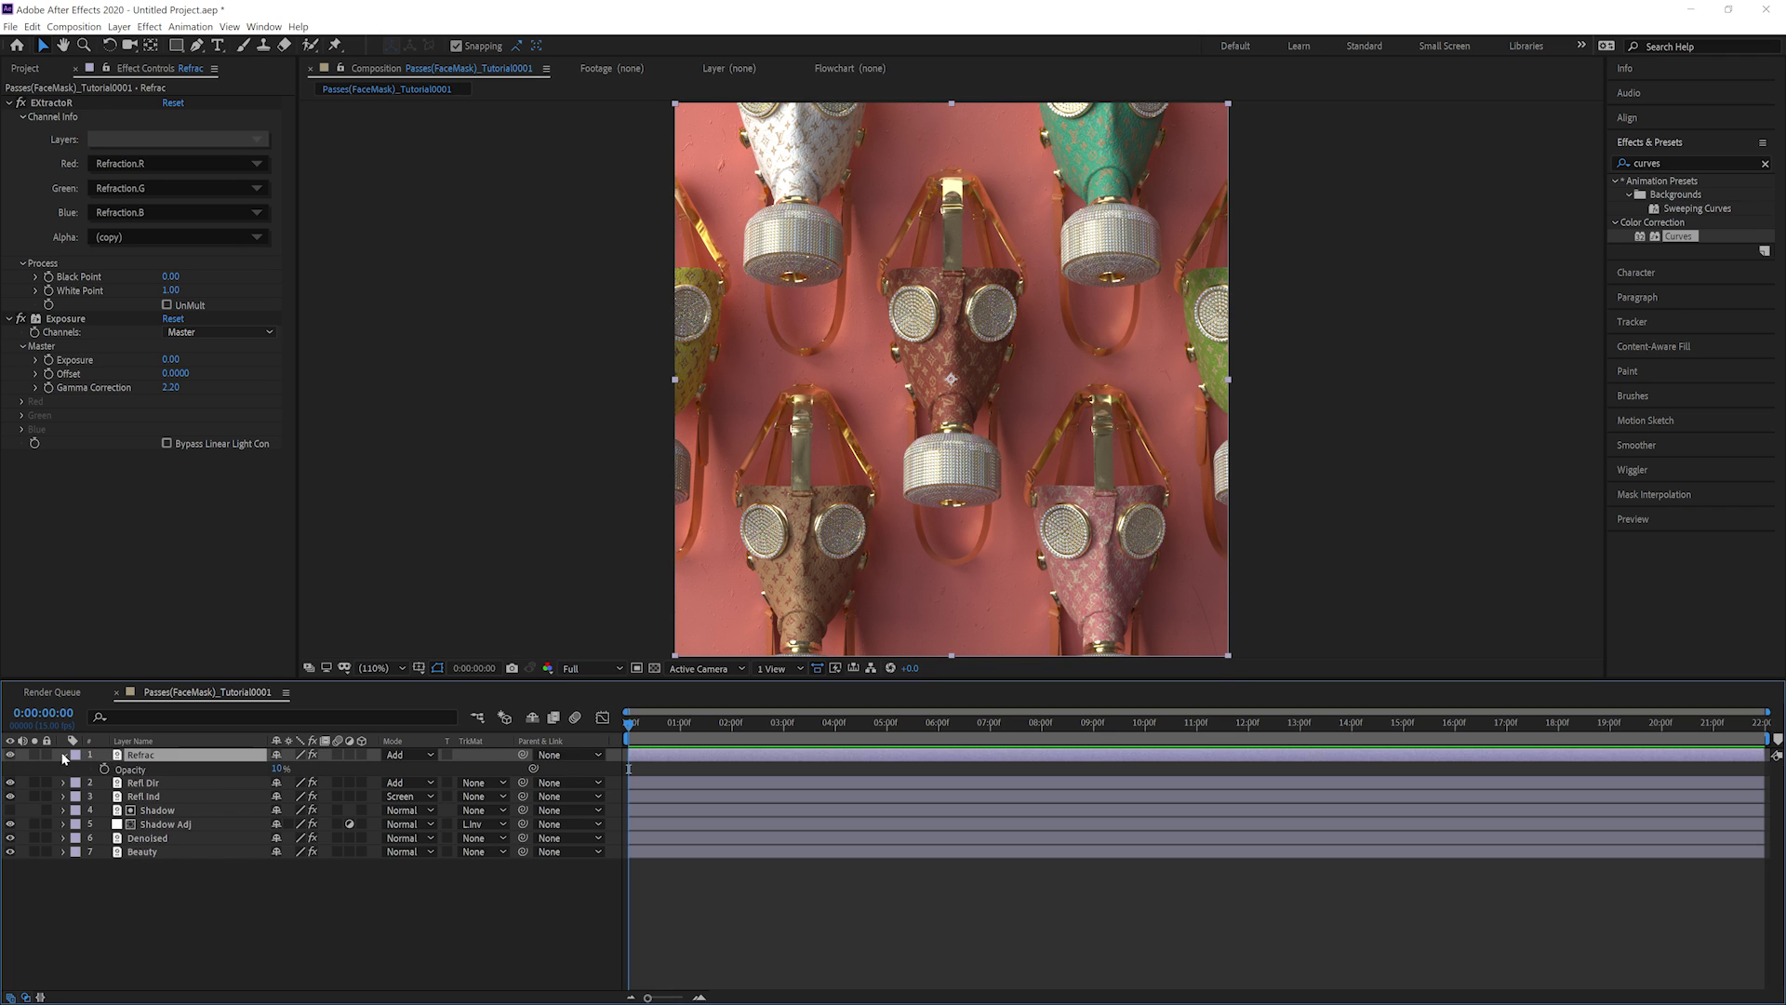
left_click(63, 755)
Add a Glow effect to the Refrac layer with threshold 35.7%, radius 32 and intensity 0.3.
left_click(1680, 162)
key("ctrl+a")
type("glow")
double_click(1674, 346)
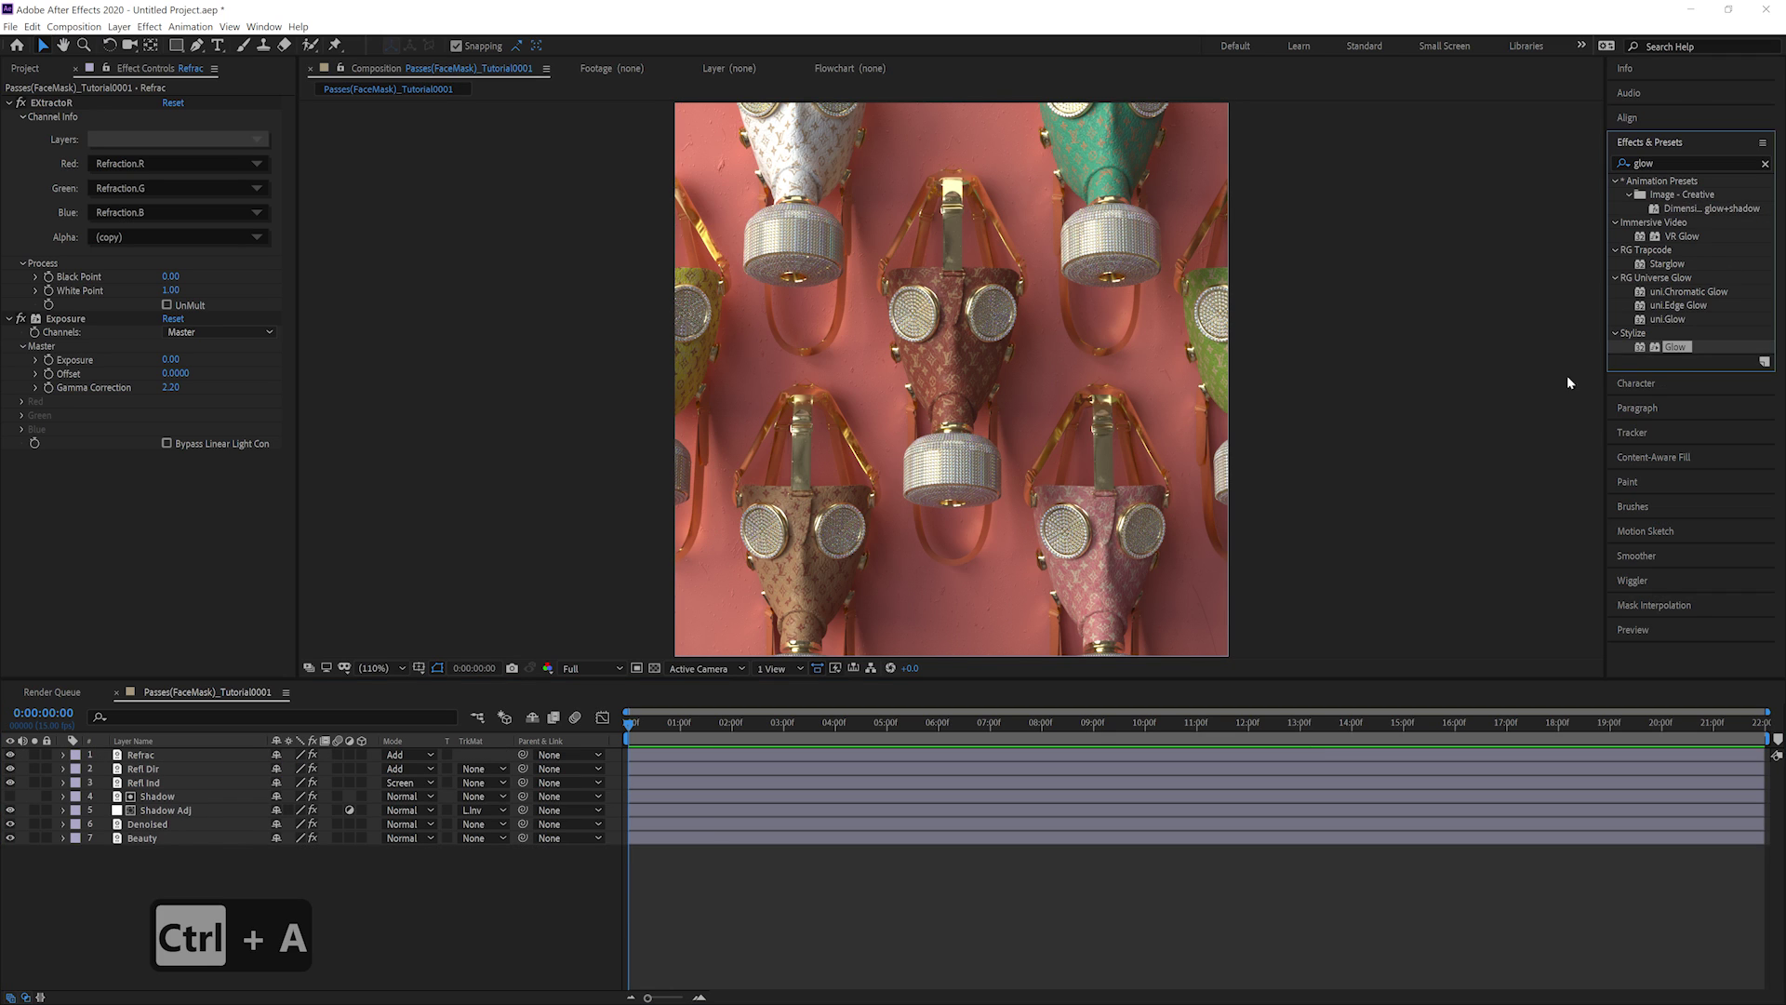
left_click(1765, 164)
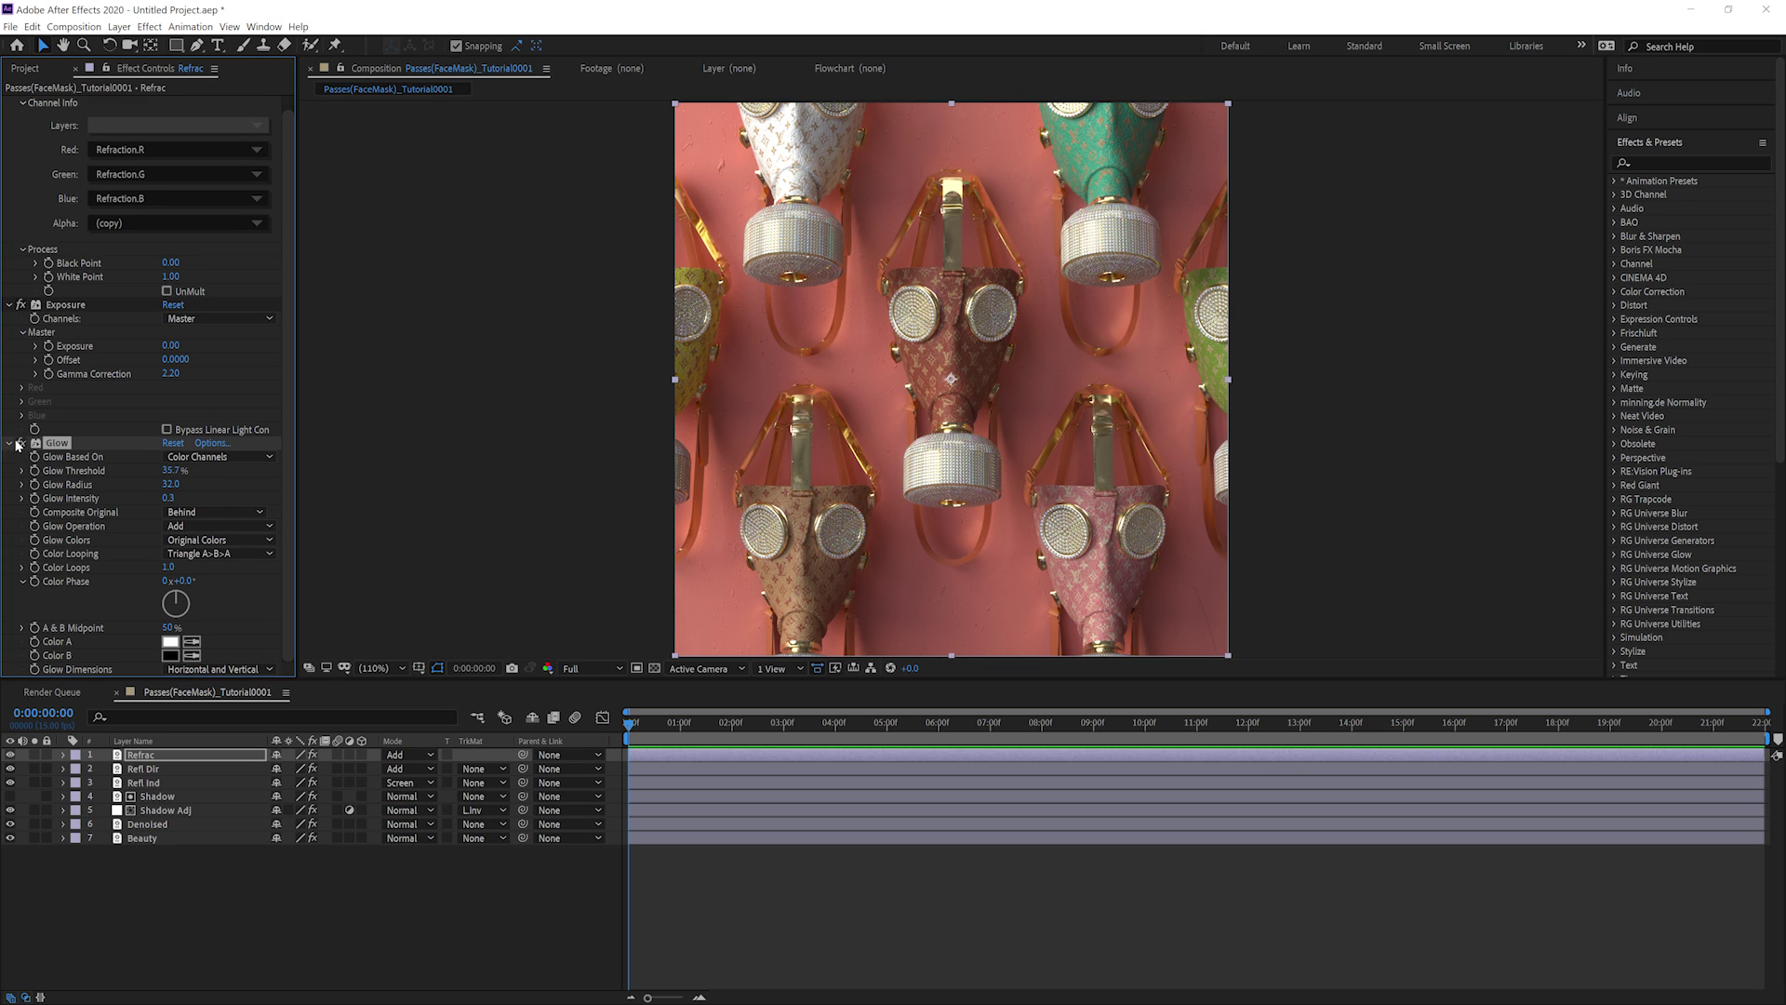
Duplicate the Refrac layer as Shading Normals, extract the Shading normal pass and show it in Normal mode at 100% opacity.
key("ctrl+d")
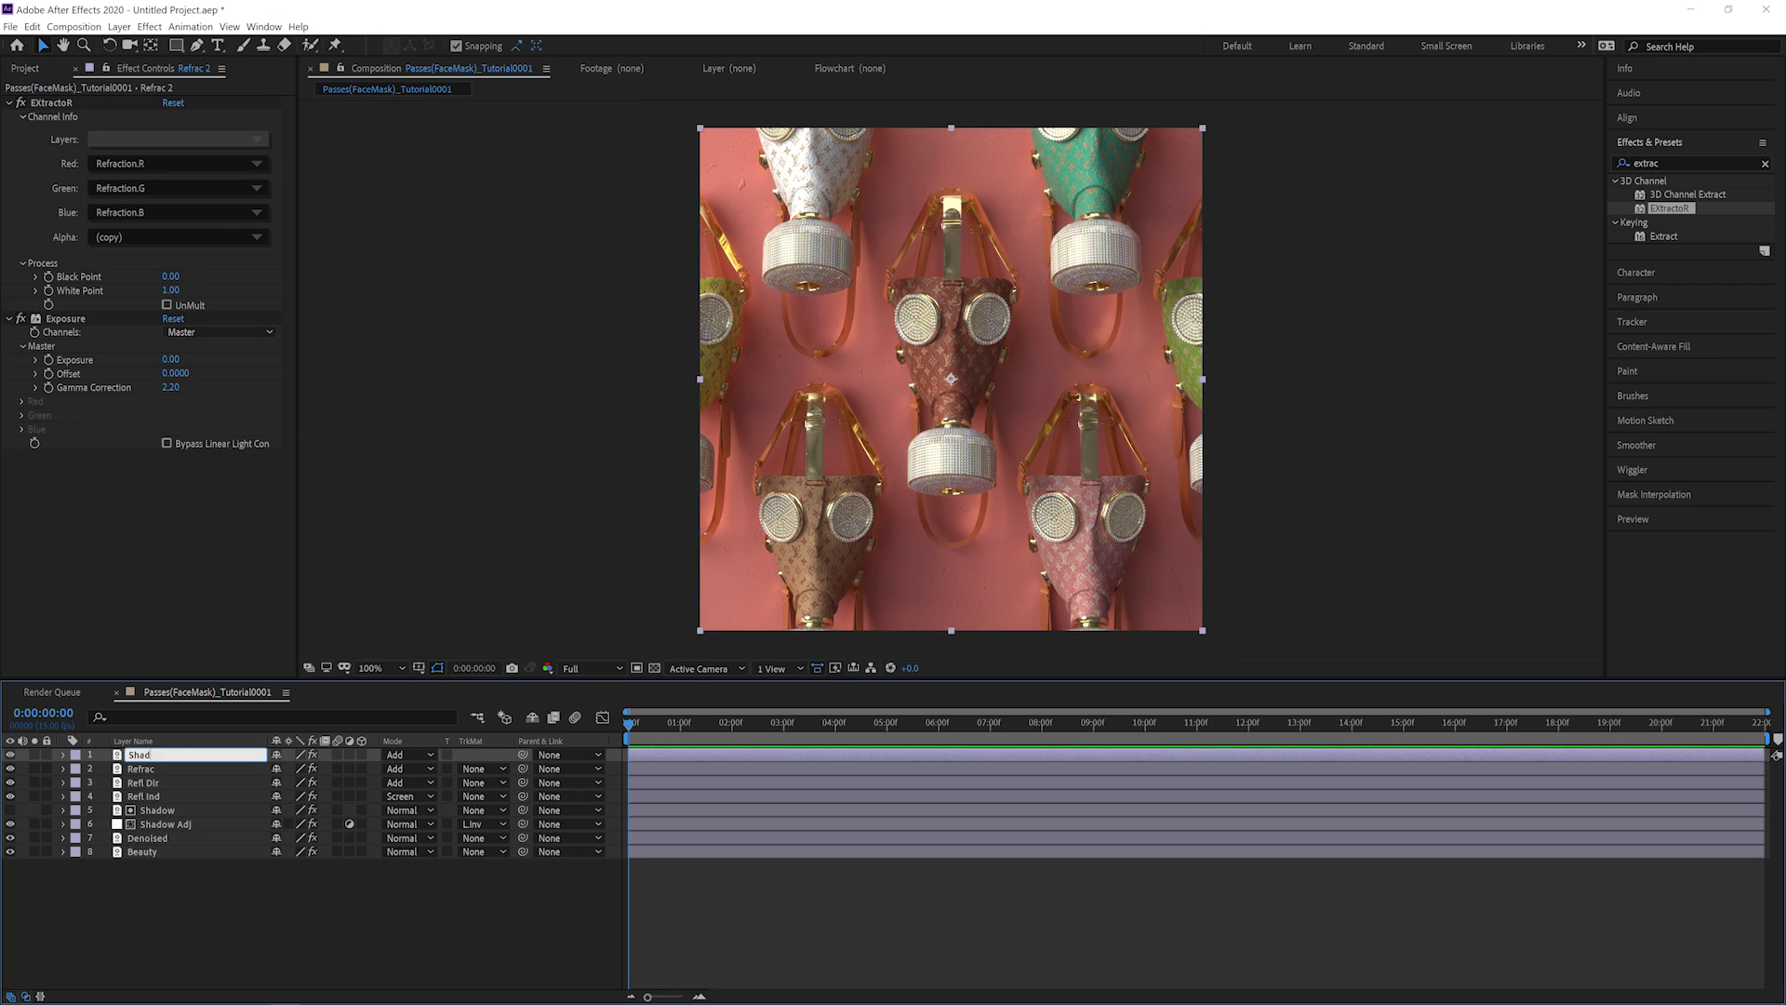
key("Return")
left_click(146, 139)
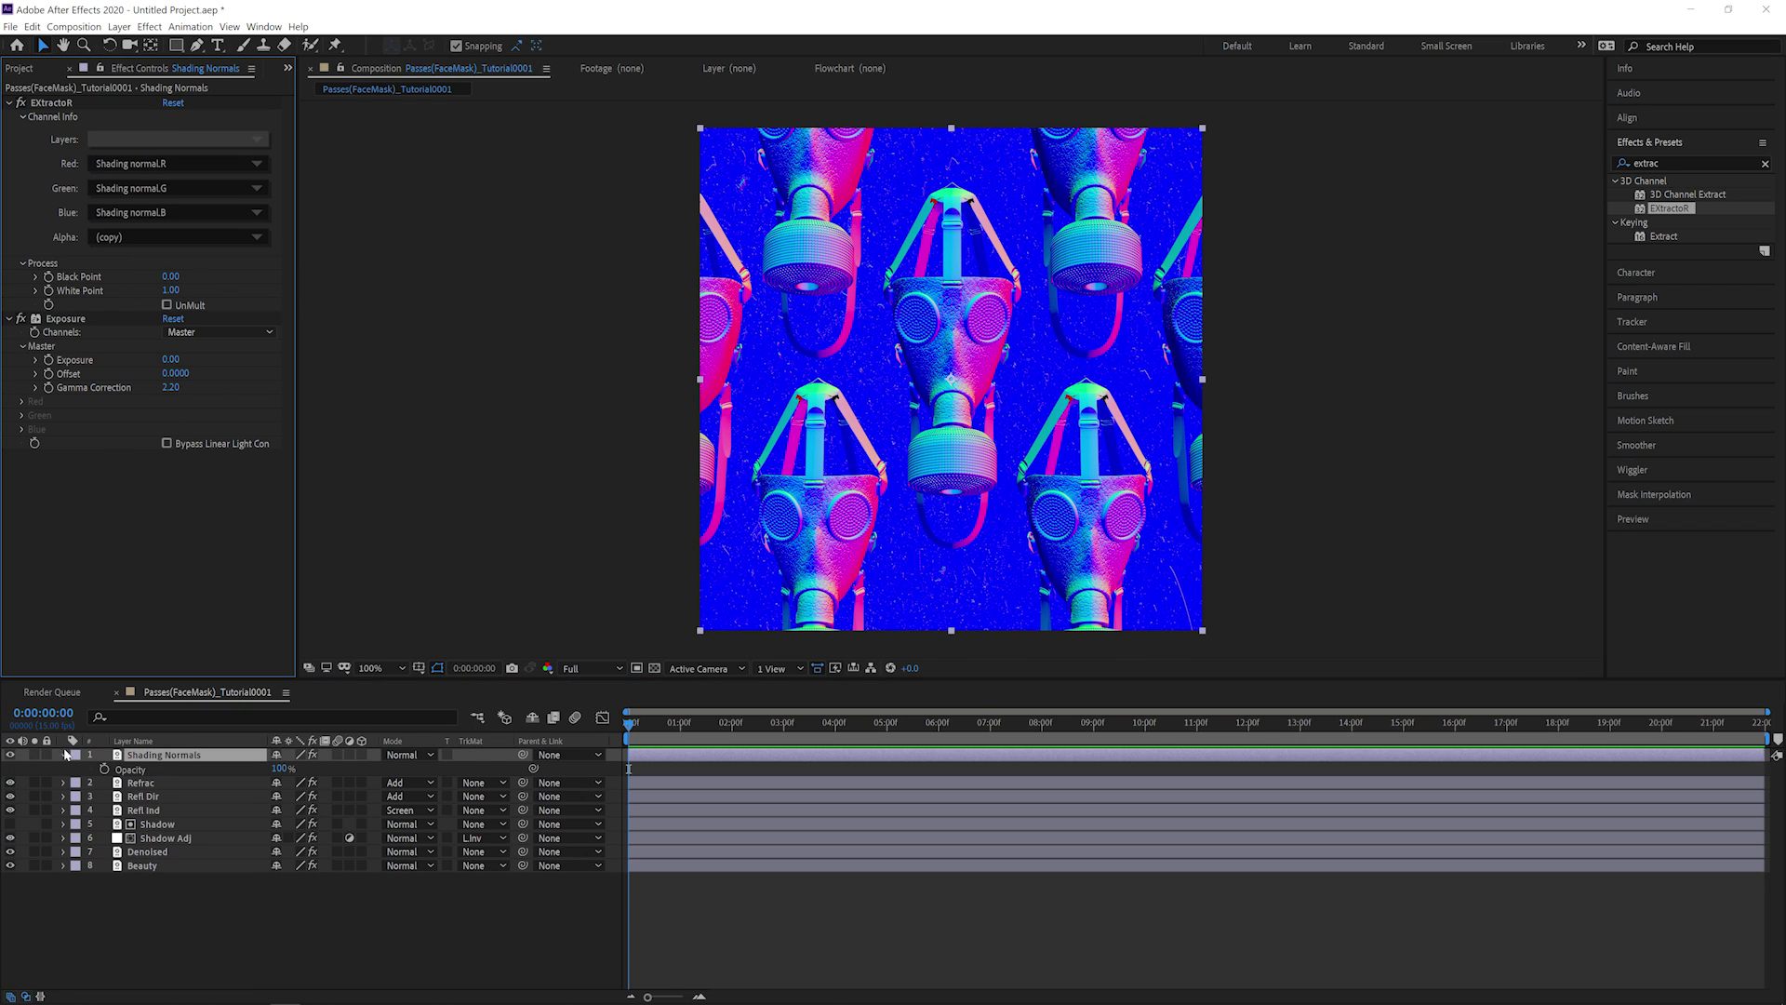
left_click(64, 754)
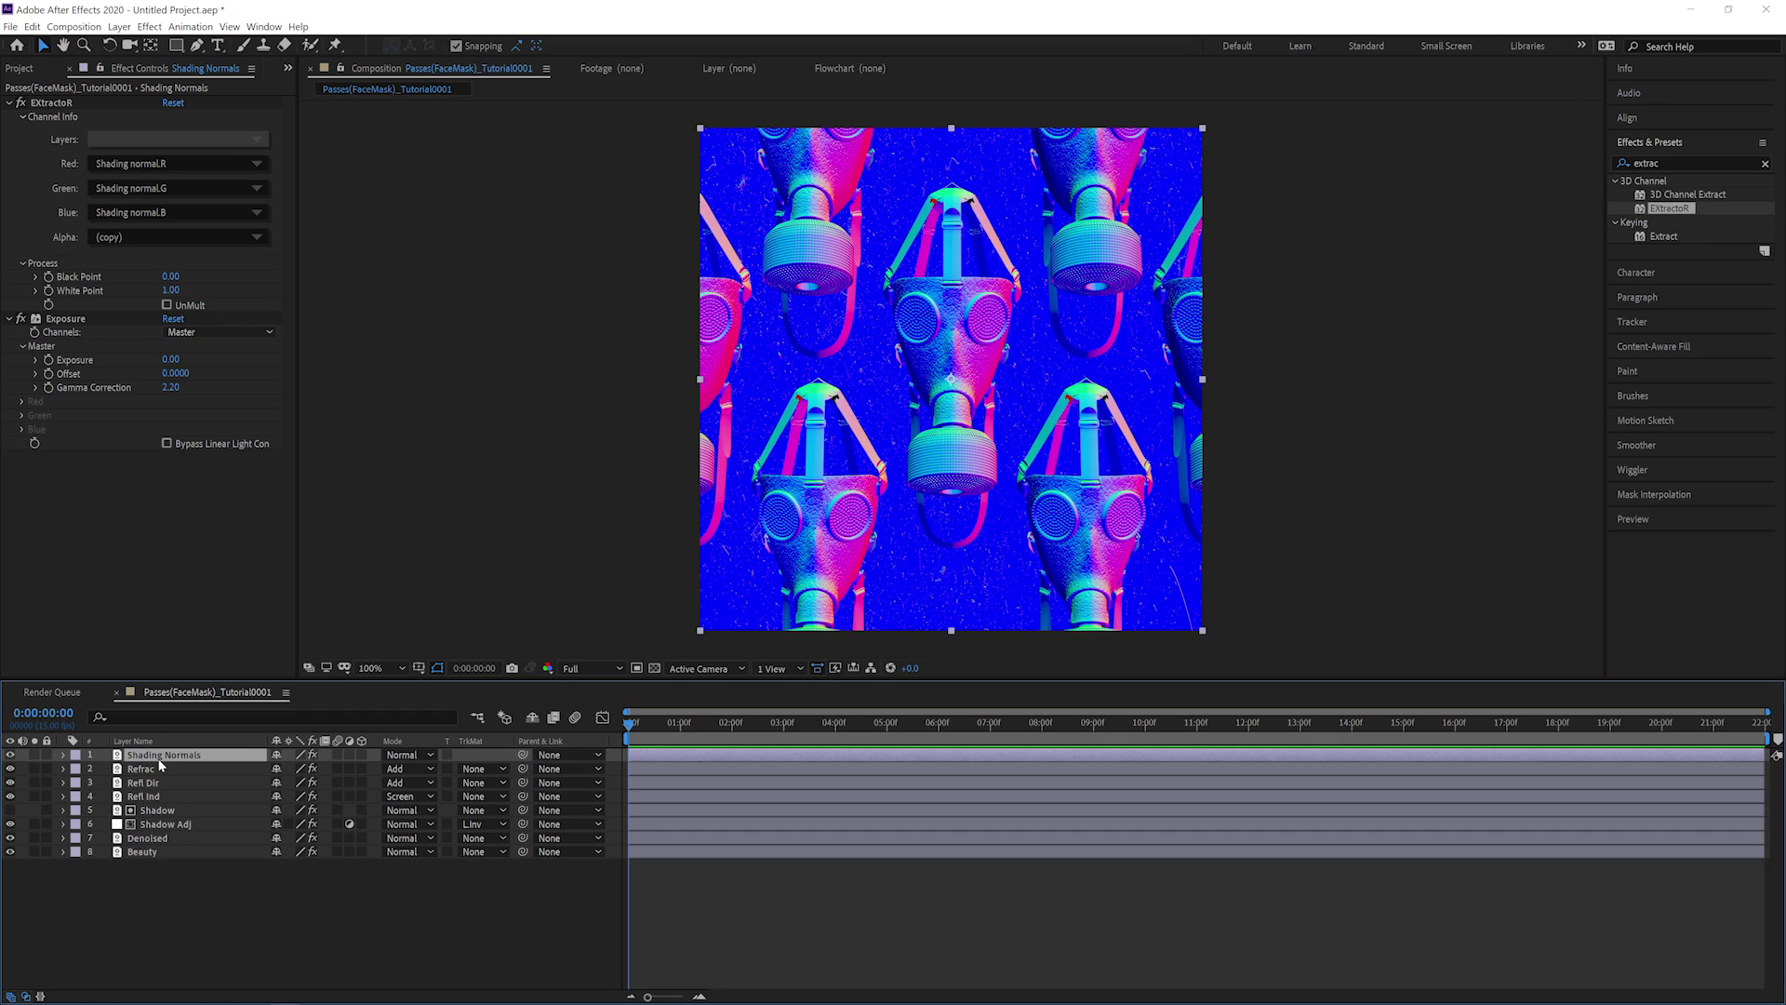
Set the green and blue channels of the Shading Normals extraction to Shading normal.R.
left_click(160, 188)
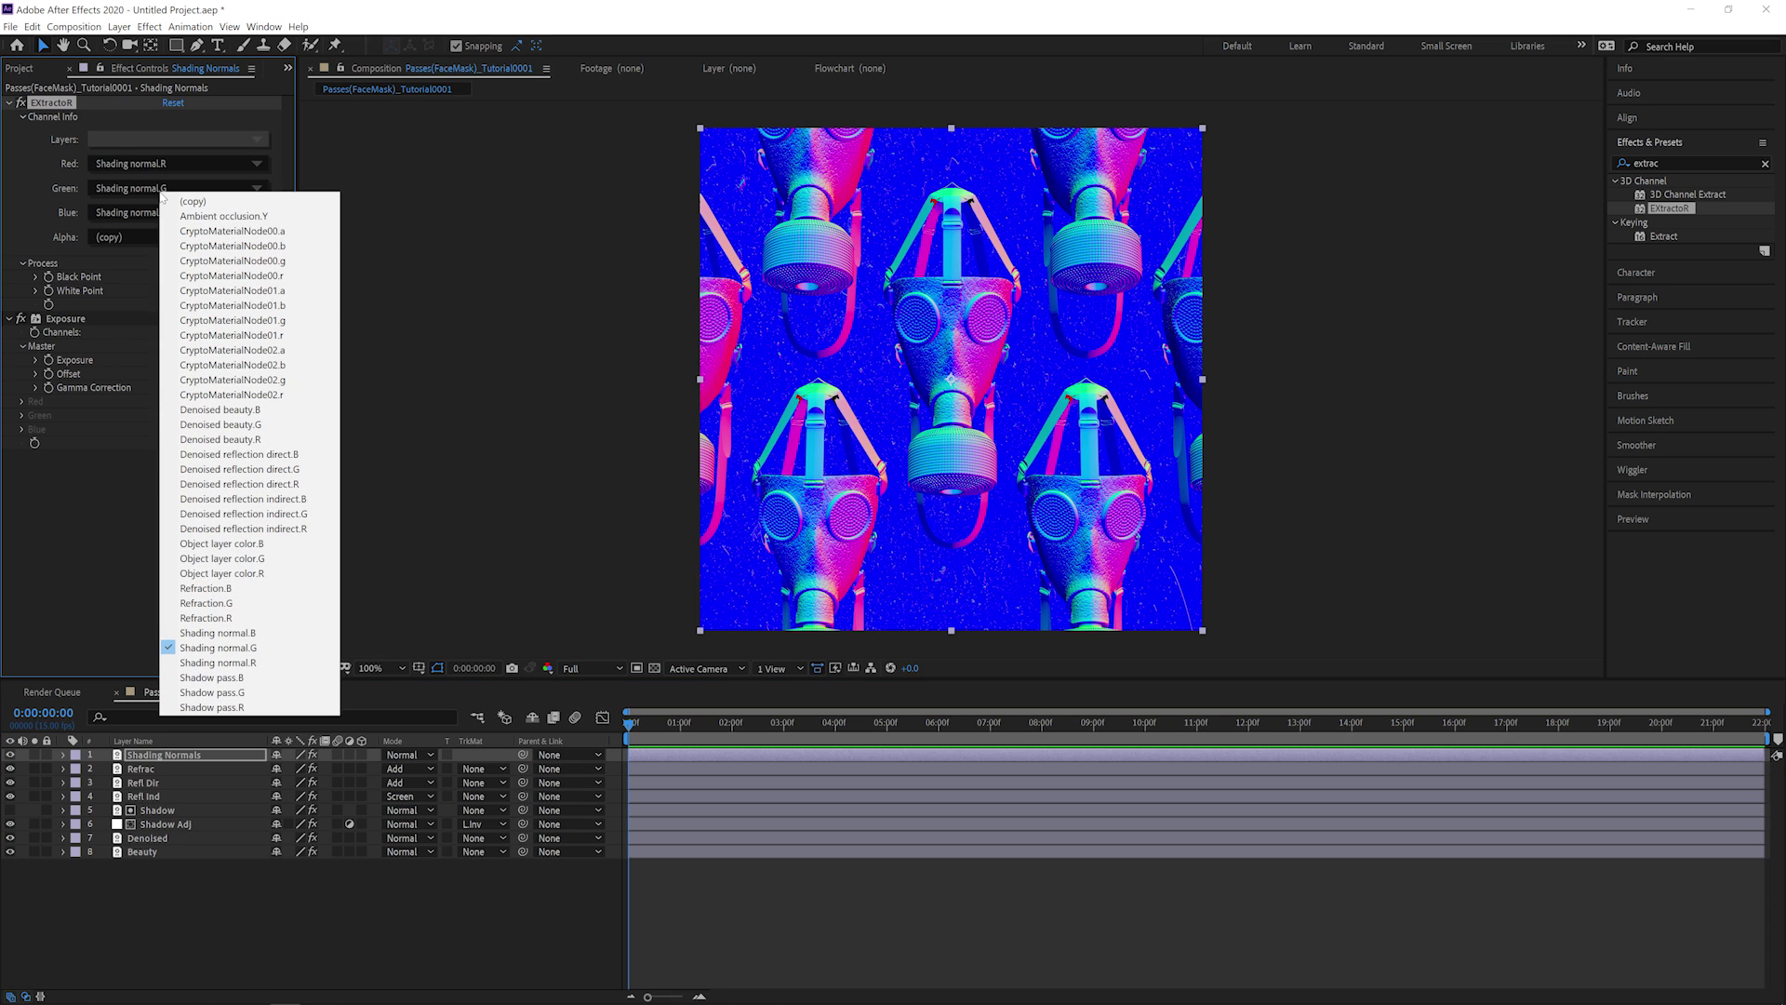
left_click(200, 650)
left_click(197, 212)
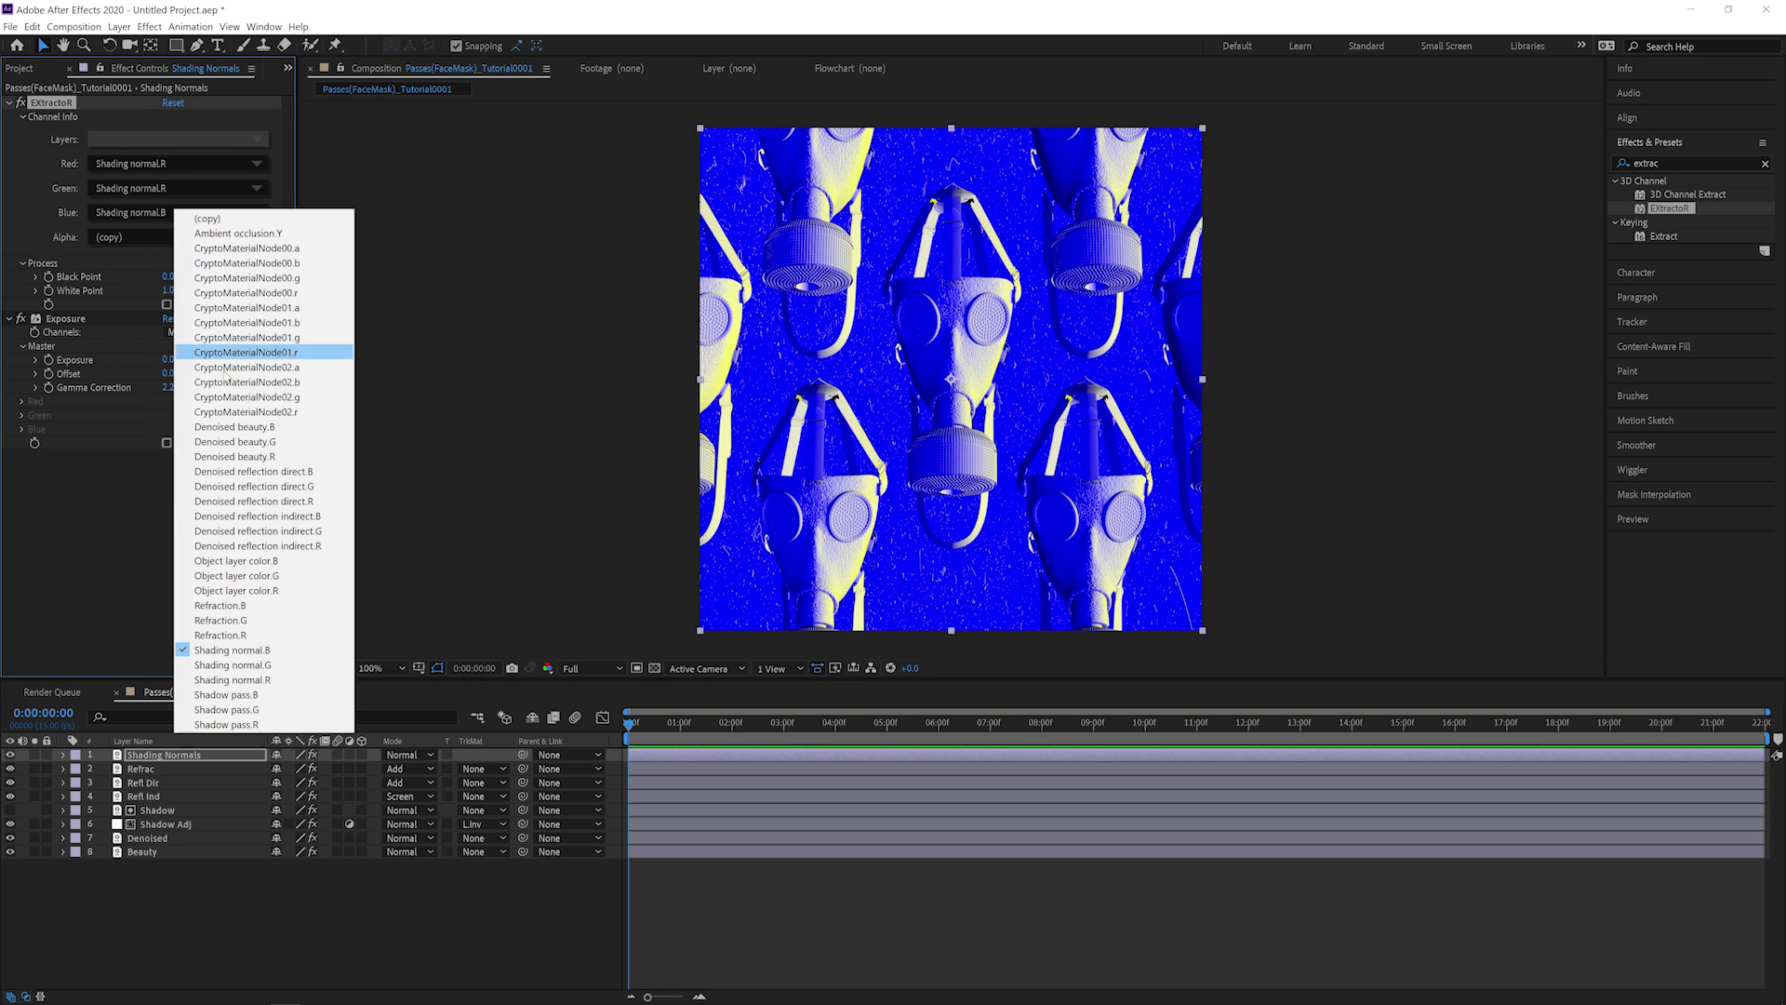
left_click(205, 678)
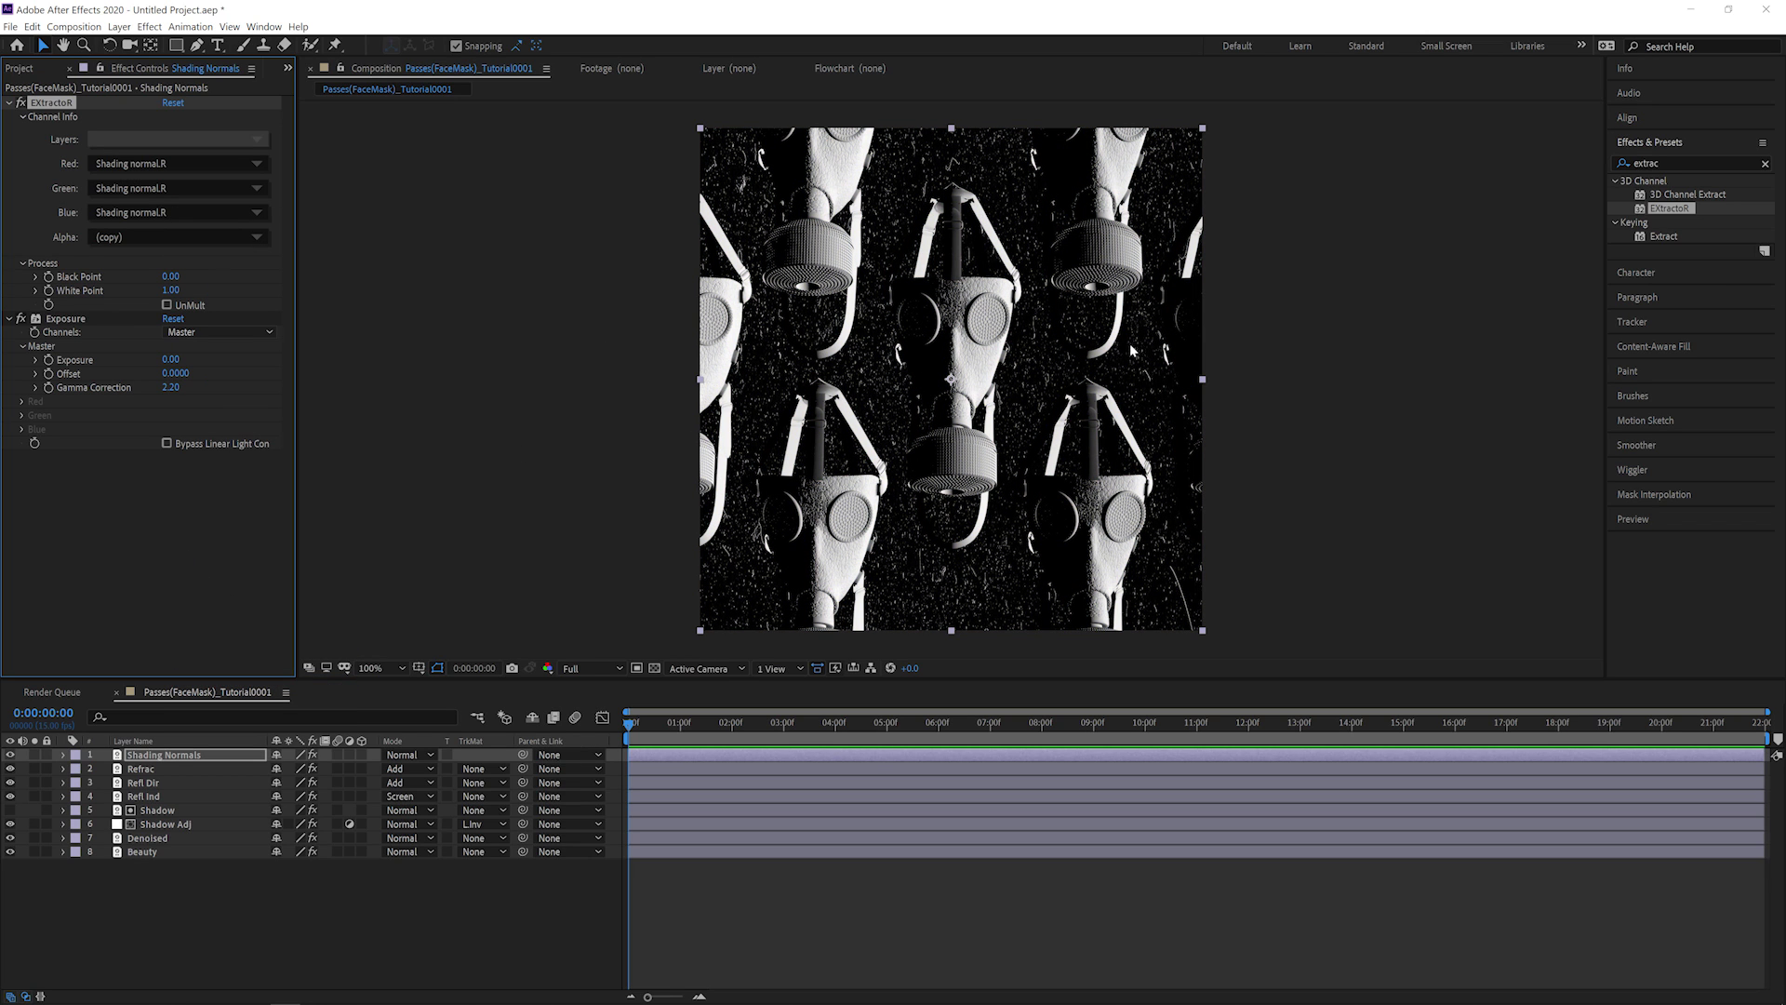
Try inverting the Shading Normals extraction with a black point of 1 and a white point of 0.
type("1")
key("Tab")
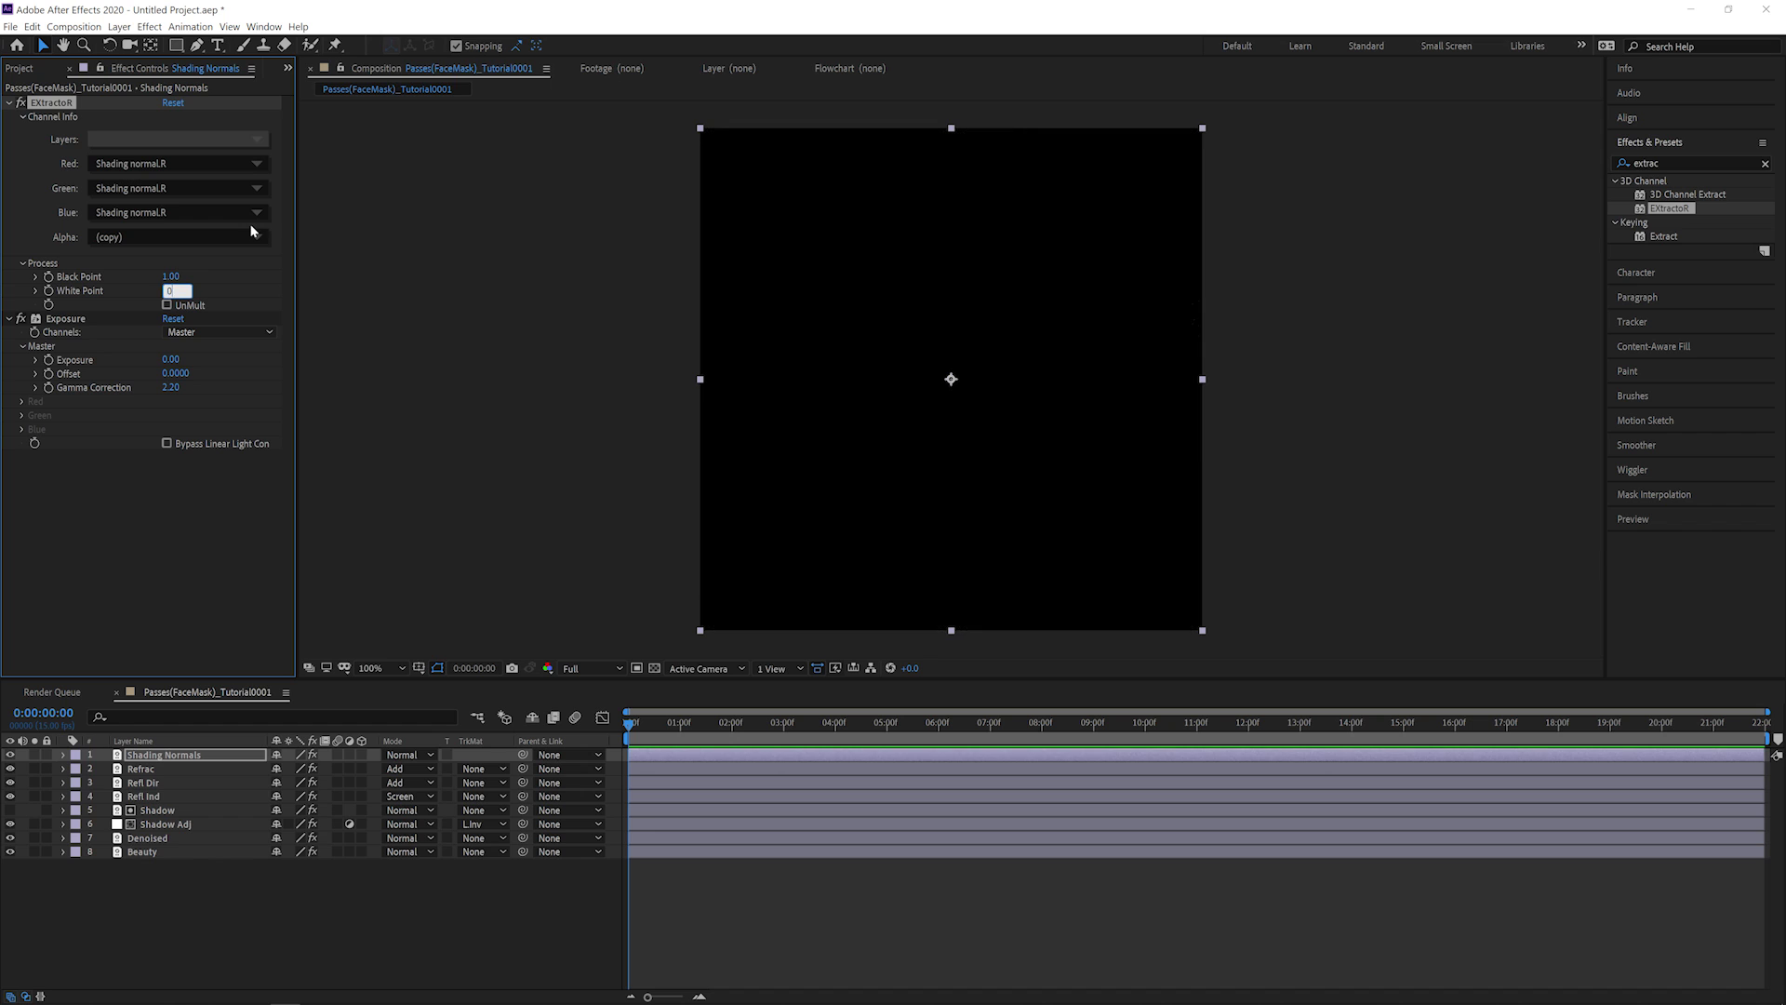
type("0")
key("Return")
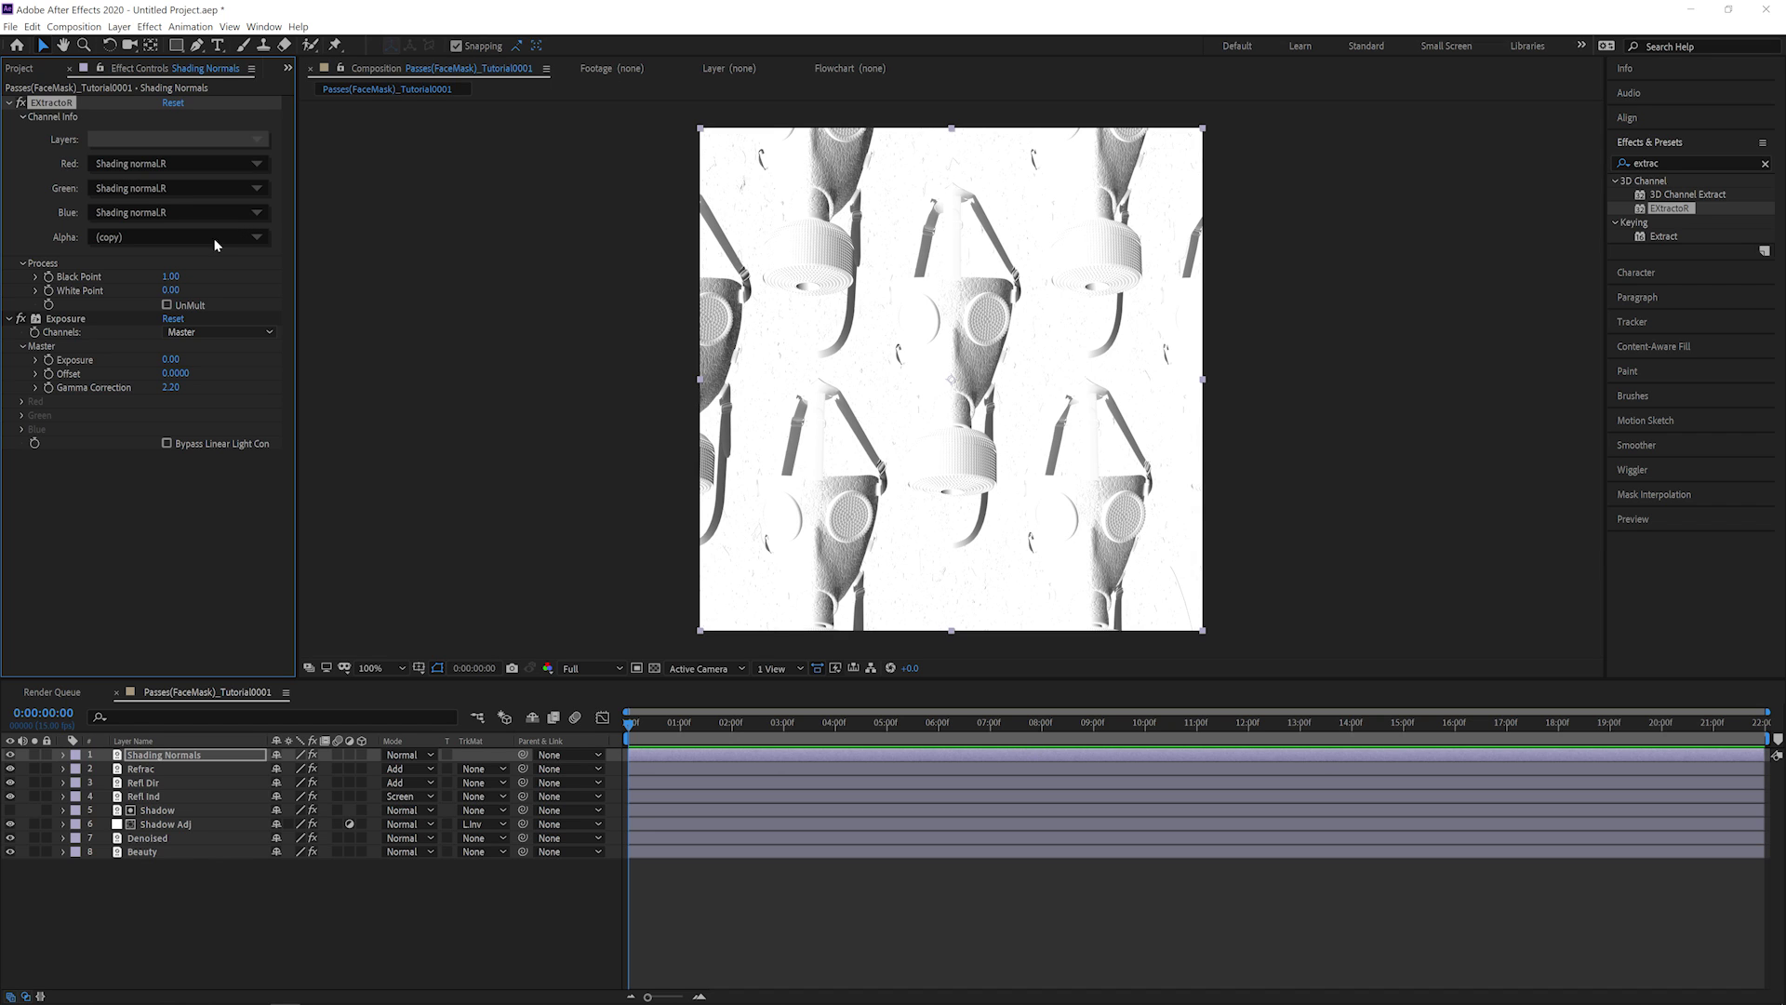
left_click_drag(172, 359, 112, 465)
key("ctrl+z")
key("Tab")
type("1")
Try Shading normal.G as the source of the red, green and blue channels.
left_click(144, 171)
left_click(186, 622)
left_click(159, 189)
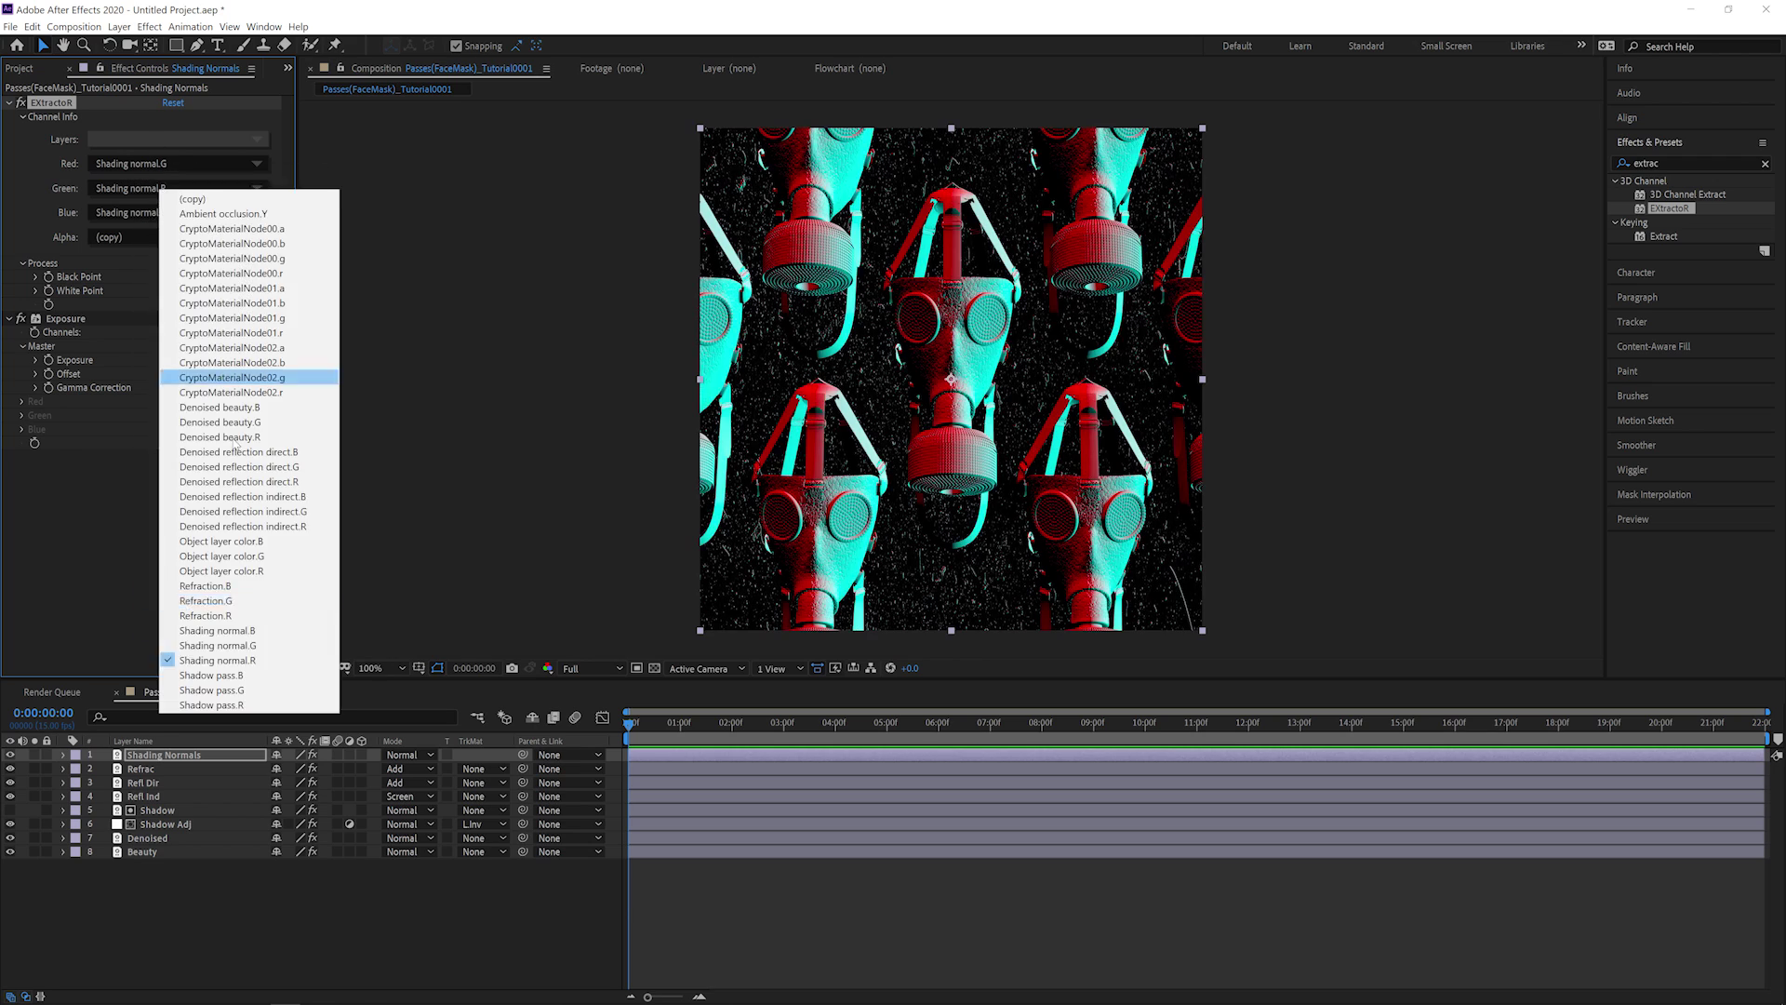
left_click(196, 641)
left_click(178, 211)
left_click(204, 662)
Try Shading normal.B as the source of the red, green and blue channels.
left_click(149, 163)
left_click(207, 602)
left_click(172, 188)
left_click(228, 628)
left_click(172, 213)
left_click(228, 658)
Return the red, green and blue channels of the normals extraction to Shading normal.R.
left_click(175, 163)
left_click(231, 630)
left_click(172, 188)
left_click(231, 659)
left_click(172, 212)
left_click(231, 685)
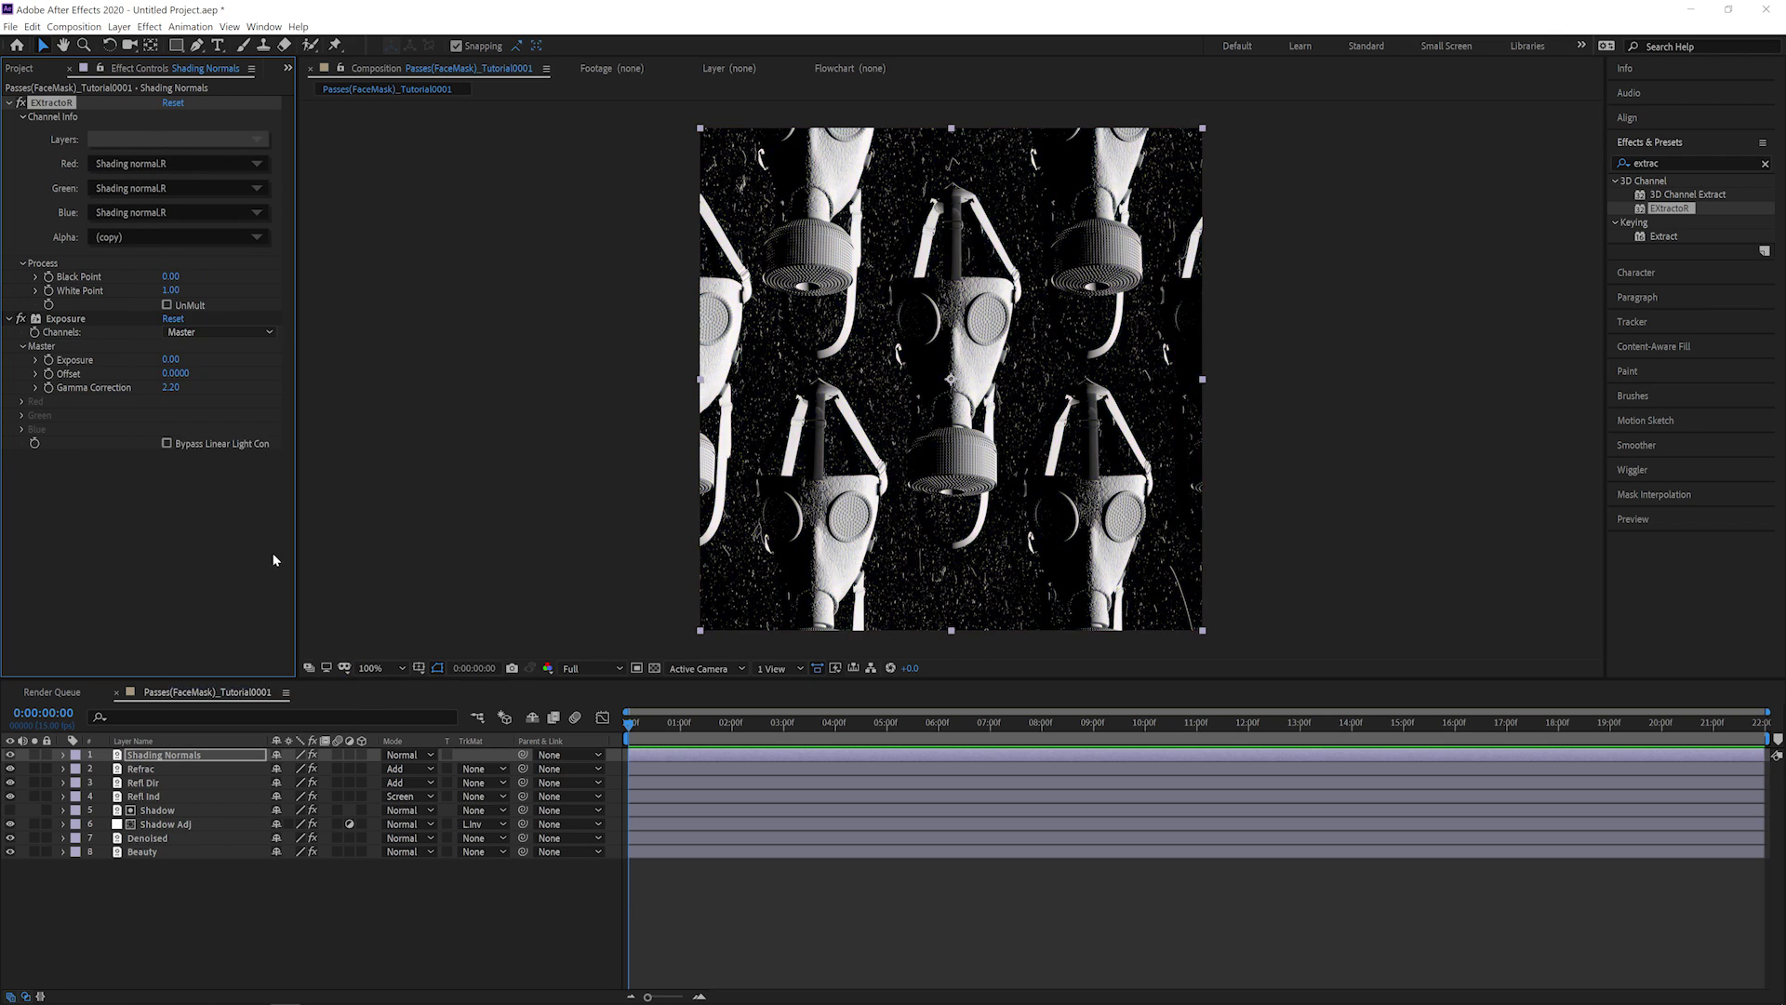
Add Levels to the Shading Normals layer with input black 0.8941, input white 0.9961 and gamma 0.35.
left_click(1663, 162)
type("level")
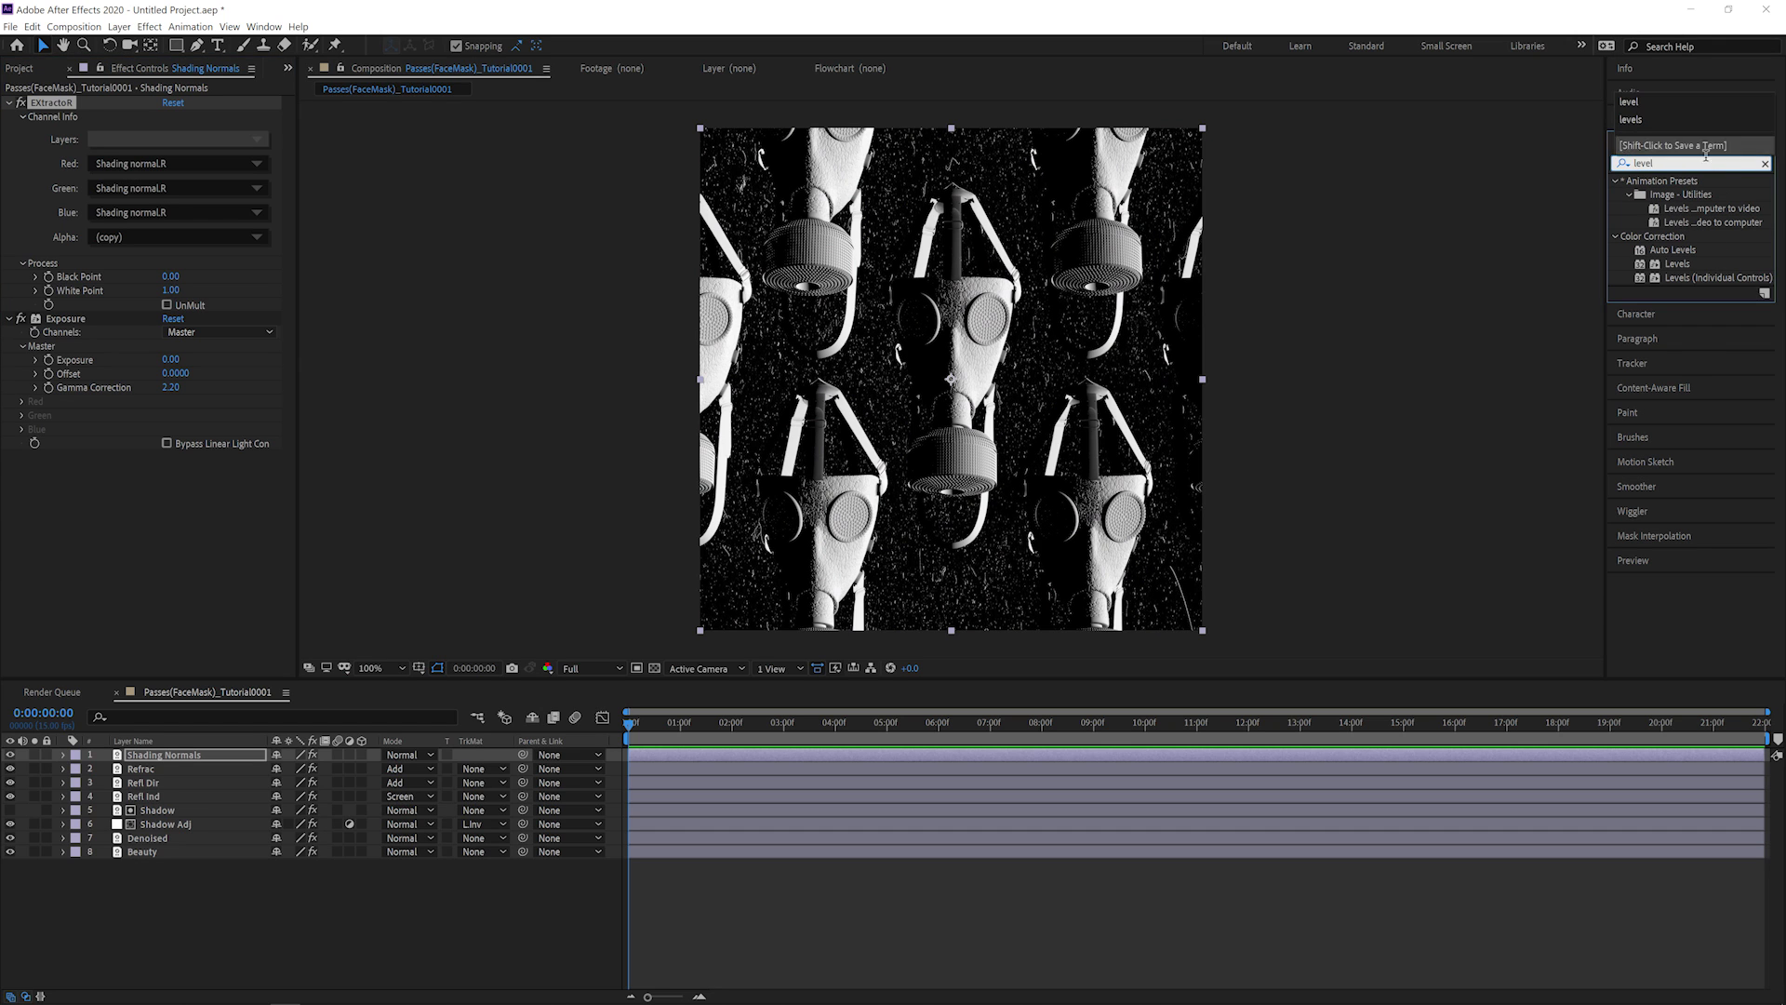
double_click(1684, 263)
left_click_drag(254, 549, 275, 550)
left_click_drag(150, 549, 211, 550)
left_click_drag(47, 548, 254, 550)
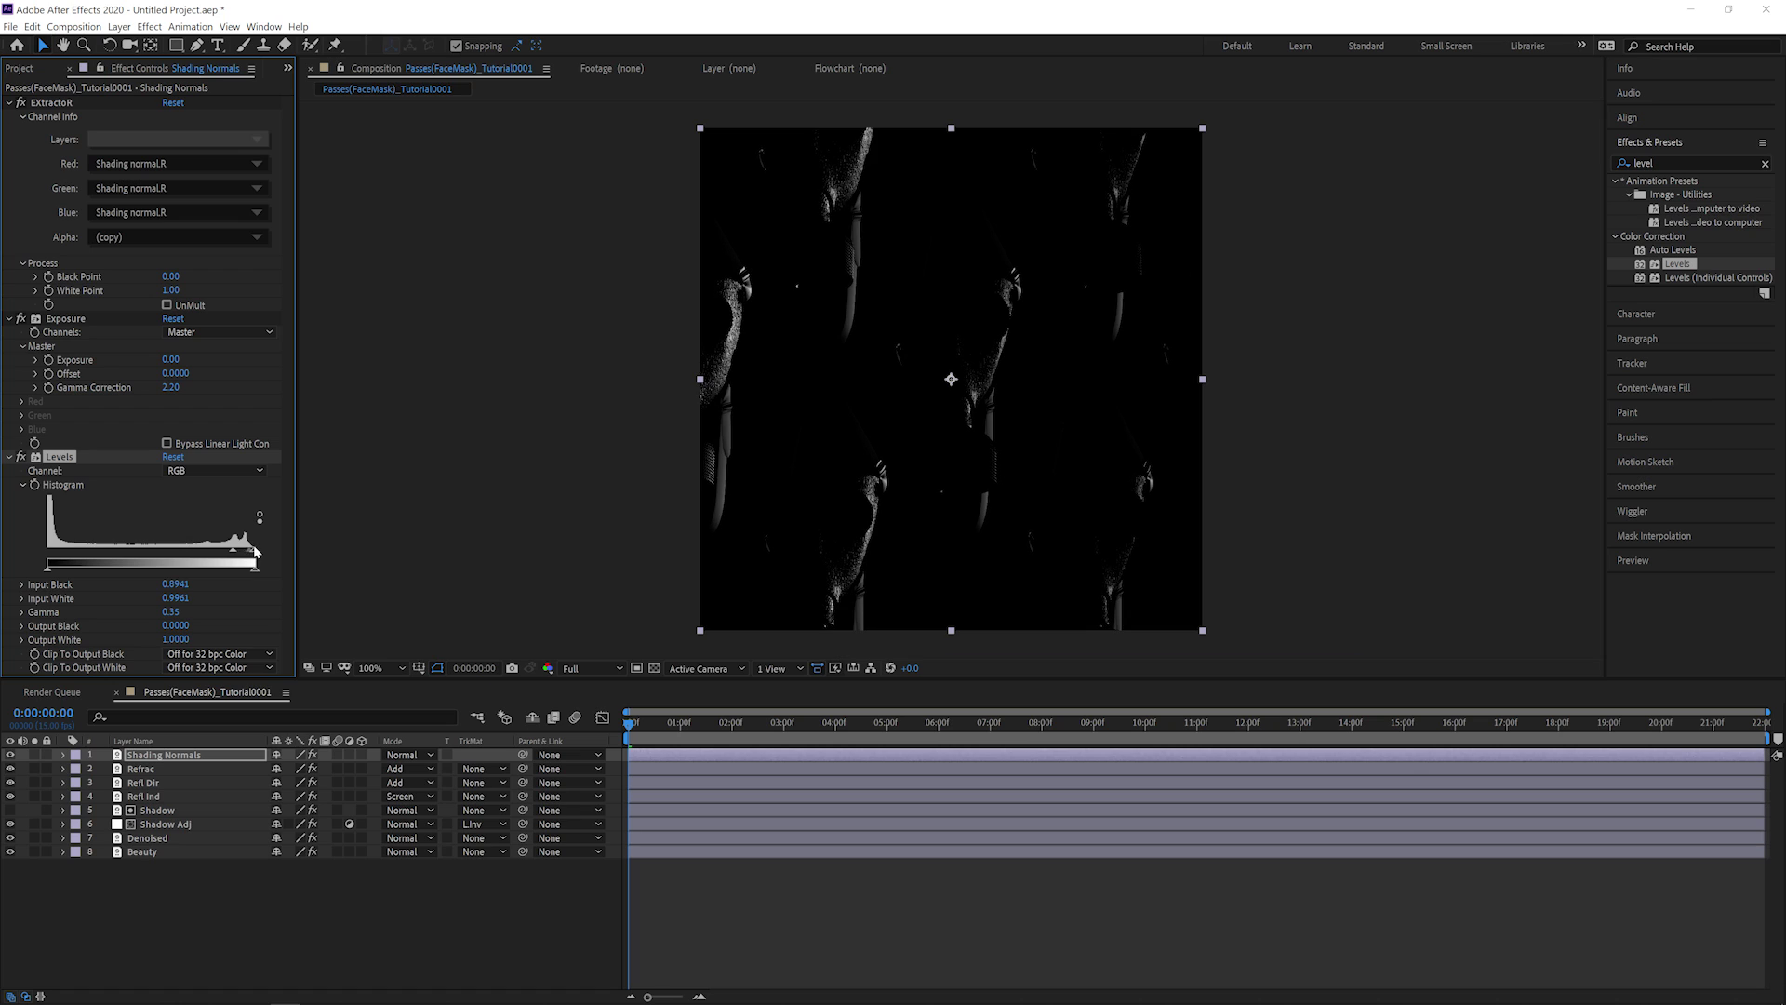
Create an adjustment layer named Normals Adj above Refrac and give it Shading Normals as a Luma Matte.
left_click(165, 769)
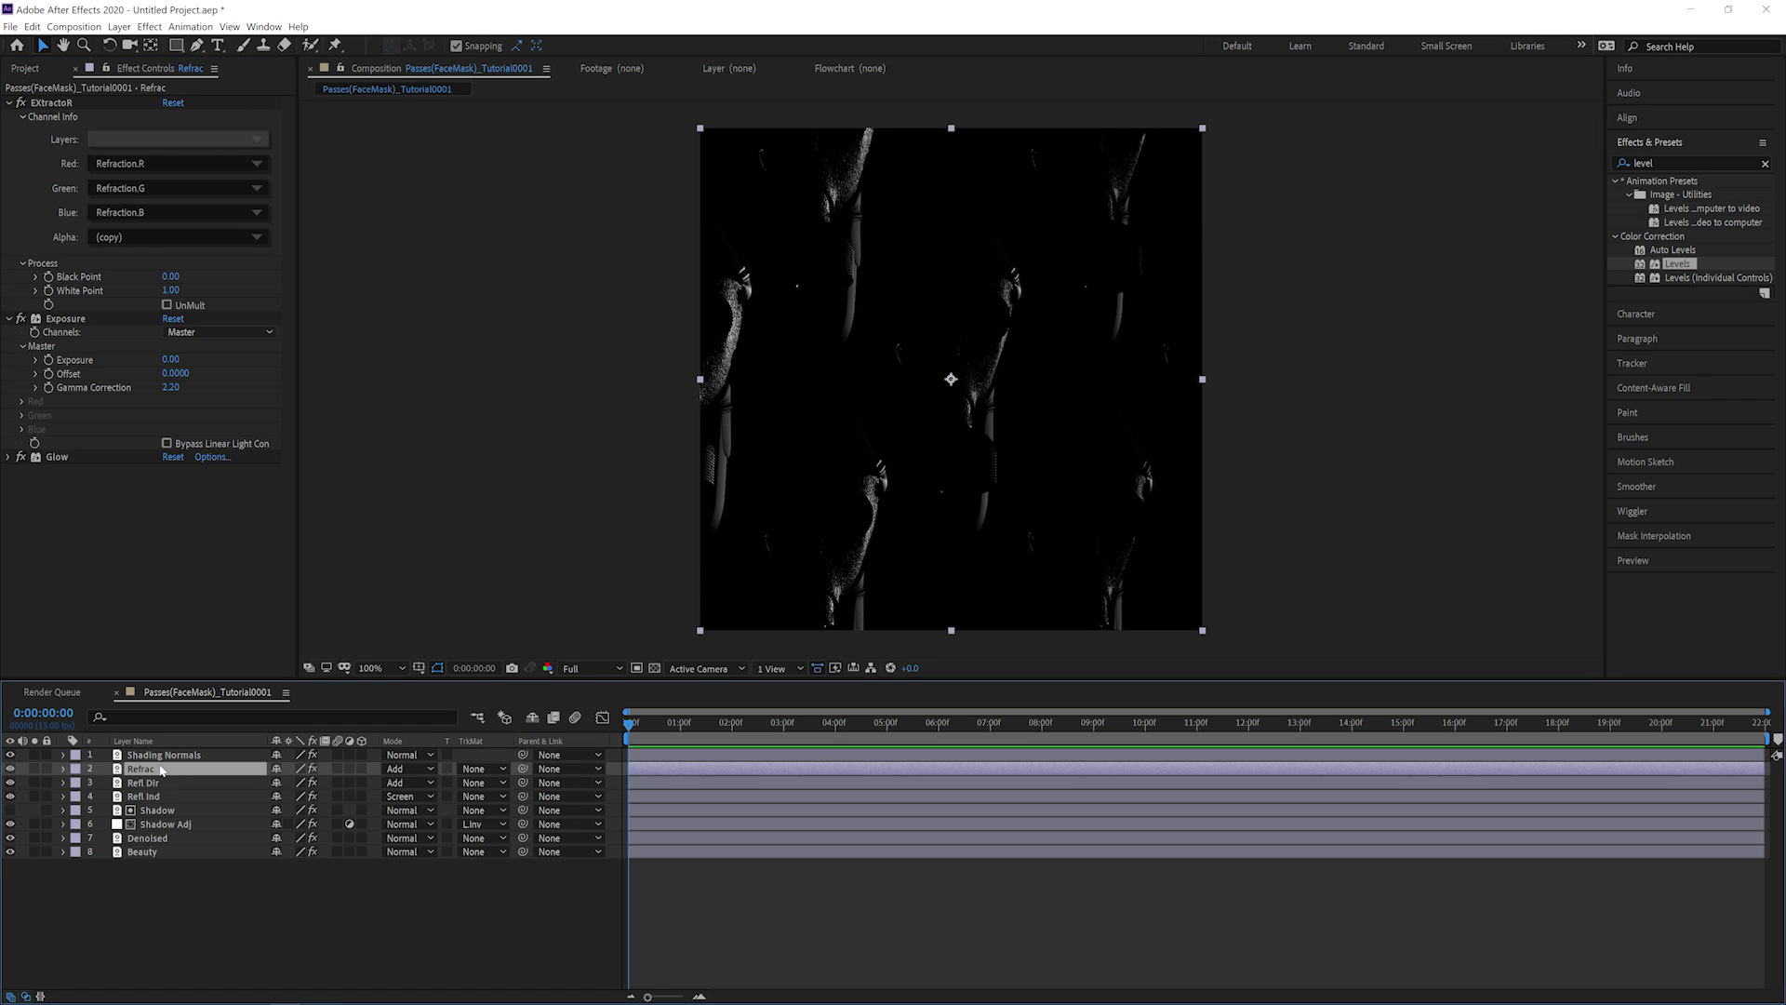
key("ctrl+alt+y")
key("Return")
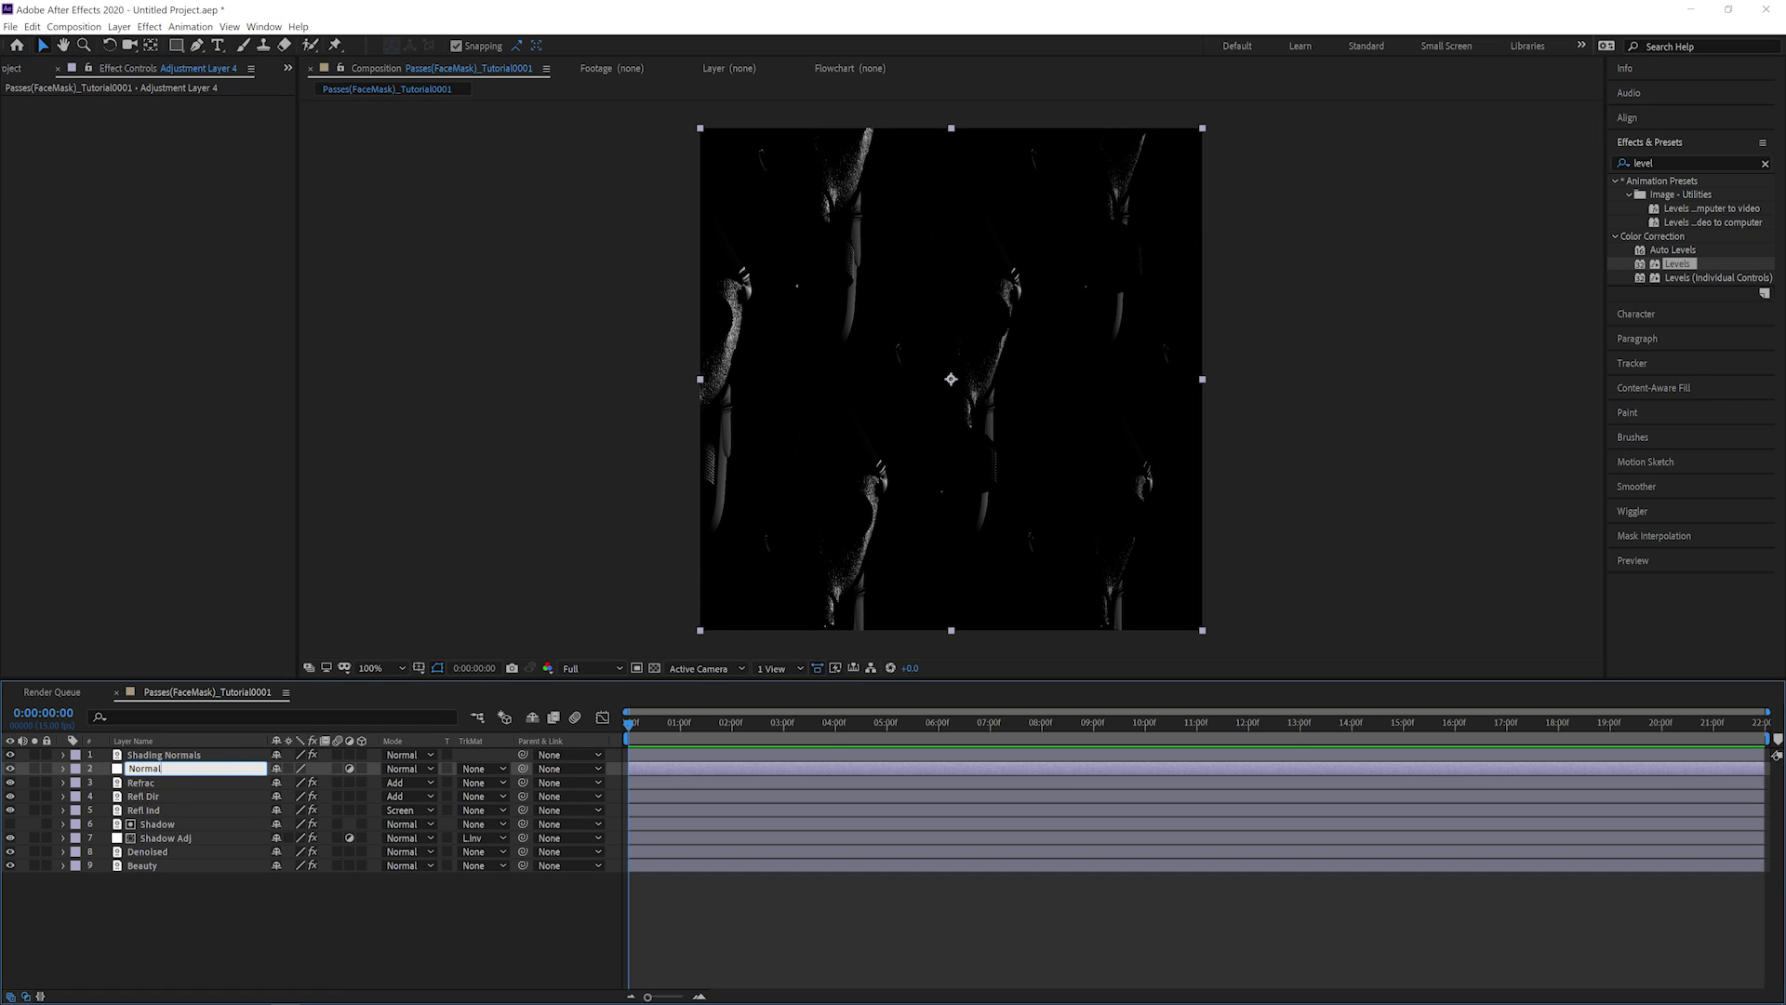
key("Return")
left_click(483, 769)
left_click(521, 834)
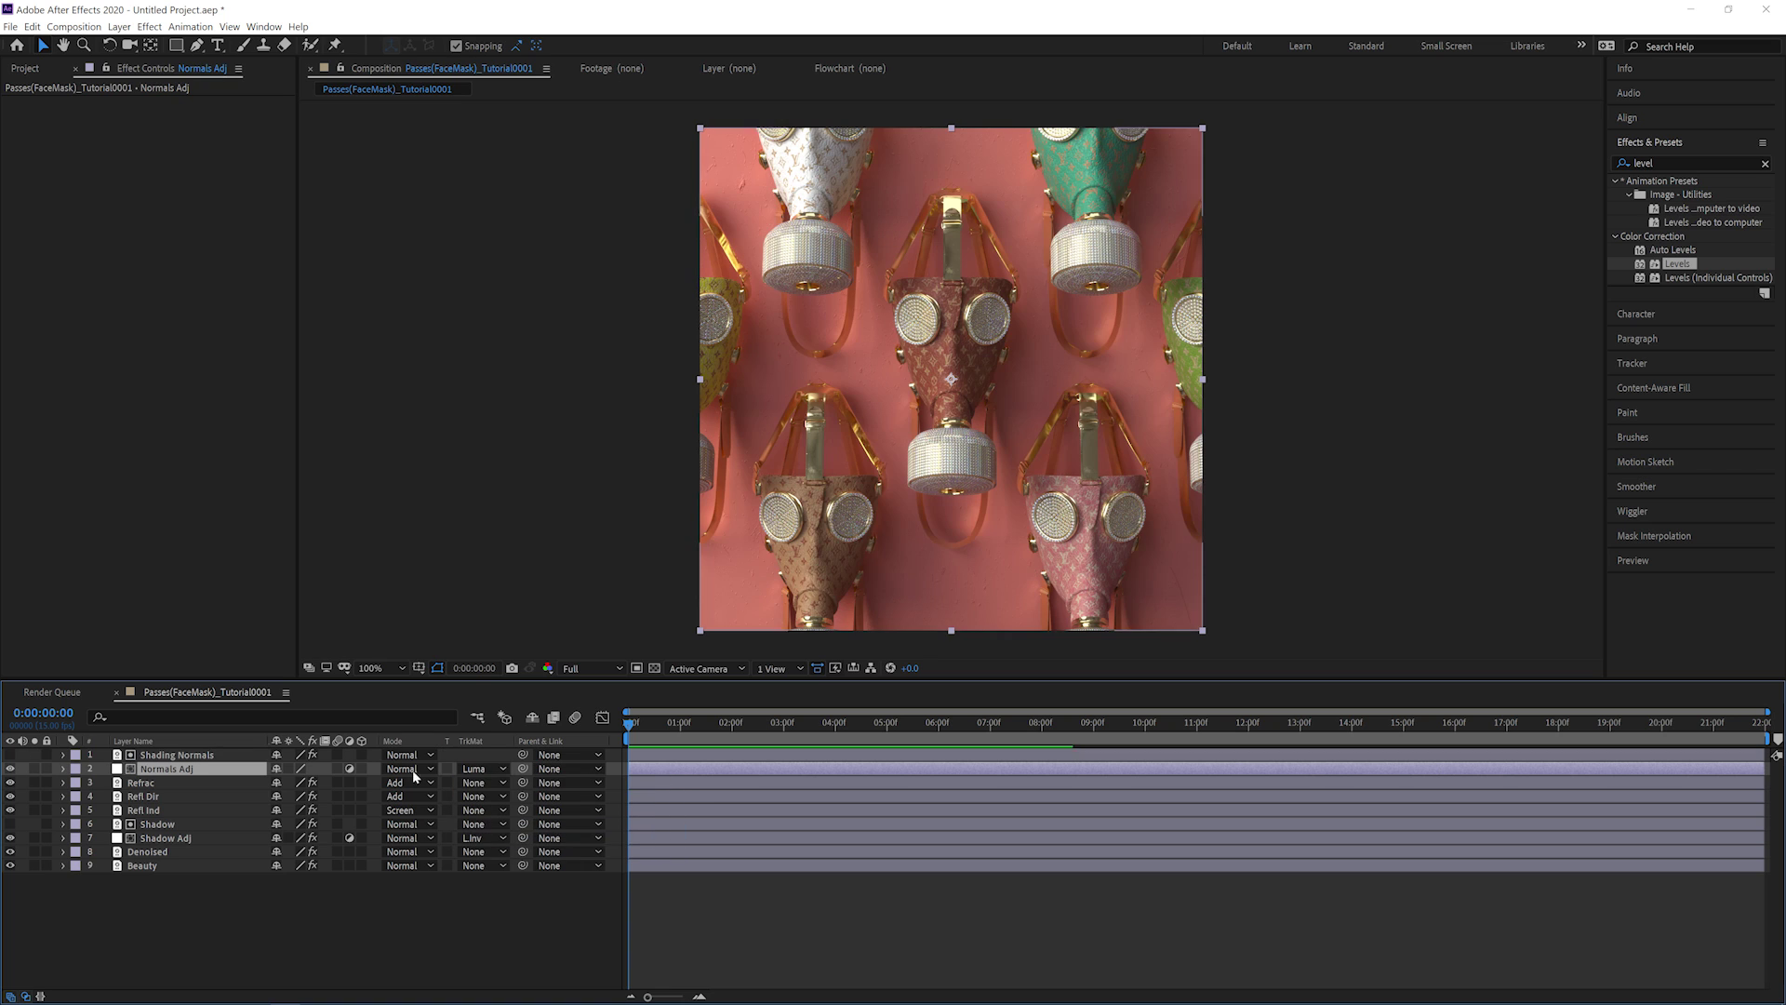
Add a Curves effect to Normals Adj and shape a moderate brightening curve, comparing the image with and without it.
left_click(1672, 165)
type("curve")
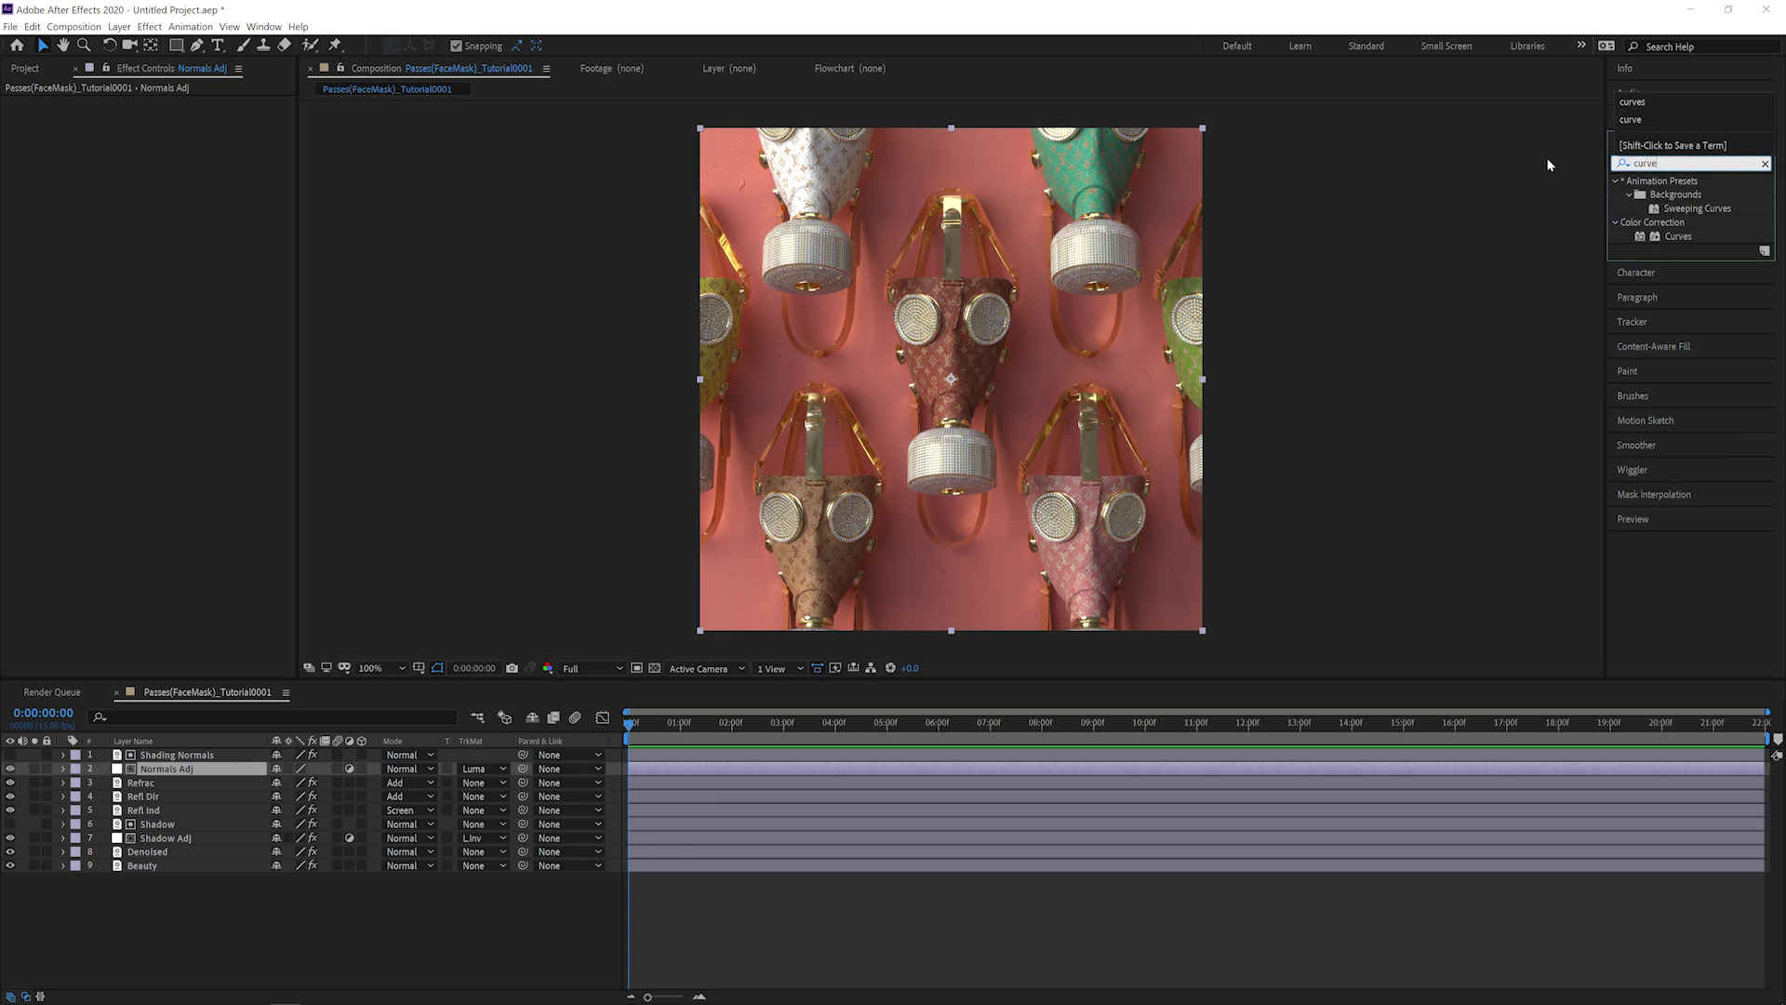
double_click(1688, 237)
left_click_drag(188, 221, 153, 207)
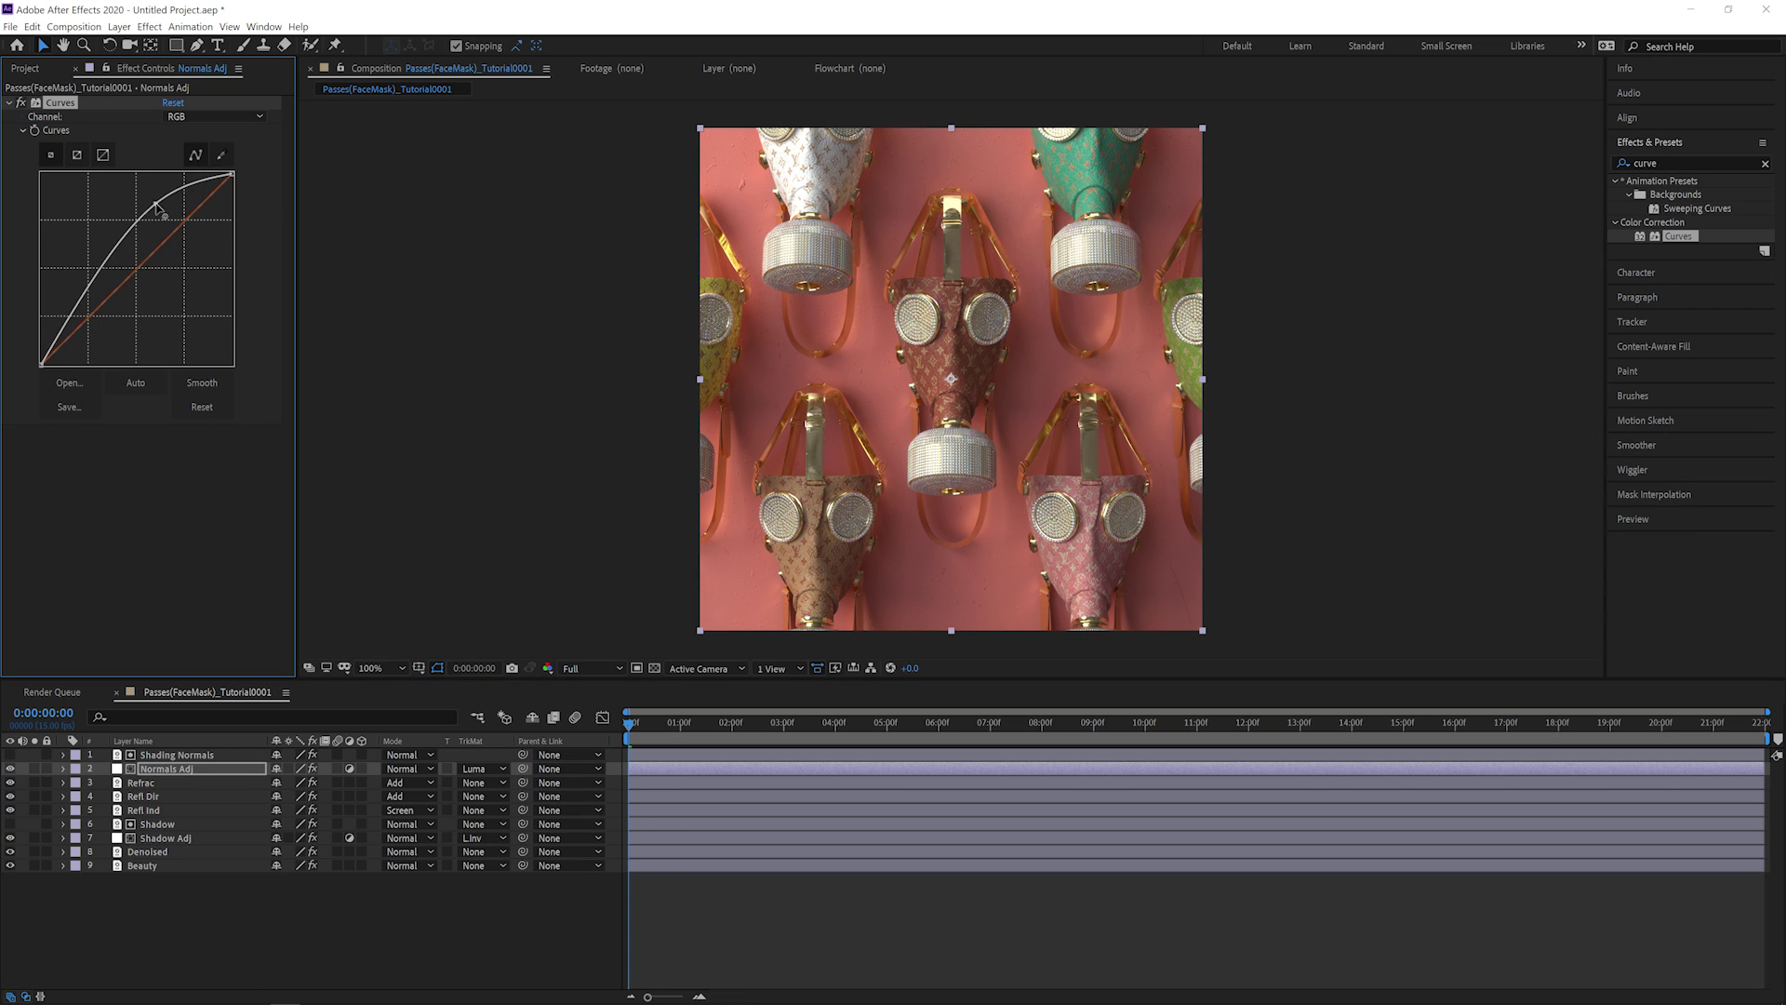
left_click(10, 769)
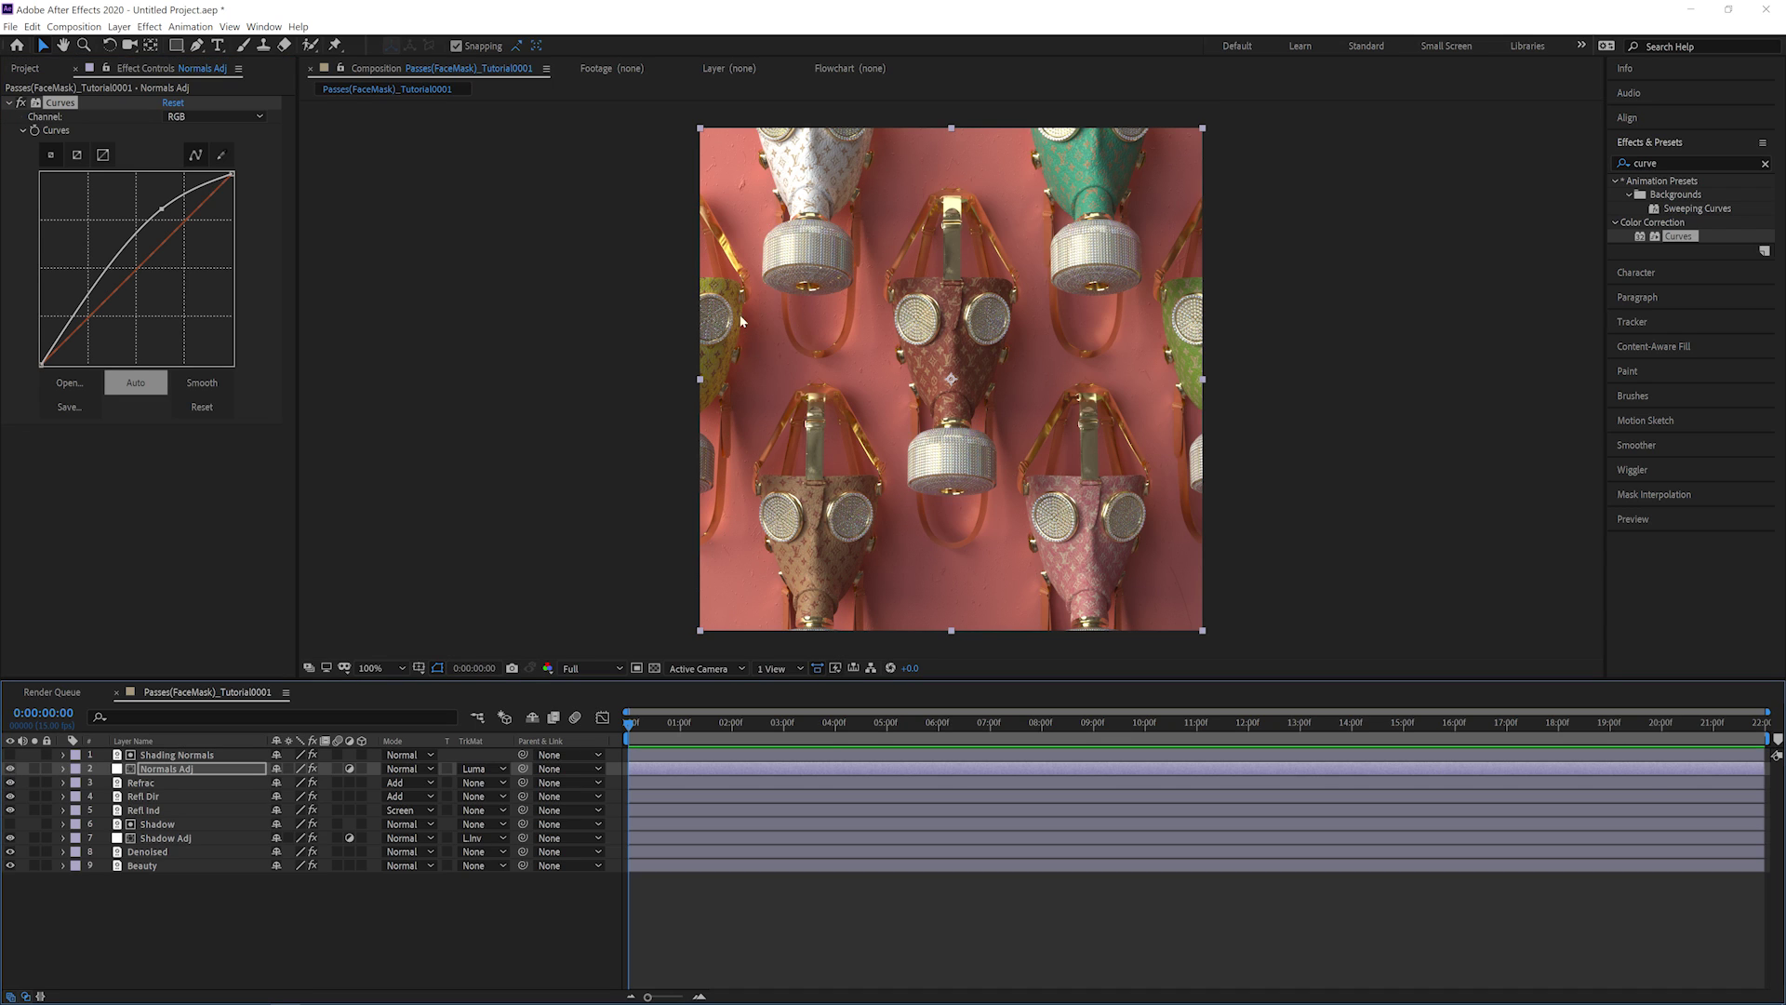
left_click(153, 772)
left_click_drag(163, 207, 168, 211)
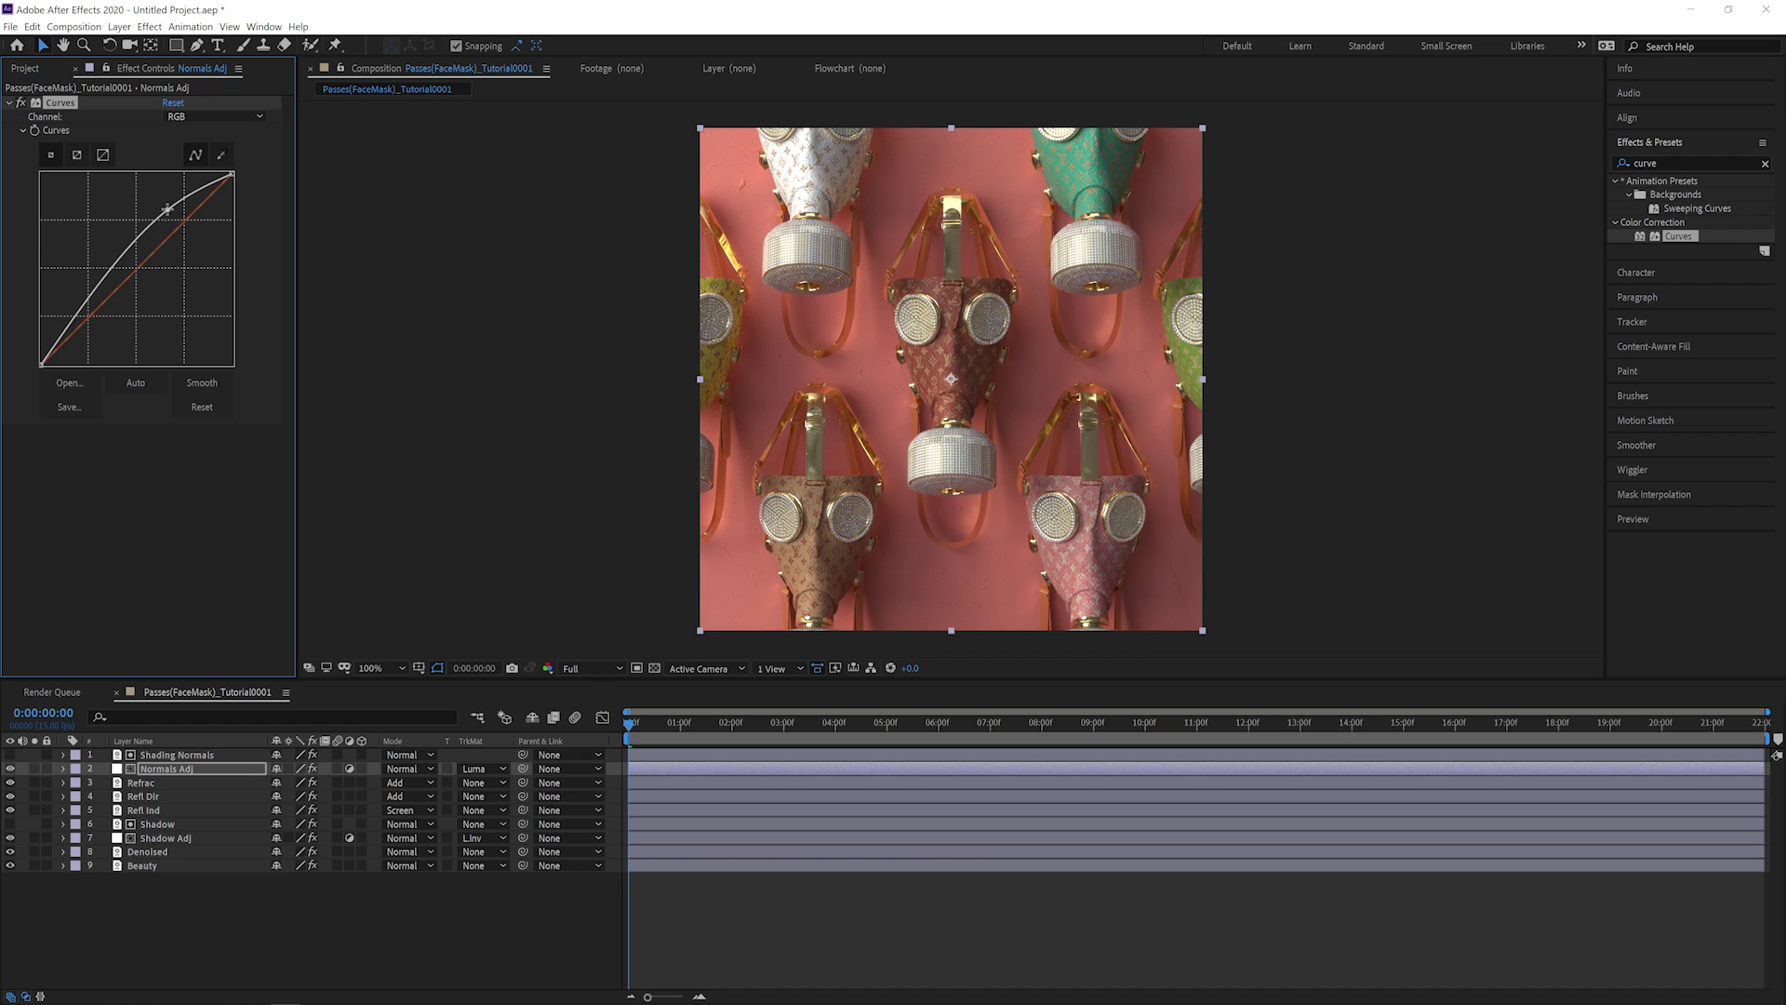
Duplicate the Shading Normals layer, remove its Levels effect, make it visible and extract the Ambient occlusion pass.
left_click(190, 755)
key("ctrl+d")
left_click(53, 457)
key("Delete")
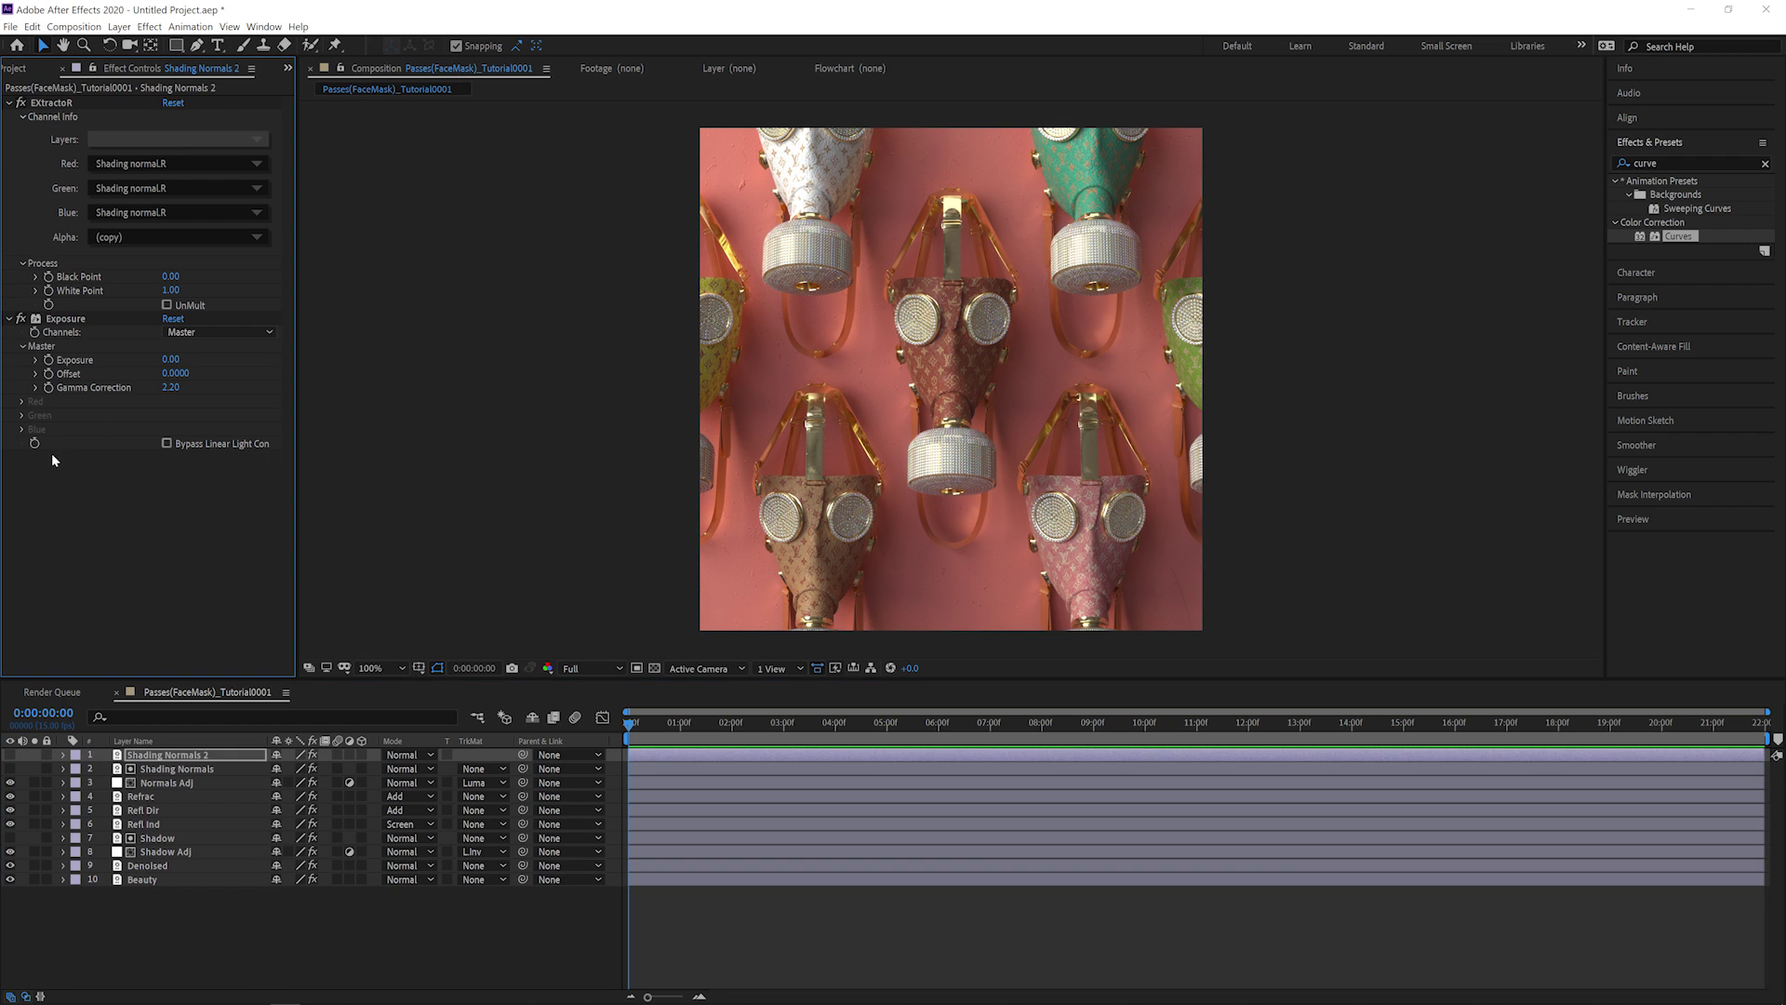
left_click(10, 755)
left_click(150, 142)
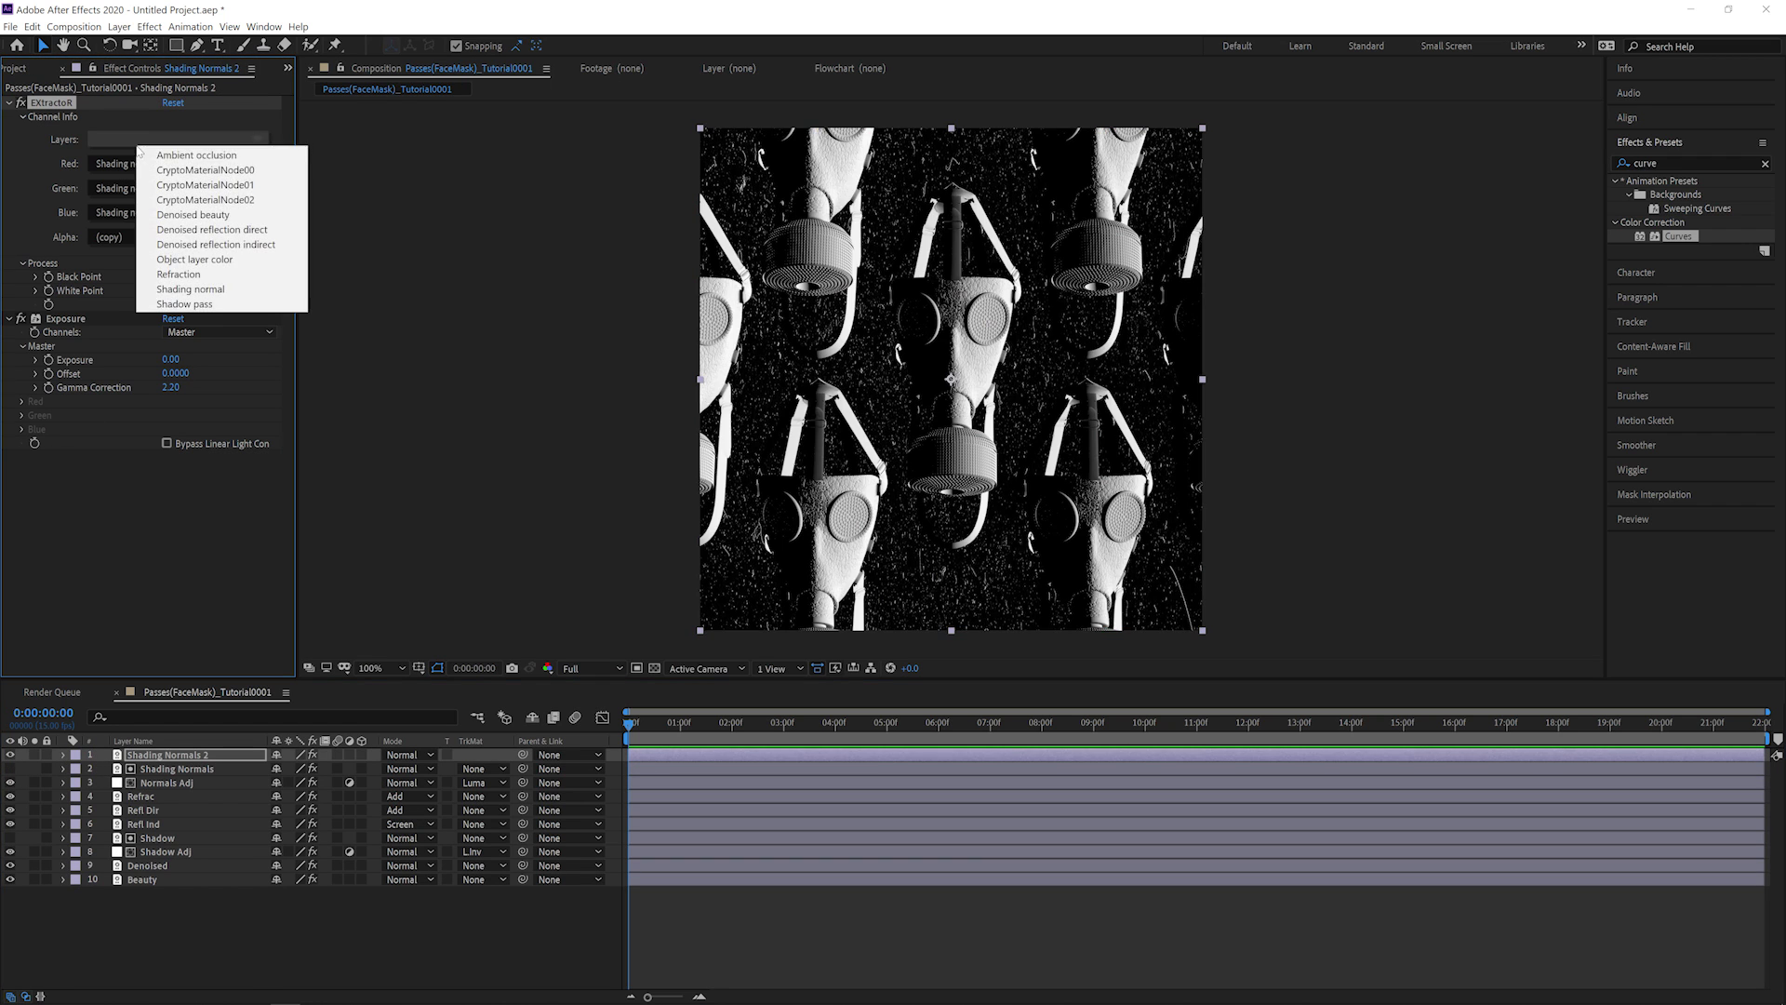
left_click(200, 154)
Try blending the ambient occlusion layer in Multiply mode and compare the image with and without it.
left_click(381, 756)
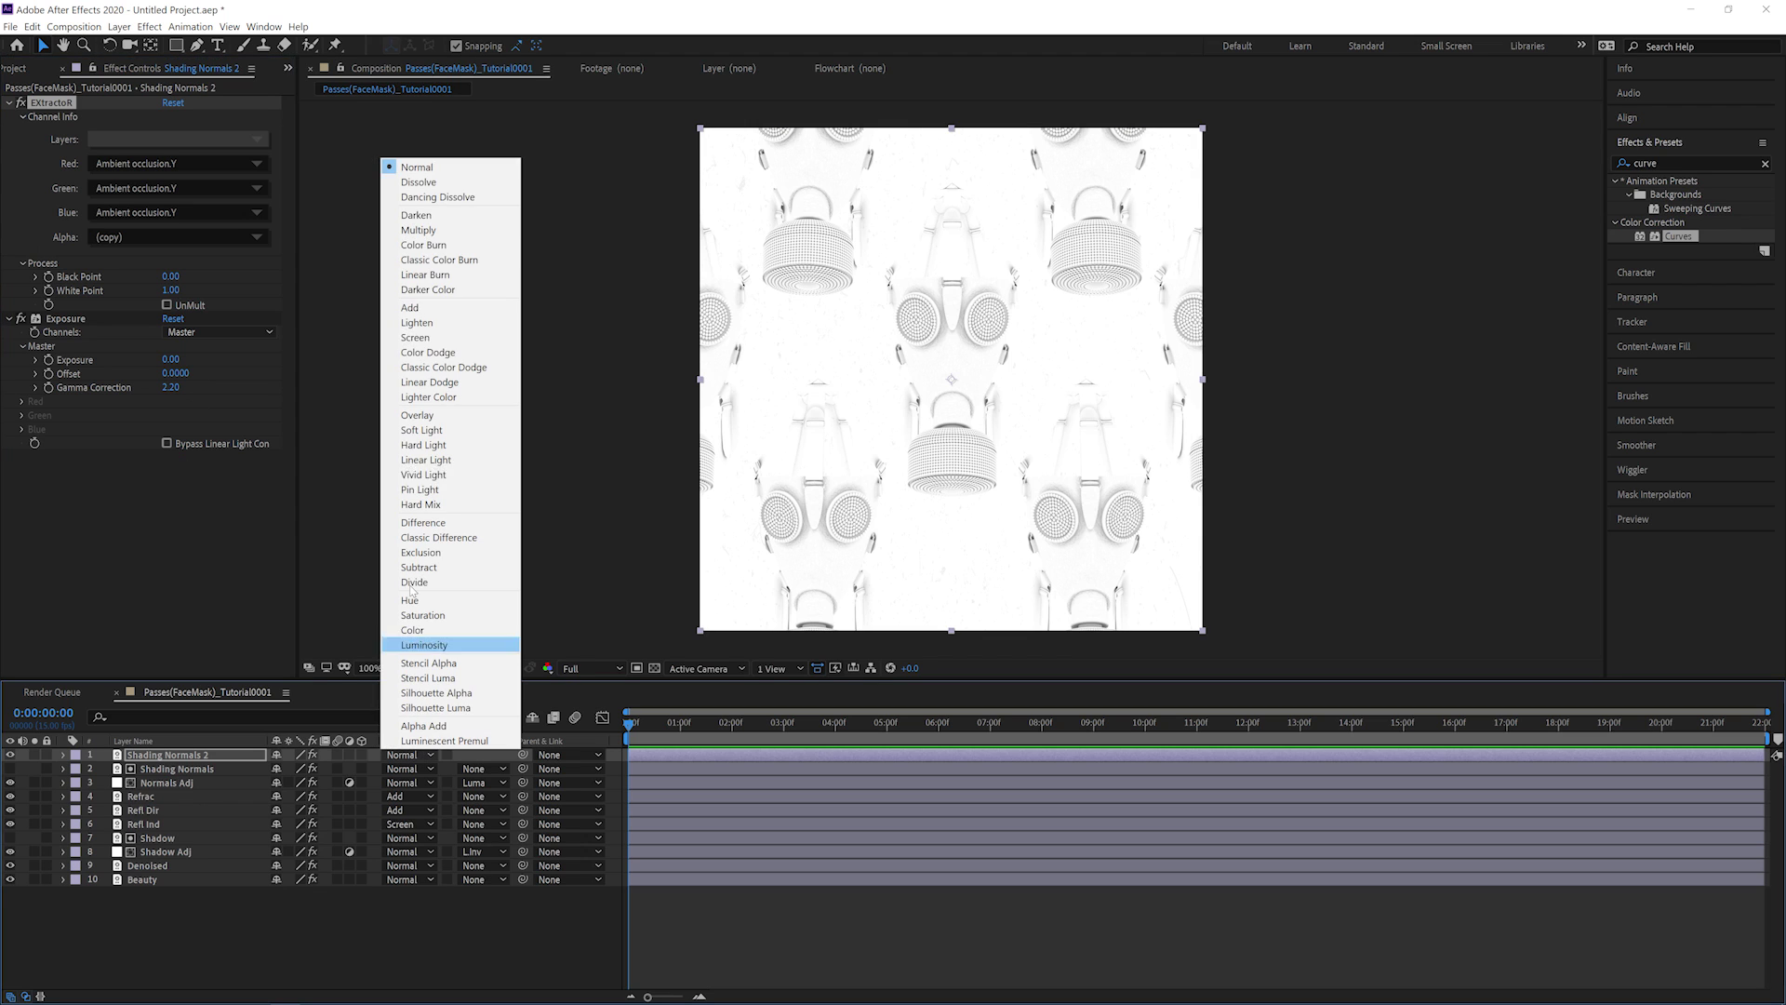
left_click(403, 230)
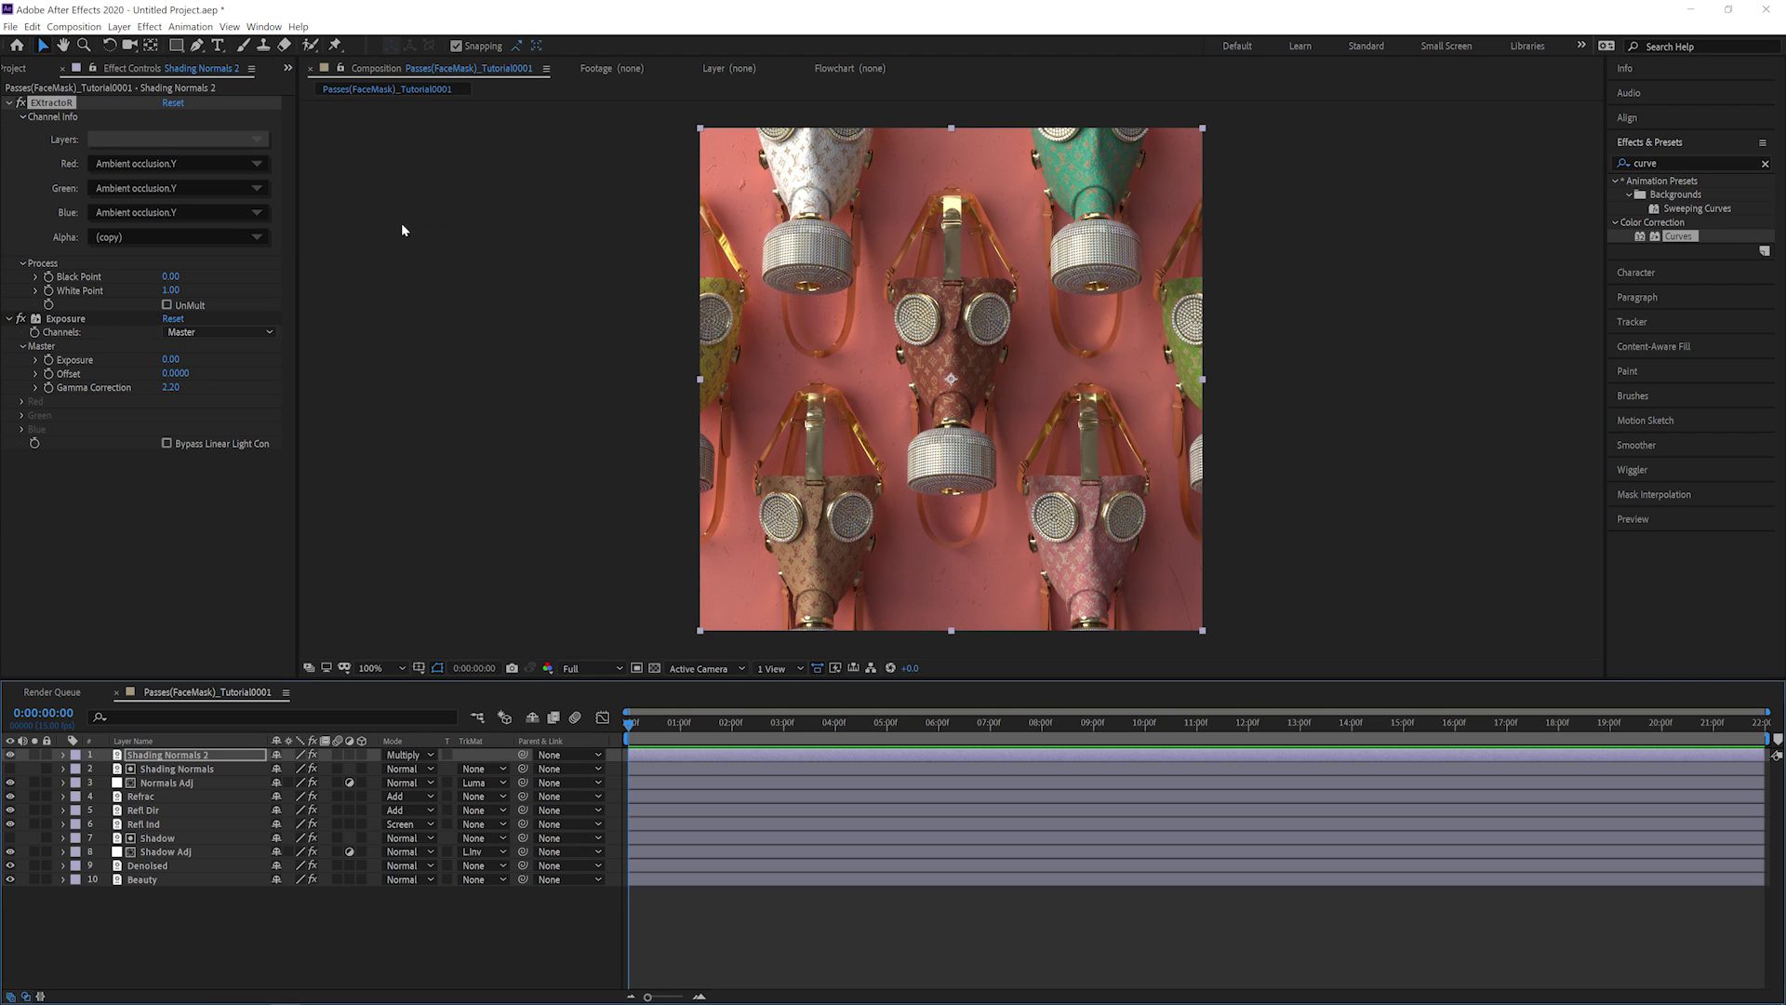
left_click(13, 754)
left_click(13, 755)
left_click(13, 755)
left_click(13, 754)
left_click(11, 755)
left_click(11, 756)
Try a lower opacity on the ambient occlusion layer and return it to 100%.
left_click(225, 754)
key("t")
left_click_drag(279, 769, 221, 781)
left_click(279, 768)
type("100")
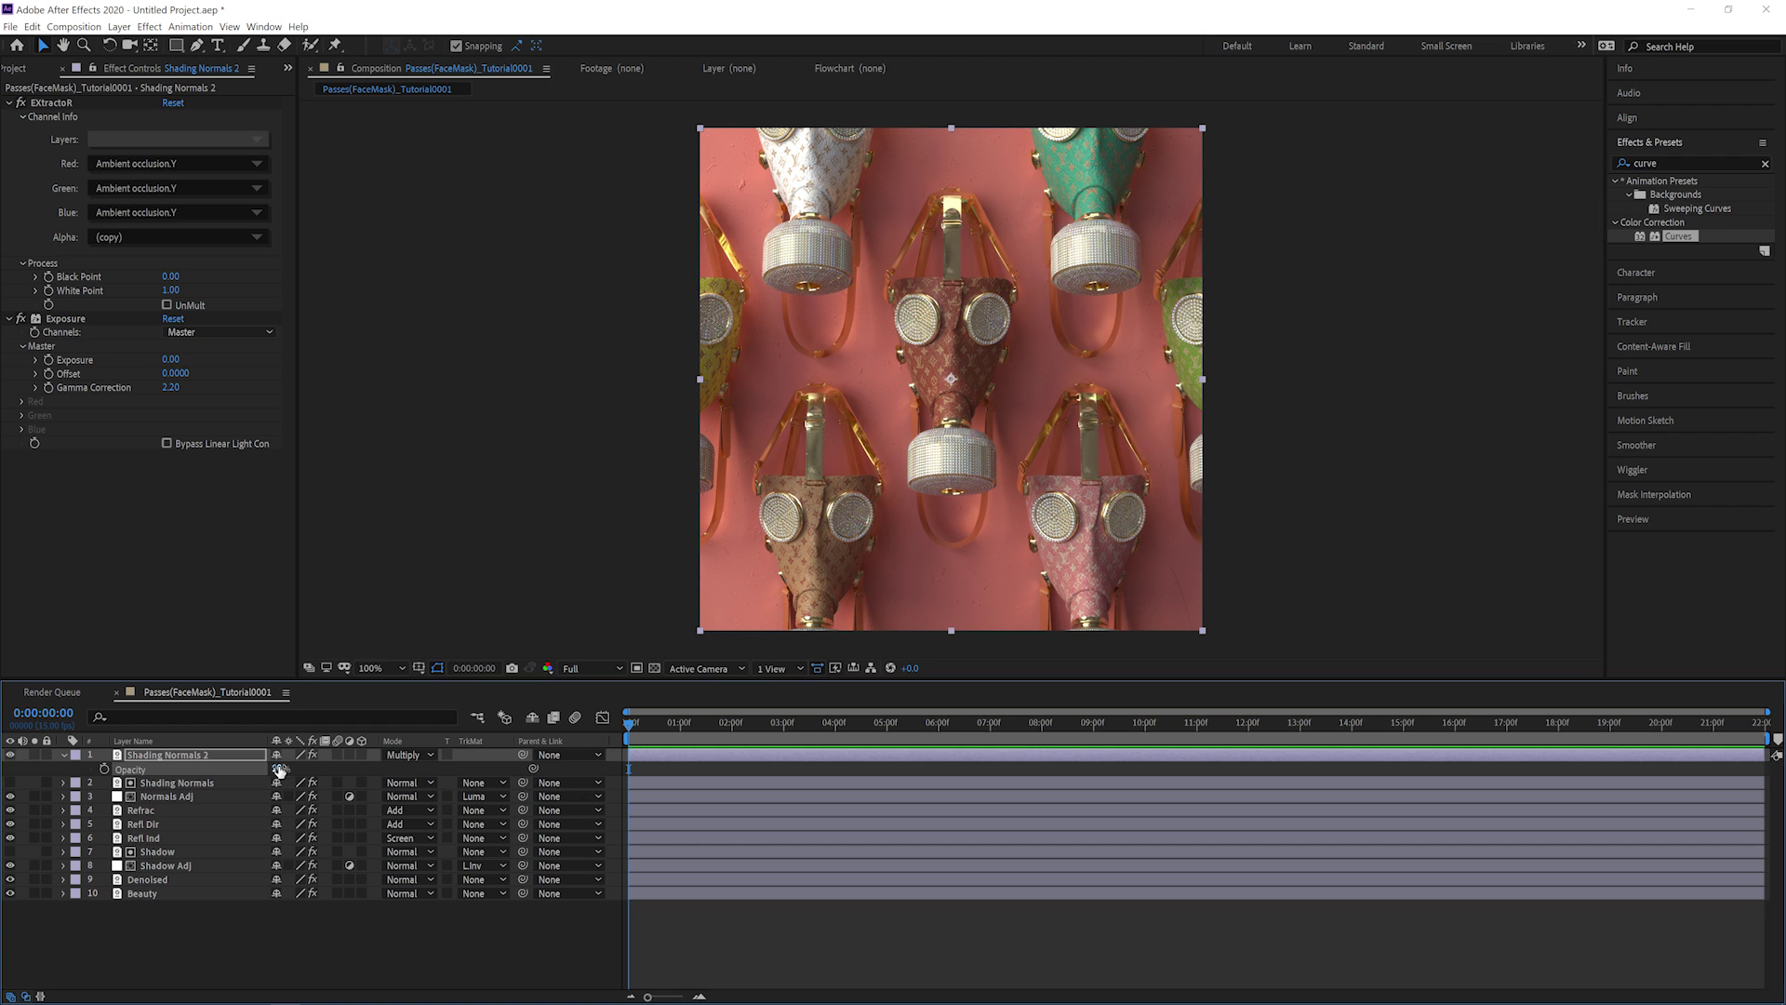
Set the ambient occlusion layer's exposure to 1.02 and gamma correction to 1.06, and return its blend mode to Normal.
left_click(34, 755)
mouse_move(166, 360)
left_mouse_down()
mouse_move(232, 348)
mouse_move(80, 483)
mouse_move(182, 358)
left_mouse_up()
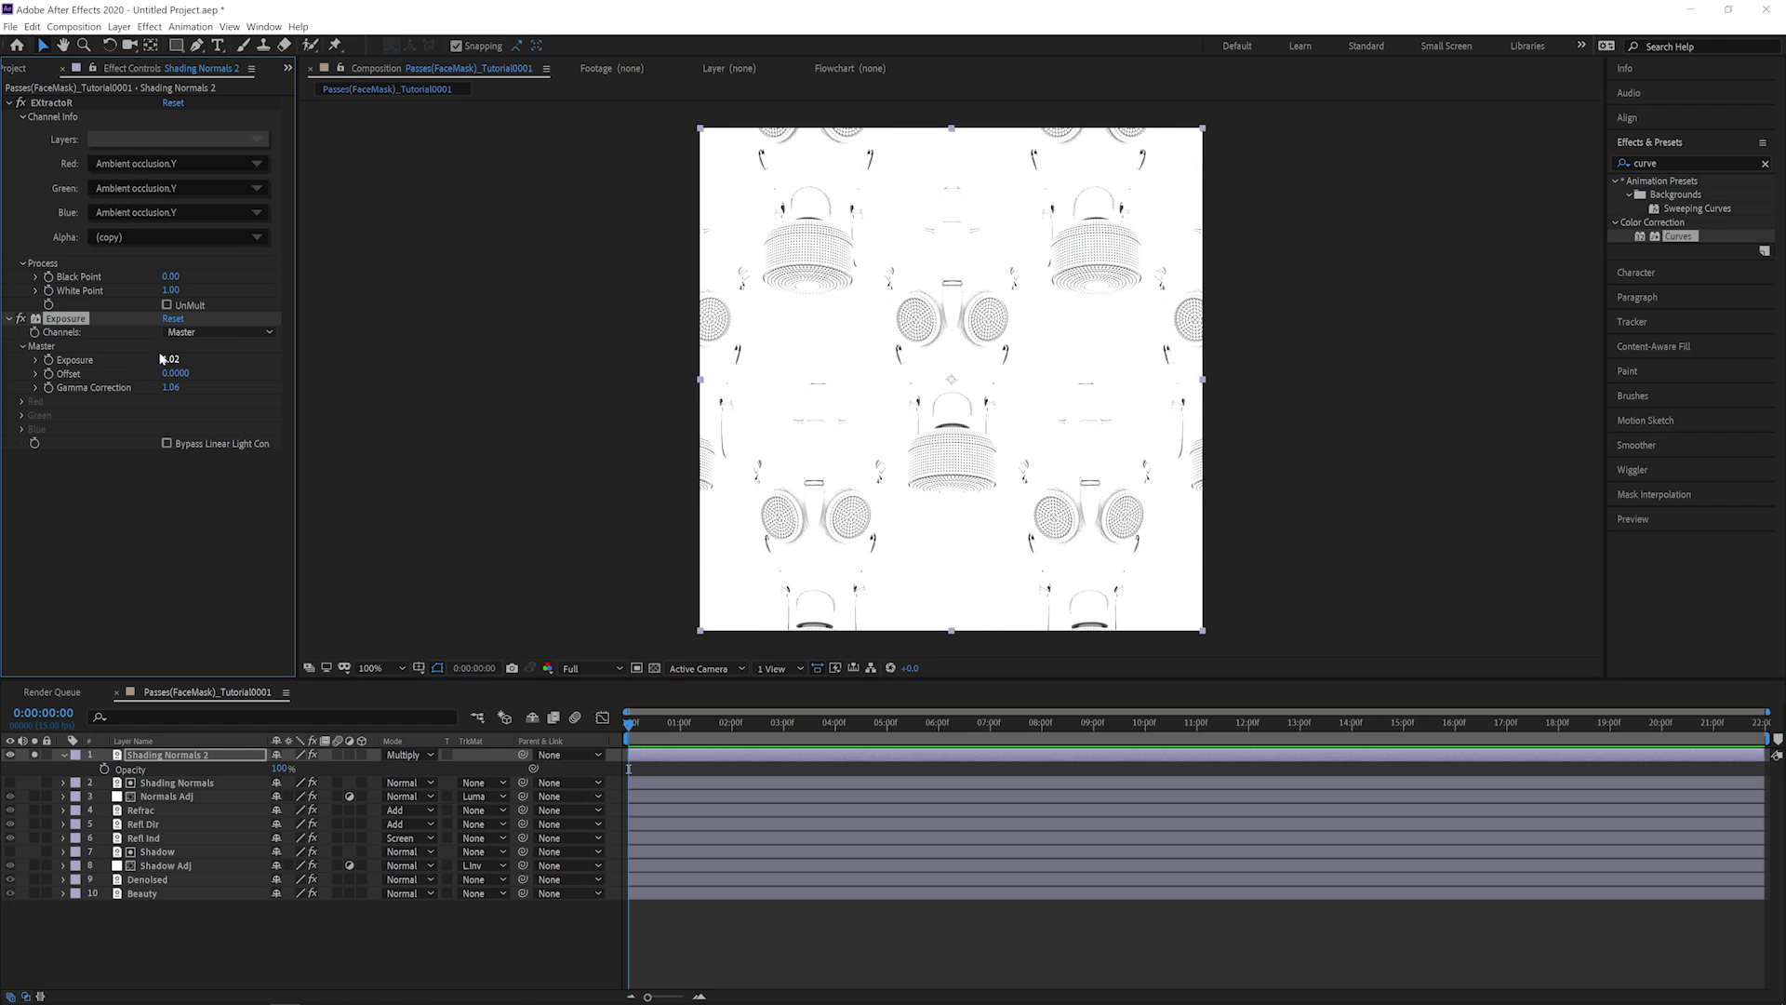
left_click(34, 754)
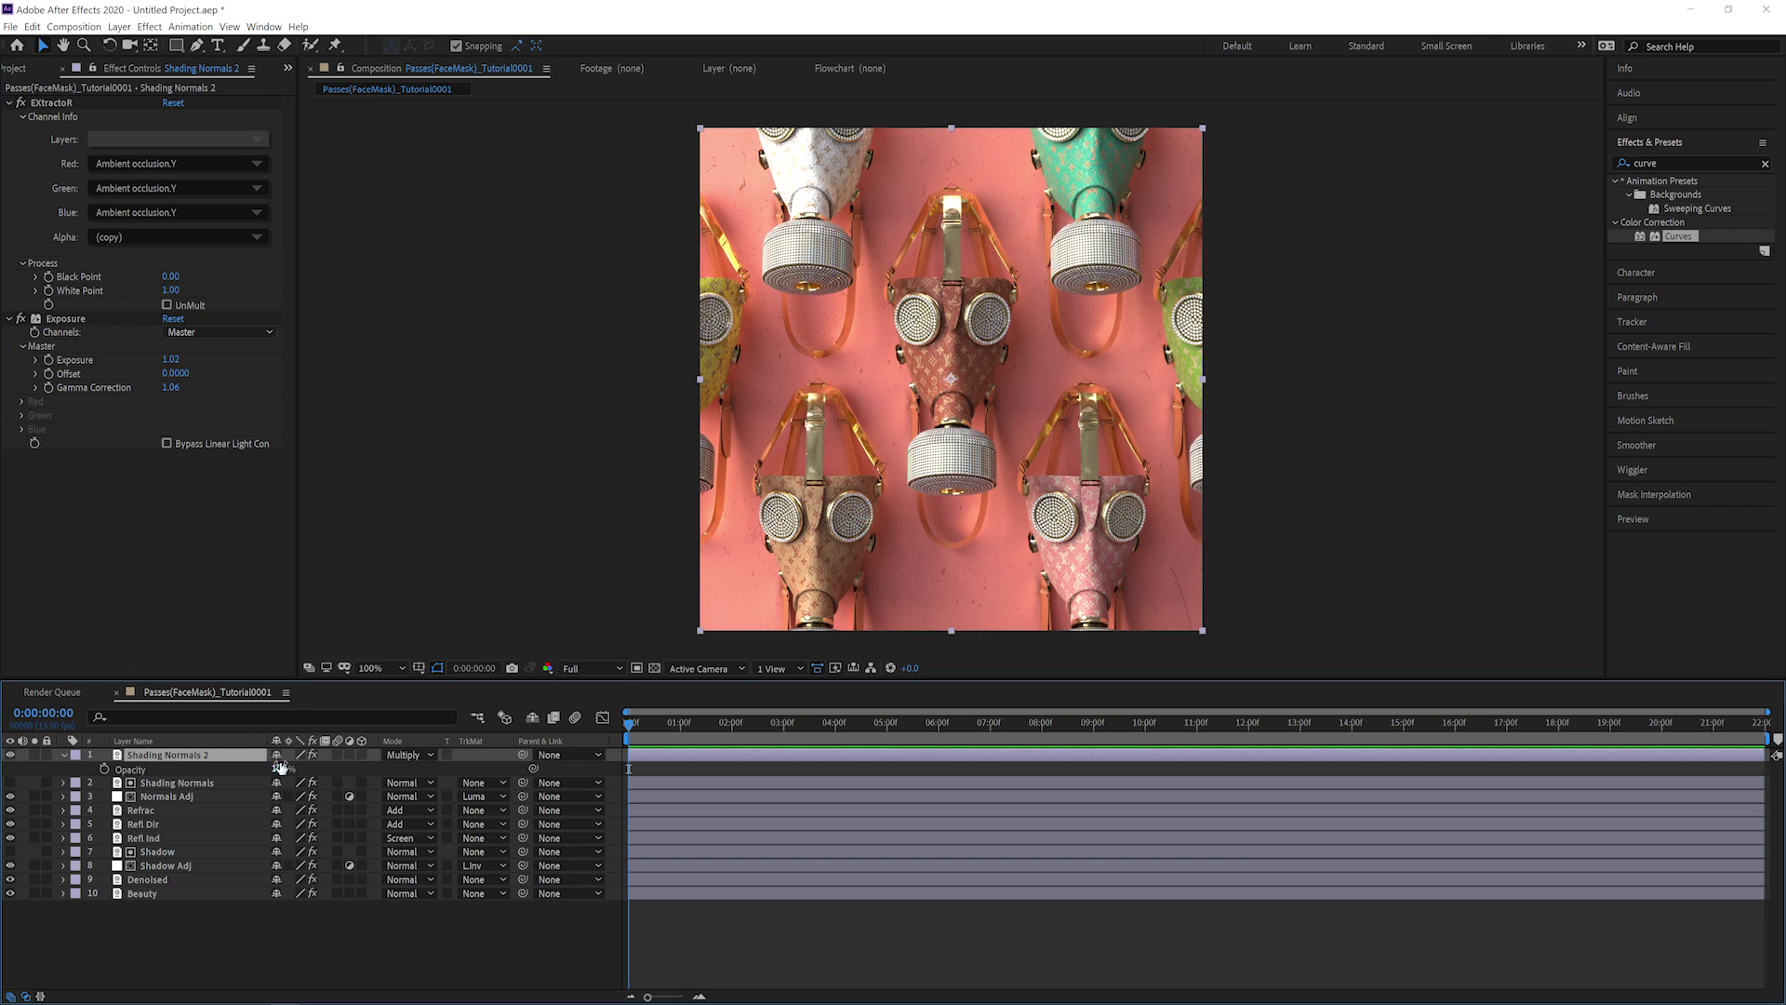
left_click(406, 754)
left_click(410, 169)
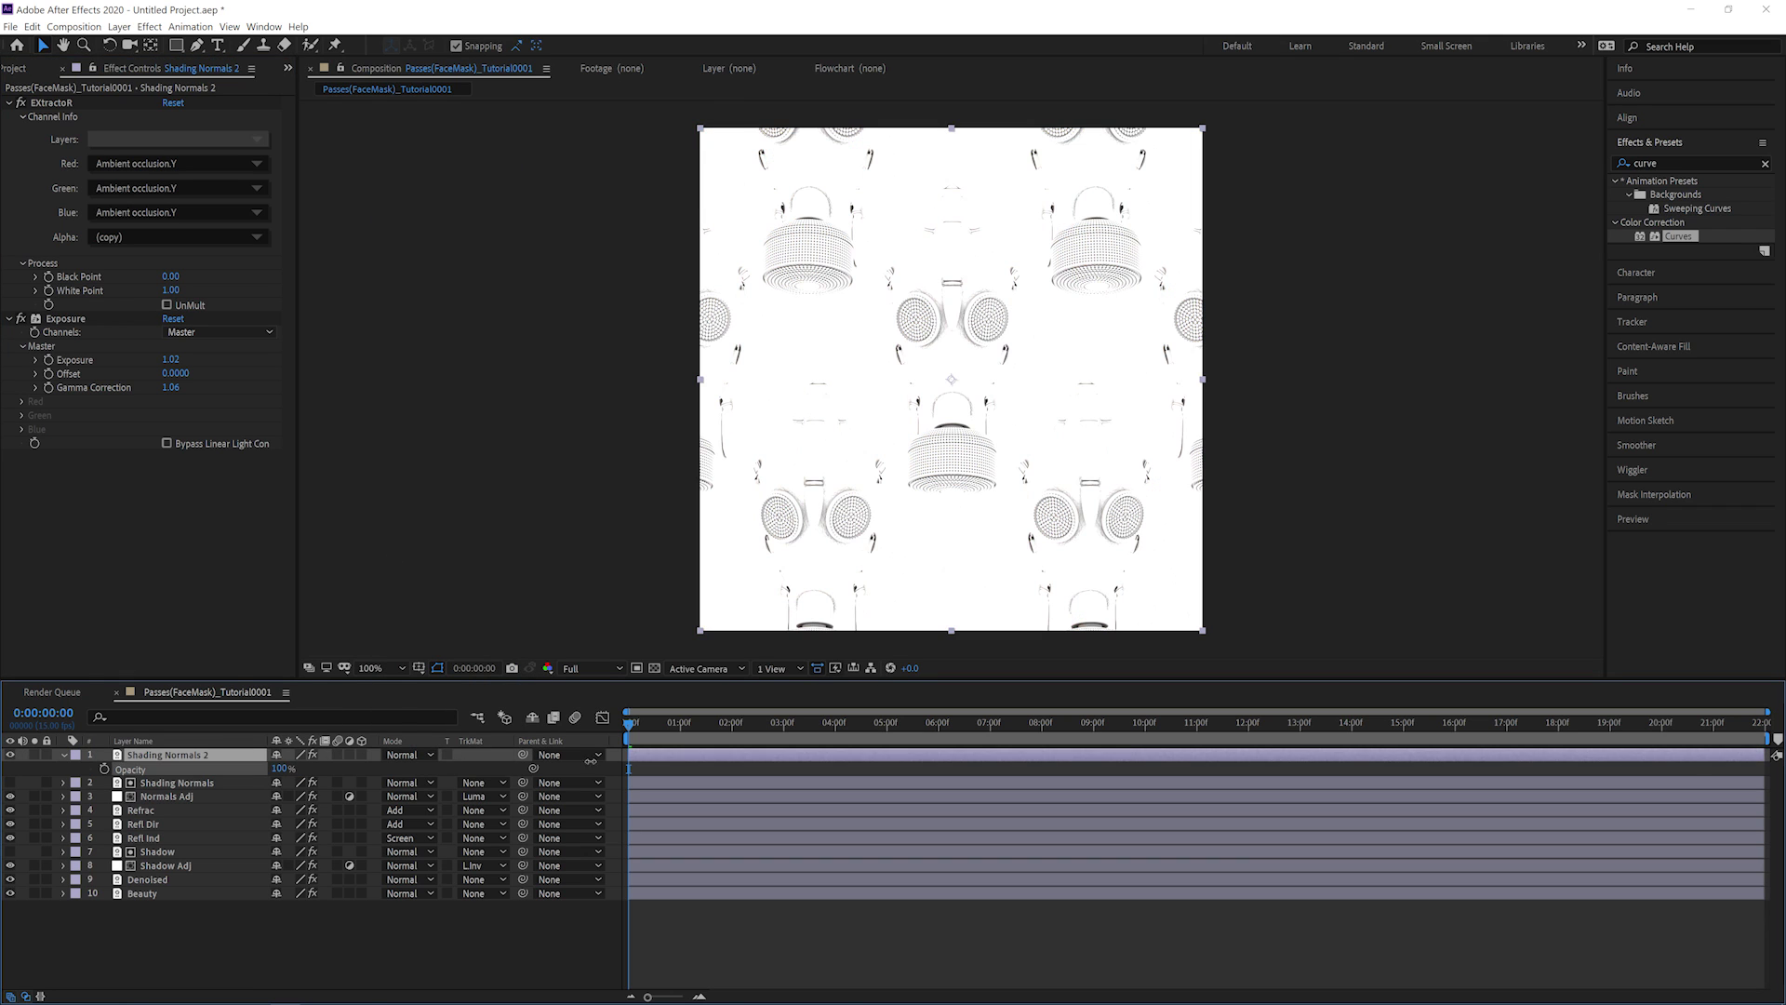
Create an adjustment layer named AO Adj directly below the ambient occlusion layer and rename the occlusion layer AO.
left_click(213, 784)
key("ctrl+alt+y")
key("Return")
type("AO Adj")
key("Return")
left_click(166, 759)
key("Return")
type("AO")
key("Return")
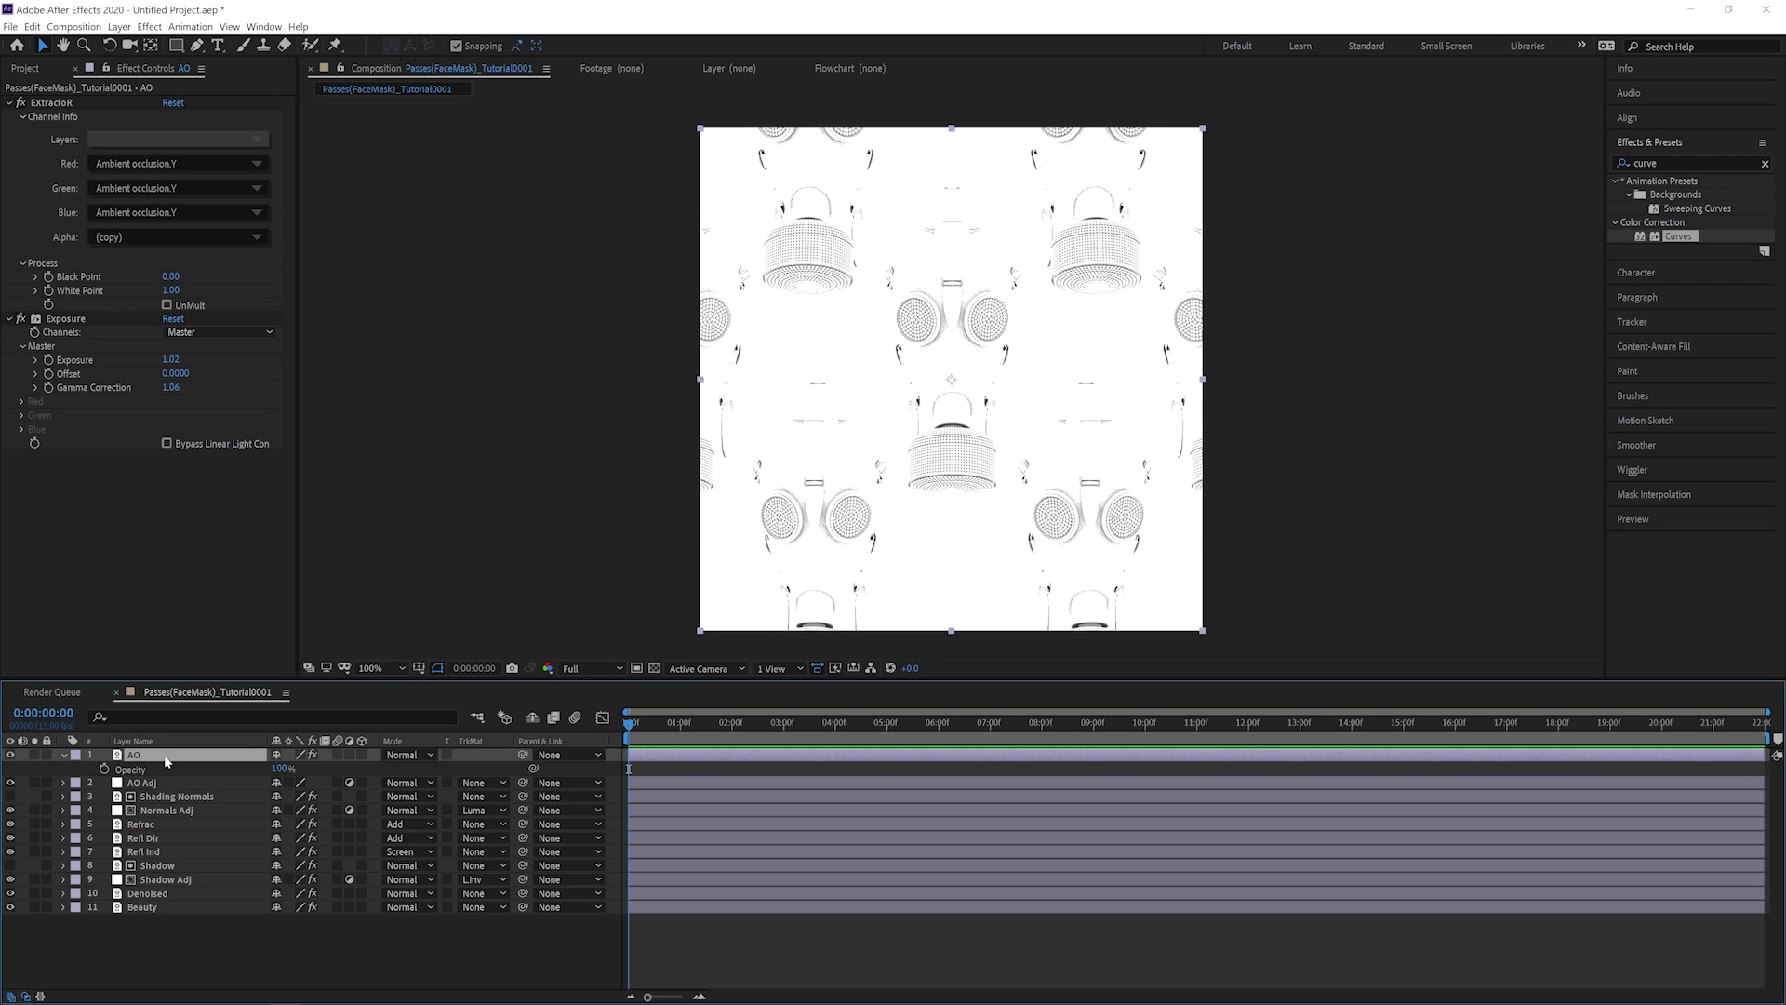
Apply a Curves effect to the AO Adj layer, hide the AO layer and pull the curve's shadows down.
left_click(65, 755)
left_click(222, 773)
double_click(1679, 238)
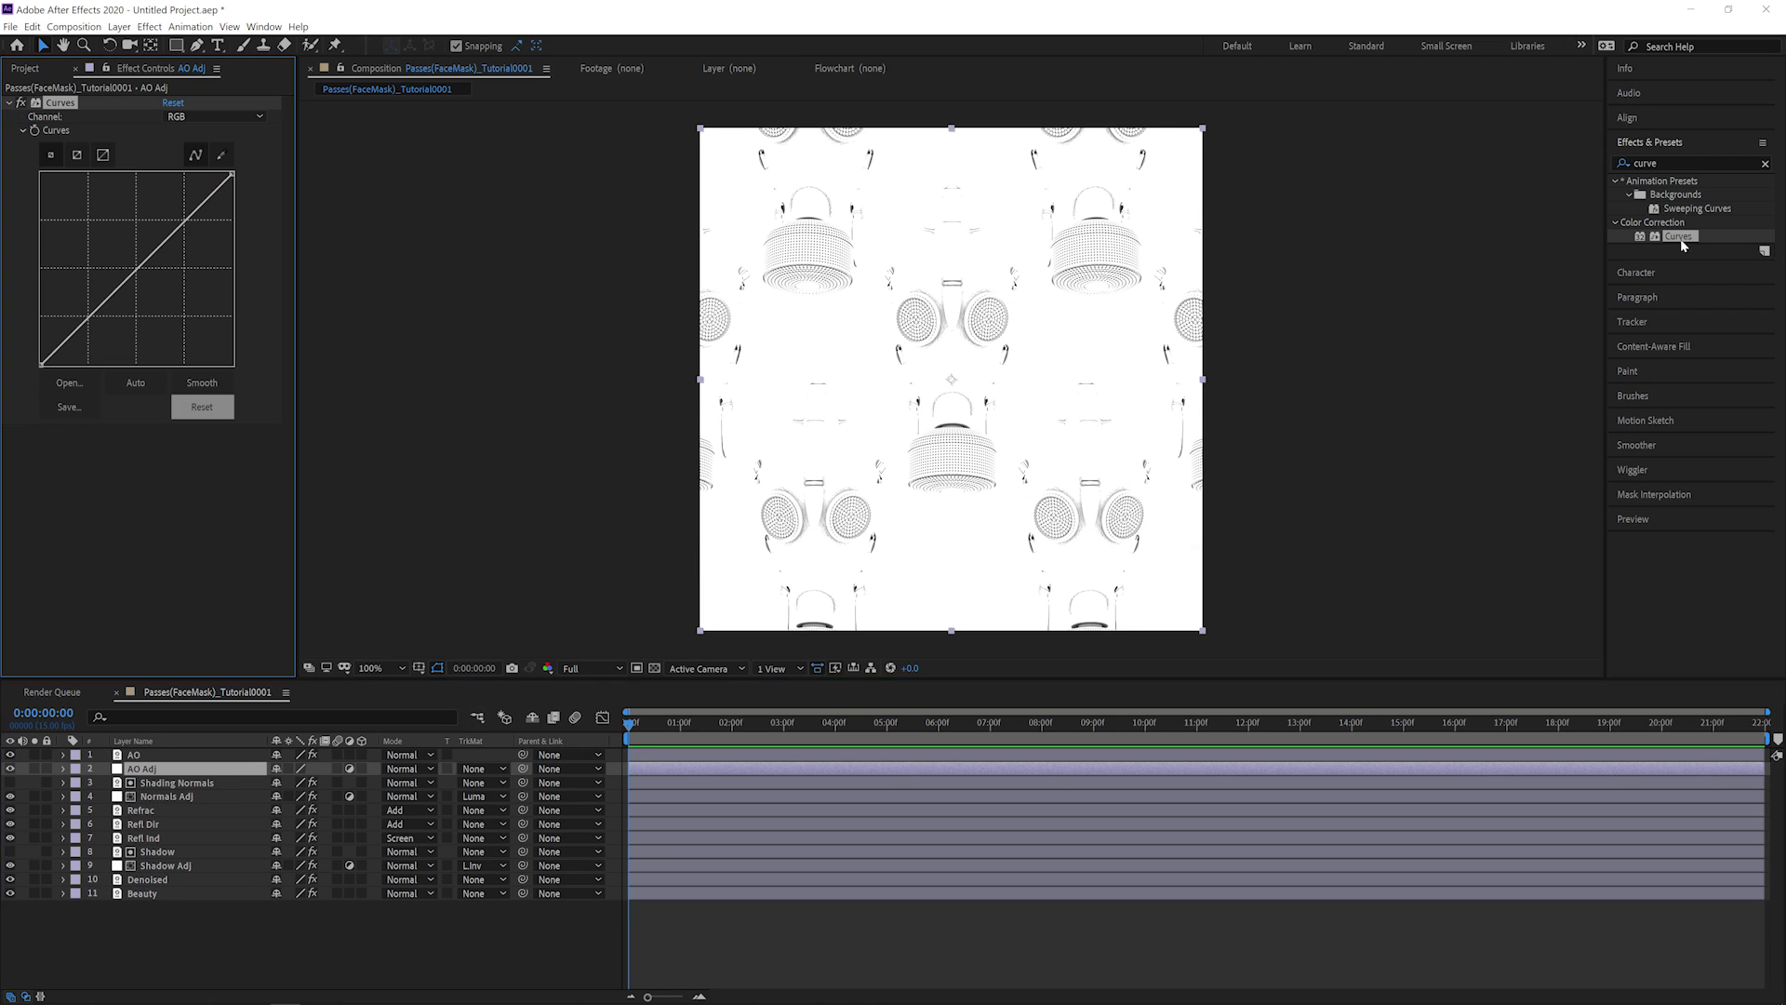
left_click(10, 755)
left_click_drag(84, 321, 96, 337)
Set AO Adj's track matte to the inverted luma of AO and raise the curve's highlights back towards the diagonal.
left_click(485, 768)
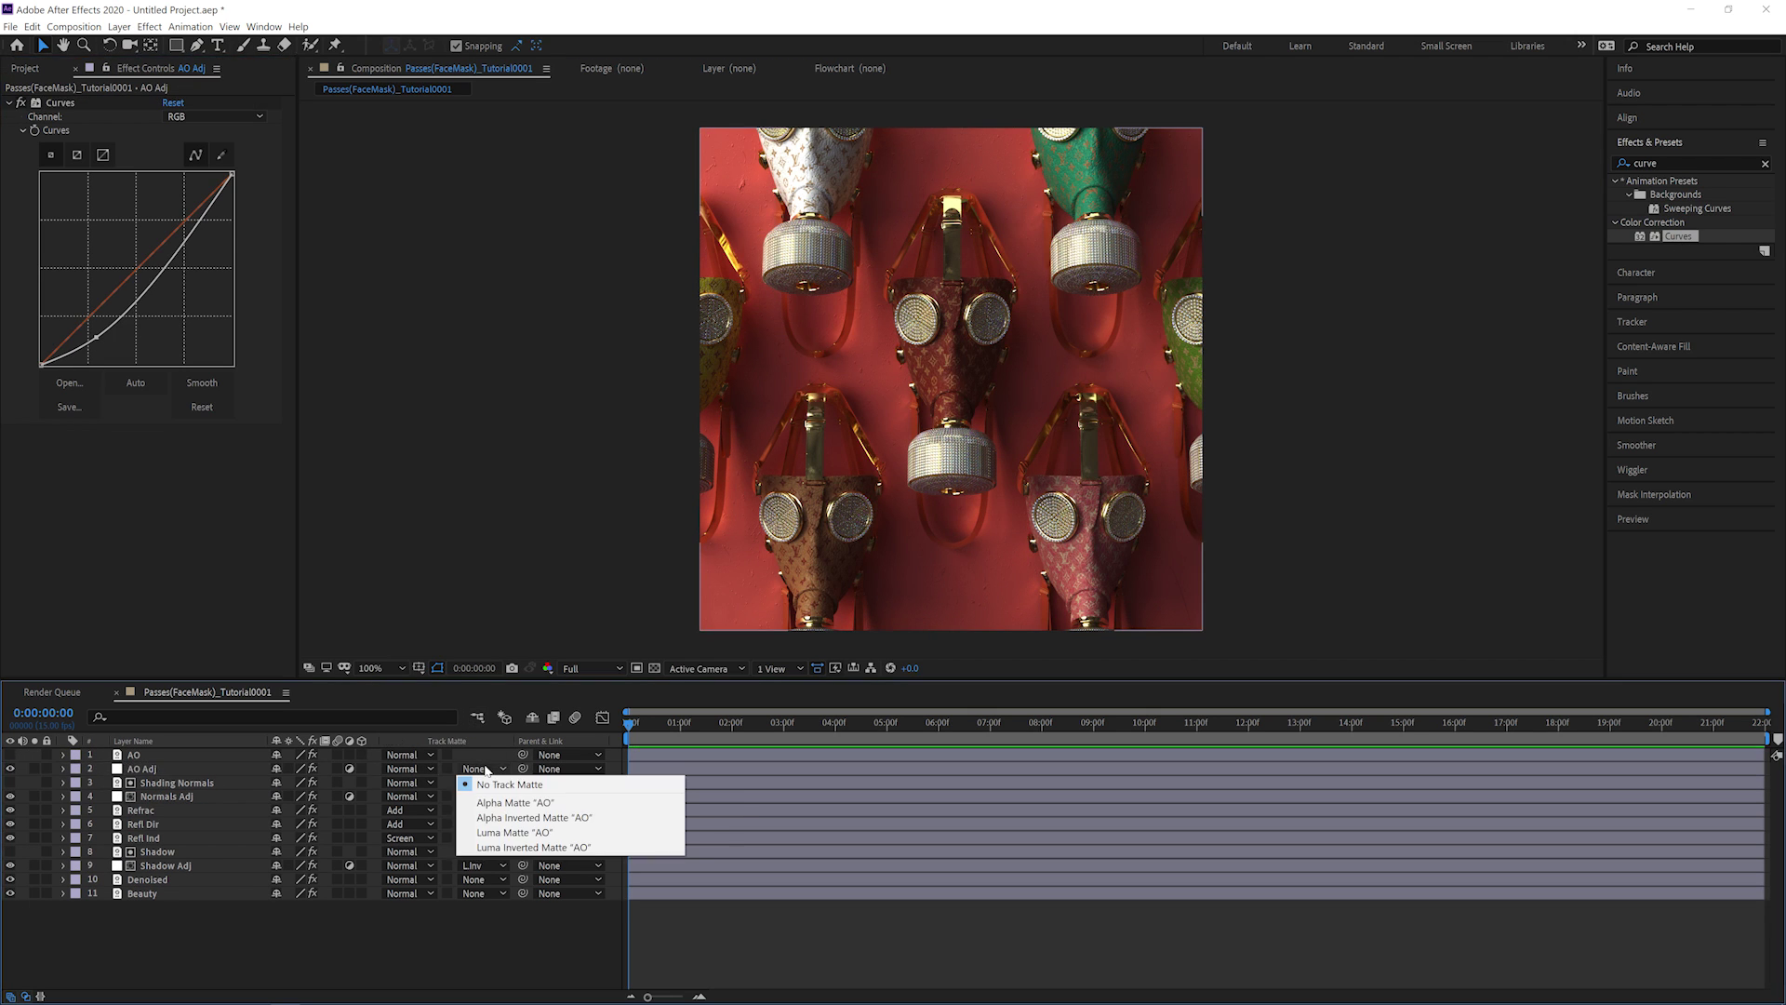
left_click(493, 841)
left_click_drag(186, 244, 187, 226)
left_click(200, 768)
Duplicate the AO layer, assign it the Object layer color pass and rename it OBJ Col.
left_click(186, 754)
key("ctrl+d")
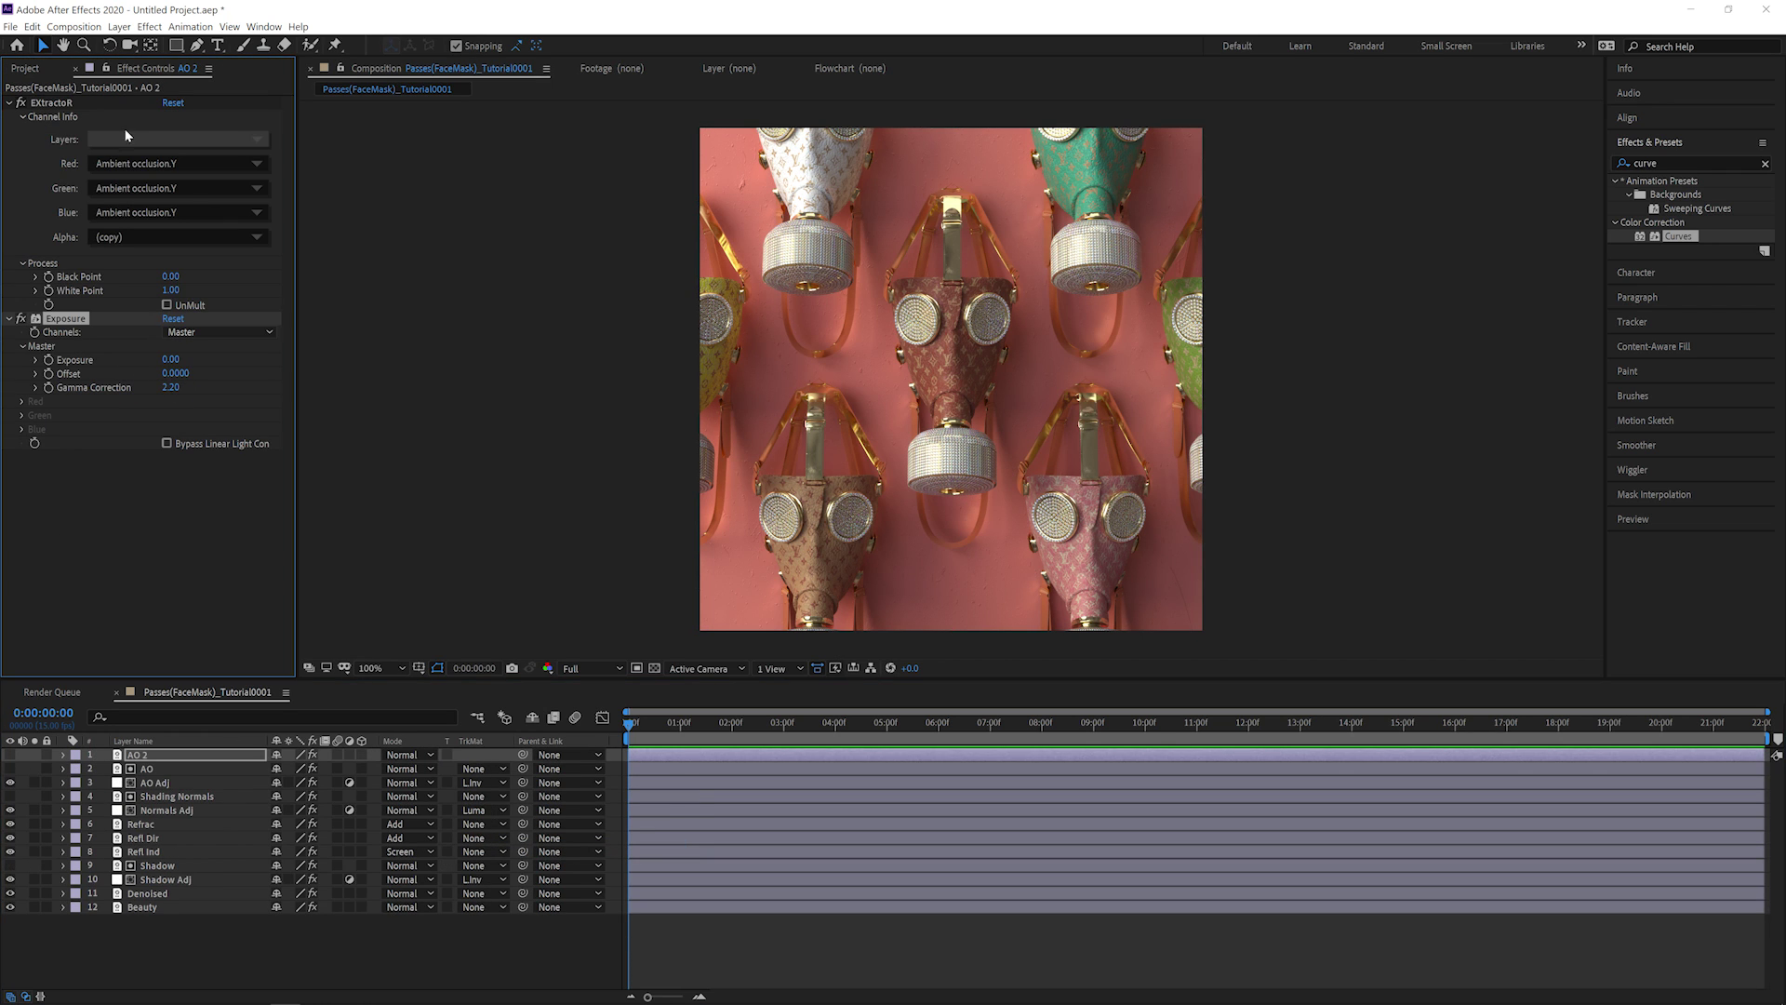
left_click(127, 137)
left_click(186, 278)
key("Return")
type("OBJ Col")
key("Return")
Set OBJ Col's green and blue channels to Object layer color.R for a black-and-white matte.
left_click(177, 188)
left_click(252, 297)
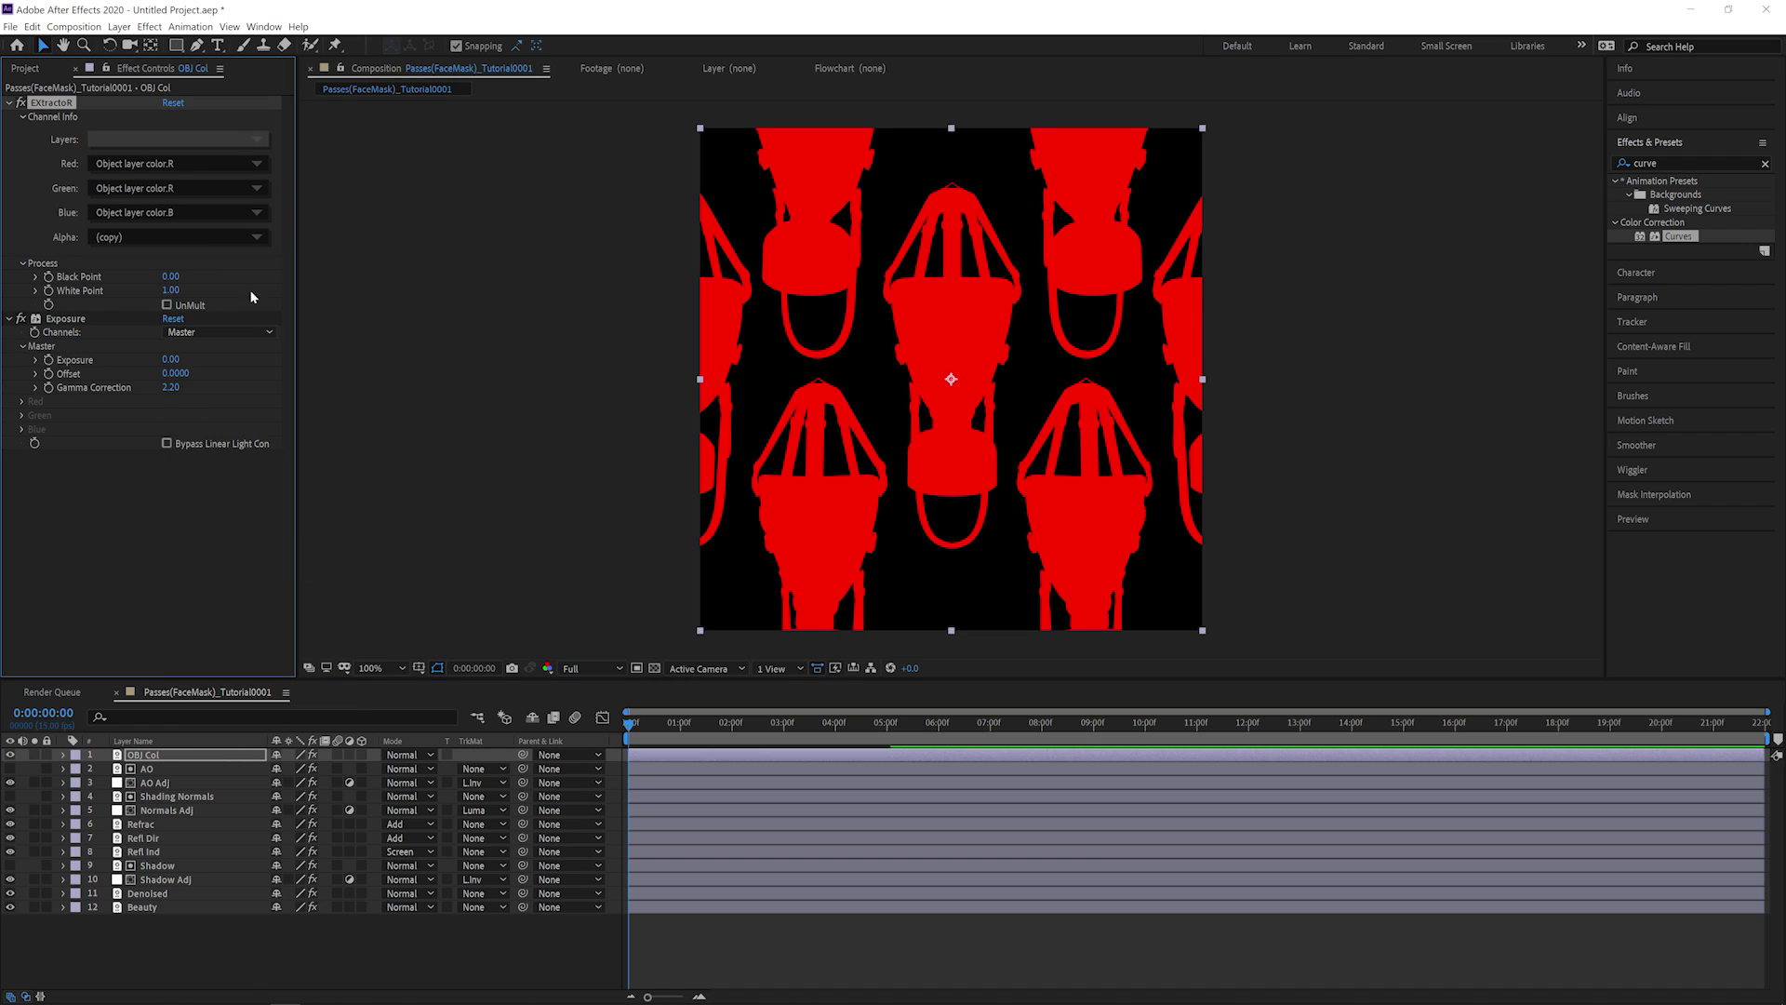
left_click(177, 212)
left_click(283, 591)
Duplicate the AO Adj layer as OBJ Adj directly below OBJ Col and hide the OBJ Col layer.
left_click(178, 784)
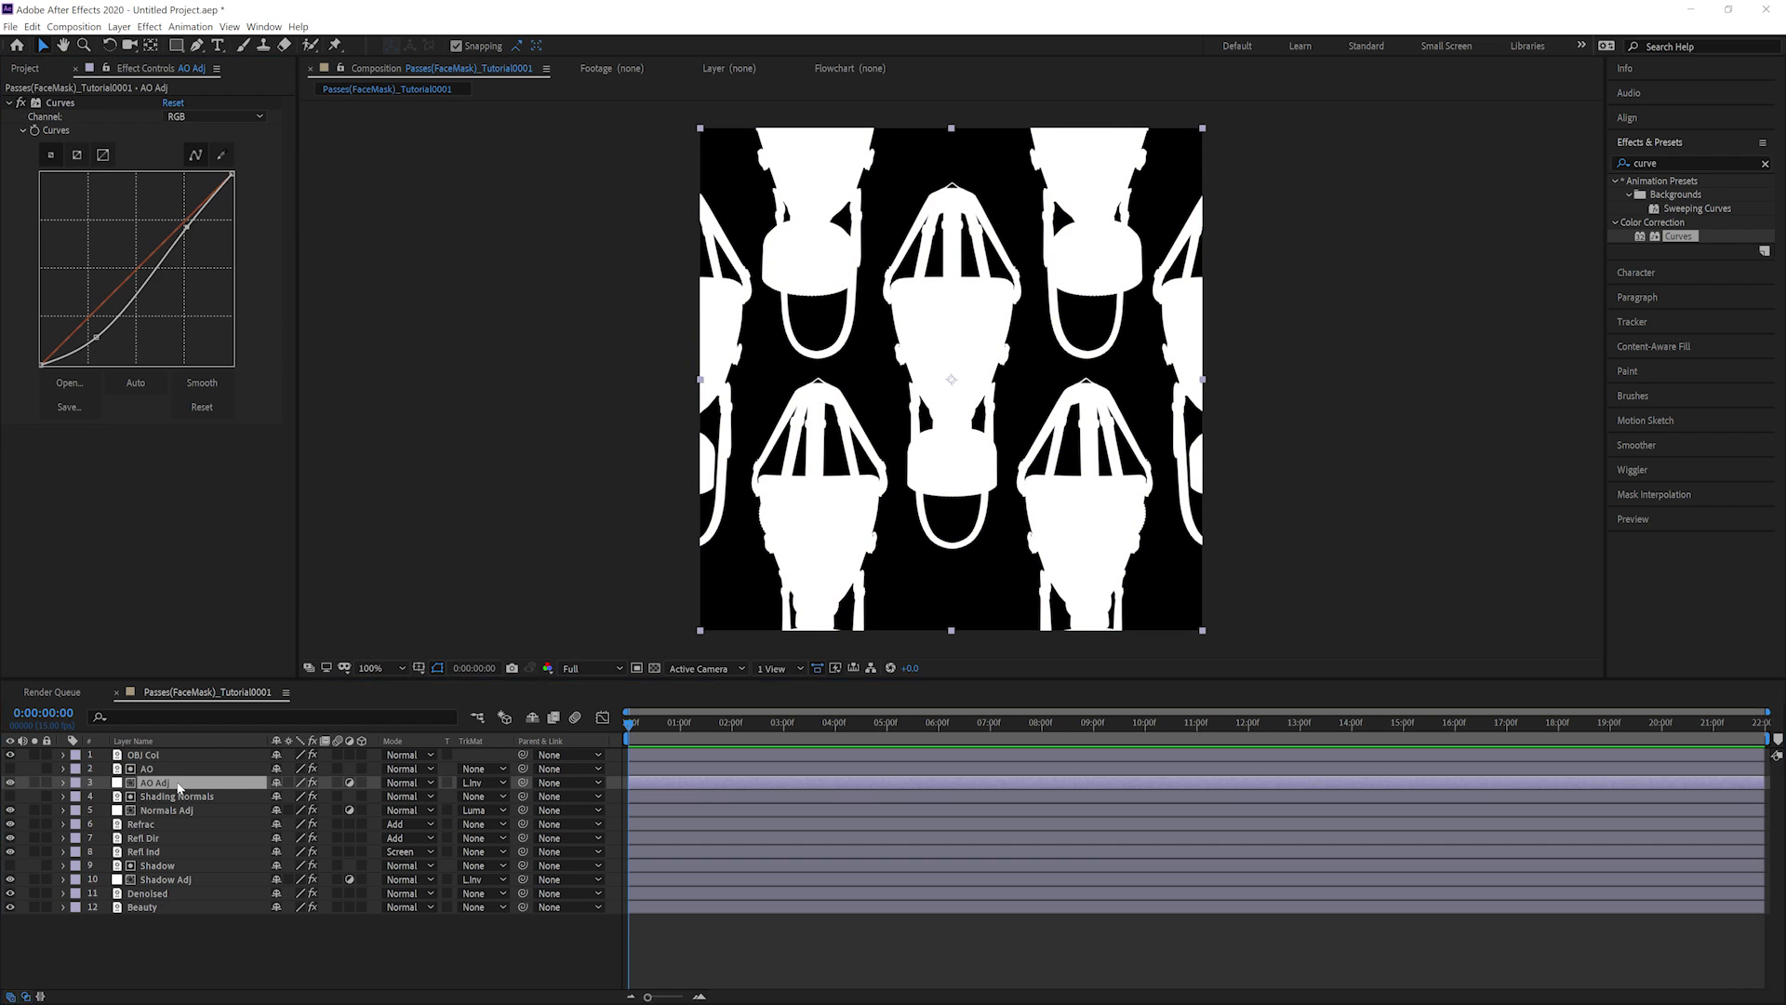
key("ctrl+d")
key("Return")
type("OBJ Adj")
key("Return")
left_click(10, 755)
Reset the OBJ Adj curve, lower its highlights slightly and matte the layer with the inverted luma of OBJ Col.
left_click(476, 768)
left_click(493, 824)
left_click(175, 103)
mouse_move(175, 232)
left_mouse_down()
mouse_move(137, 210)
mouse_move(166, 244)
left_mouse_up()
left_click(483, 769)
left_click(505, 851)
Fine-tune the OBJ Adj curve with a slight dip in the shadows and compare the image with and without the layer.
left_click_drag(83, 323, 79, 331)
left_click(11, 768)
left_click(10, 768)
left_click_drag(166, 243, 163, 242)
left_click(10, 768)
left_click(477, 769)
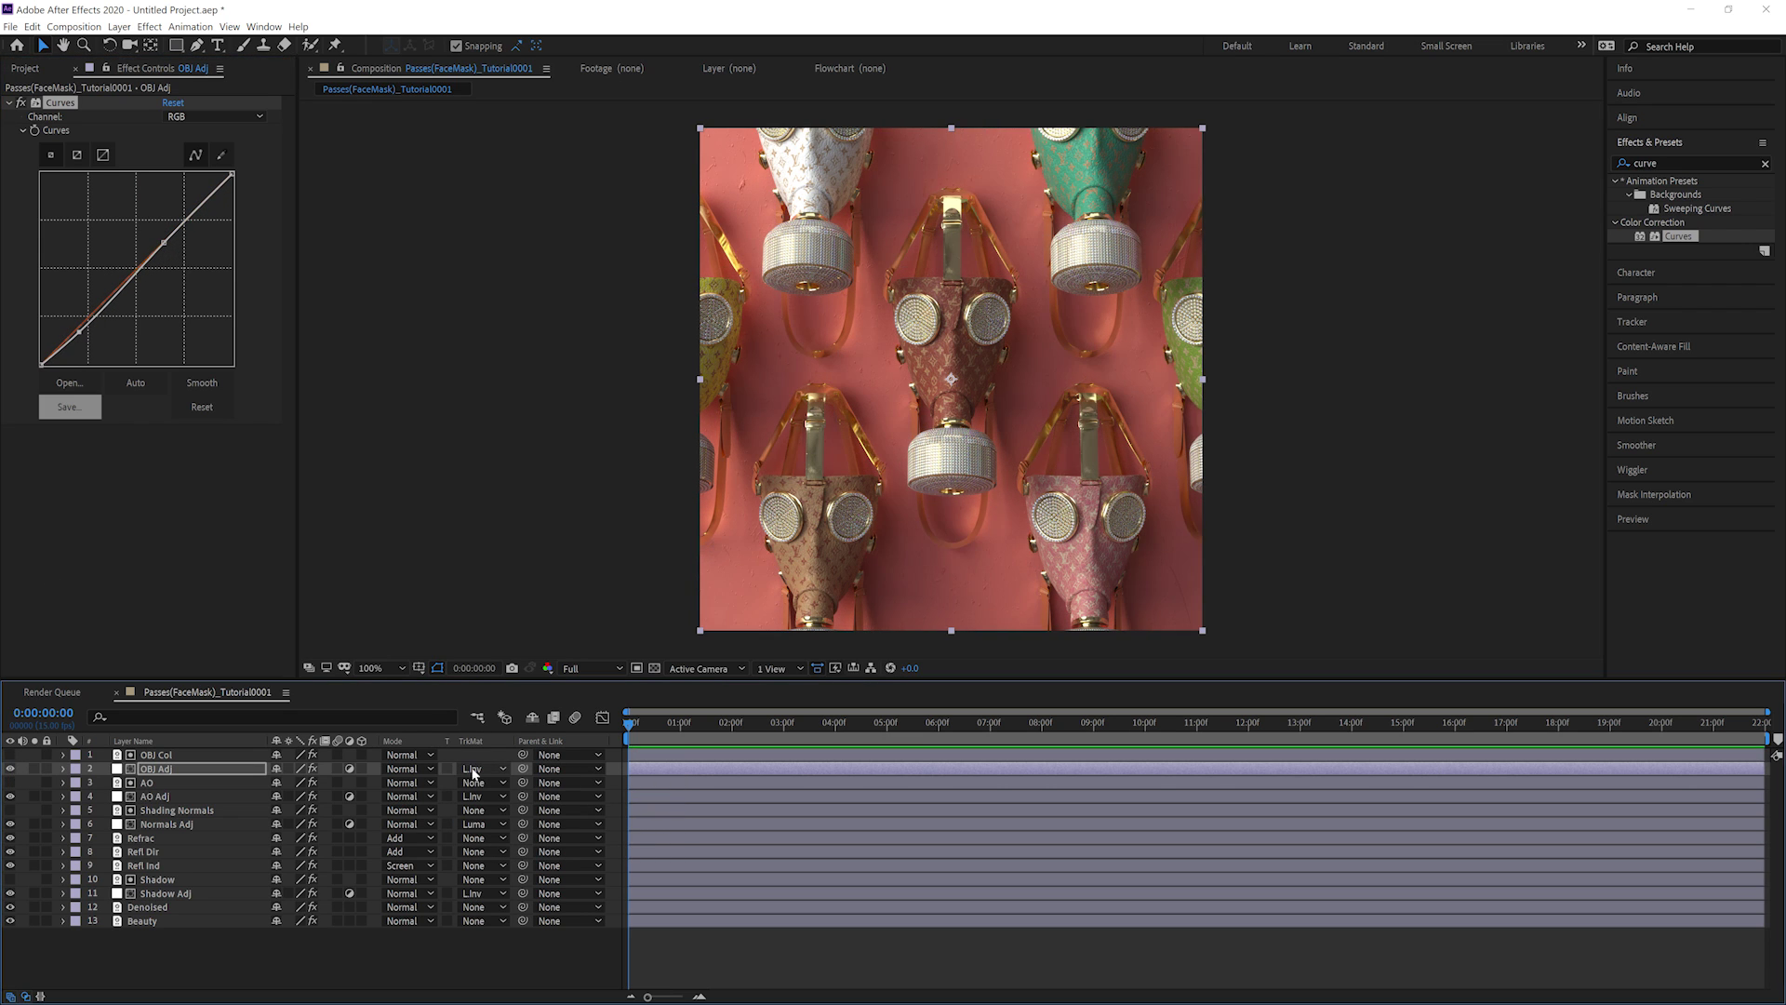
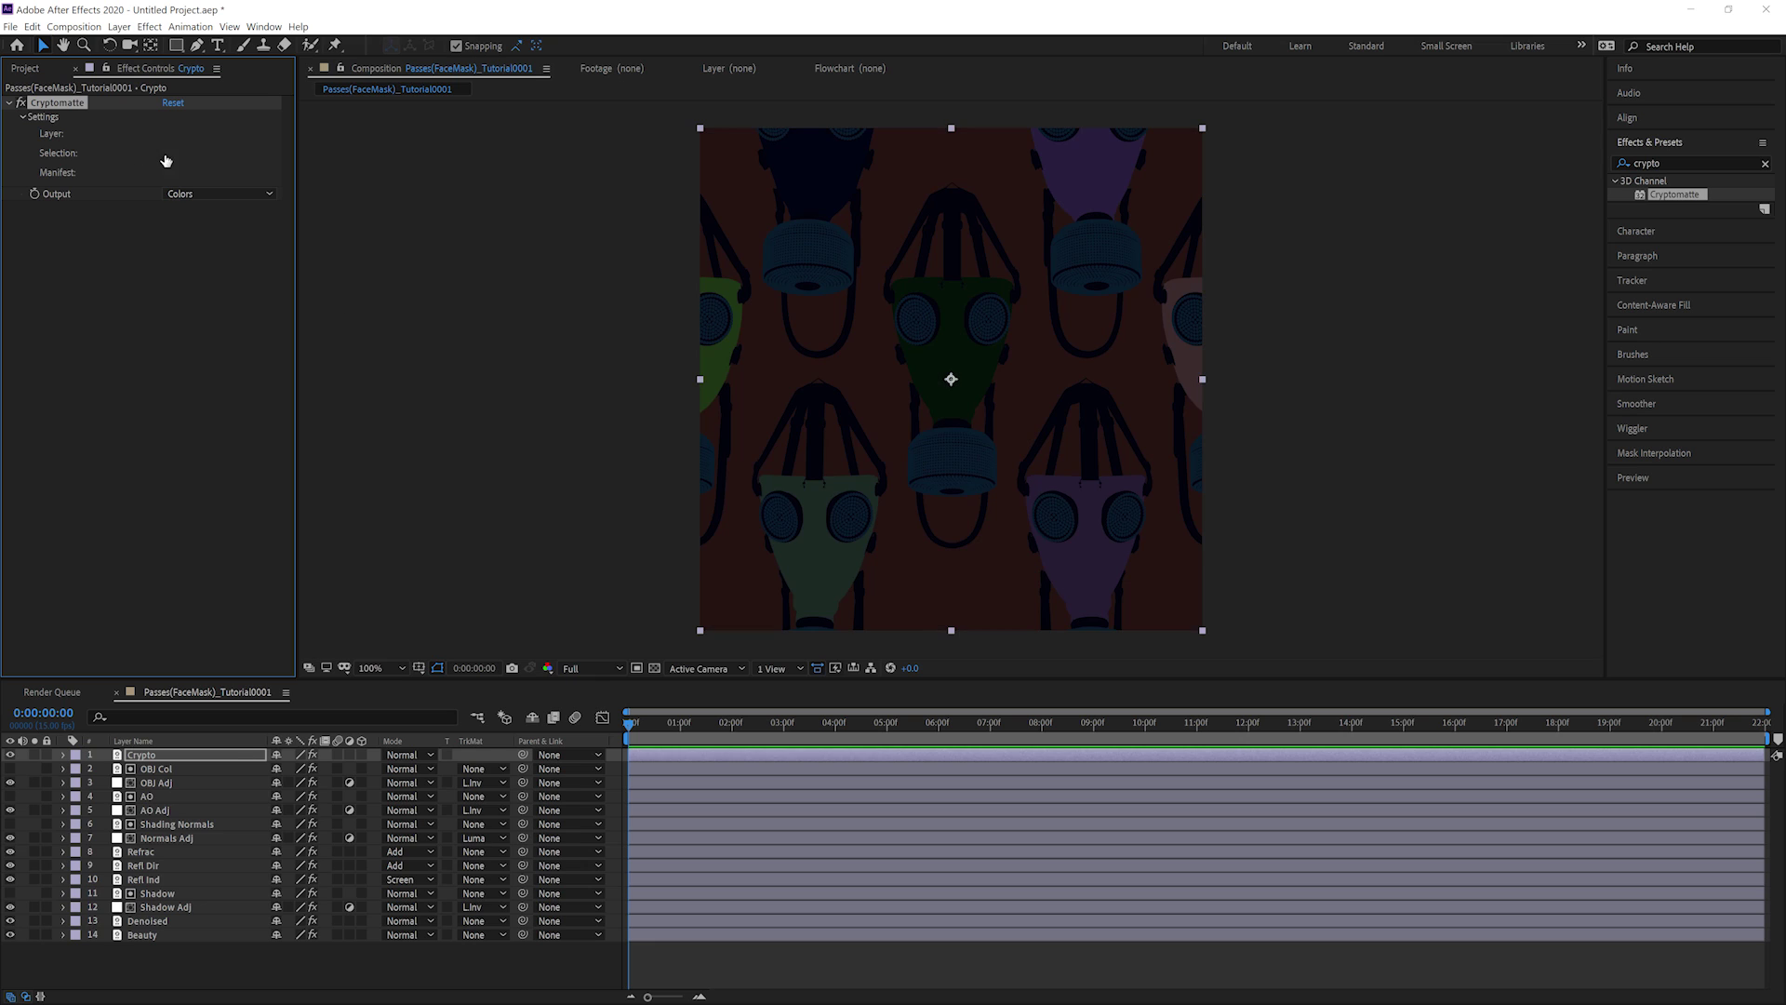
Set the Cryptomatte effect's layer to CryptoMaterialNode on the Crypto layer.
left_click(115, 137)
left_click(815, 398)
left_click(809, 404)
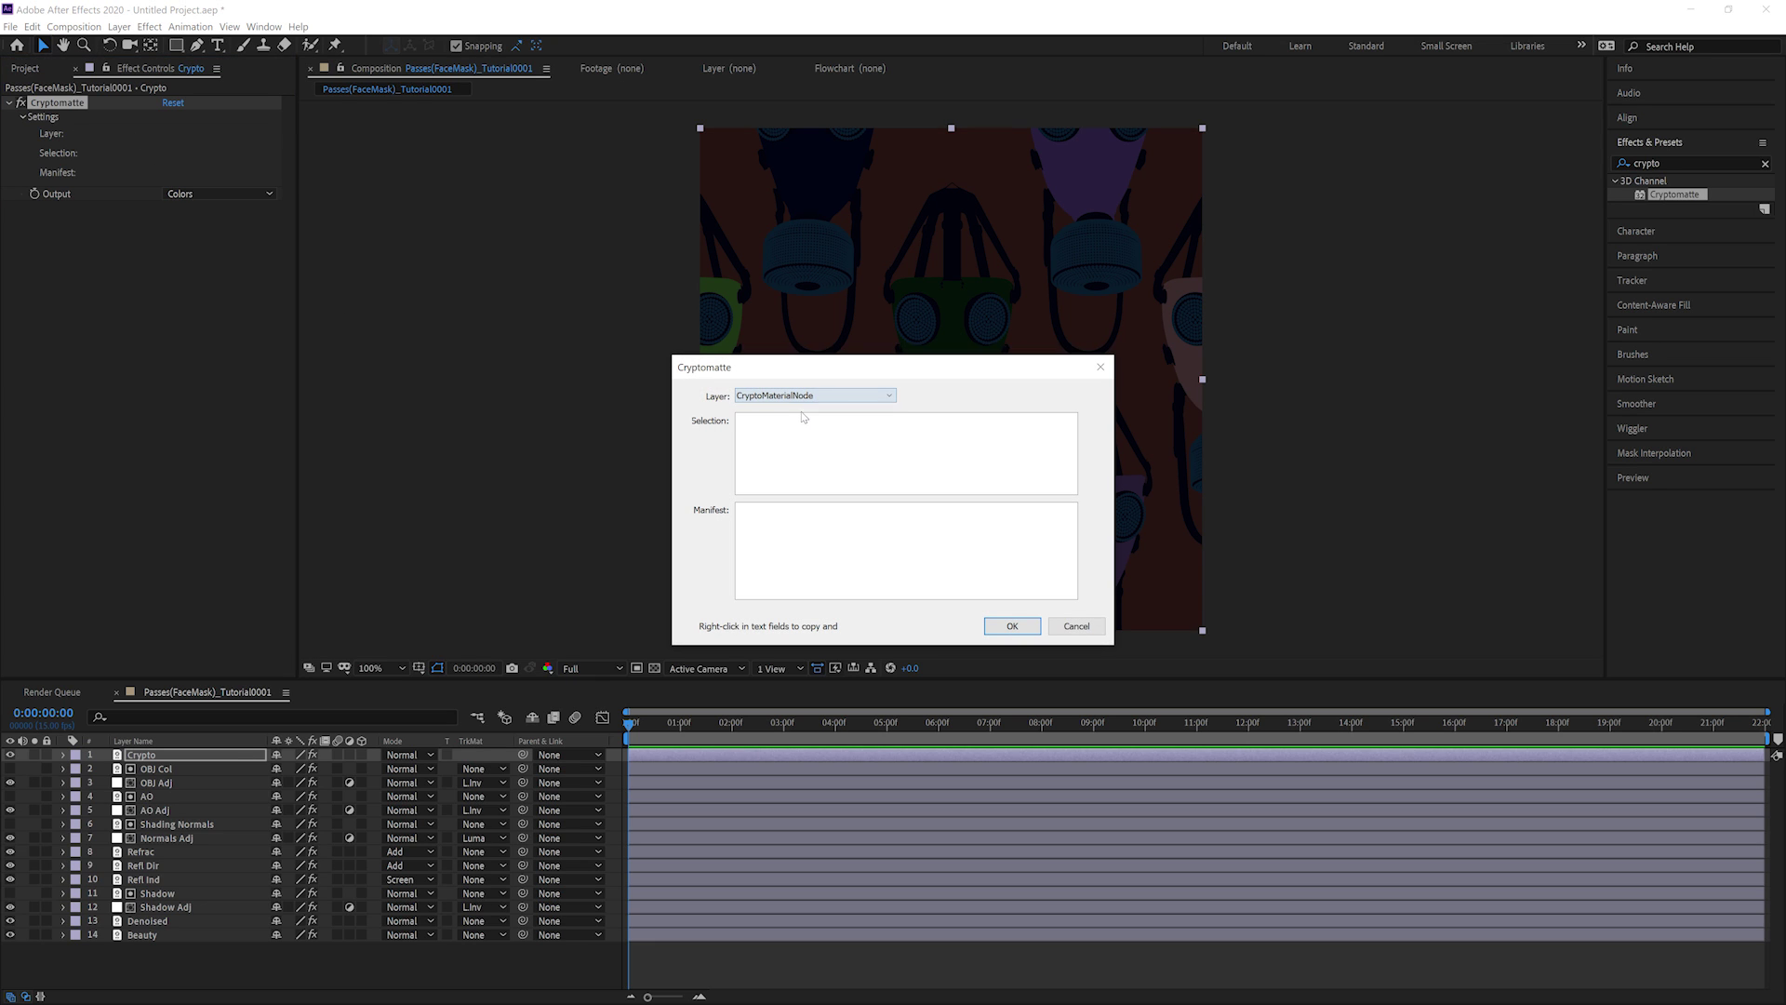
left_click(1009, 625)
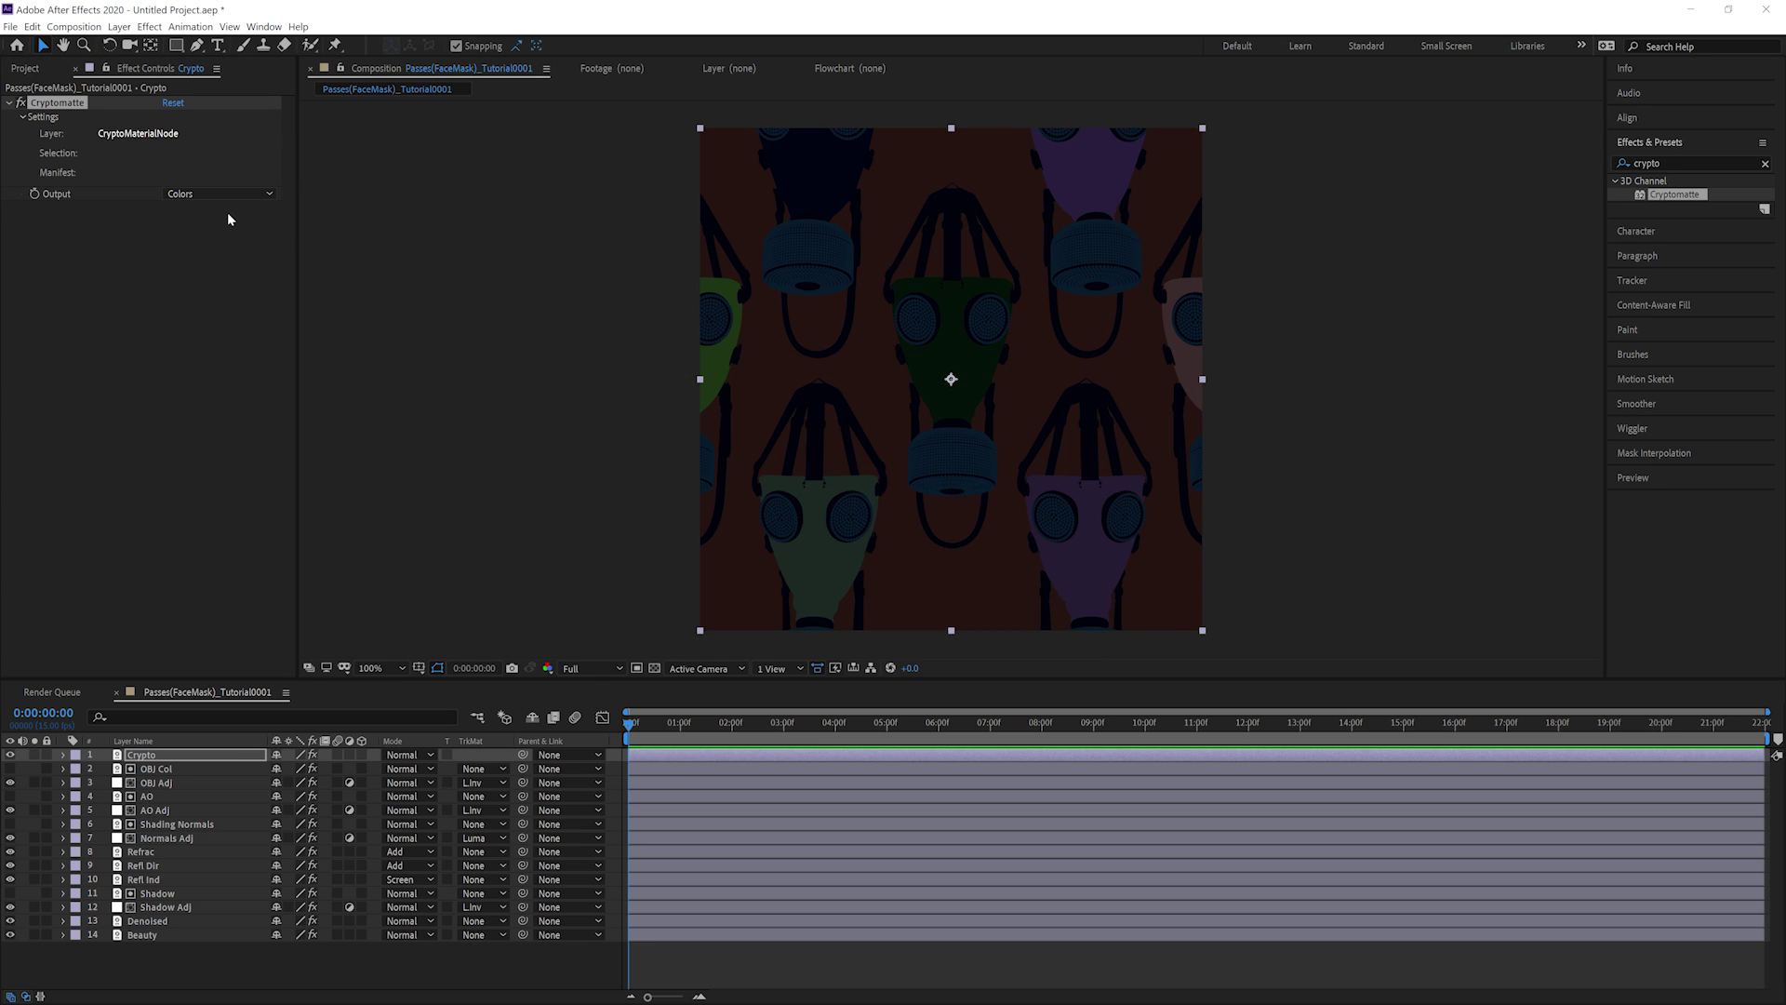
left_click(126, 137)
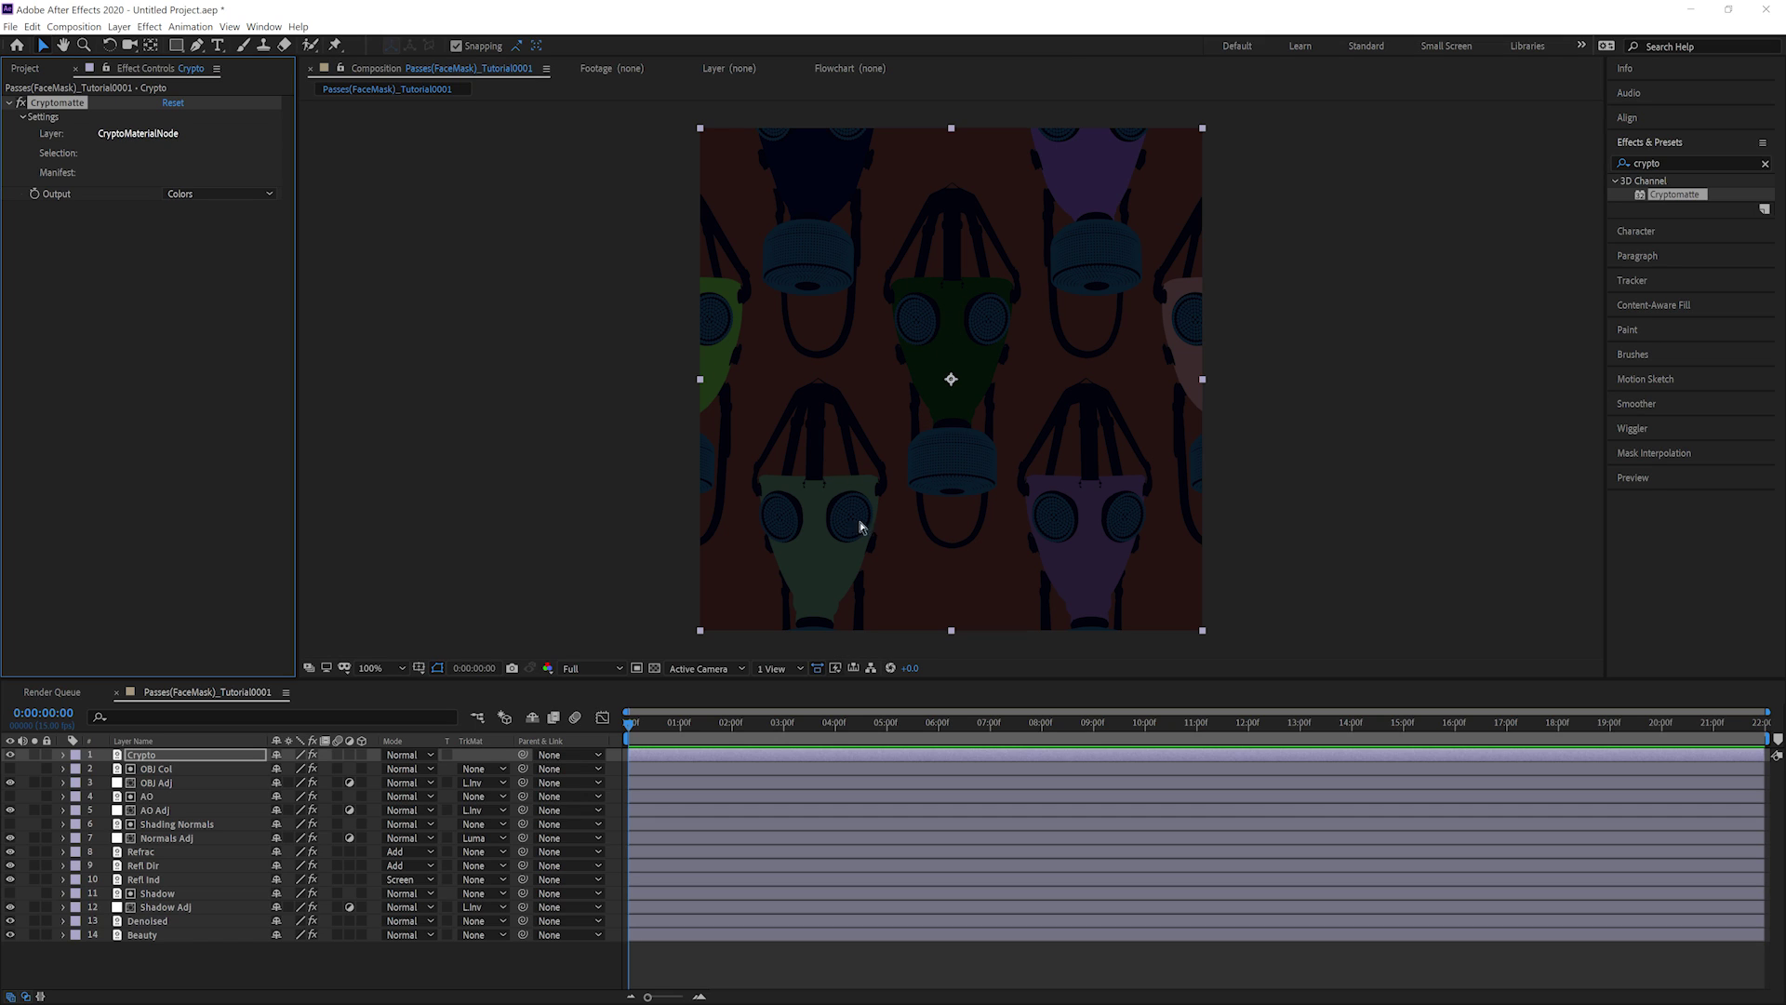
Select the mask filter material in the cryptomatte, preview it as Matte Only and return the output to Colors.
left_click(825, 261)
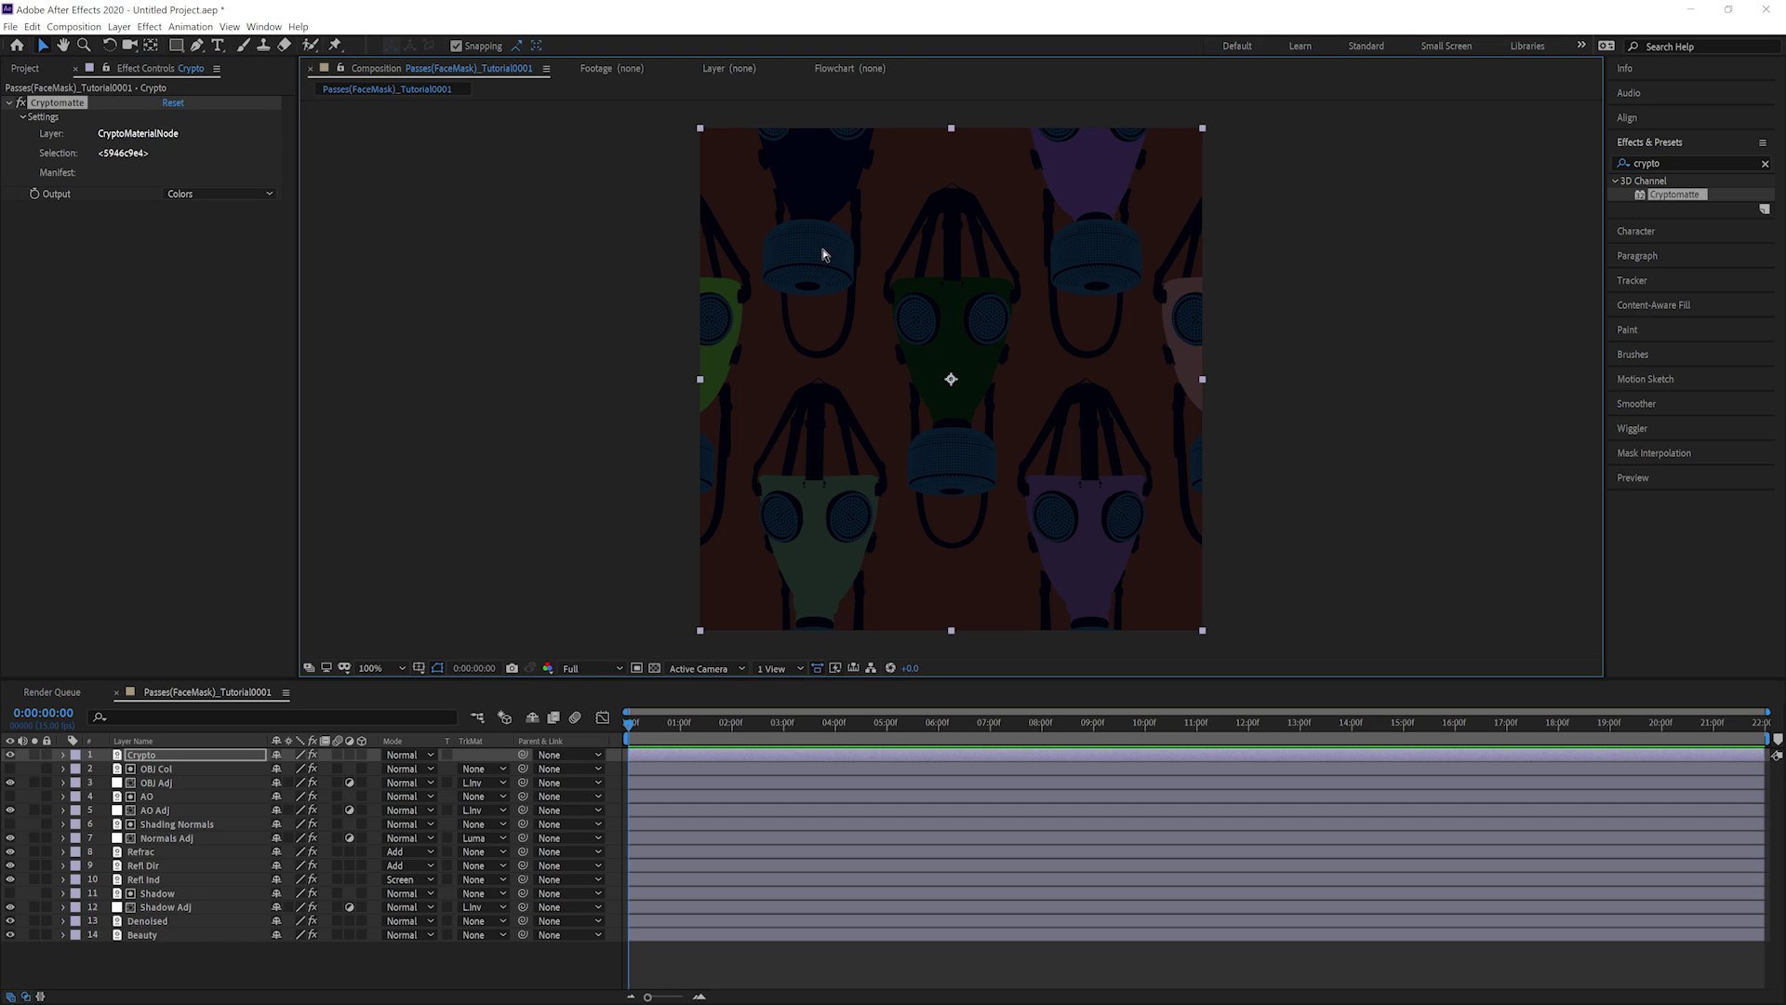
left_click(219, 193)
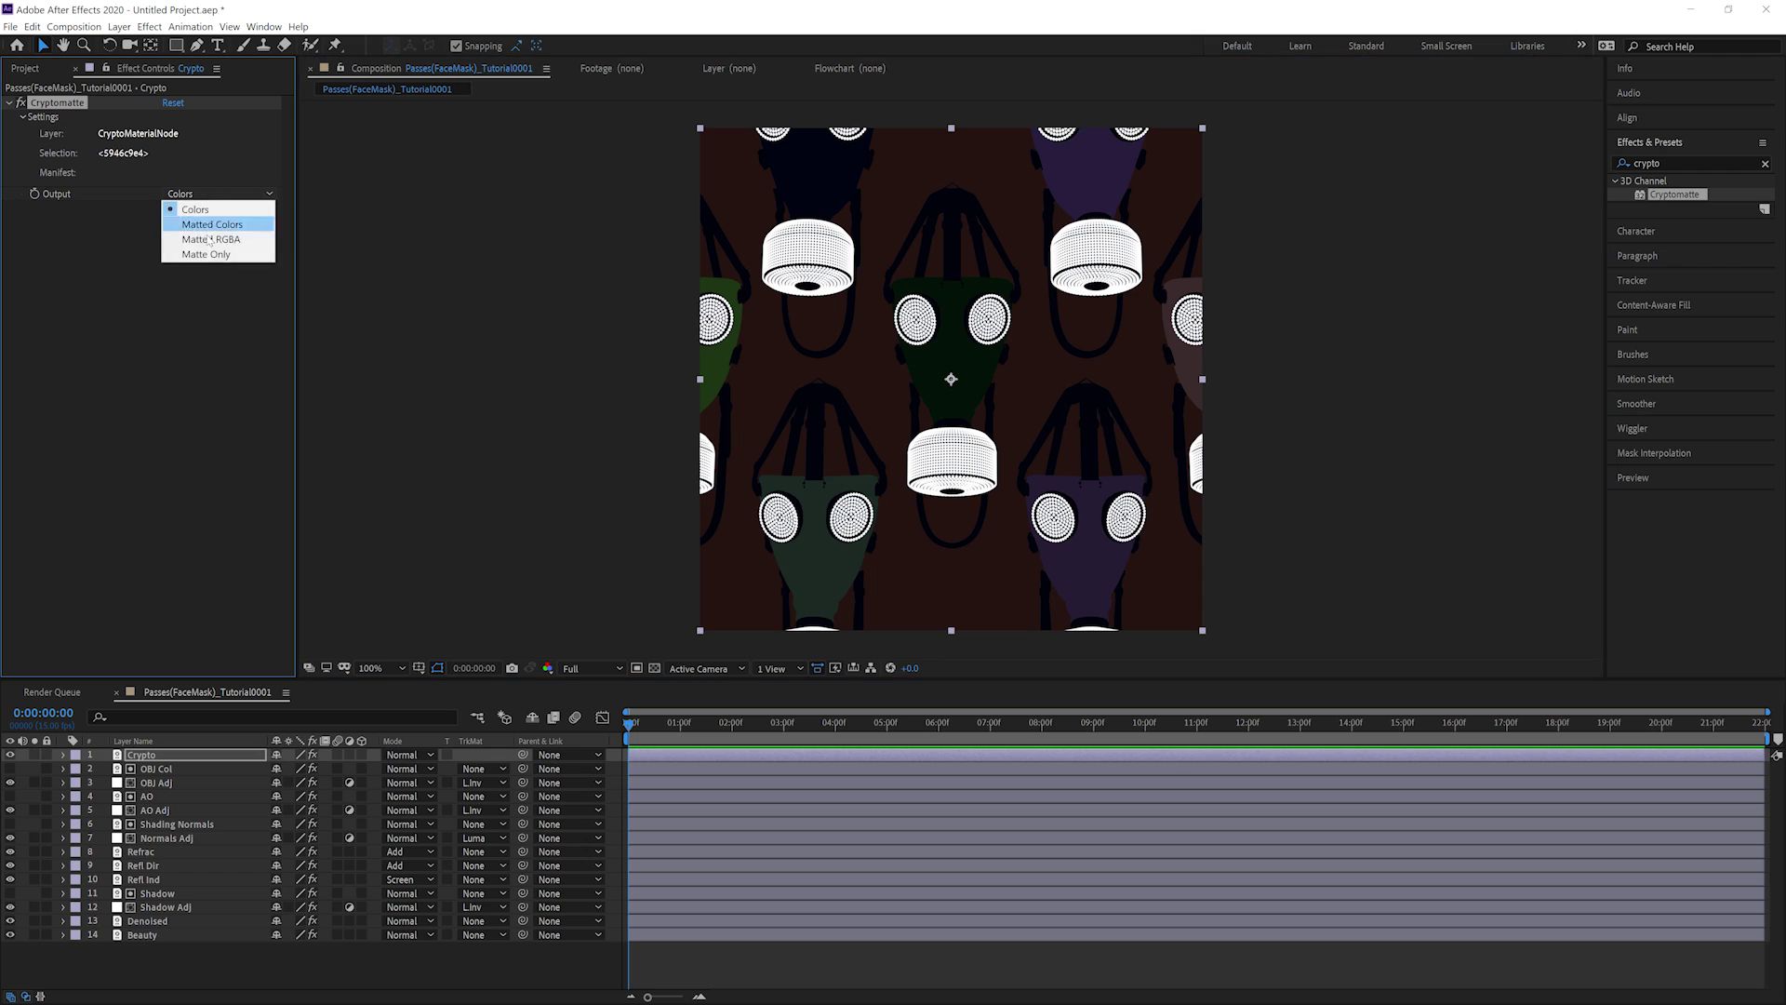
left_click(200, 224)
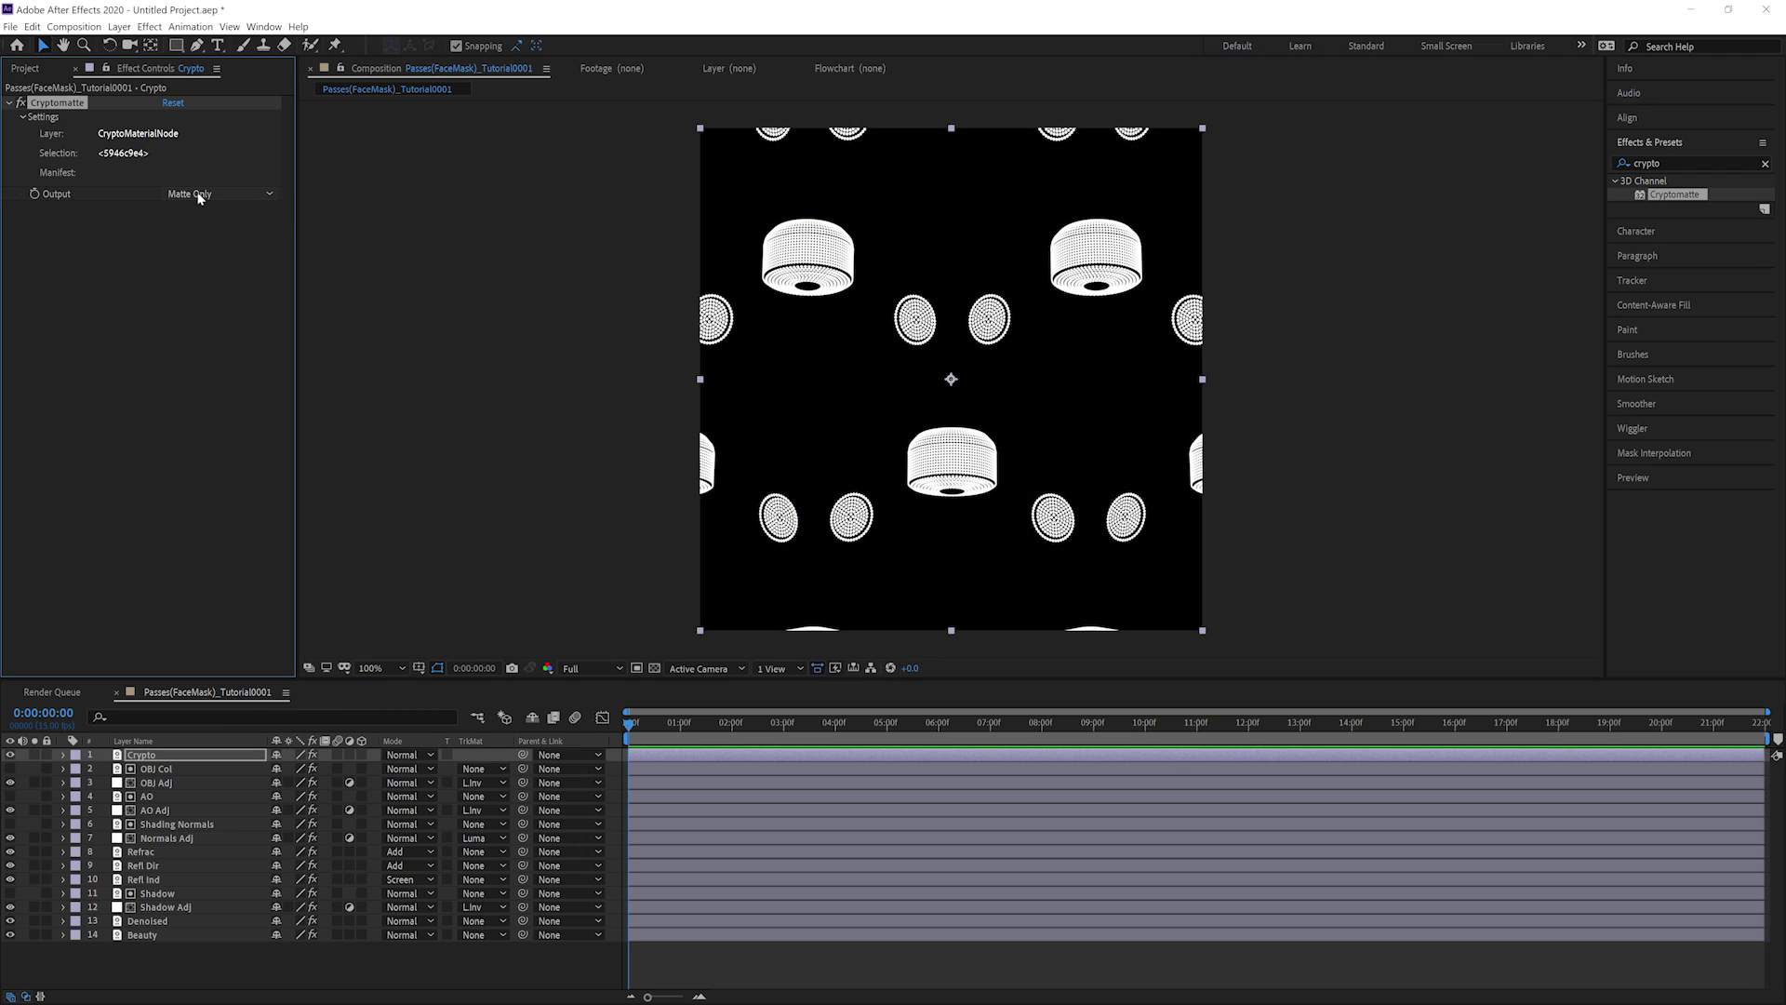
left_click(200, 196)
left_click(200, 207)
Select the leather bodies of all seven visible masks in the cryptomatte.
left_click(819, 179)
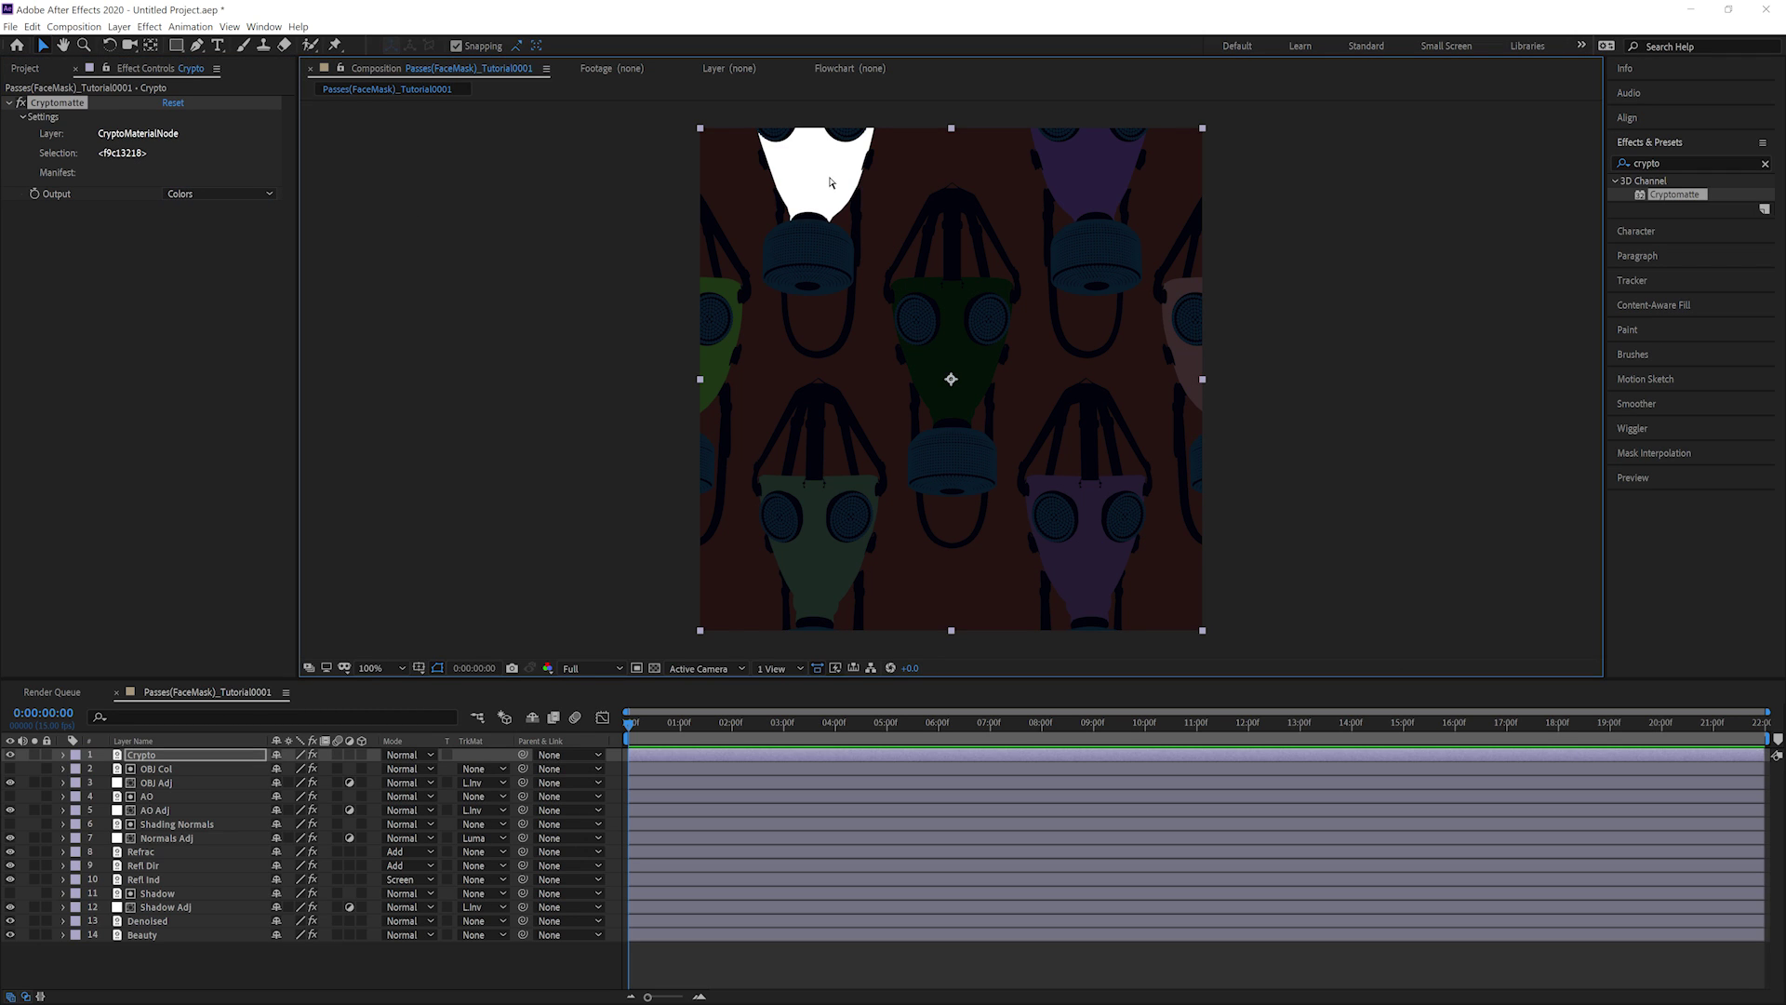
left_click(1076, 185, "shift")
left_click(964, 367, "shift")
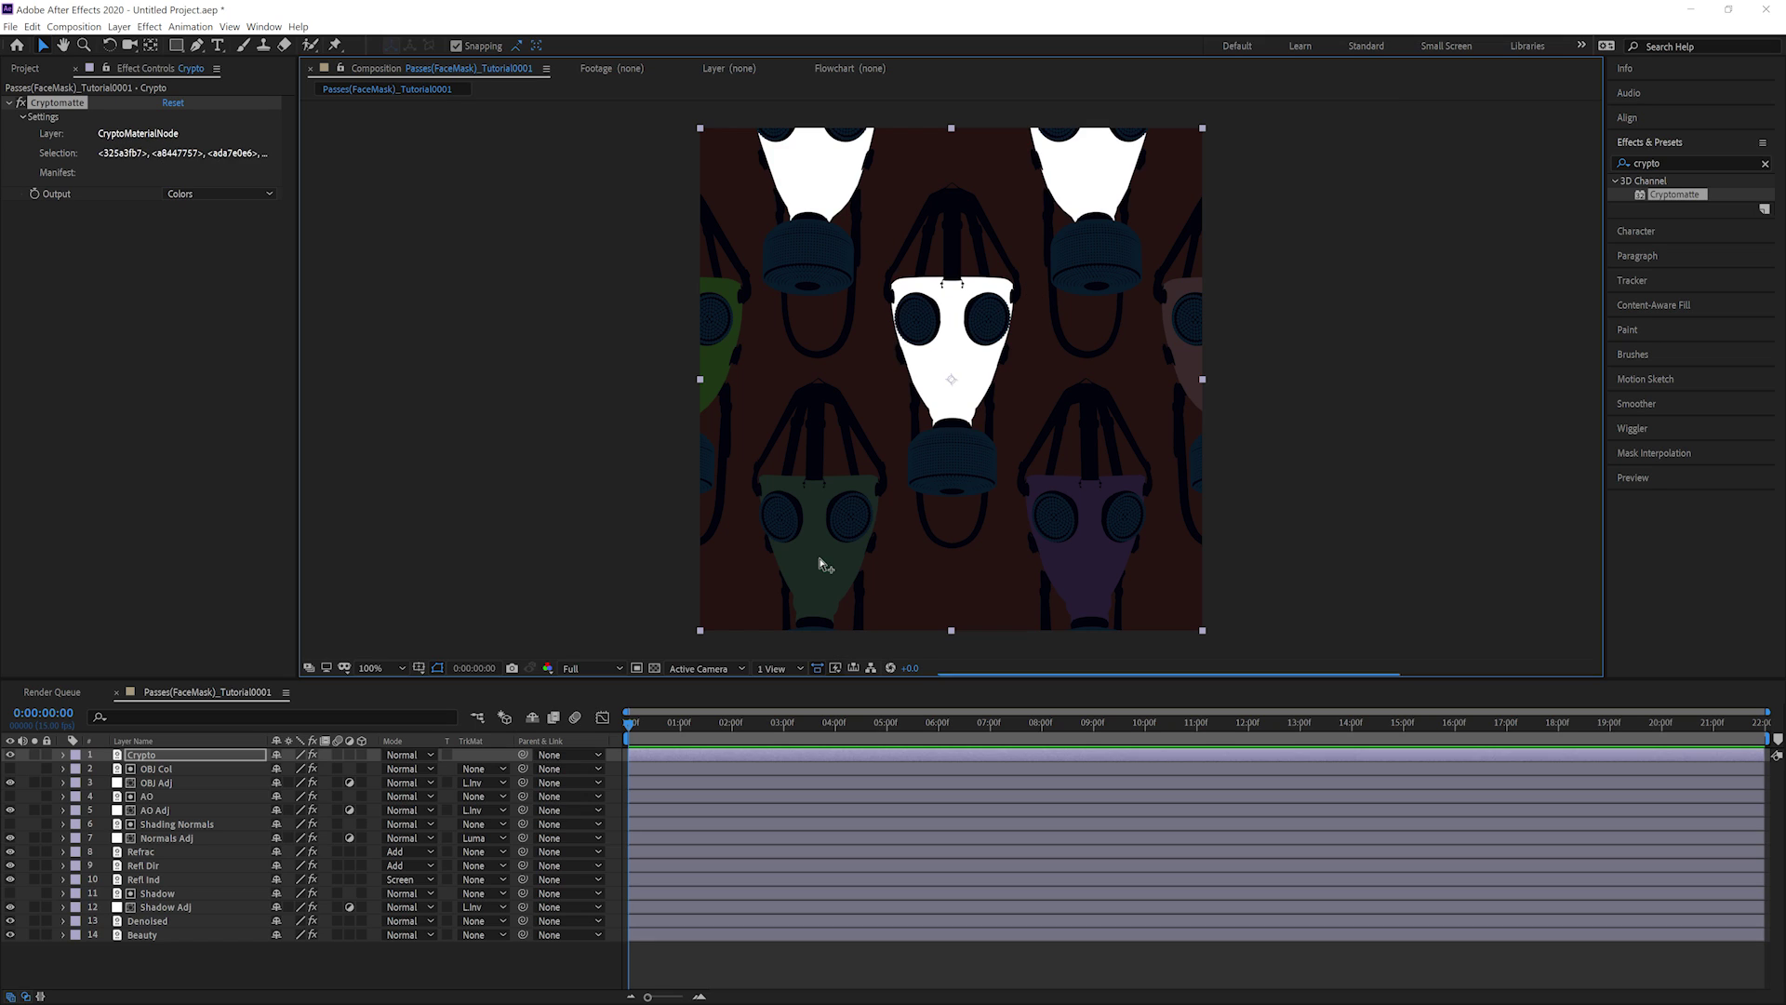
left_click(818, 558, "shift")
left_click(1066, 558, "shift")
left_click(1180, 367, "shift")
left_click(713, 359, "shift")
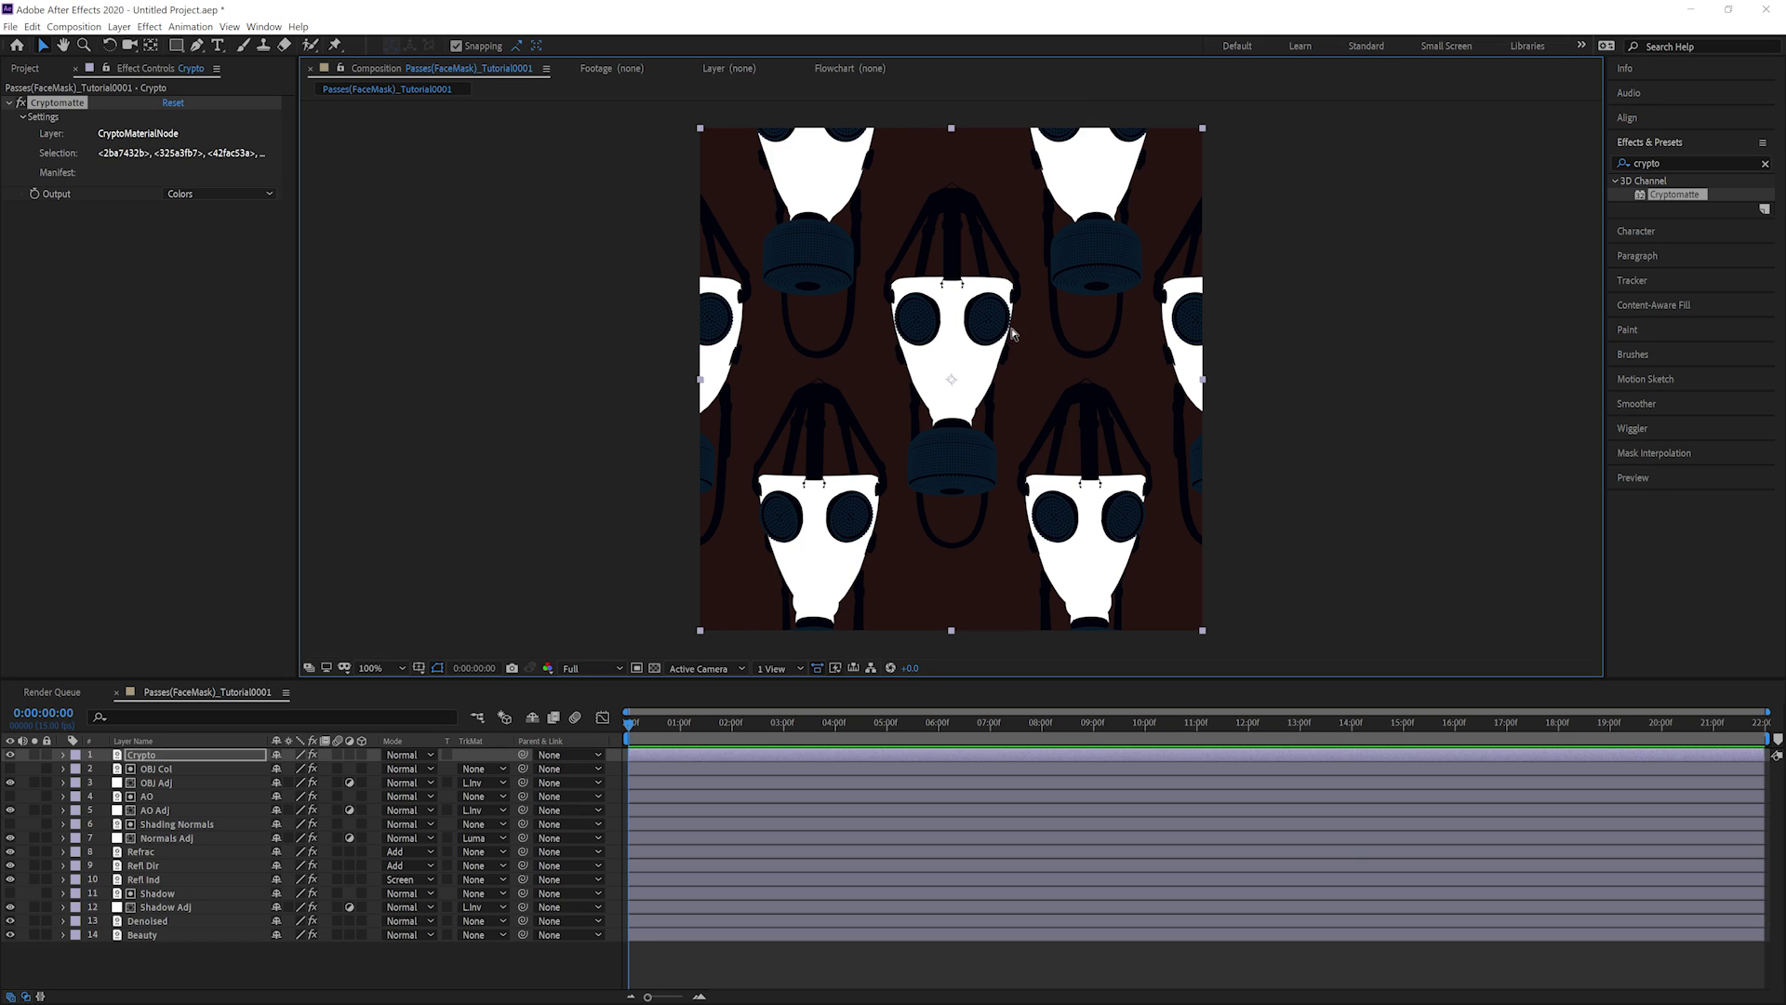
Remove all the mask bodies from the cryptomatte selection one by one.
left_click(960, 359, "ctrl")
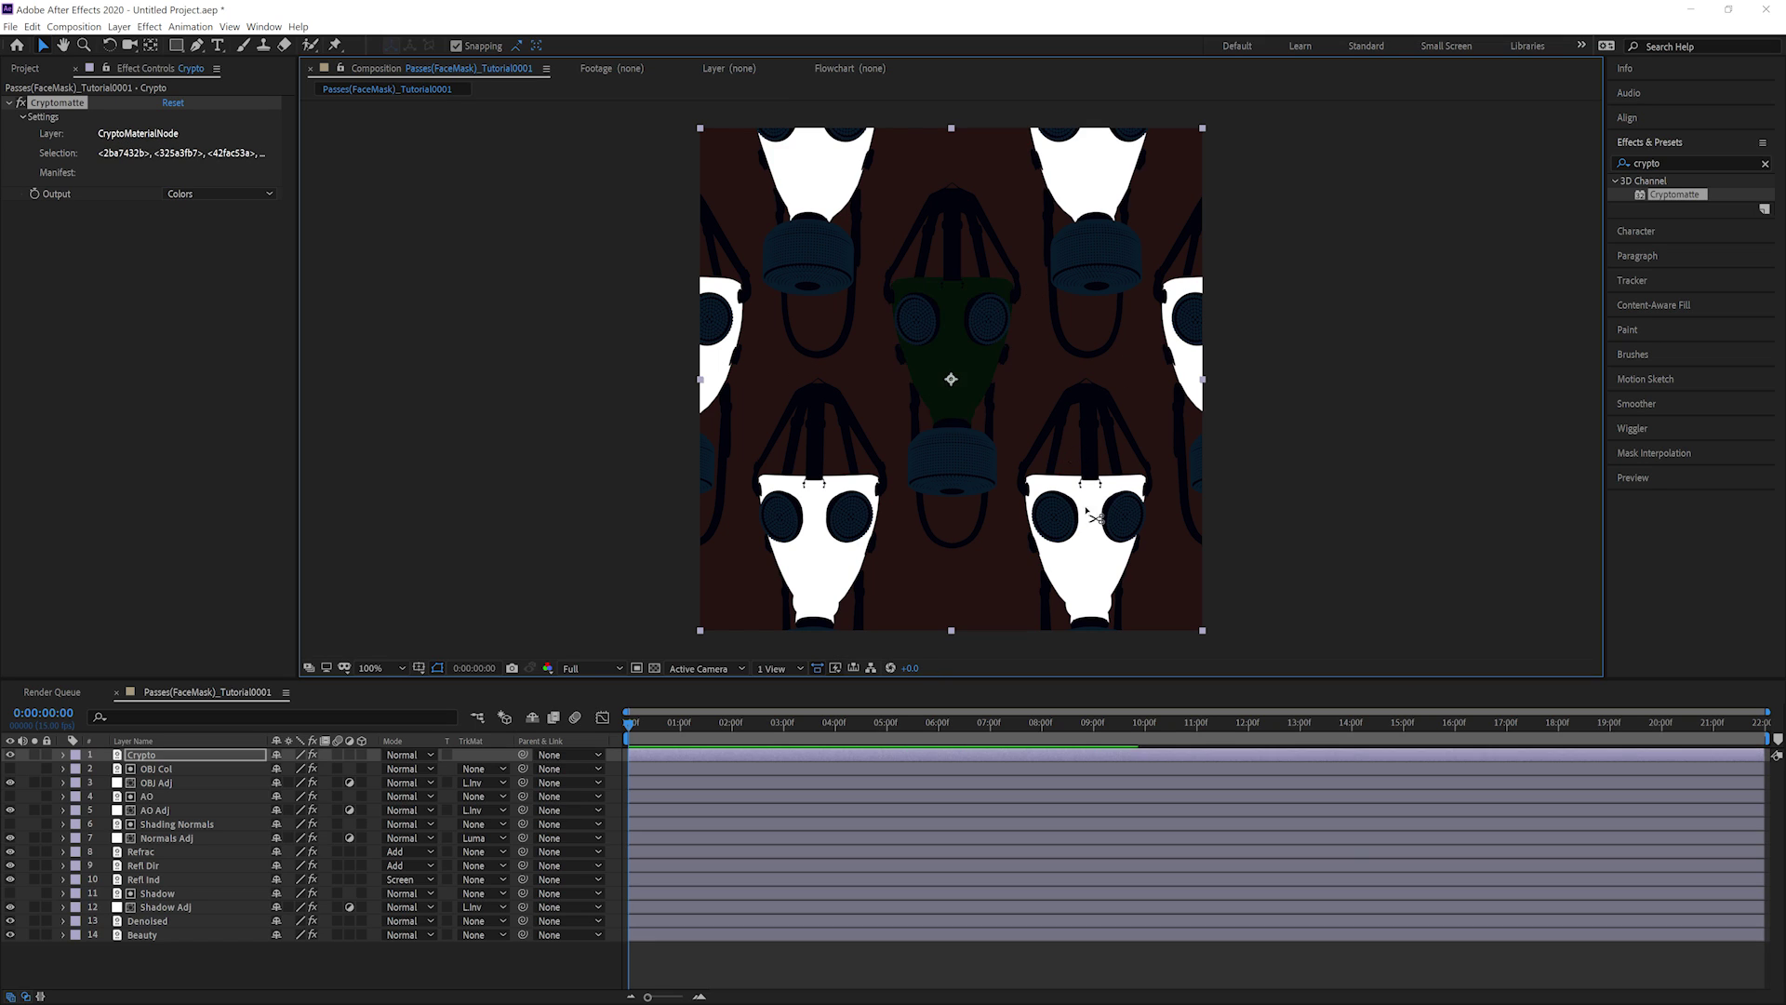
left_click(1088, 516, "ctrl")
left_click(817, 562, "ctrl")
left_click(718, 349, "ctrl")
left_click(816, 172, "ctrl")
left_click(1110, 167, "ctrl")
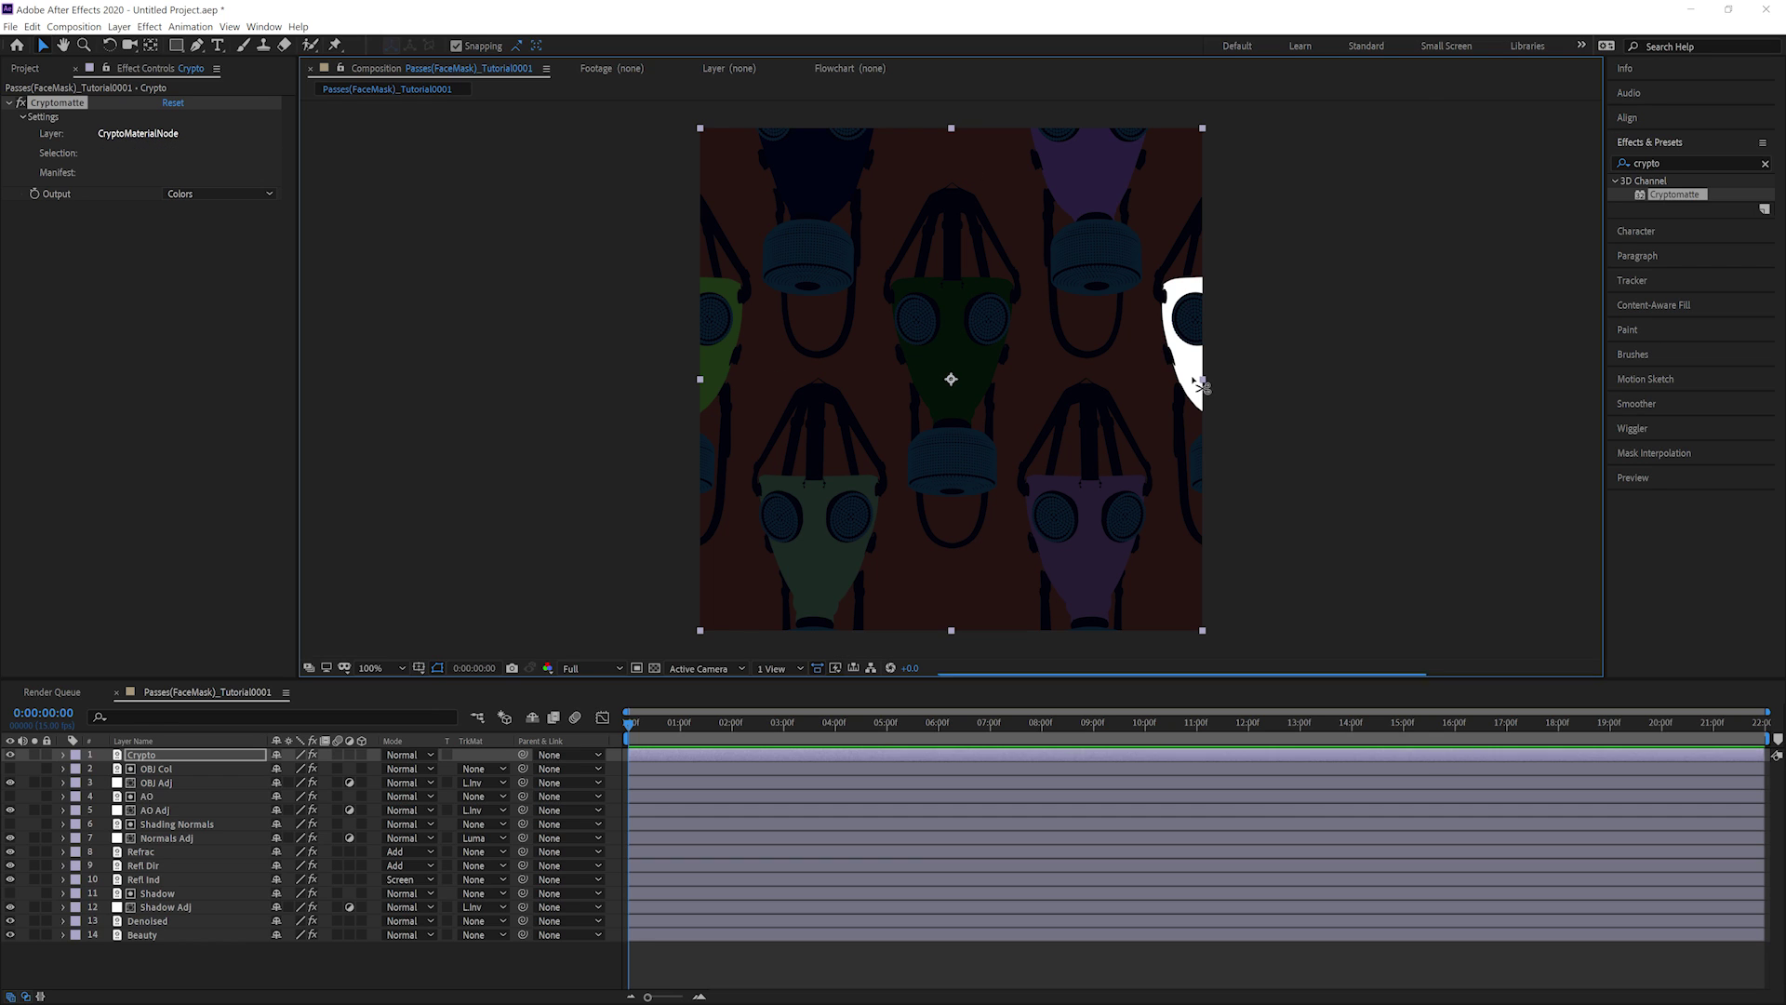
left_click(1181, 344, "ctrl")
Select only the centre mask's body in the cryptomatte and set the output to Matte Only.
left_click(952, 356)
left_click(199, 196)
left_click(210, 253)
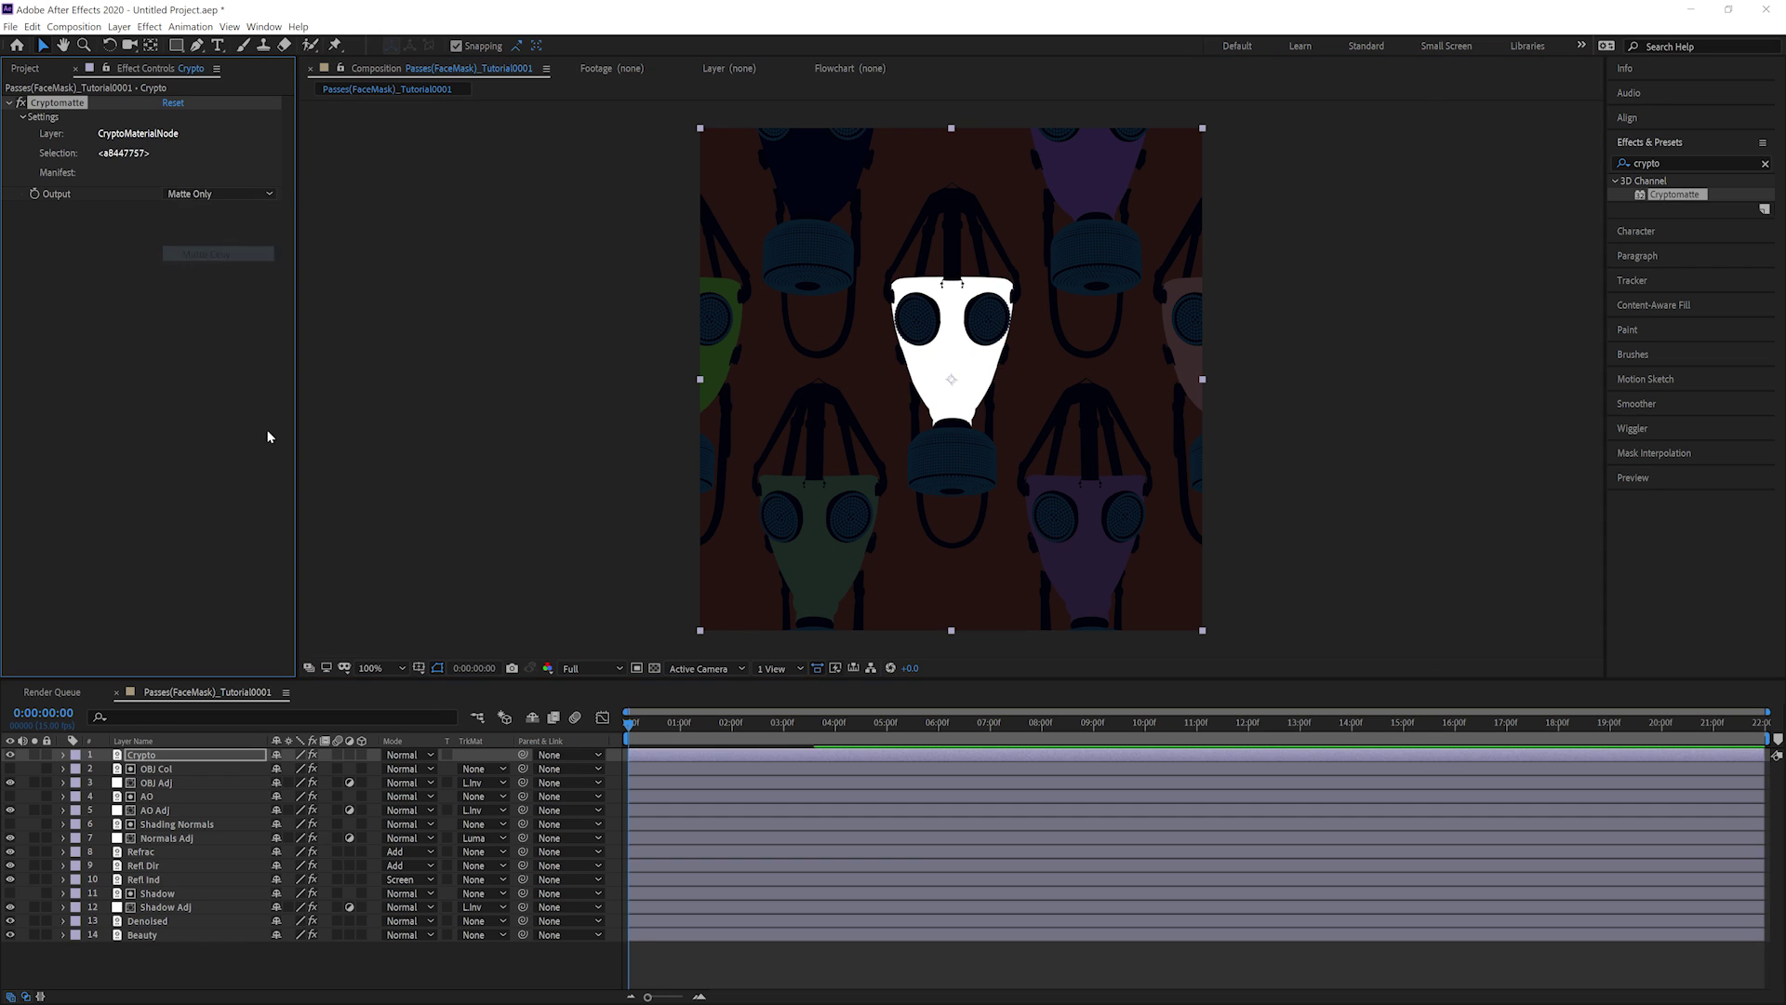
Create an adjustment layer named CryptoAdj directly below Crypto and set its track matte to the luma of Crypto.
left_click(164, 771)
key("ctrl+alt+y")
key("Return")
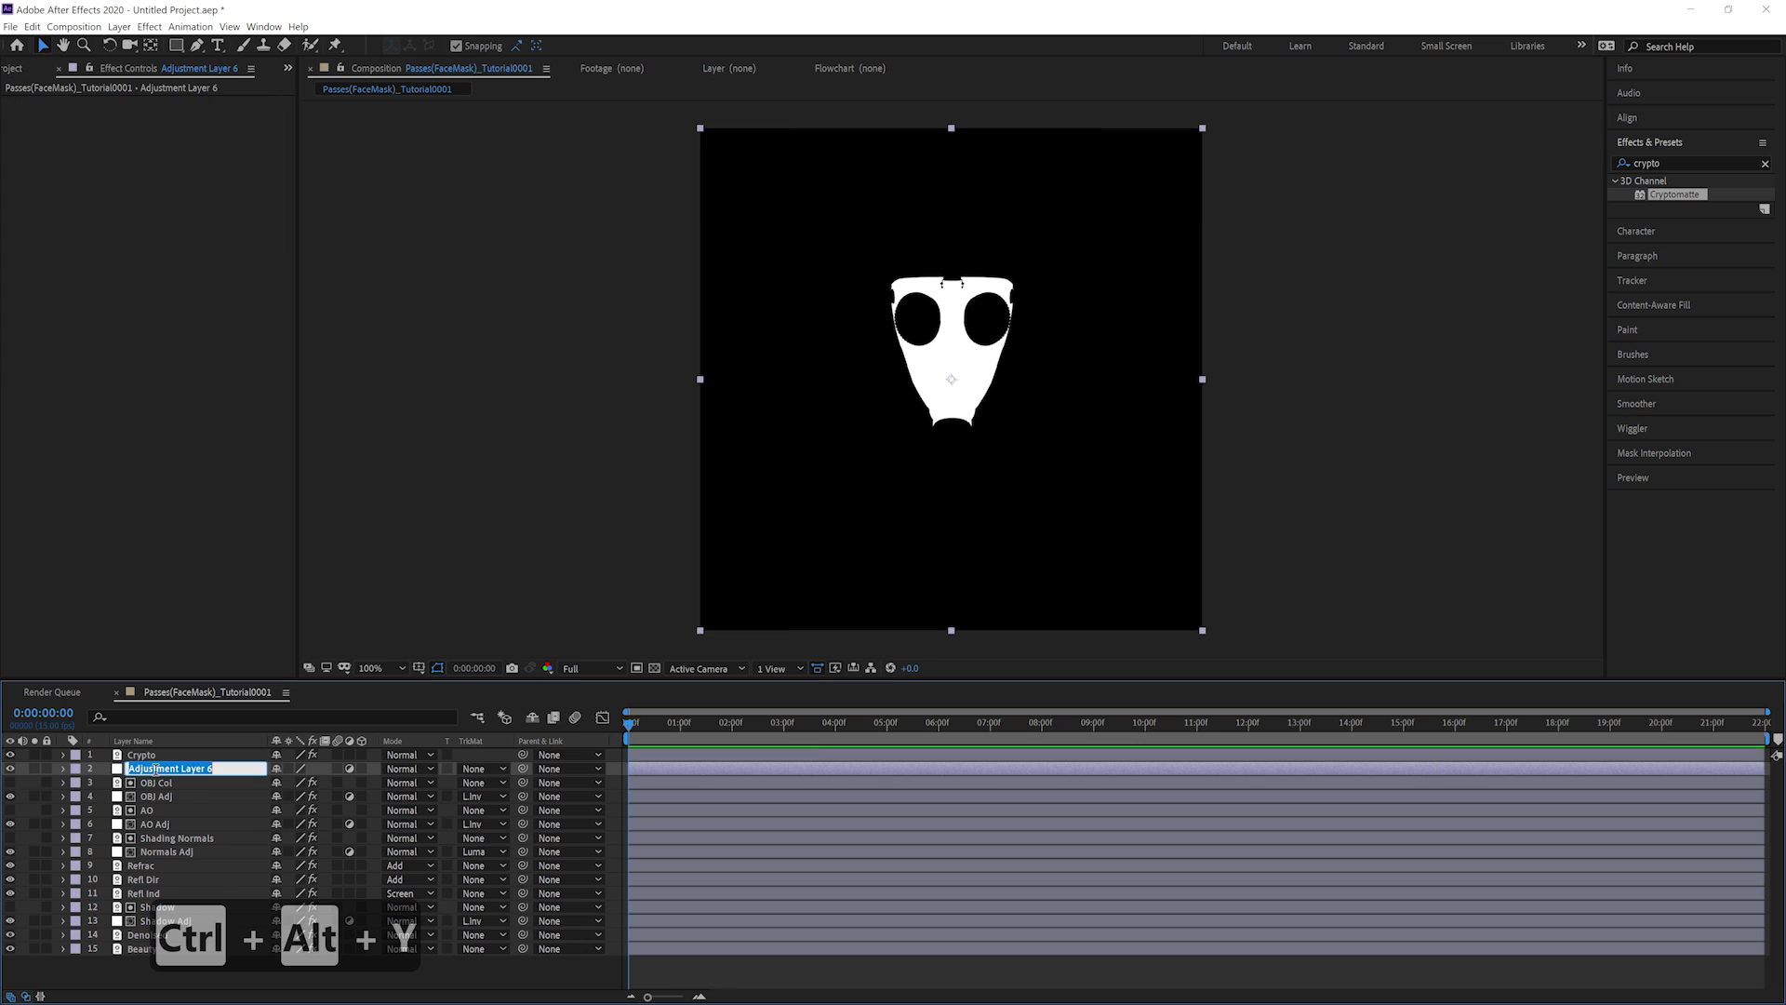
type("CryptoAdj")
key("Return")
left_click(481, 768)
left_click(521, 830)
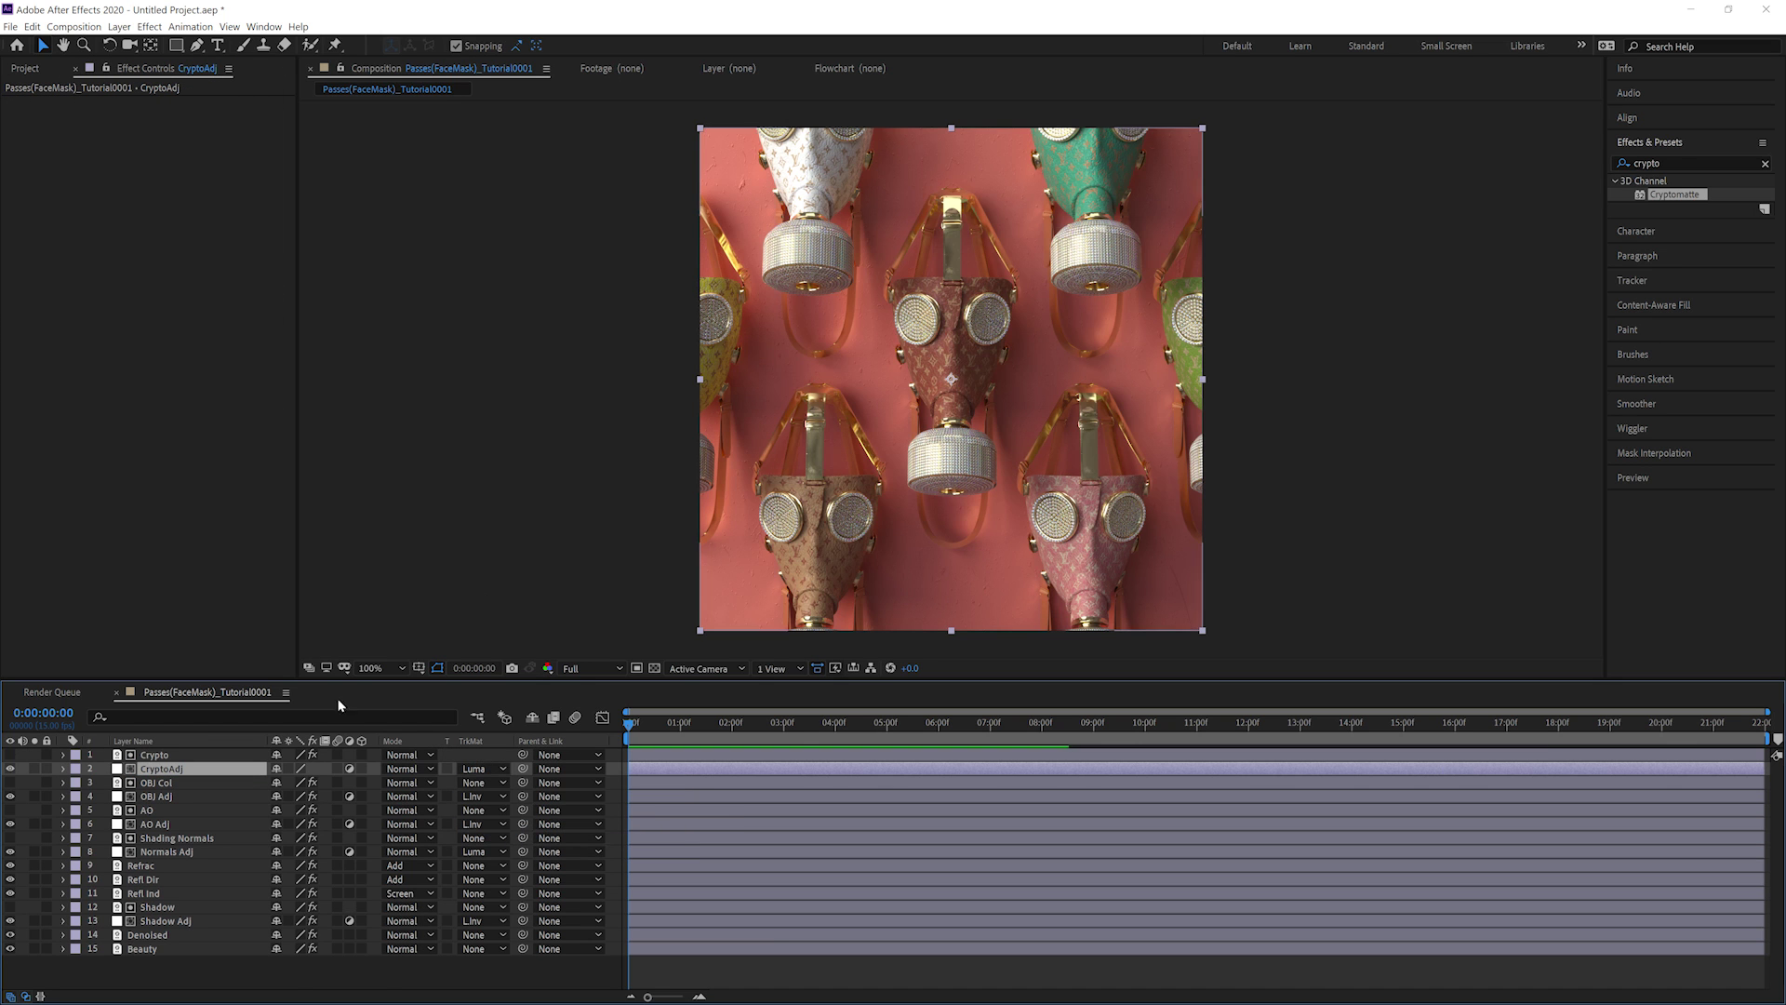
Apply a Curves effect to CryptoAdj and pull the curve down to darken the matted mask body.
left_click_drag(1675, 163, 1516, 160)
type("curv")
double_click(1678, 236)
left_click_drag(148, 256, 118, 315)
Try a Hue/Saturation effect with Master Hue at -41° on CryptoAdj, remove it and compare the Curves effect on and off.
double_click(1647, 163)
type("hue")
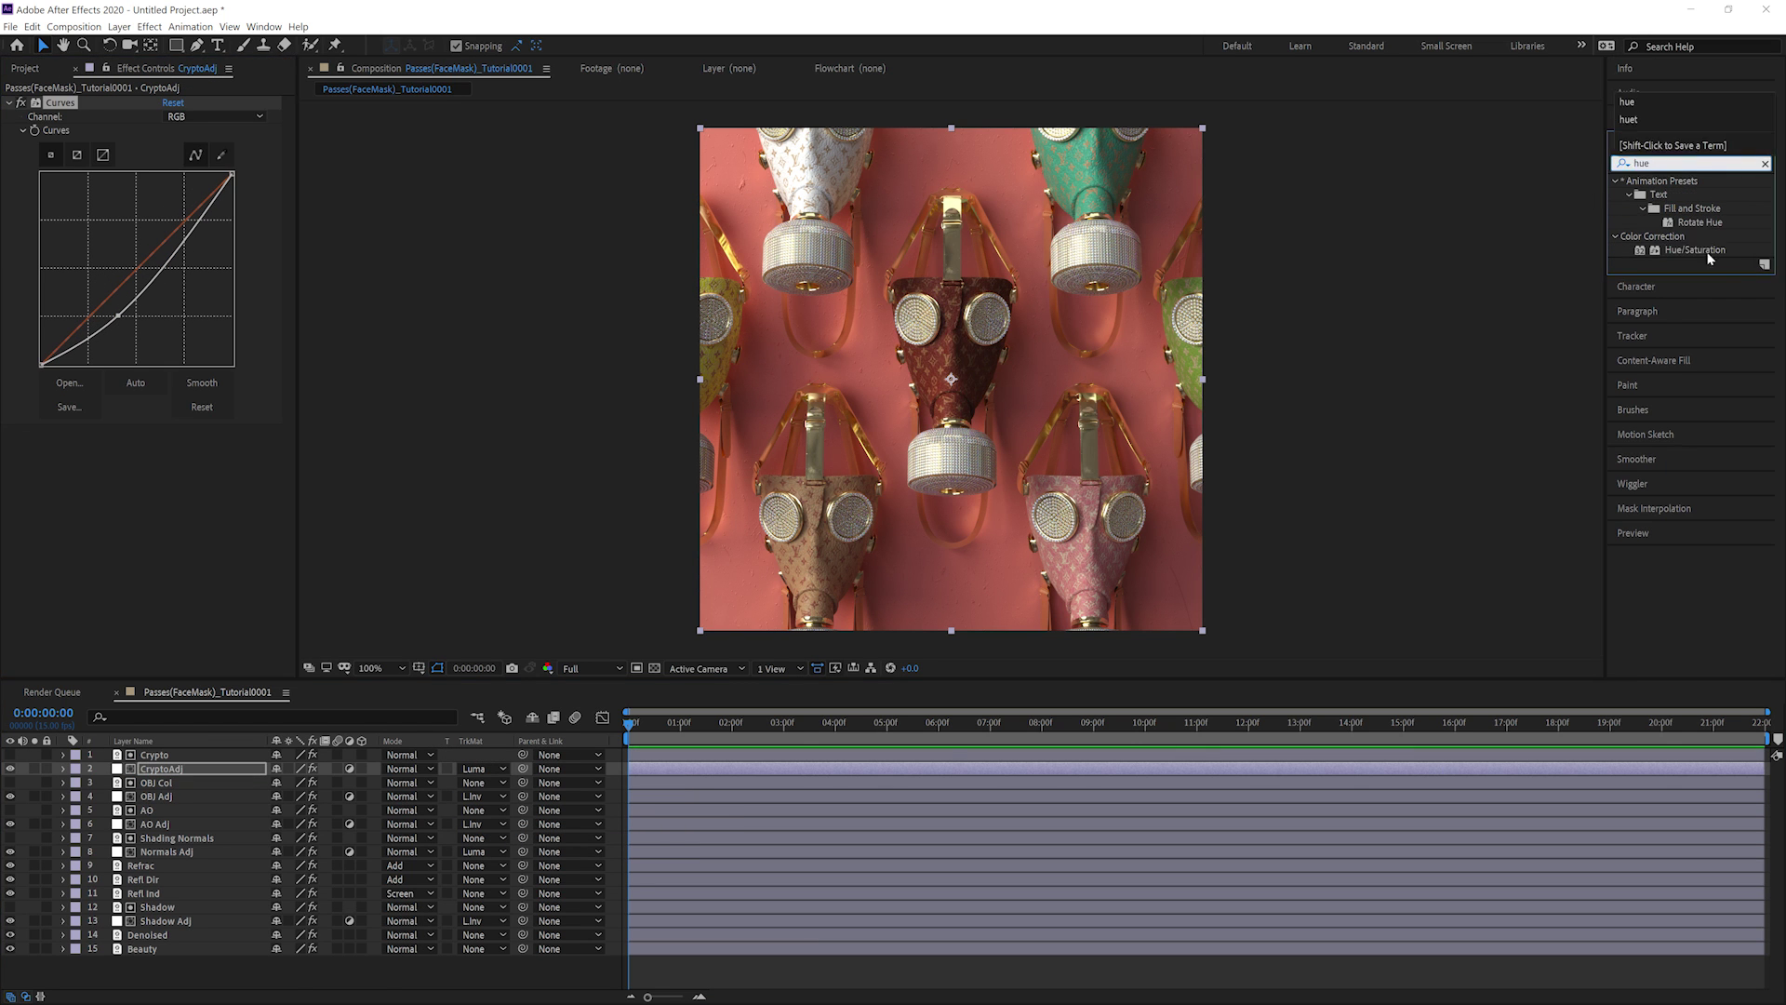
double_click(1695, 250)
mouse_move(167, 508)
left_mouse_down()
mouse_move(189, 509)
mouse_move(167, 524)
left_mouse_up()
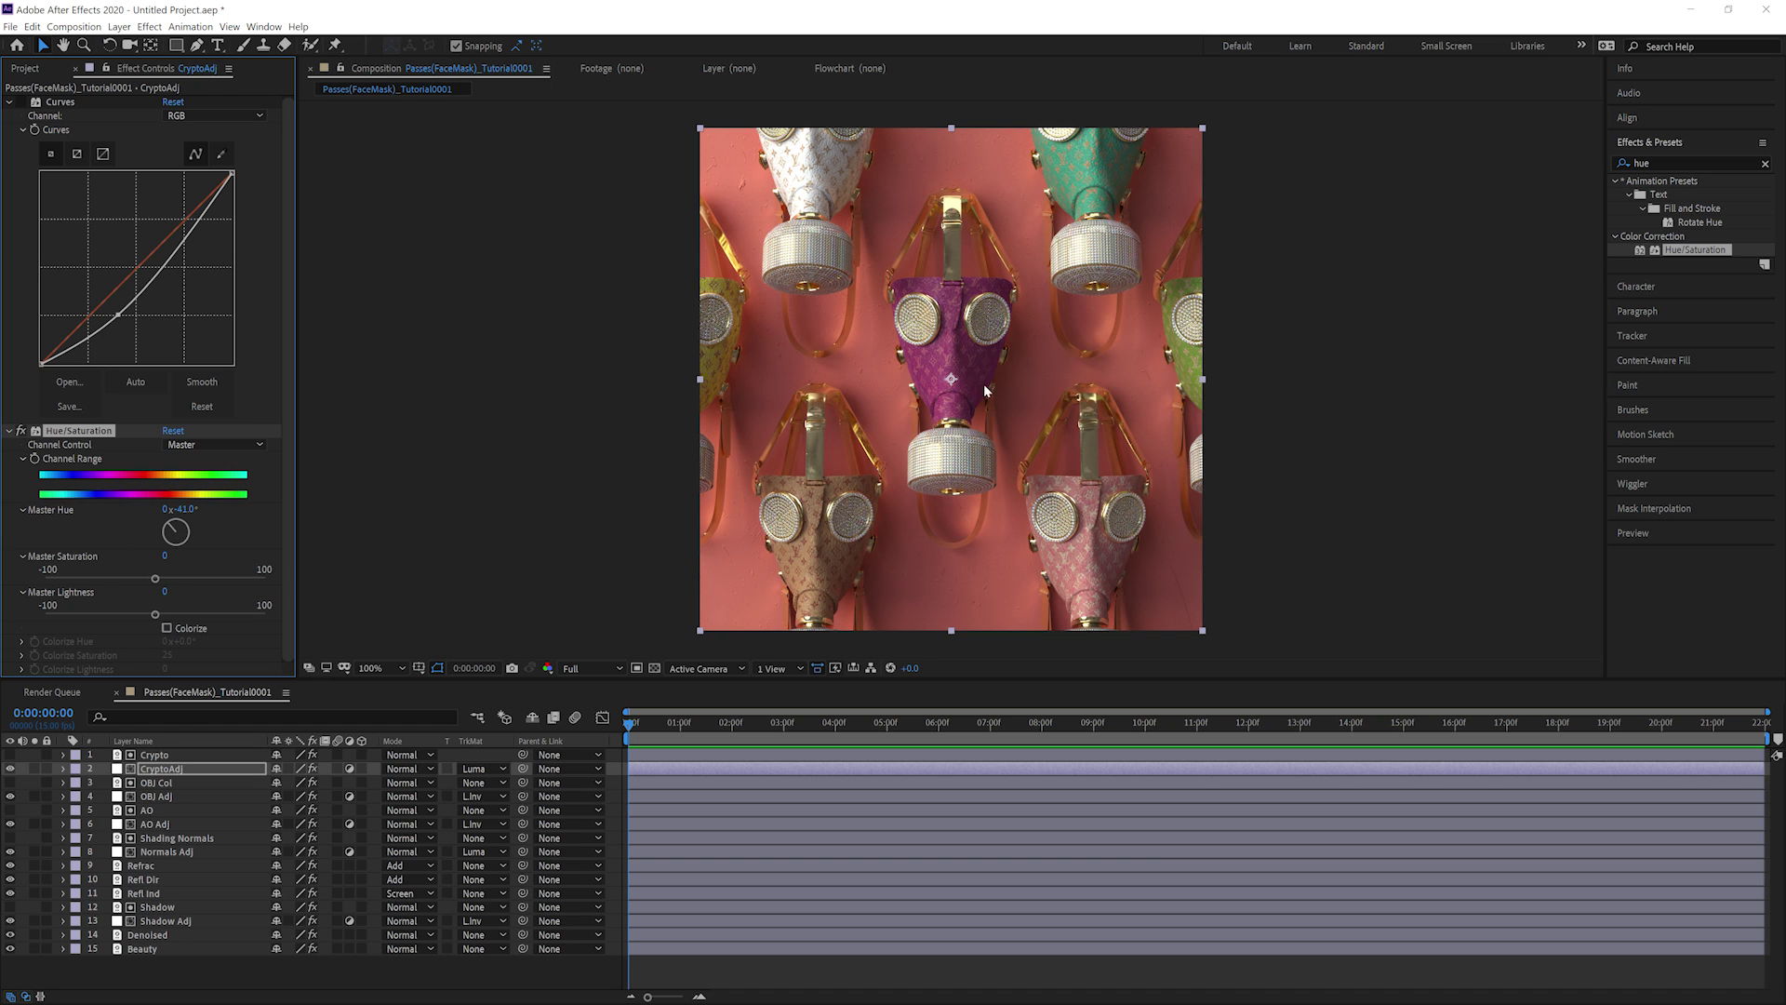
left_click(20, 430)
key("Delete")
left_click(22, 103)
left_click(23, 104)
Add the bodies of the other masks to the Crypto layer's cryptomatte selection, outputting Matte Only with the layer hidden.
left_click(151, 755)
left_click(10, 754)
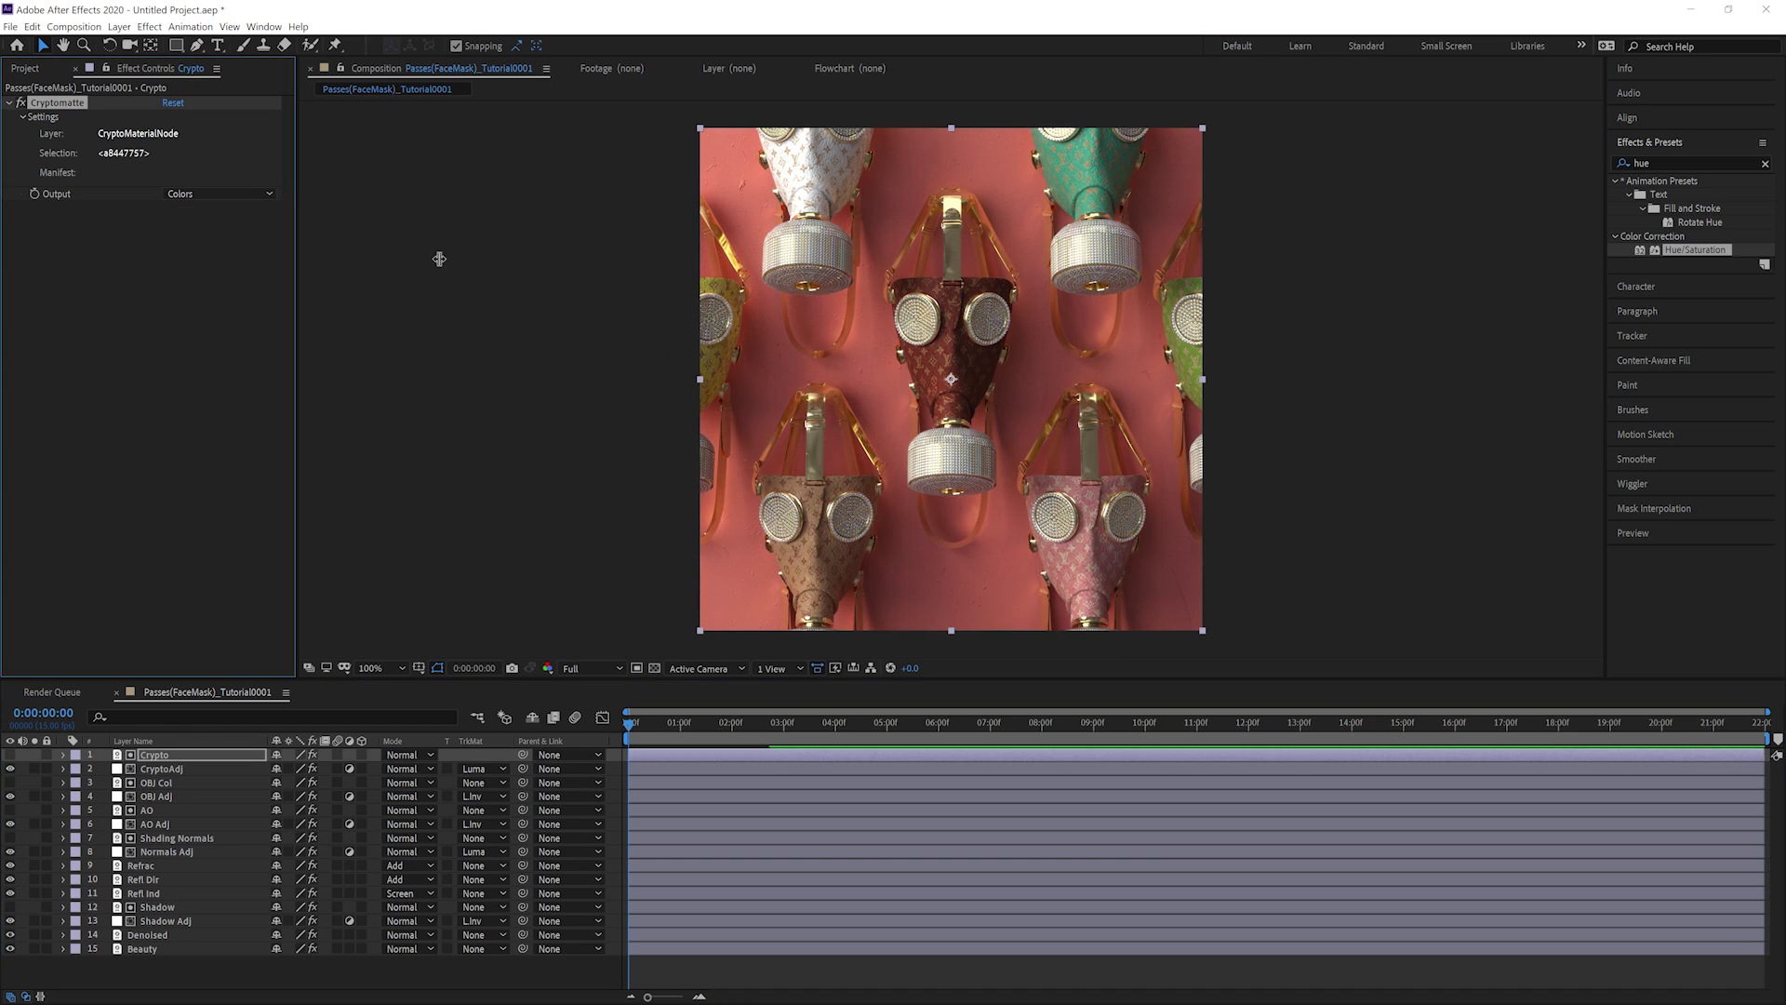
left_click(809, 172, "shift")
left_click(715, 368, "shift")
left_click(814, 568, "shift")
left_click(1088, 567, "shift")
left_click(1179, 367, "shift")
left_click(10, 755)
left_click(218, 193)
left_click(191, 255)
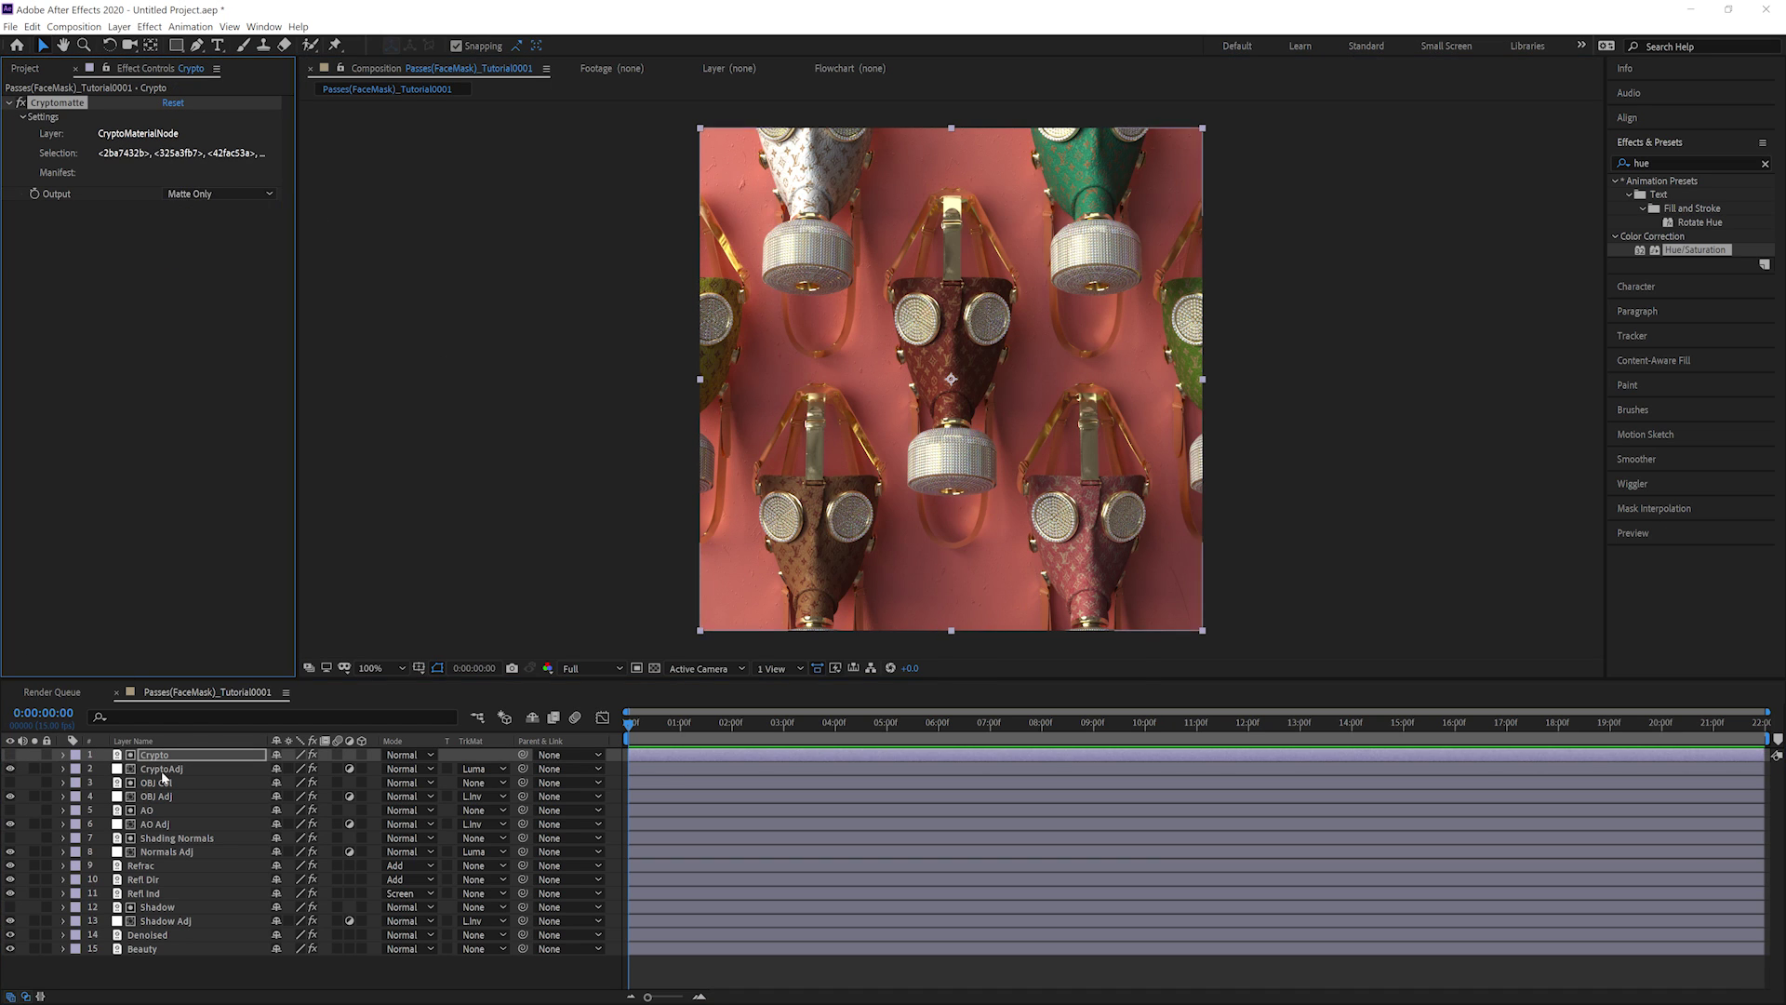
Move the Crypto and CryptoAdj layers together to just below the Refl Ind layer.
left_click(160, 768)
left_click(155, 756, "shift")
left_click_drag(155, 757, 158, 901)
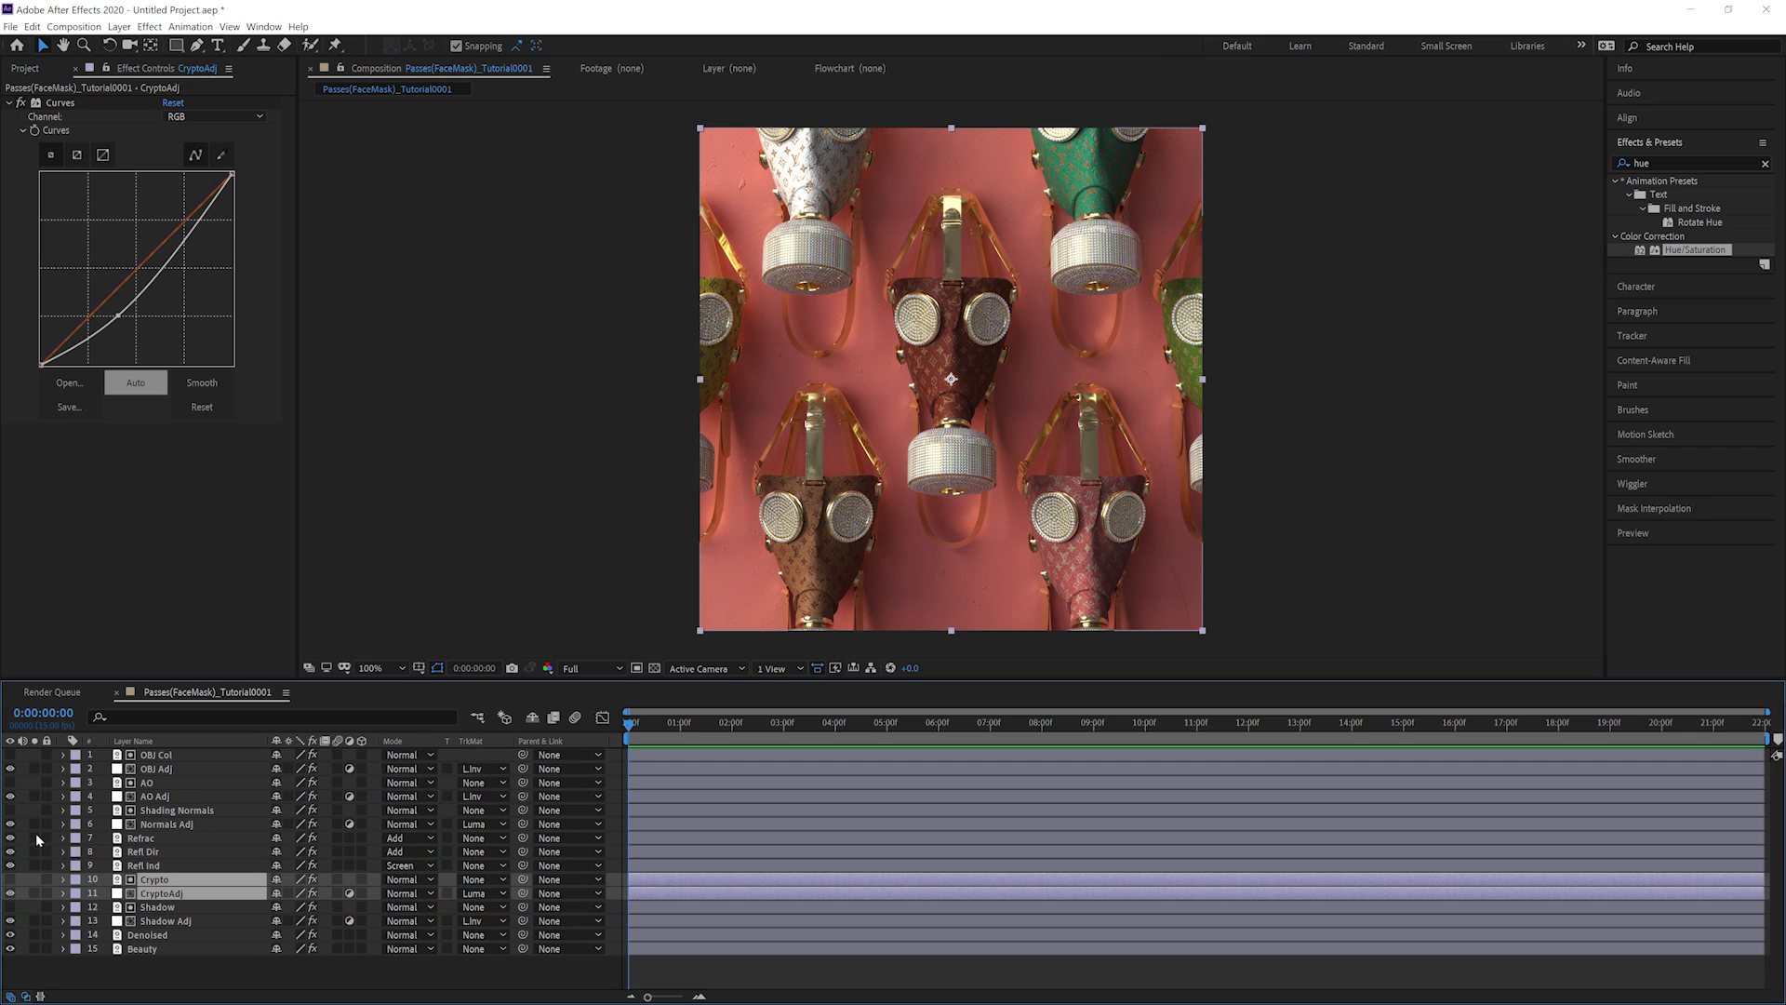
Set the Refl Dir layer's opacity to 83%.
left_click(137, 838)
left_click(141, 851)
key("t")
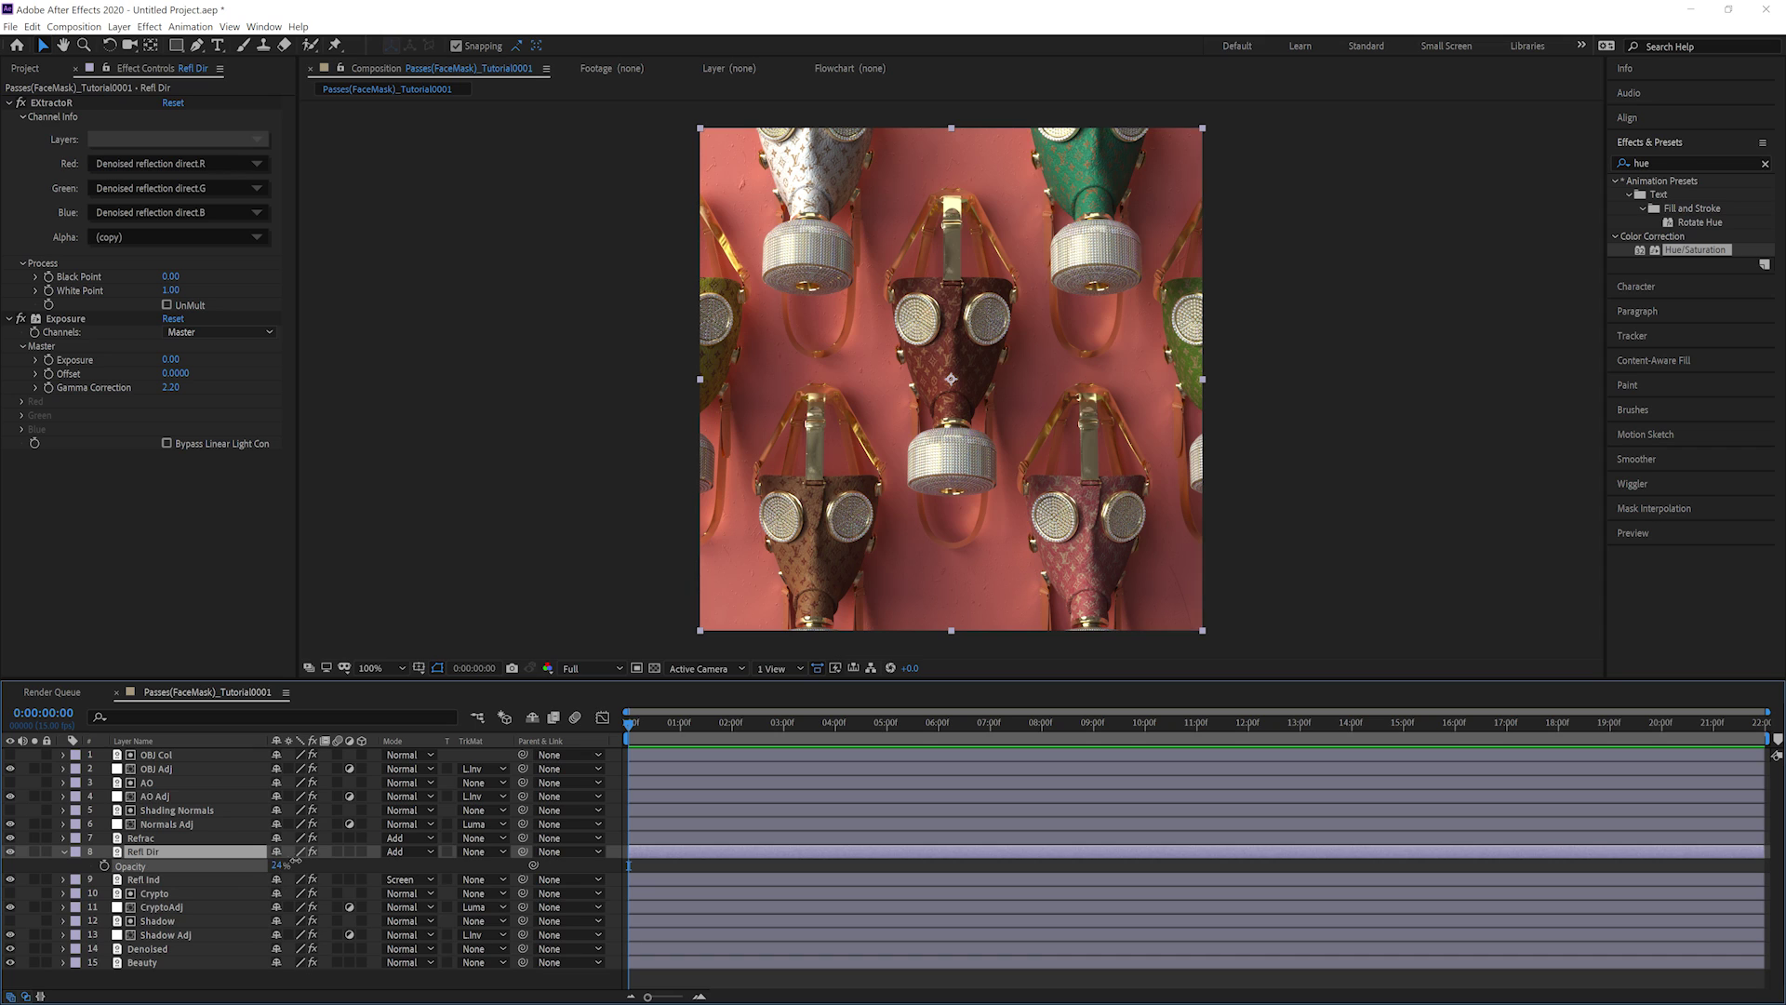
left_click_drag(333, 860, 327, 861)
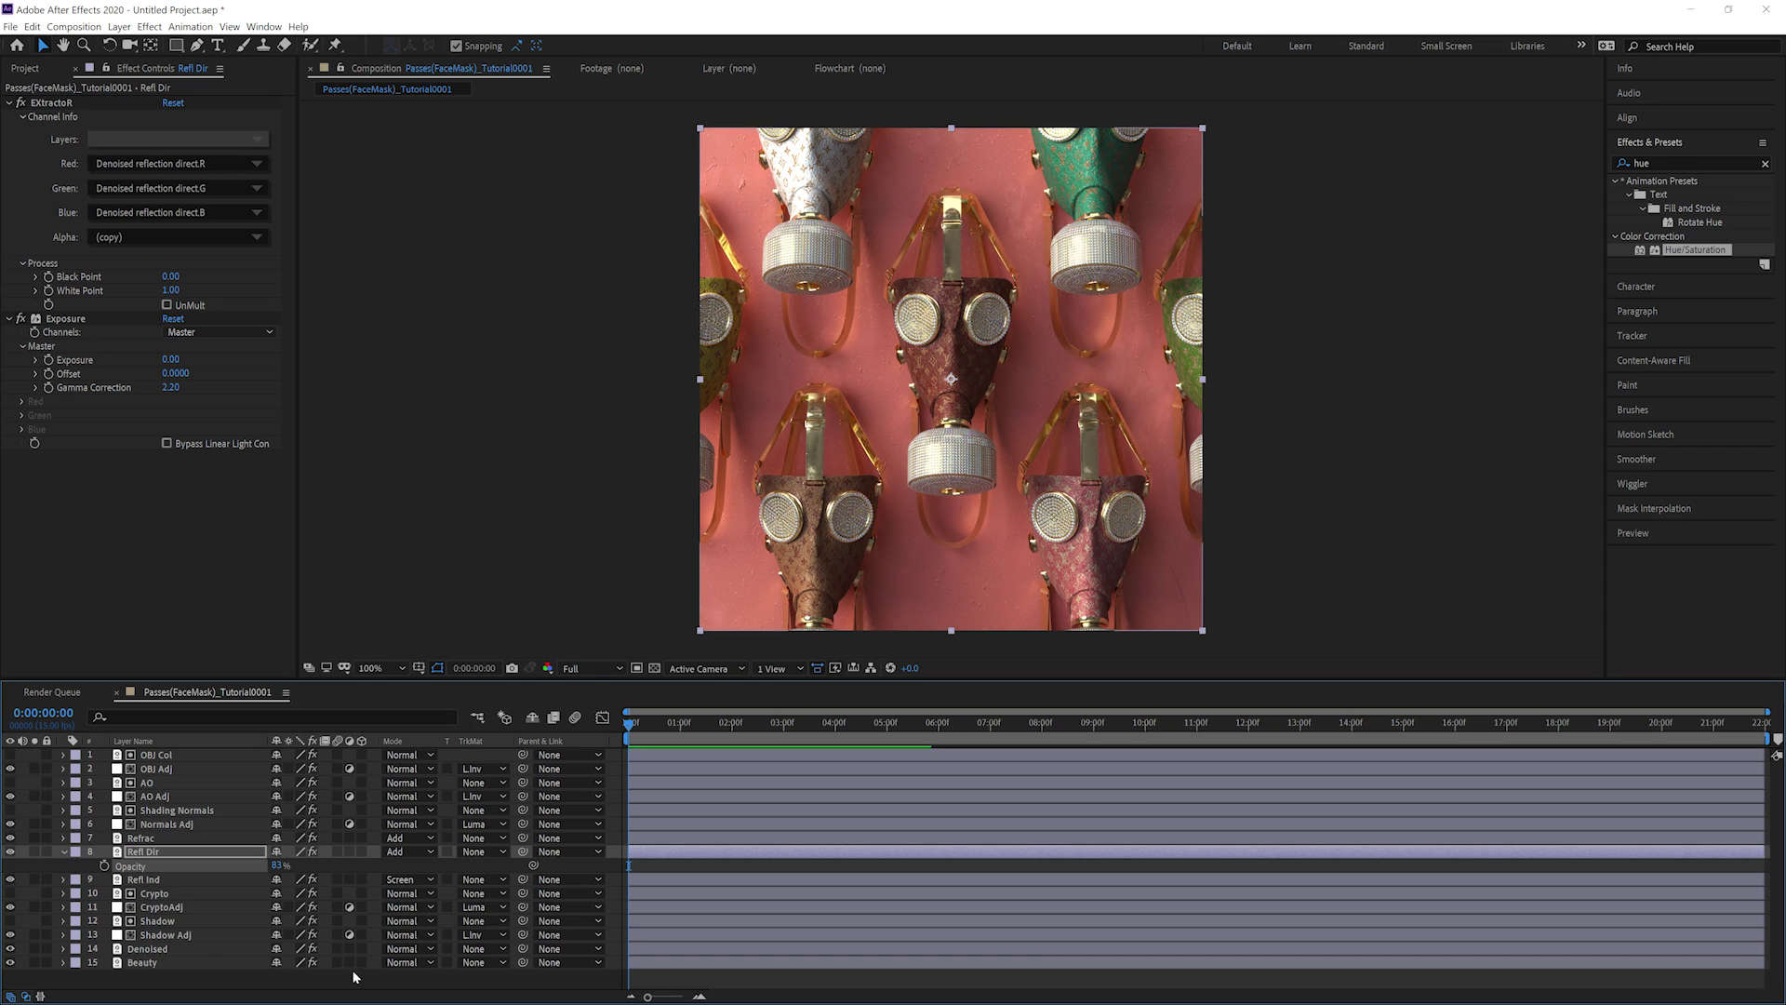
Soften the darkening curve on CryptoAdj and compare the image with and without the Refl Dir layer.
left_click(160, 911)
left_click_drag(130, 321, 112, 310)
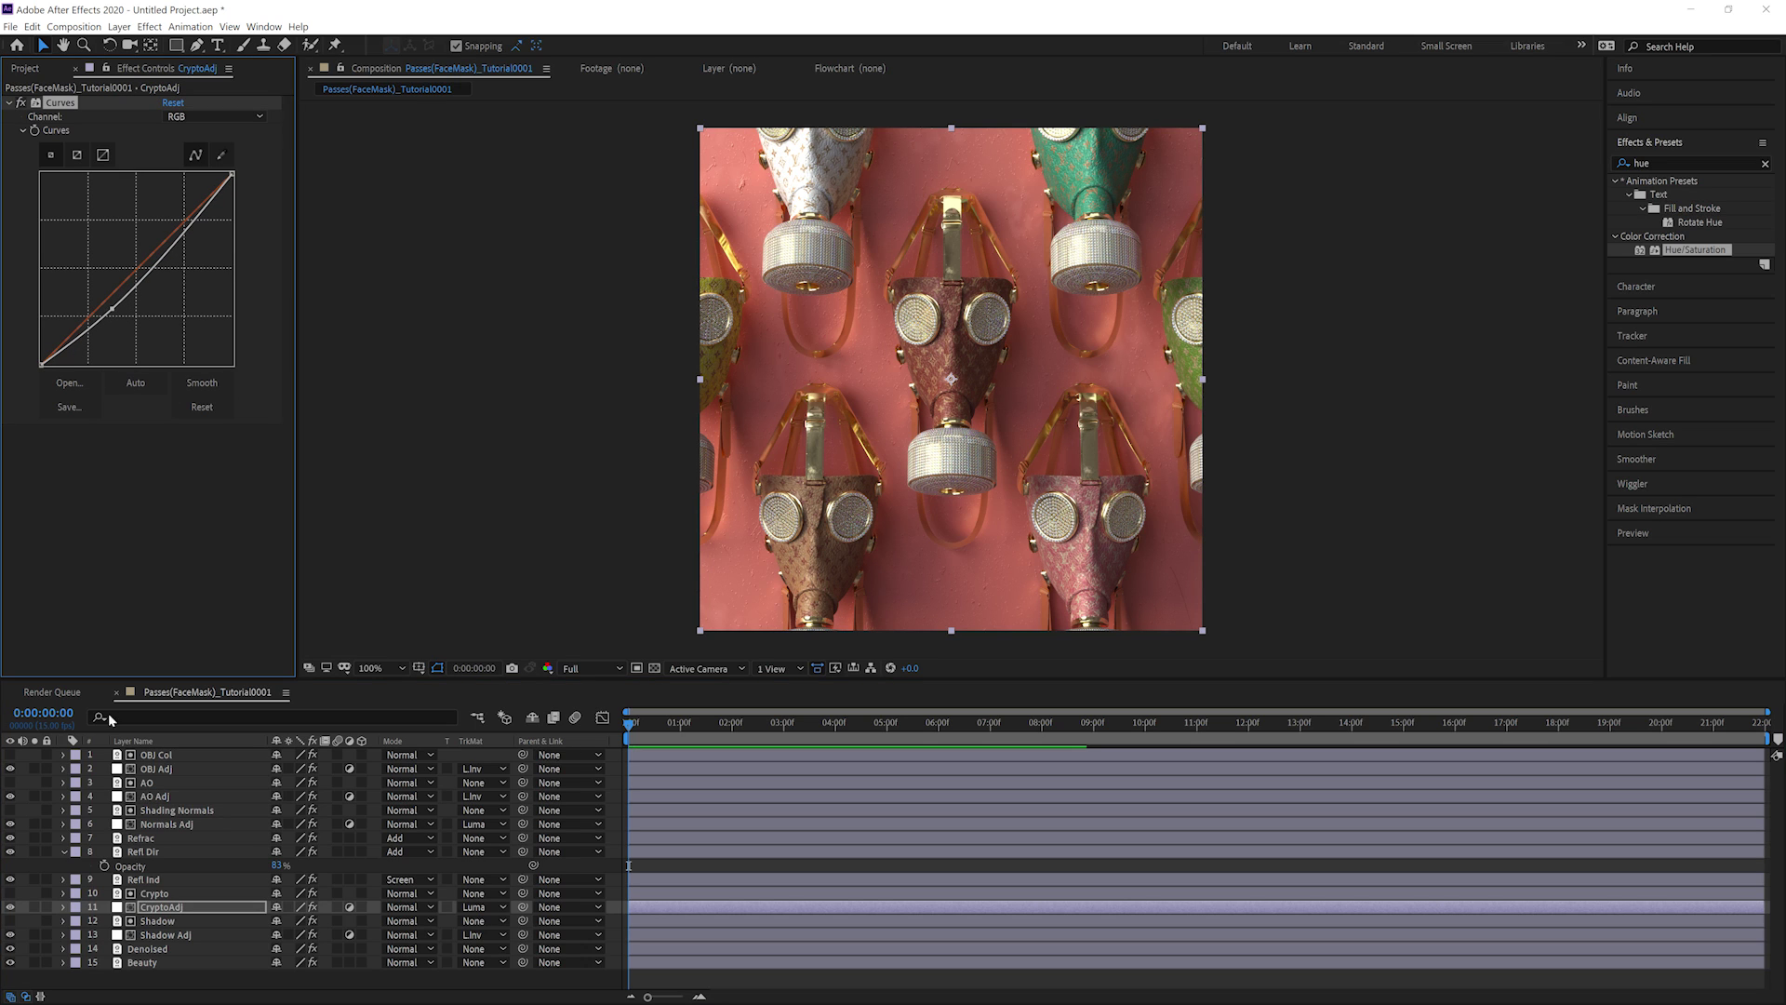
left_click(7, 855)
left_click(7, 855)
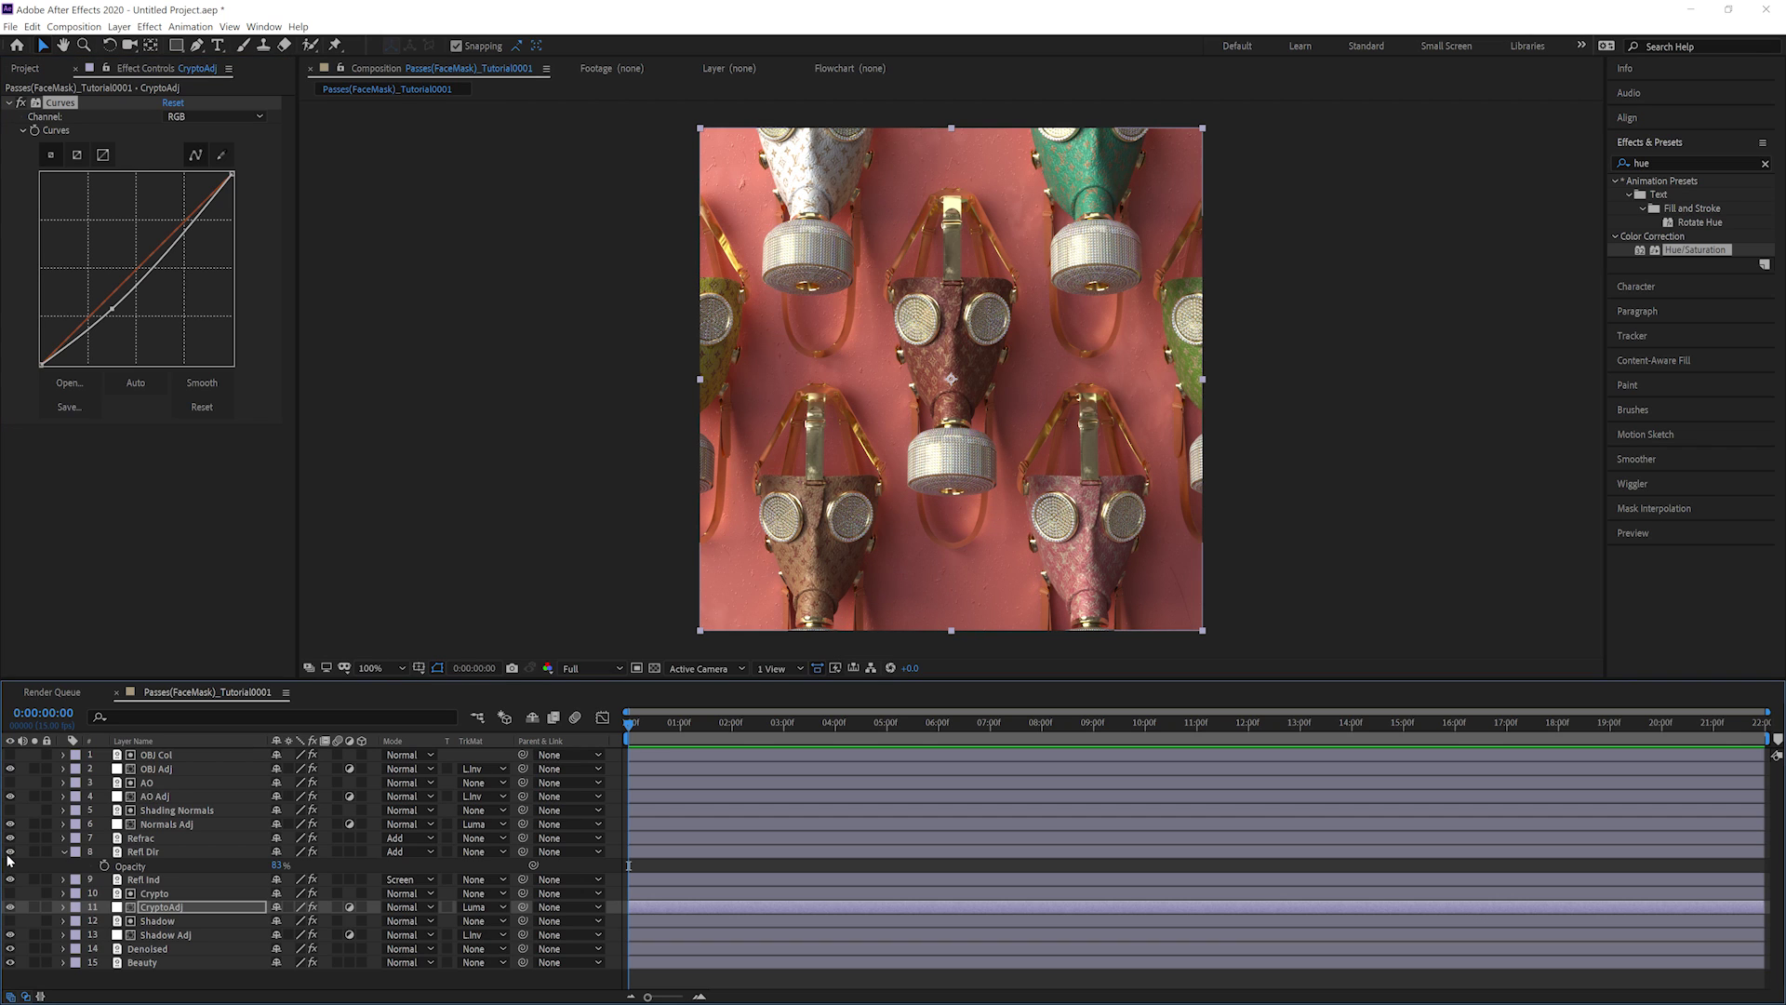
left_click(7, 854)
left_click(8, 854)
Set the Refl Dir layer's opacity to 50% and check the effect of the CryptoAdj layer.
left_click(223, 853)
left_click(277, 865)
type("50")
key("Return")
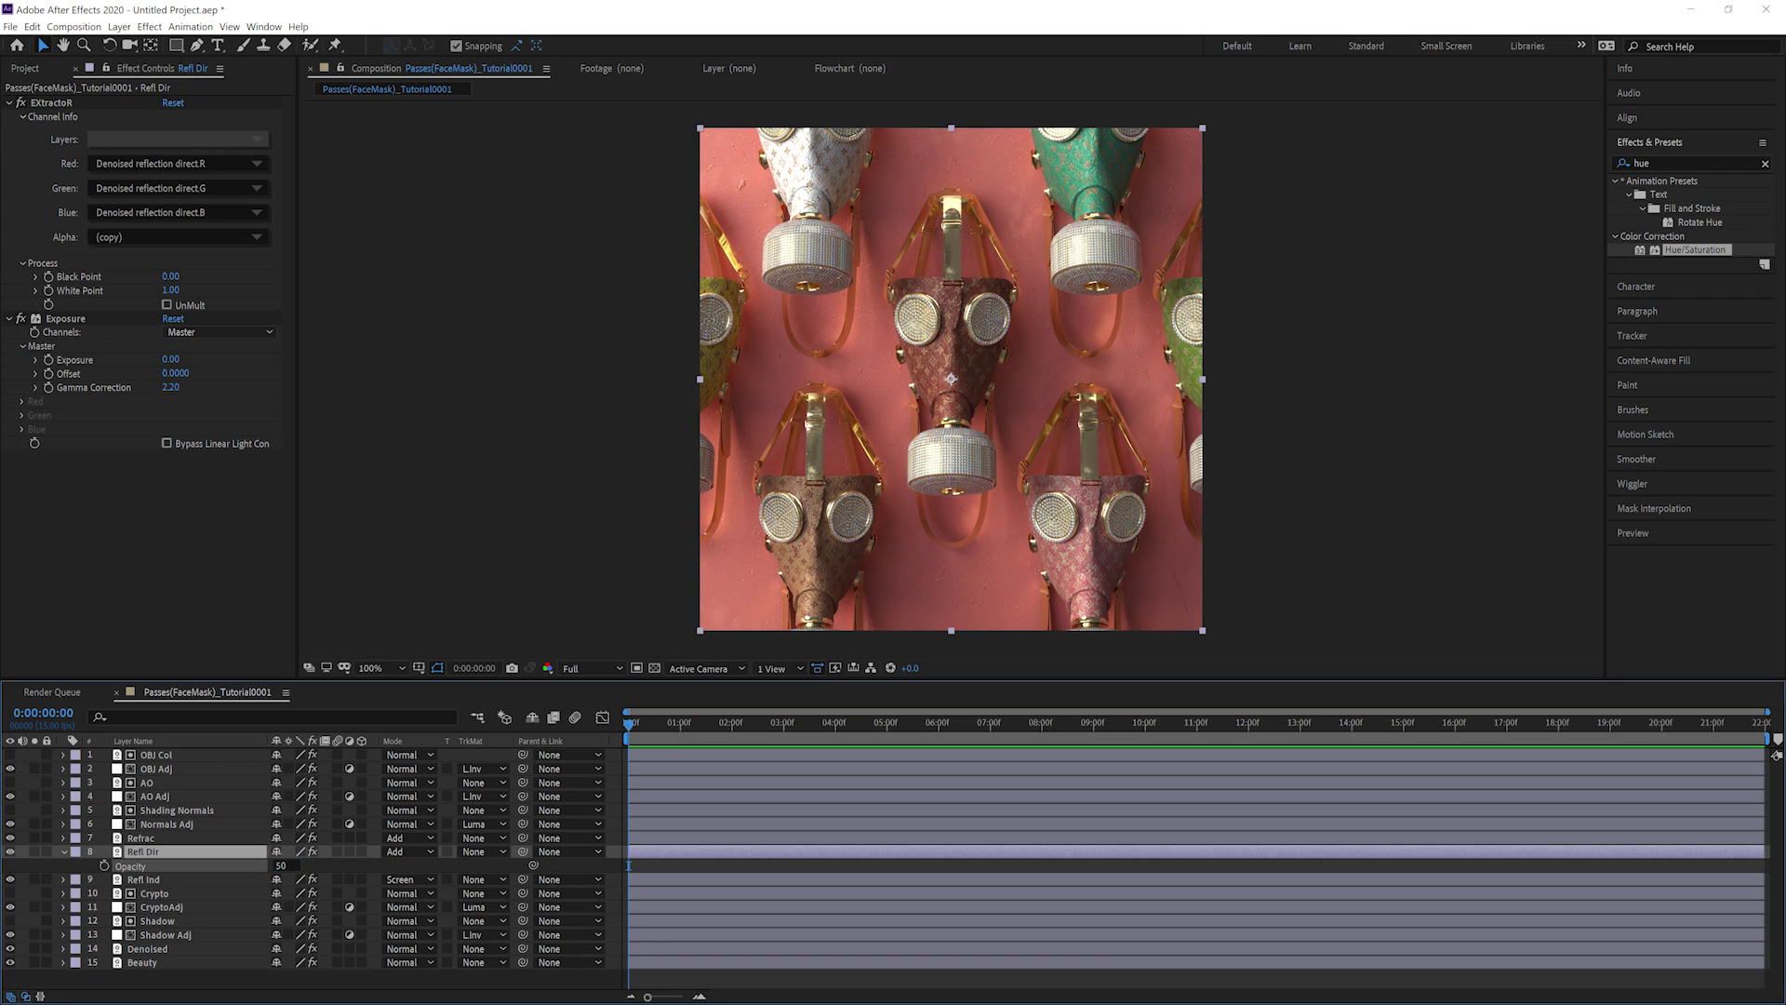
left_click(10, 907)
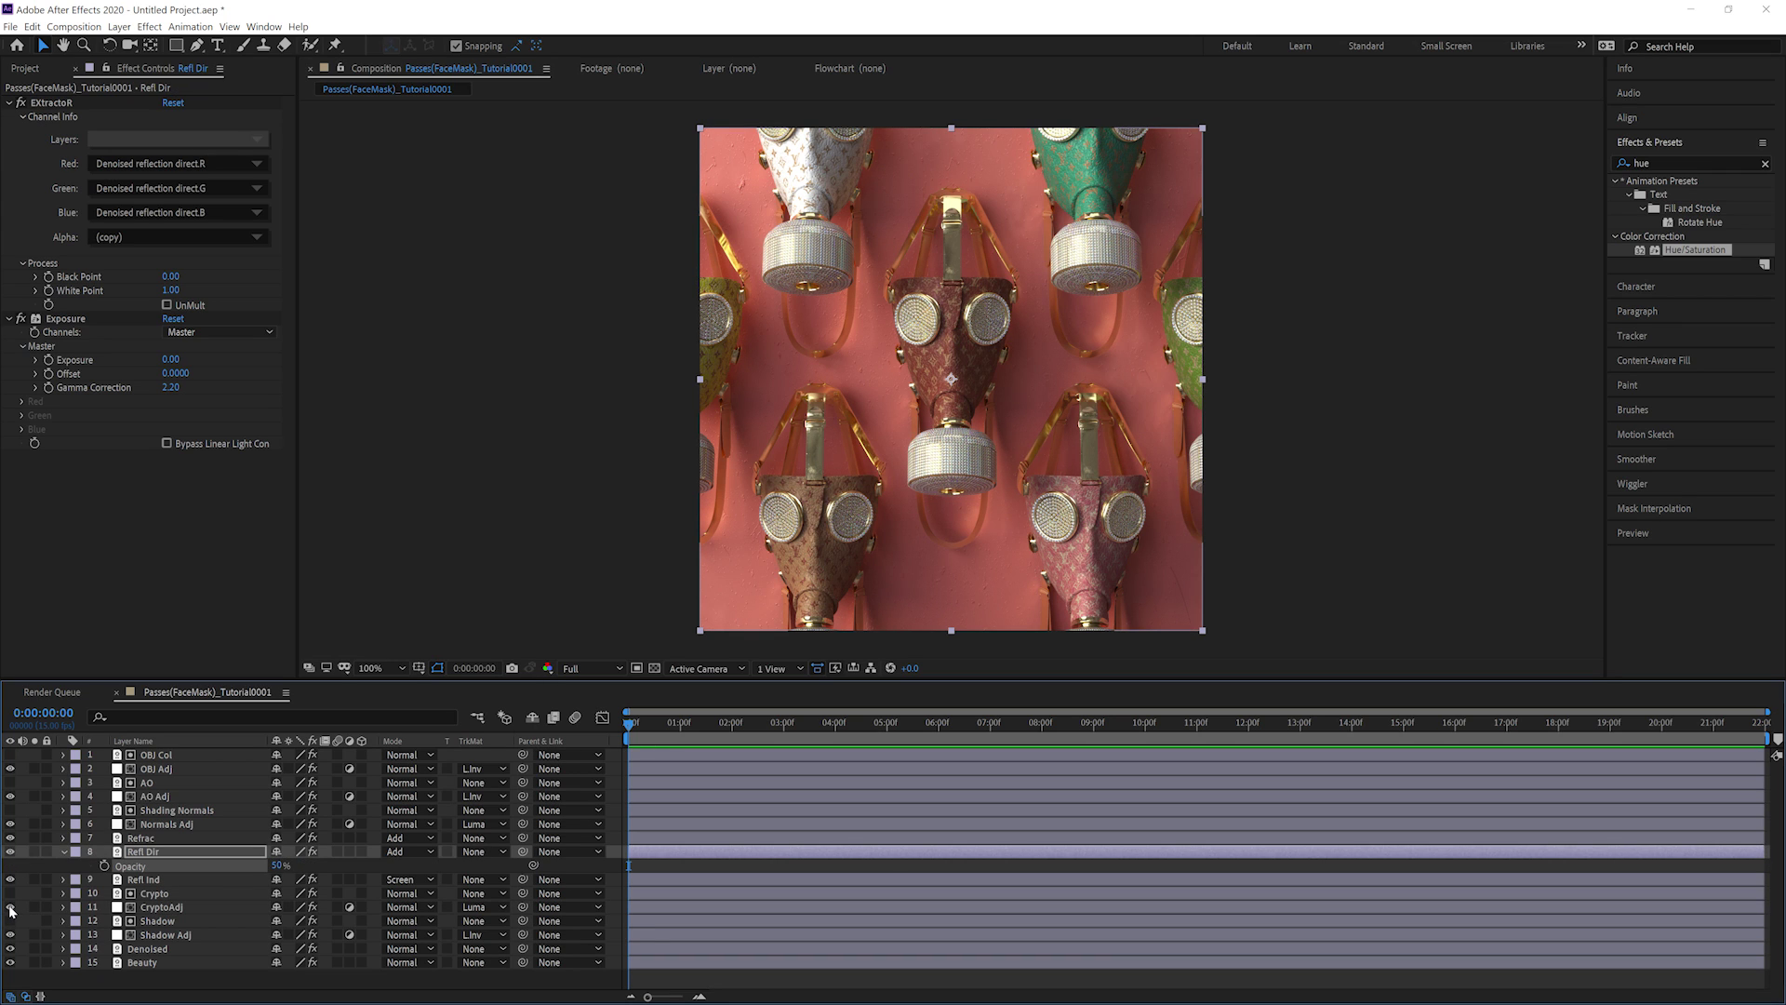
Check the image without OBJ Adj and delete the OBJ Adj and OBJ Col layers.
left_click(10, 769)
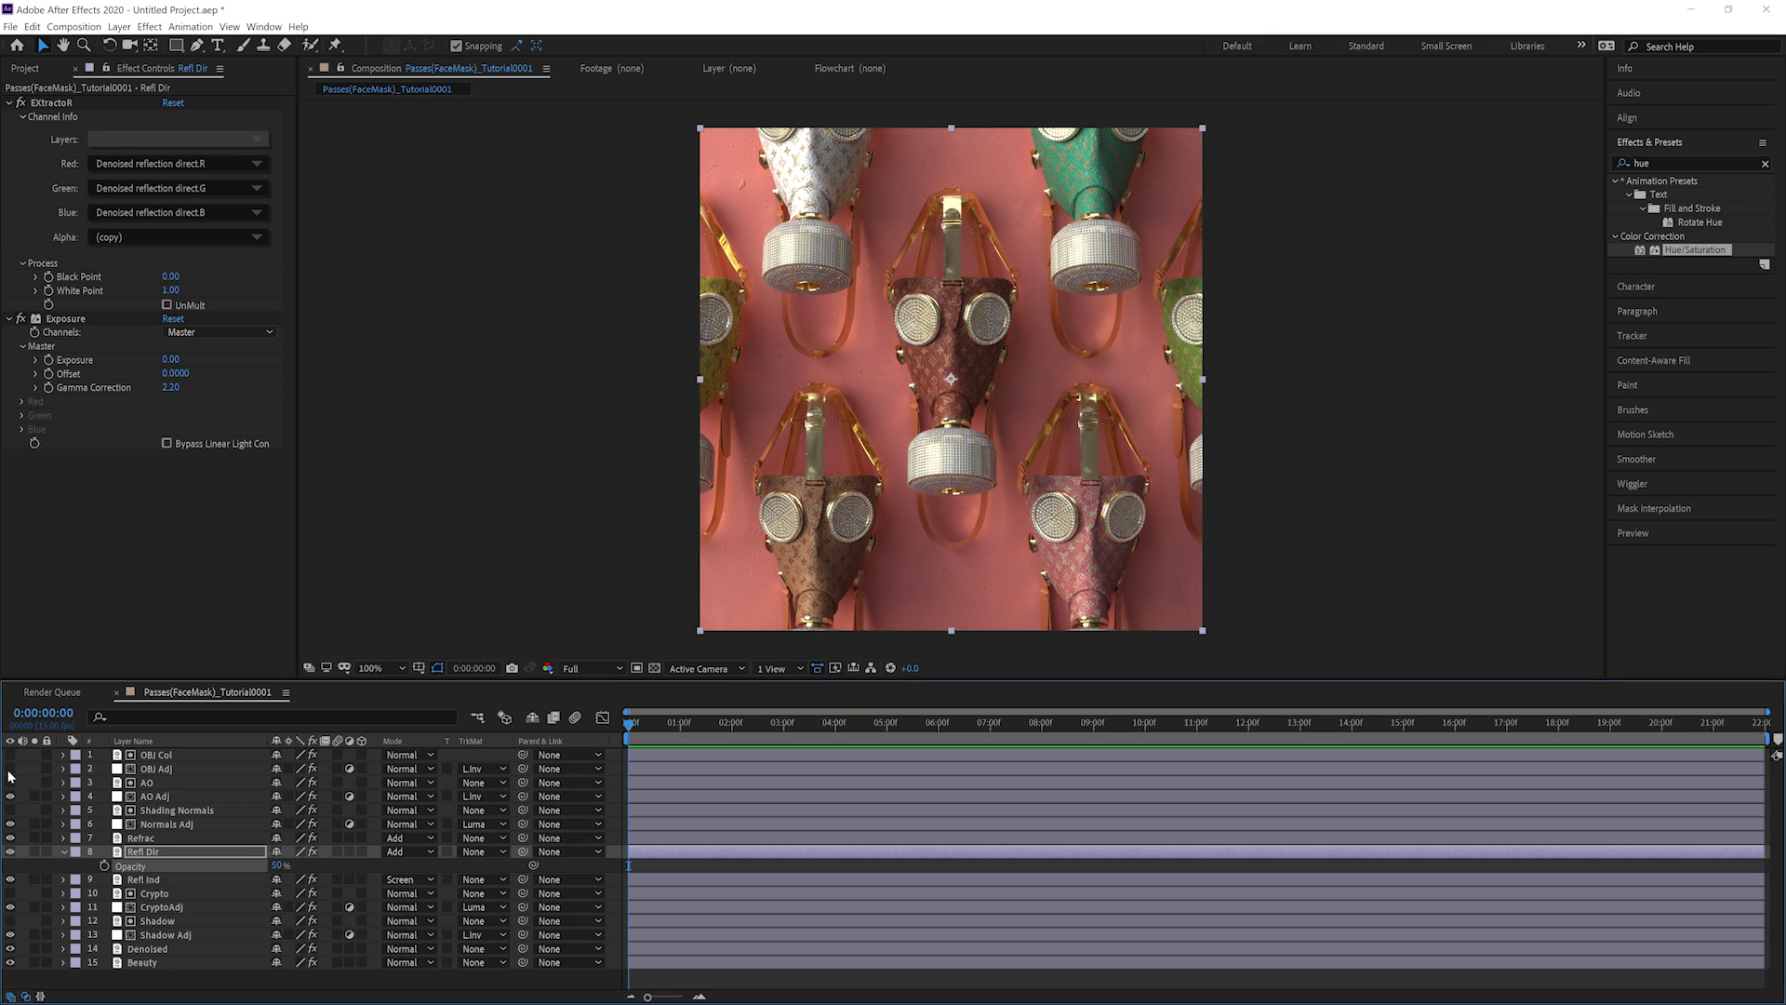
left_click(149, 768)
left_click(149, 754, "shift")
key("Delete")
Create an adjustment layer named Overall at the top of the layer stack.
key("ctrl+alt+y")
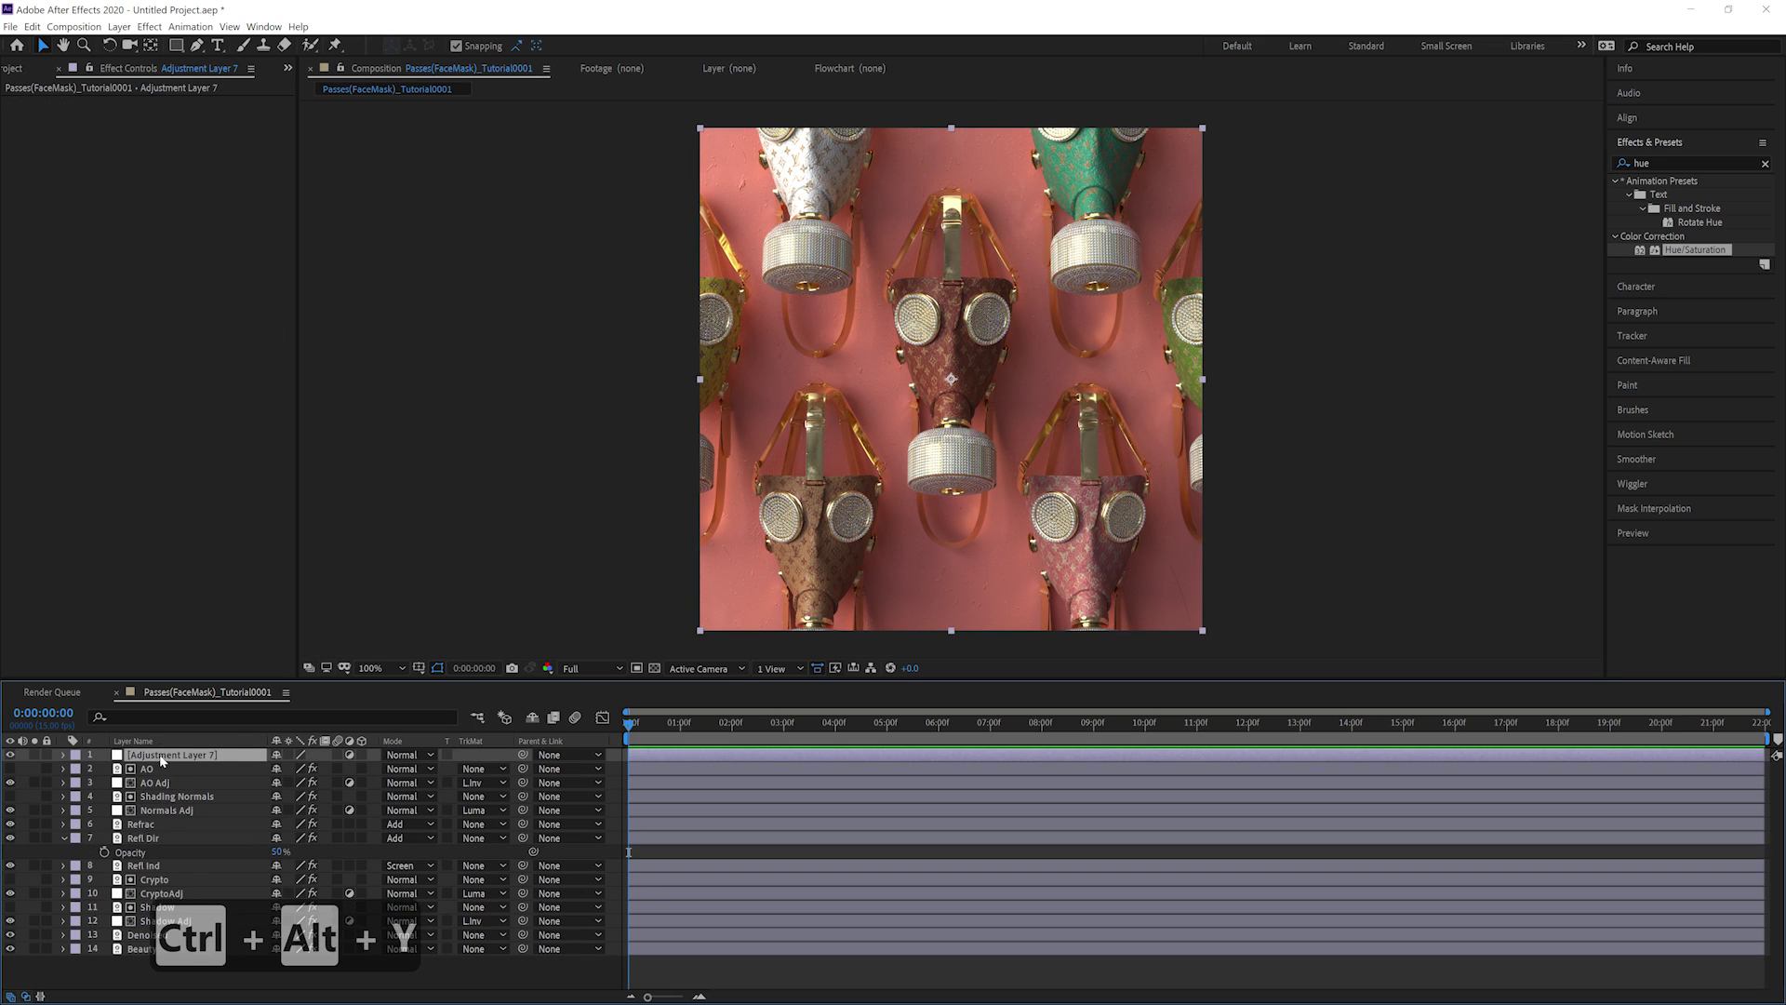
key("Return")
type("Overall")
key("Return")
Add a Curves effect to the Overall layer and shape it into a gentle S-curve for slightly more contrast.
left_click(1672, 165)
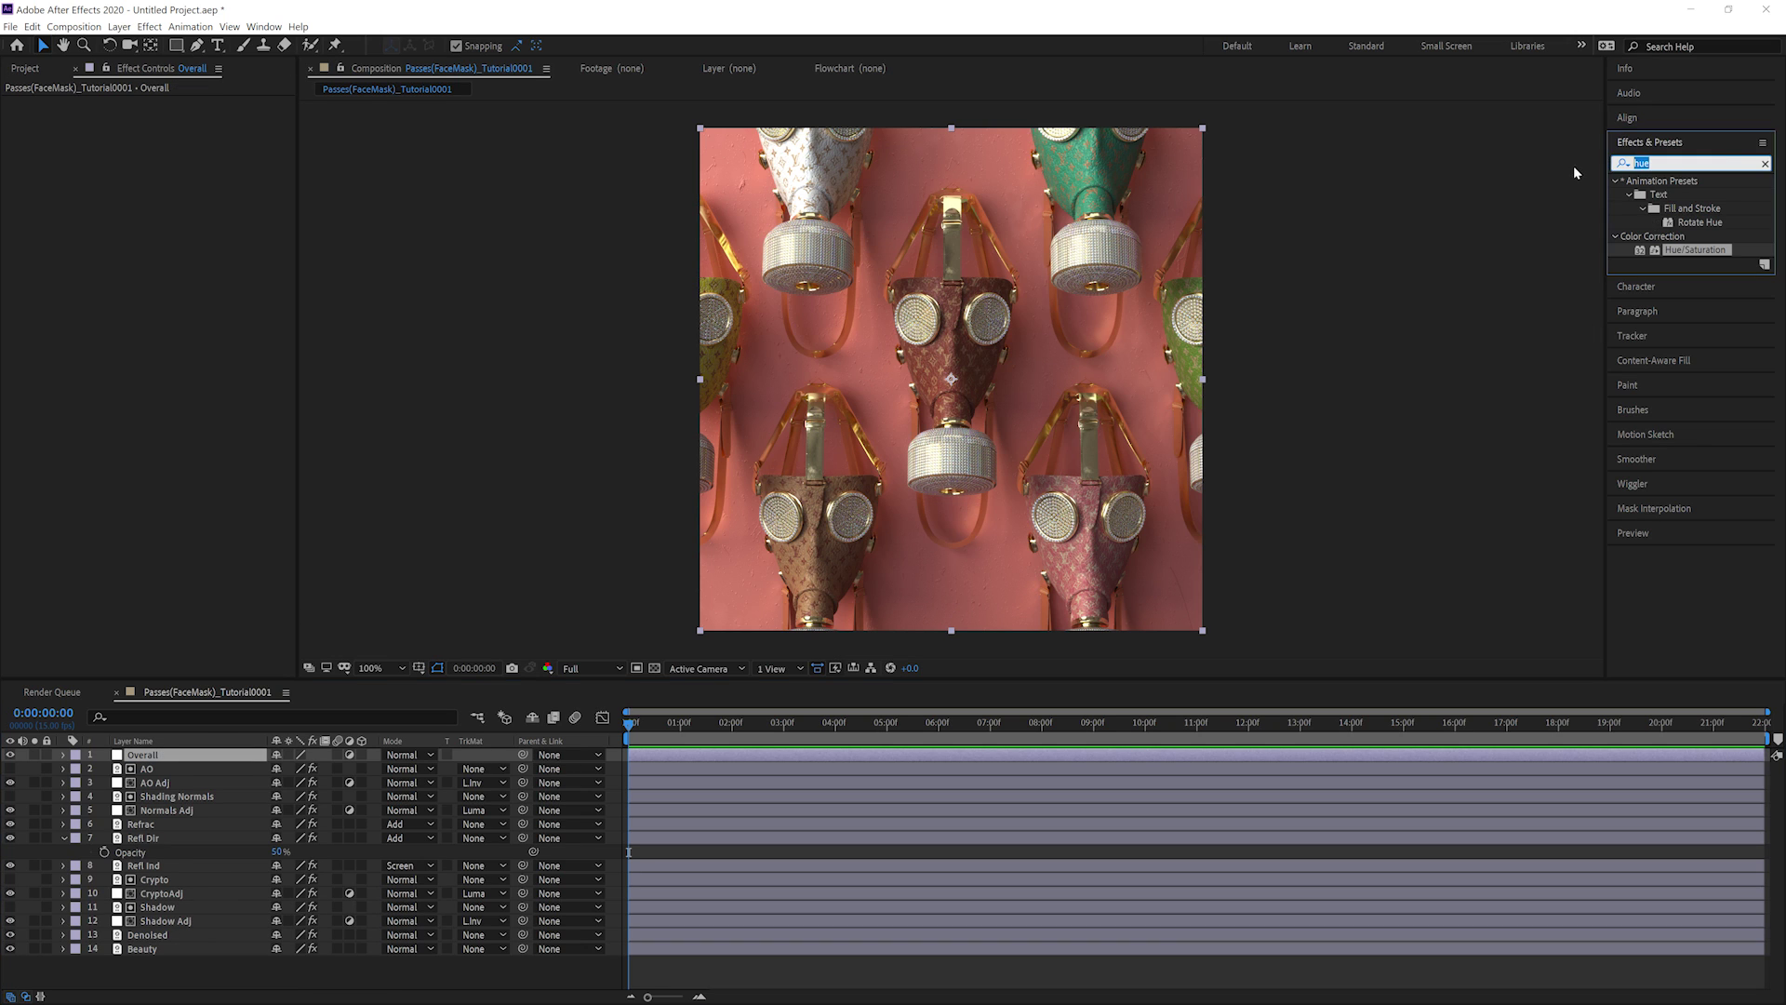
type("curv")
left_click_drag(1678, 235, 91, 319)
left_click_drag(194, 217, 187, 213)
left_click_drag(91, 319, 91, 318)
Add a Hue/Saturation effect to the Overall layer and set its Master Saturation to -10.
left_click(1623, 166)
type("hue")
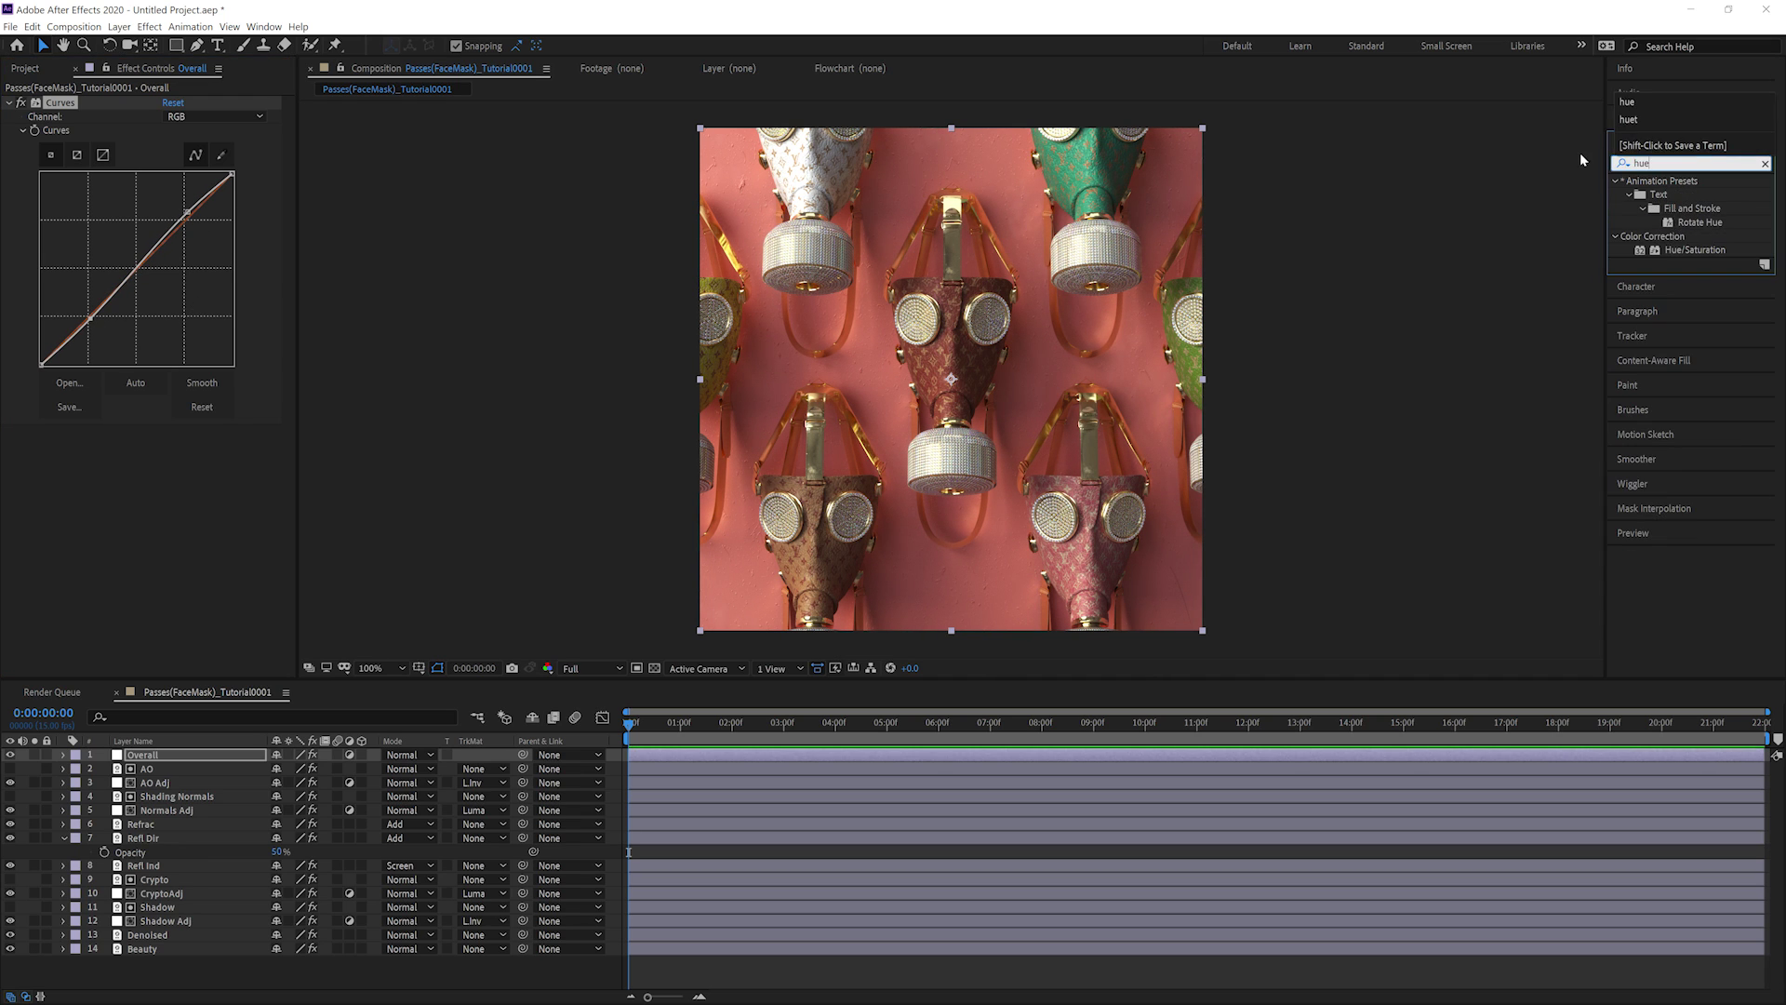
left_click_drag(1684, 251, 258, 484)
left_click(164, 558)
type("-")
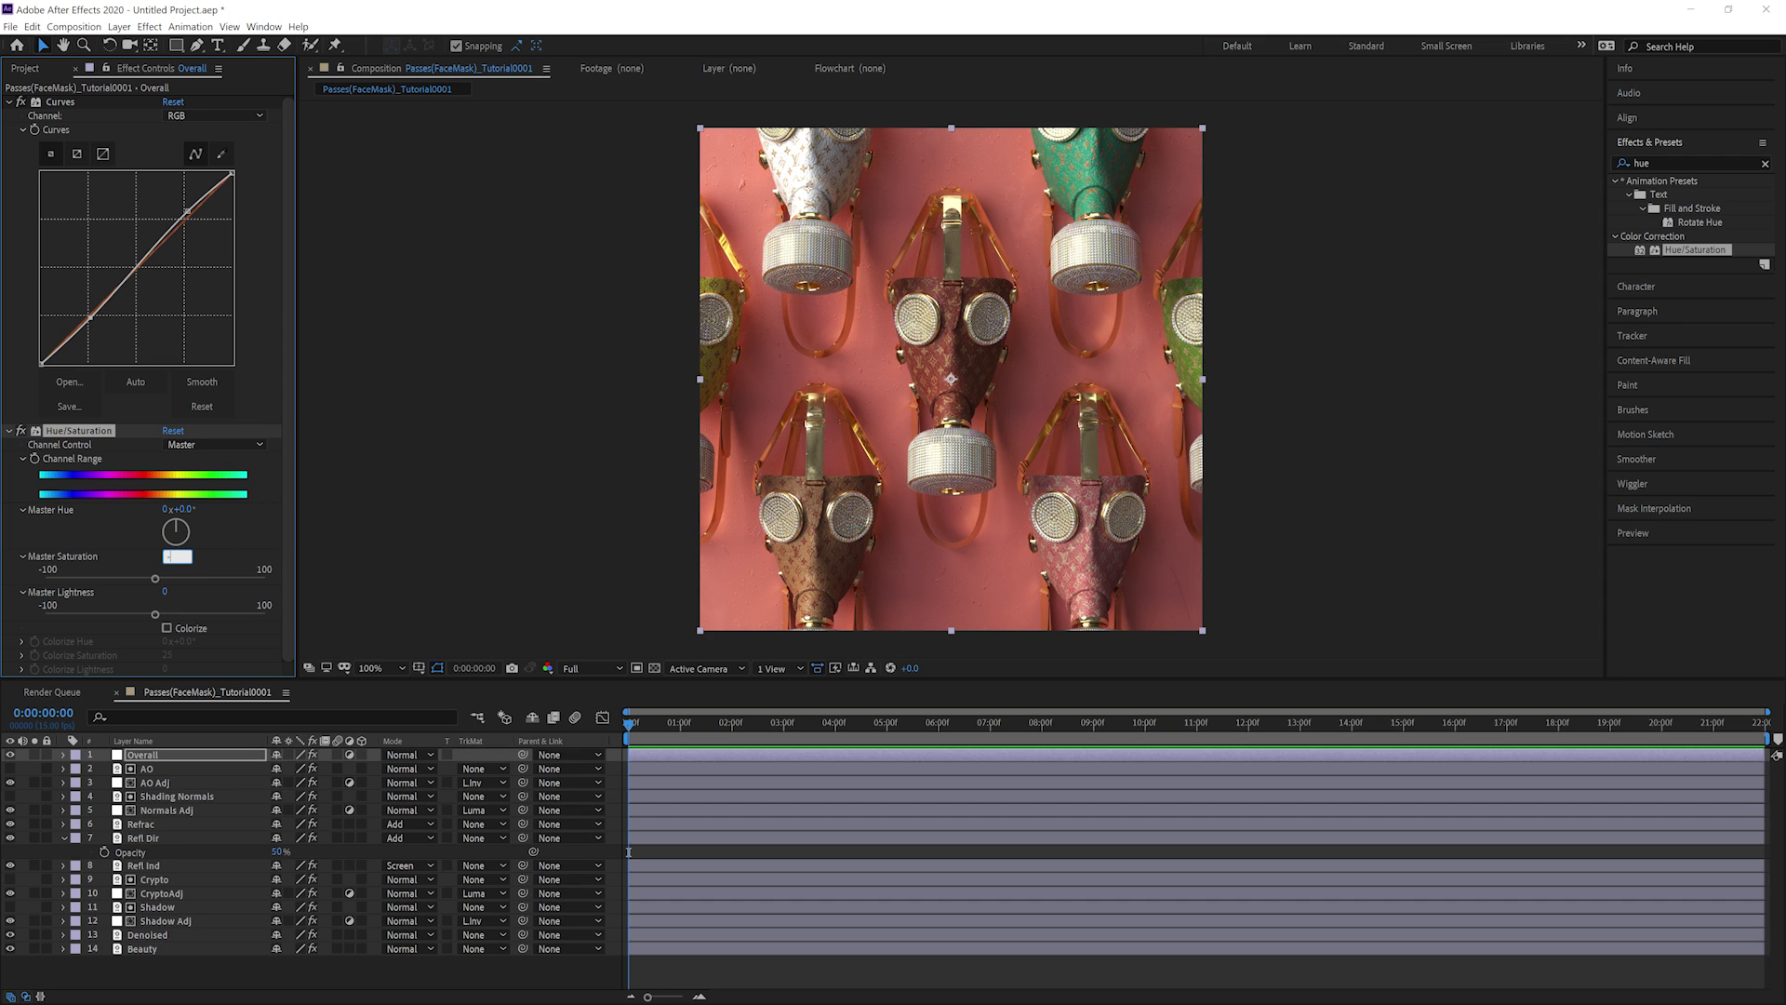
type("10")
key("Return")
Add a Sharpen effect to the Overall layer and set the Sharpen Amount to 10.
left_click(1704, 163)
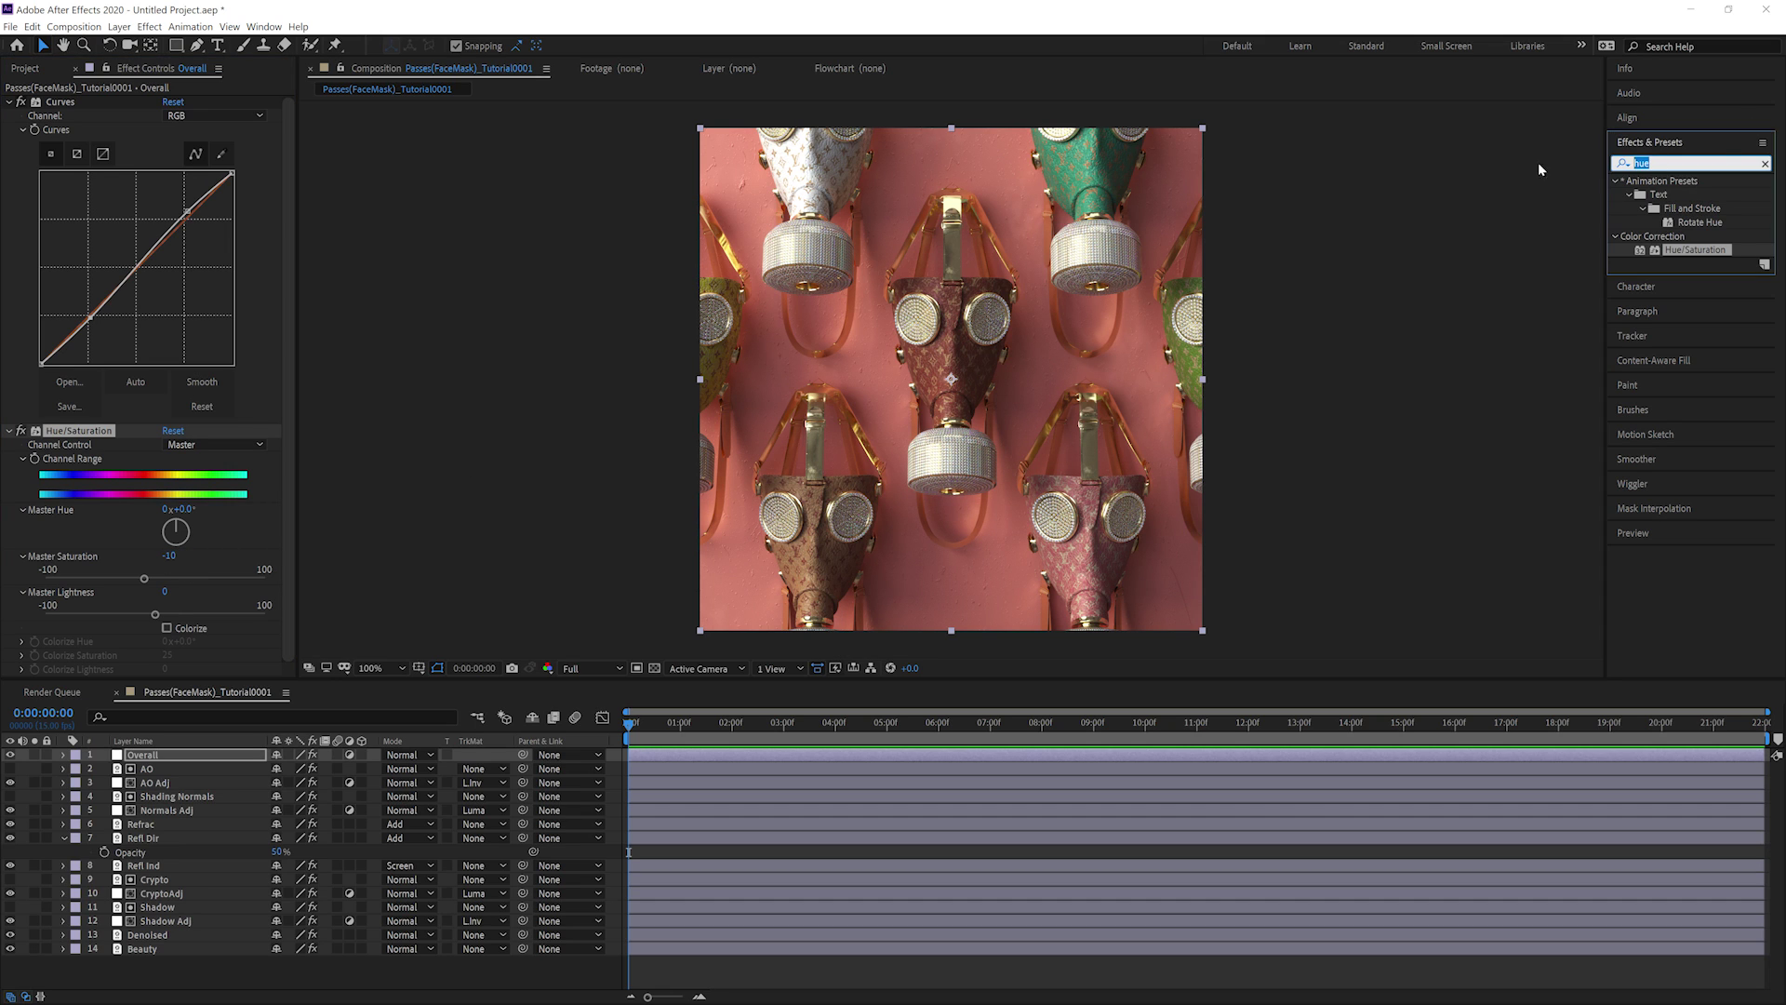
type("sharpe")
double_click(1665, 196)
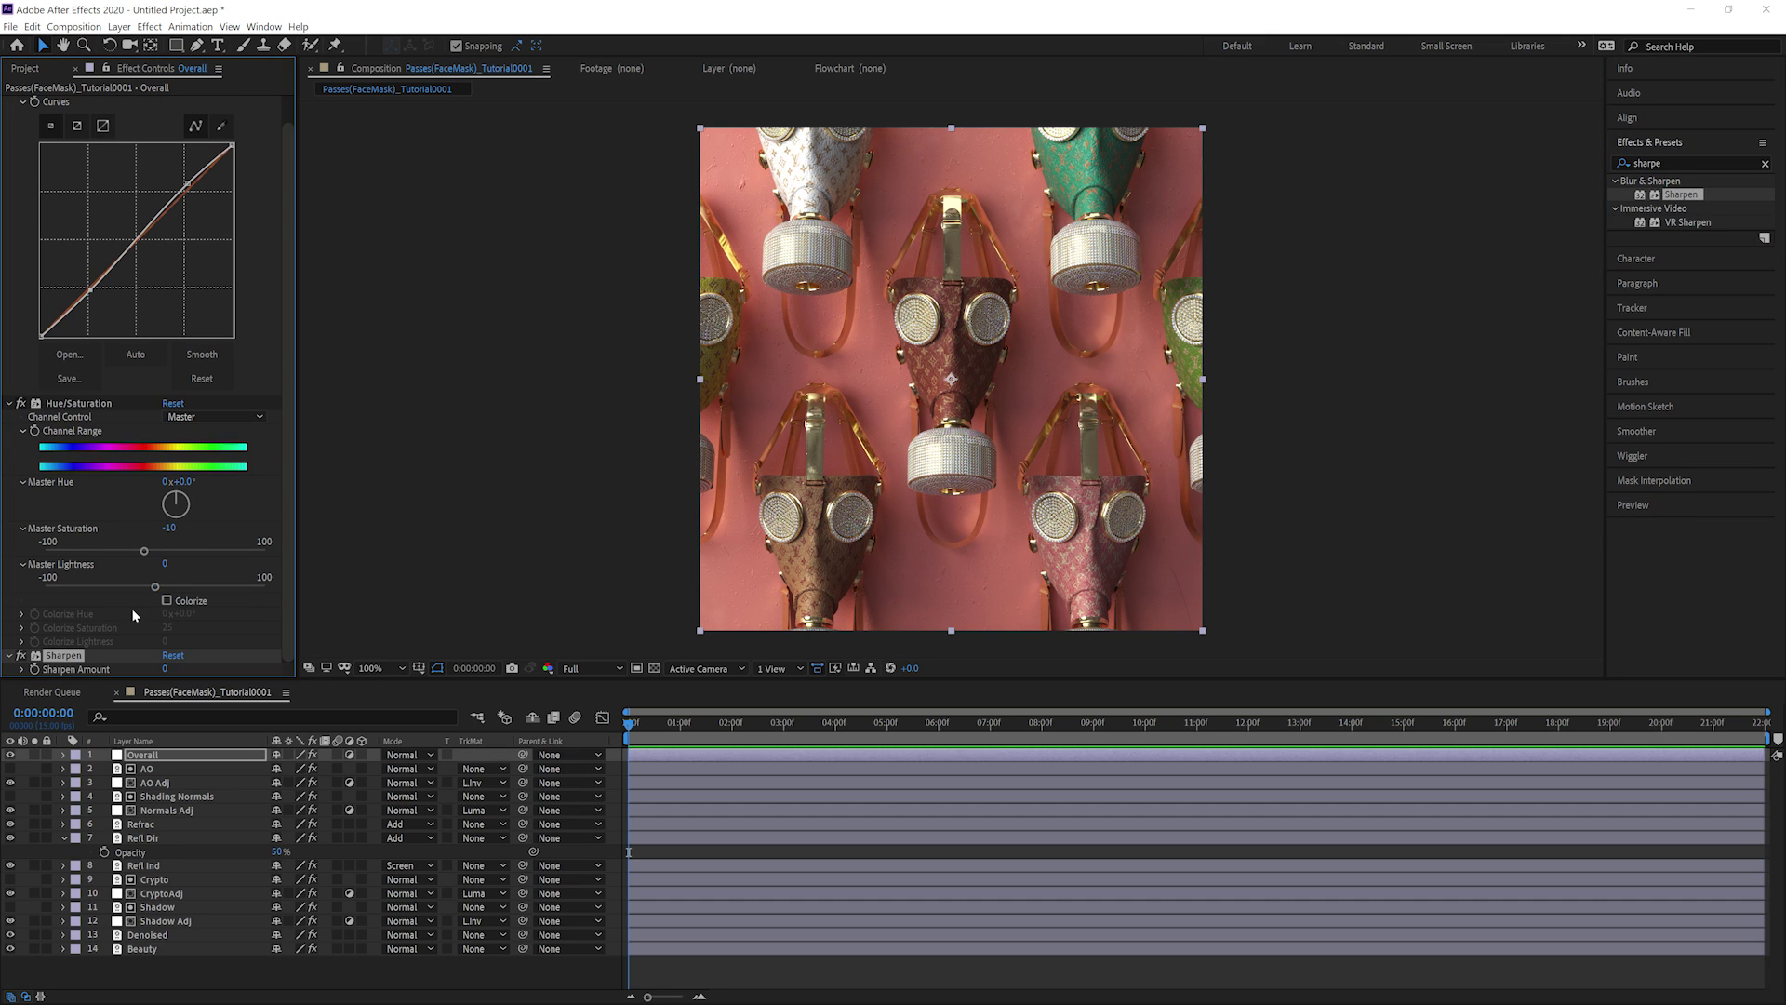
left_click(164, 669)
type("10")
key("Return")
Compare the mask details close up with and without the Sharpen effect, and collapse the effect's settings.
key("period")
key("period")
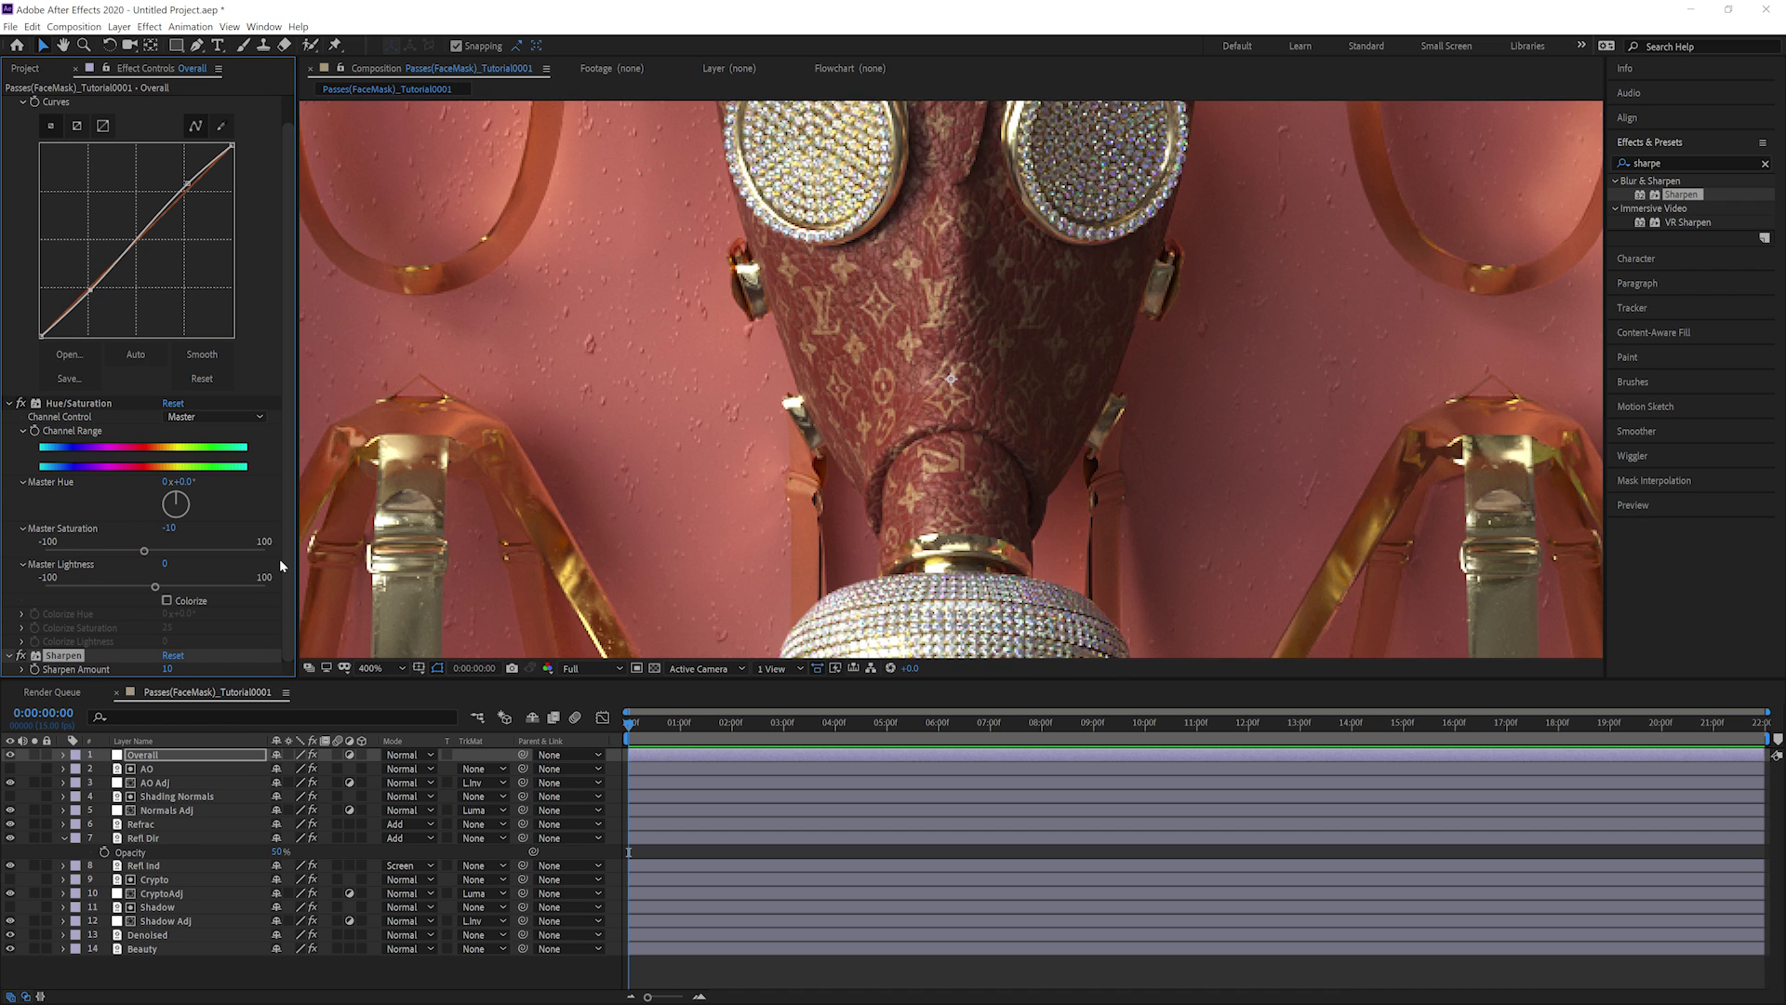
left_click(21, 657)
left_click(20, 655)
key("comma")
key("comma")
left_click(651, 430)
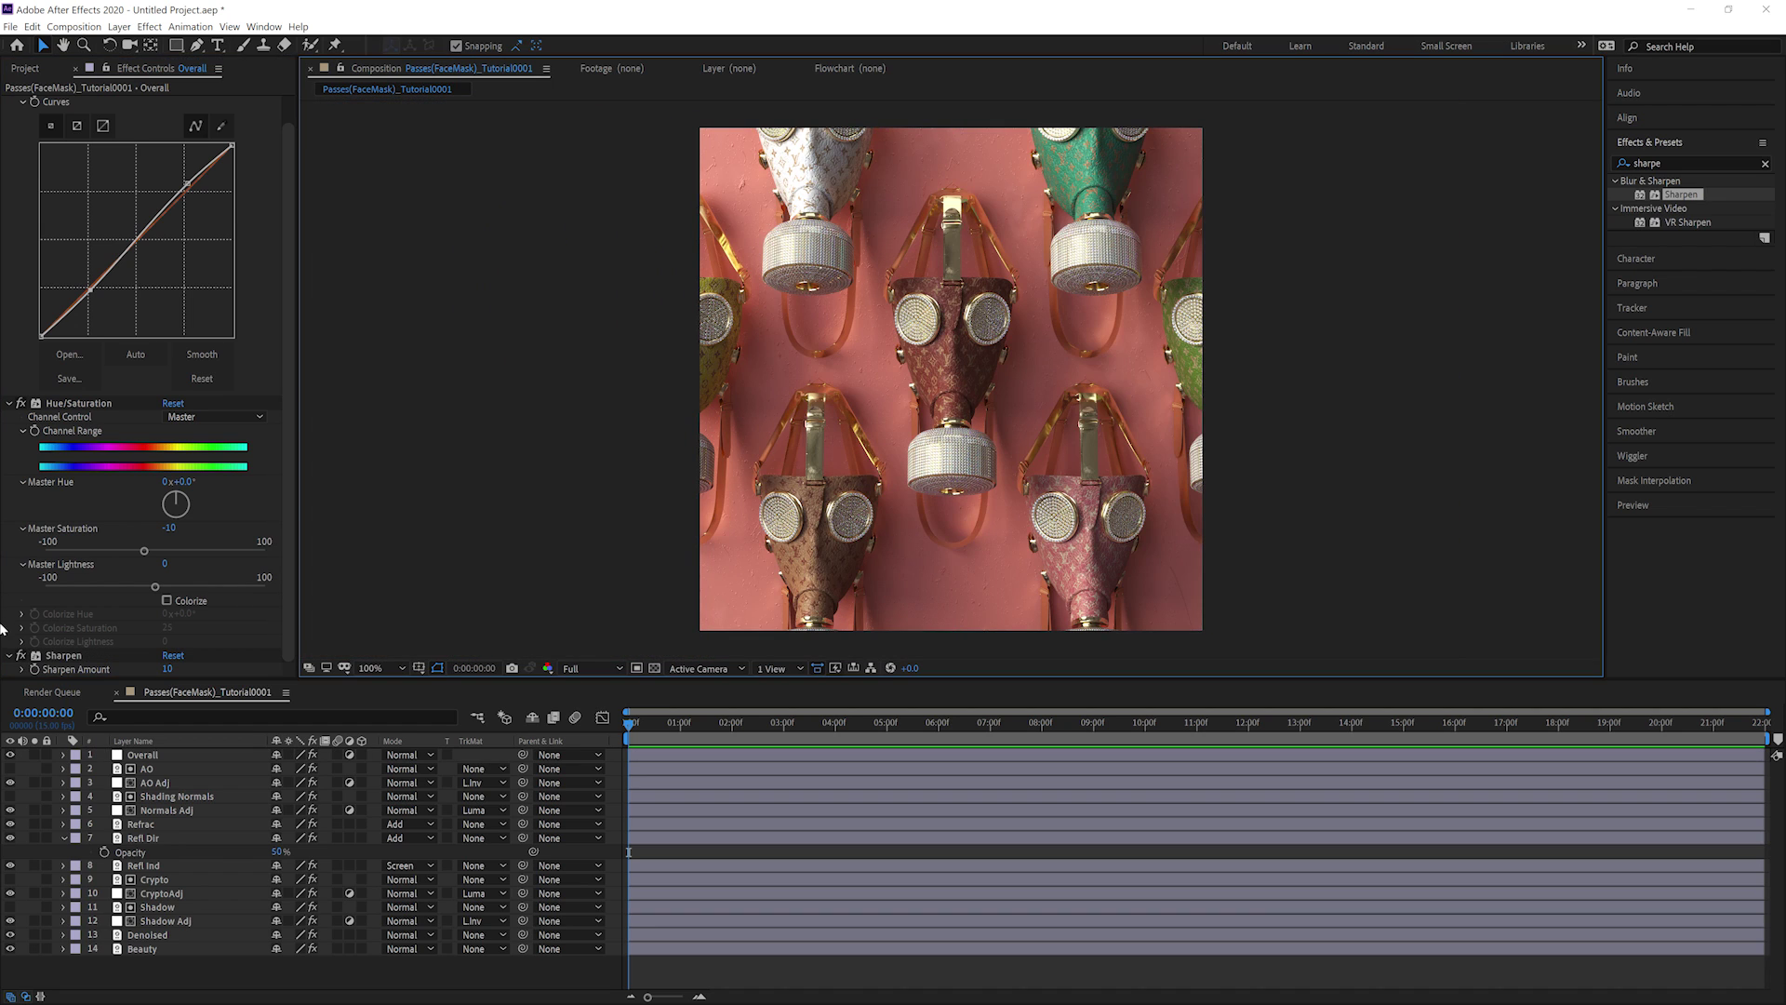
left_click(9, 655)
left_click(555, 430)
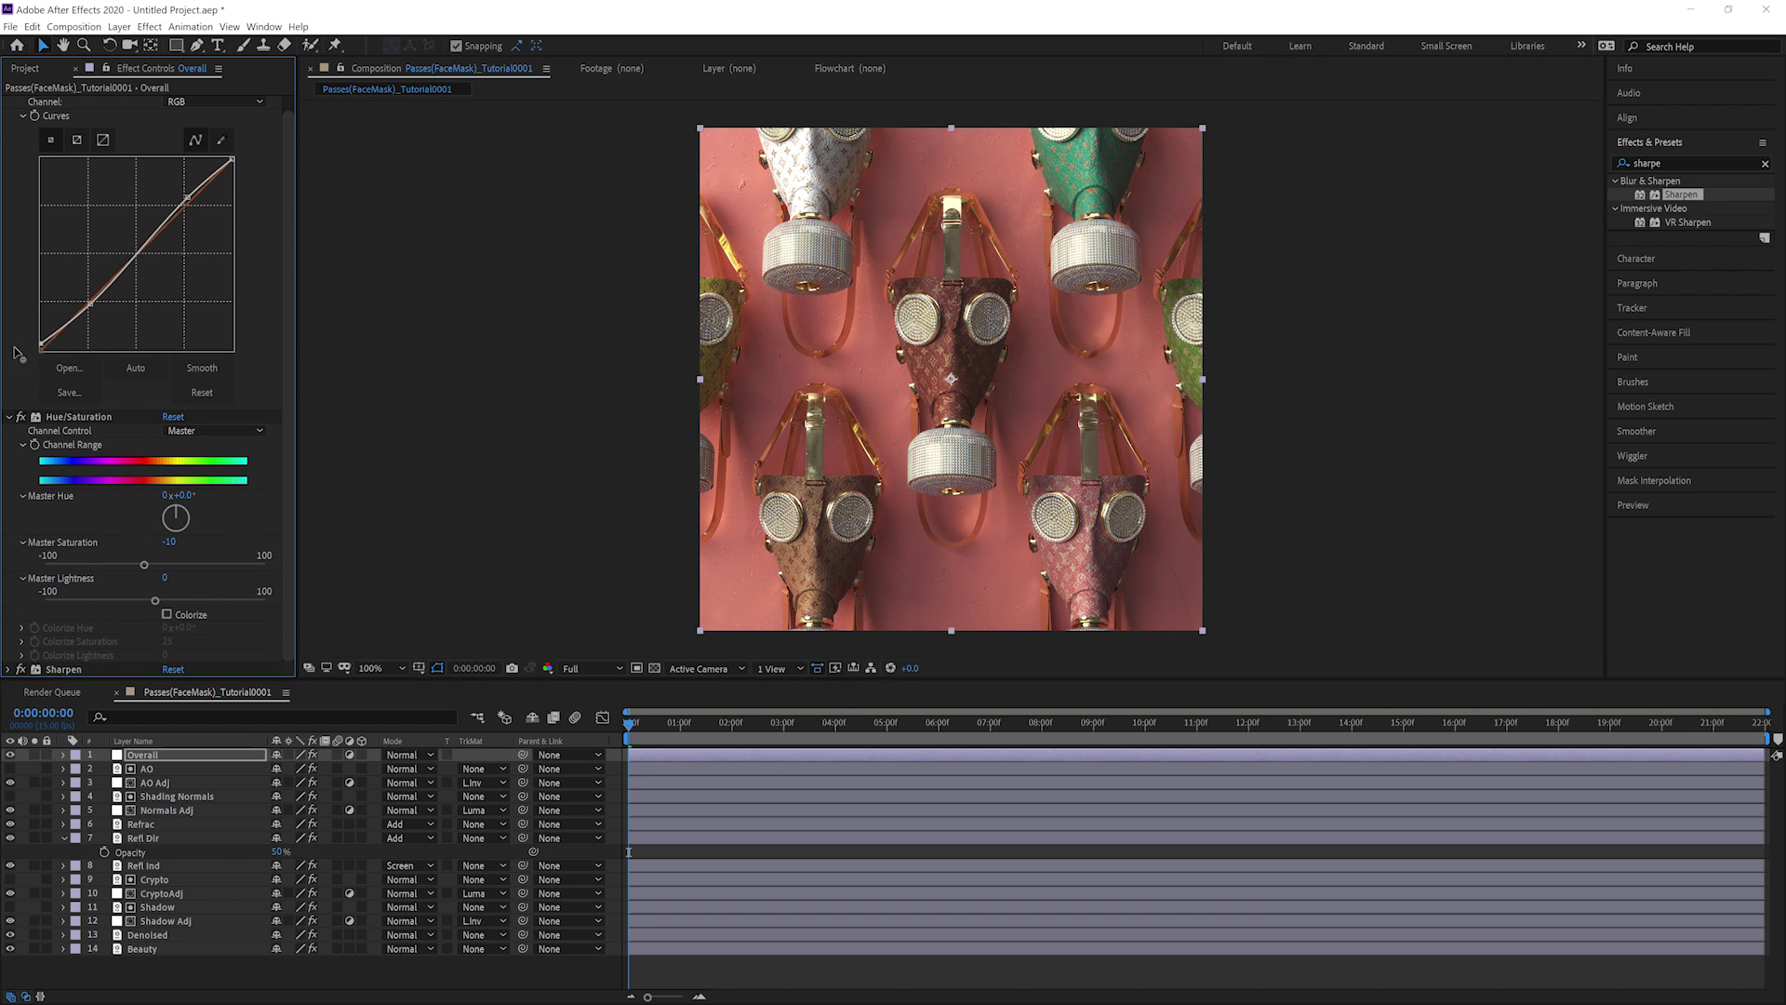
Add a CC Vignette effect to the Overall layer and compare the image with and without it.
left_click(1676, 157)
type("vign")
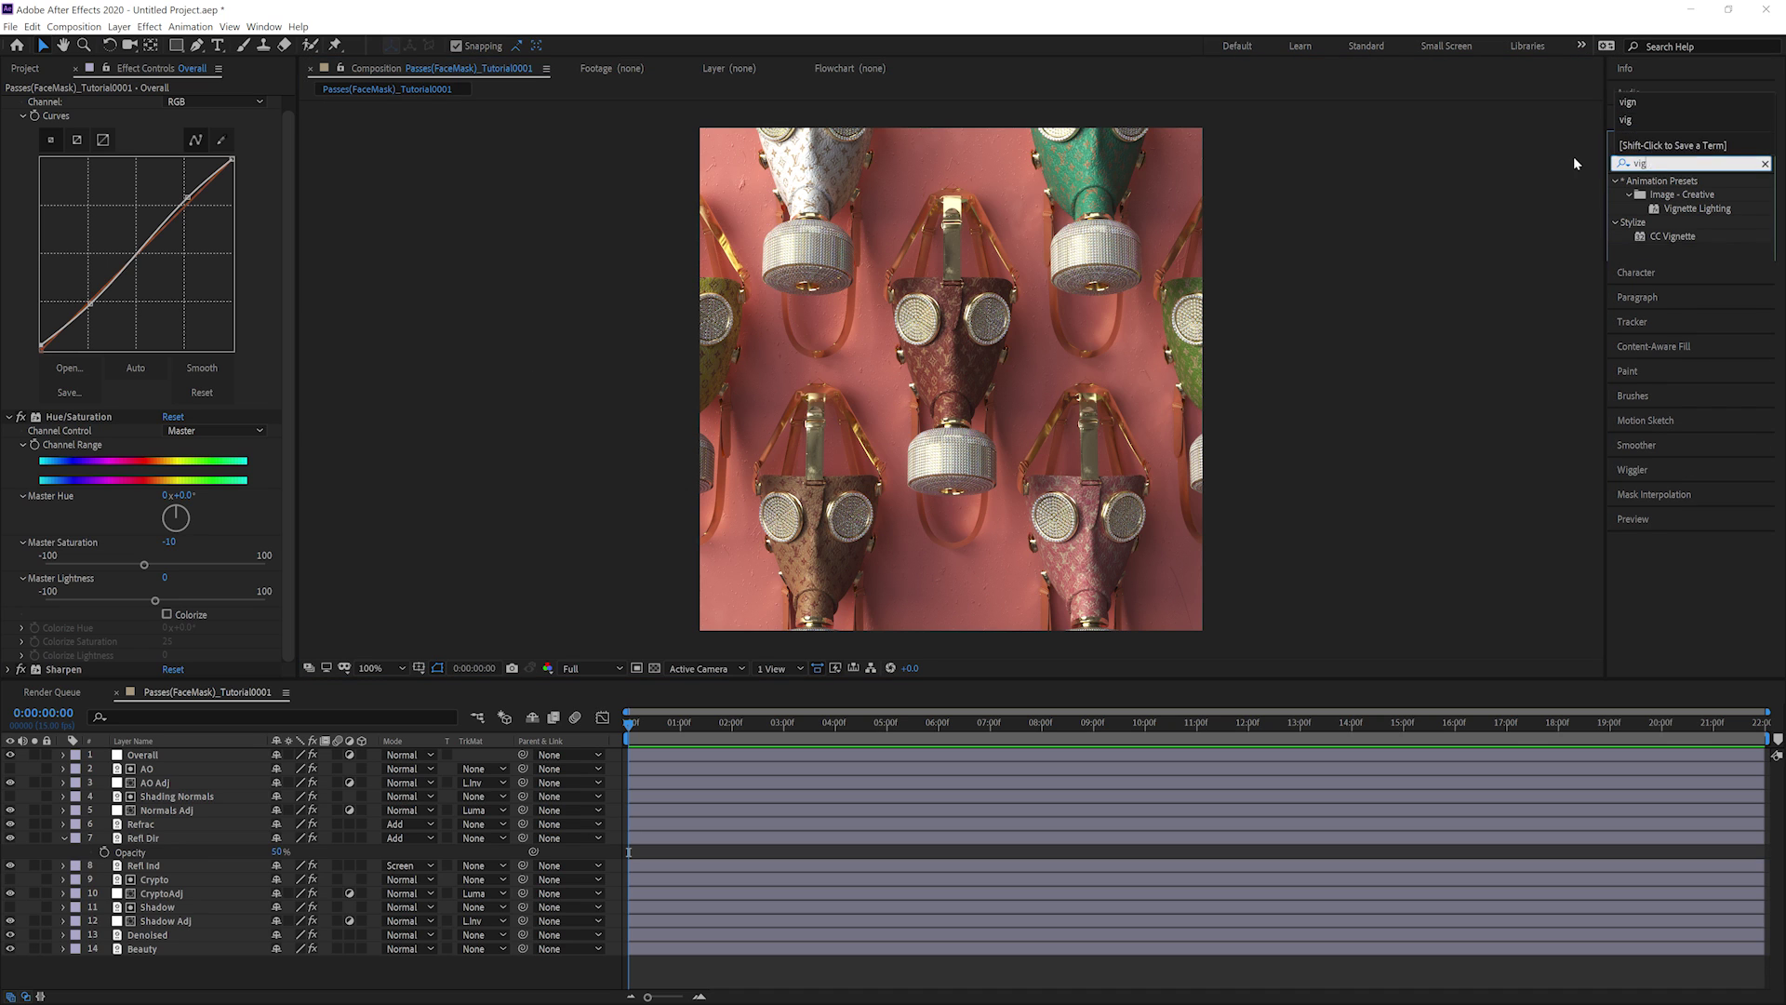
left_click_drag(1656, 235, 140, 640)
left_click(20, 613)
left_click(21, 613)
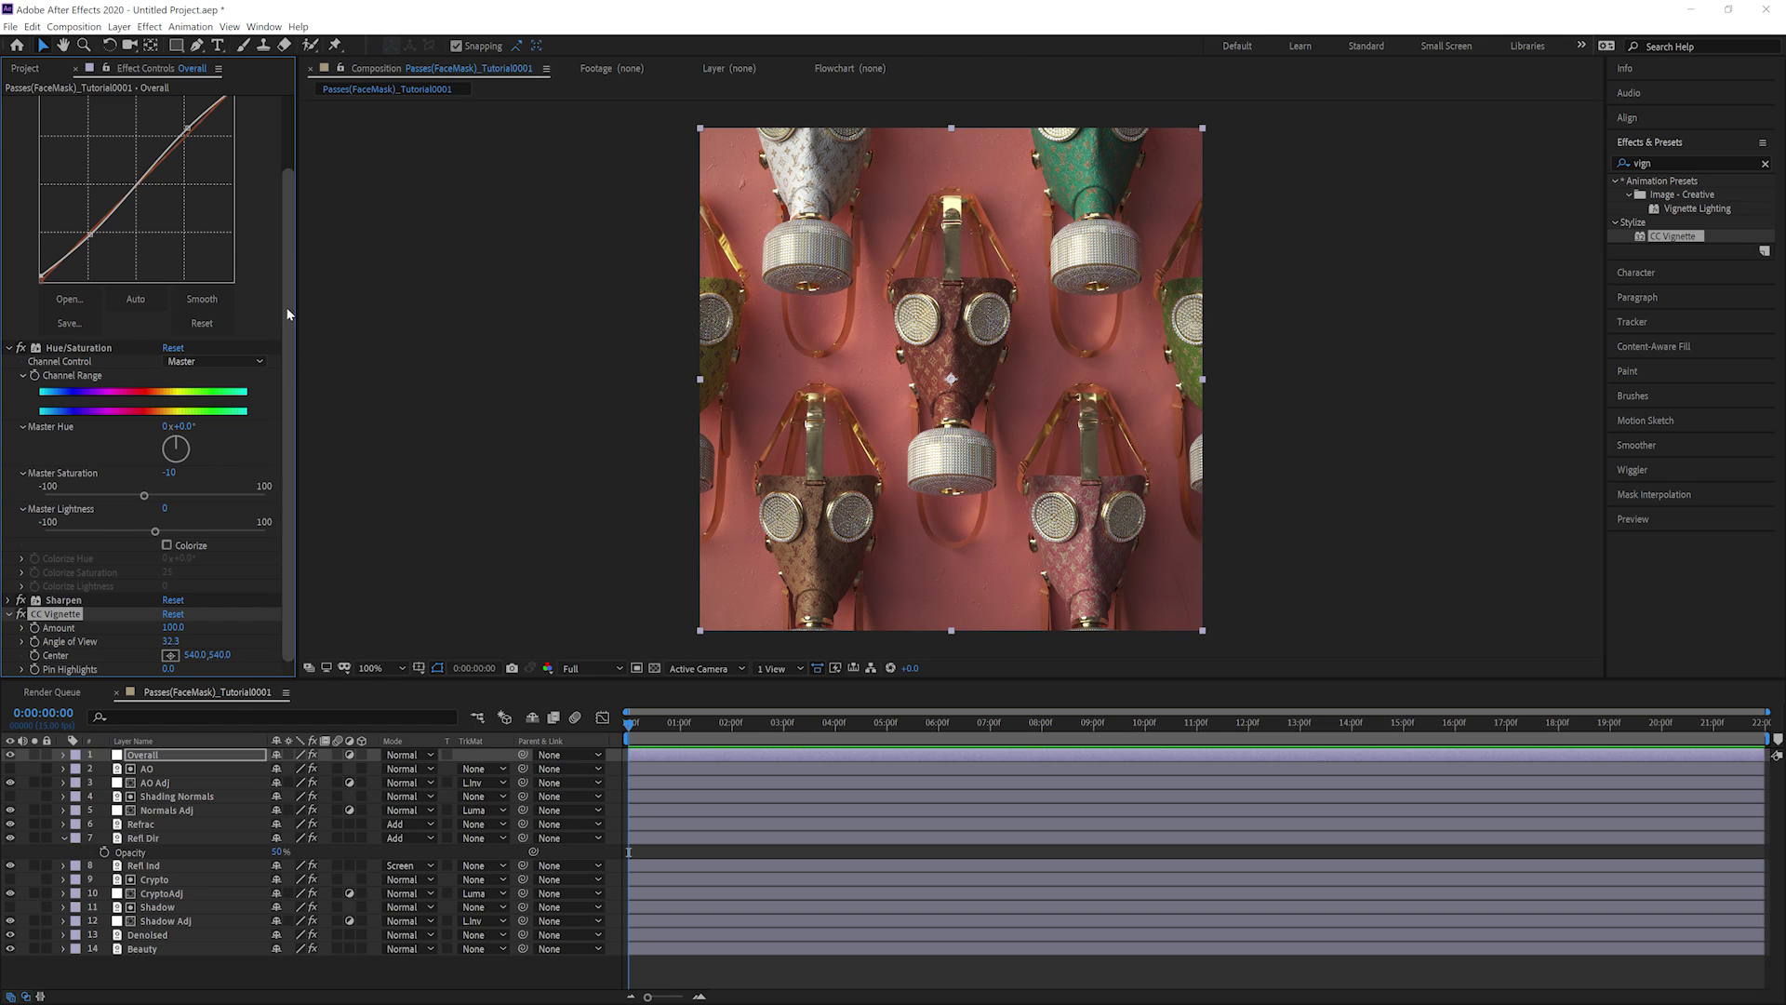
Refine the Overall layer's Curves by moving the shadow and highlight points lower along the curve.
scroll(55, 363, "up", 2)
left_click_drag(89, 318, 88, 315)
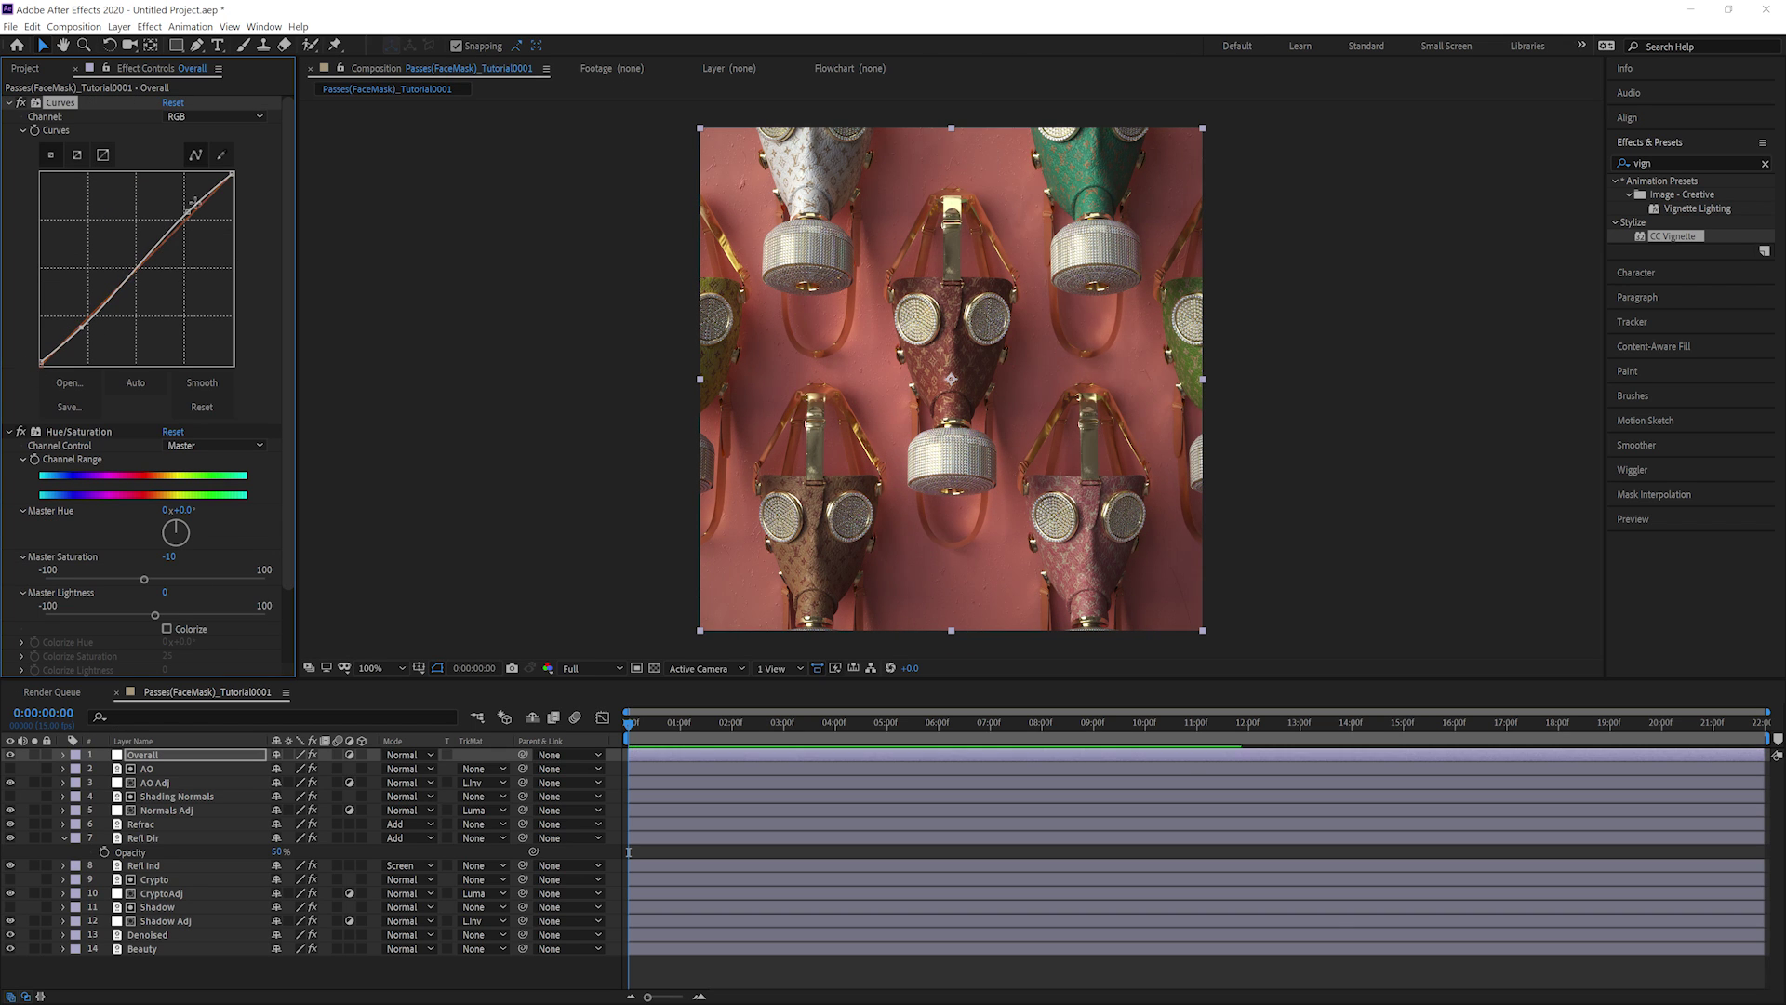
left_click_drag(187, 212, 178, 219)
left_click_drag(87, 316, 69, 337)
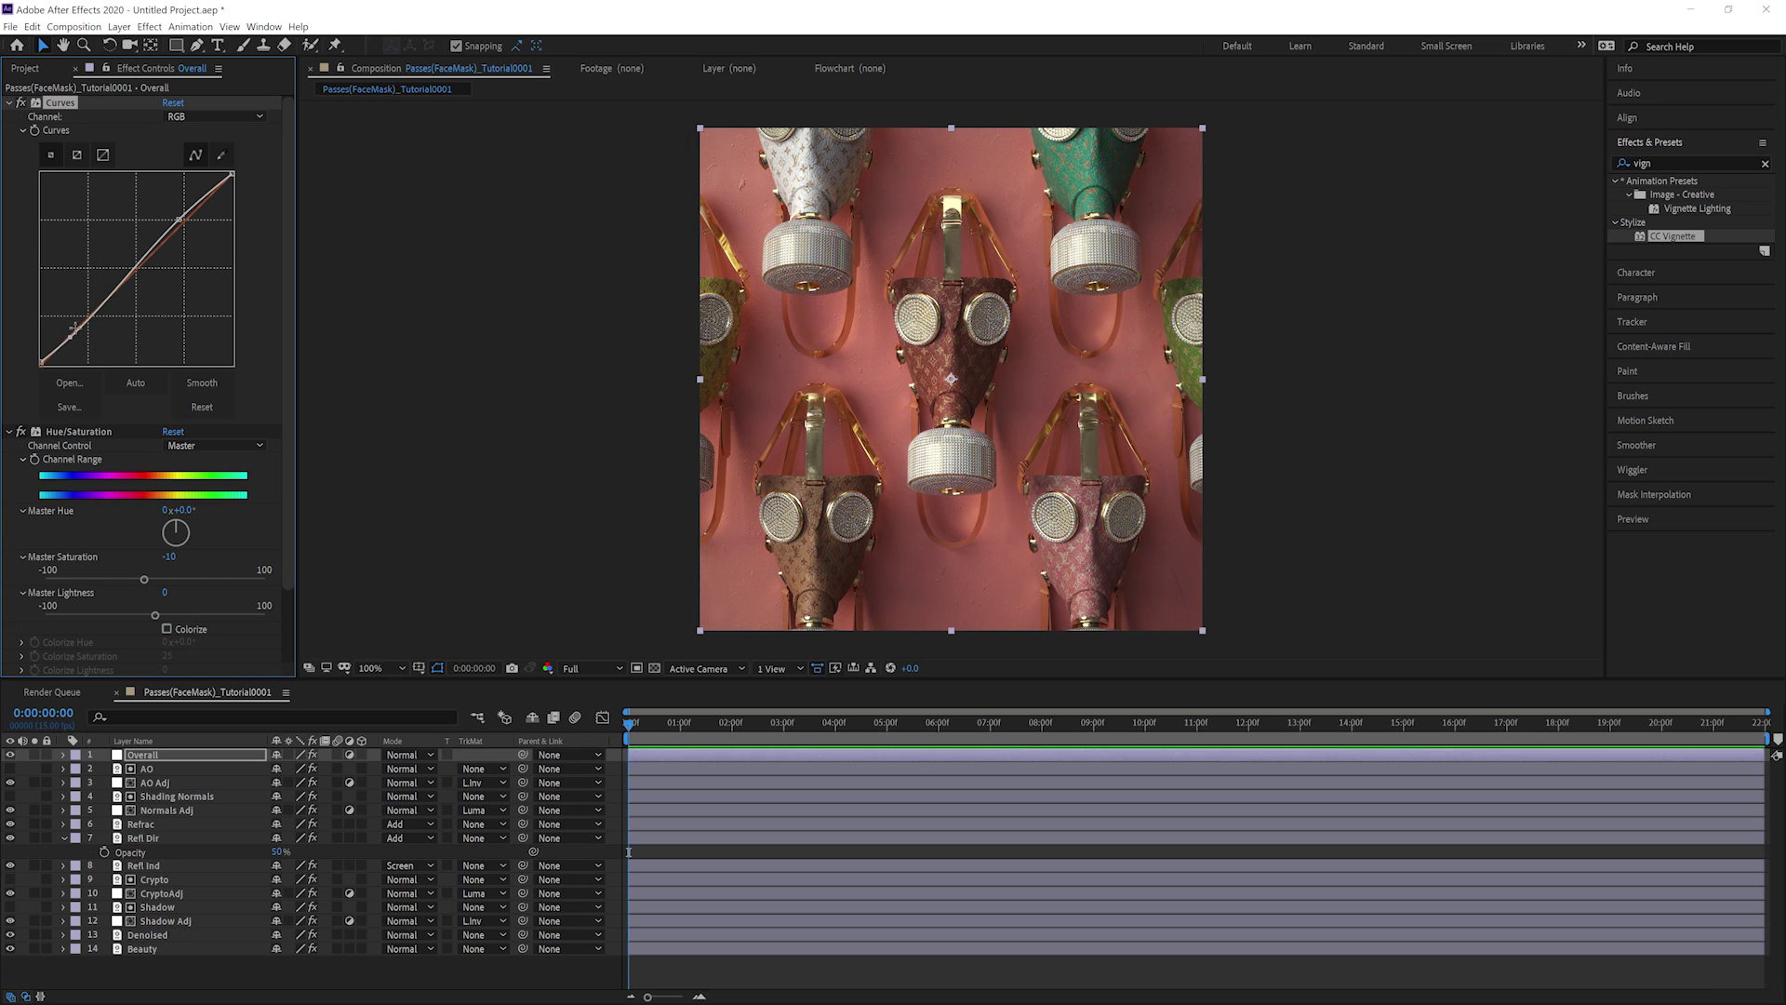
Reshape the CryptoAdj layer's curve into an S-curve with brighter midtones and slightly darkened shadows.
left_click(166, 893)
left_click(166, 252)
left_click_drag(167, 252, 163, 245)
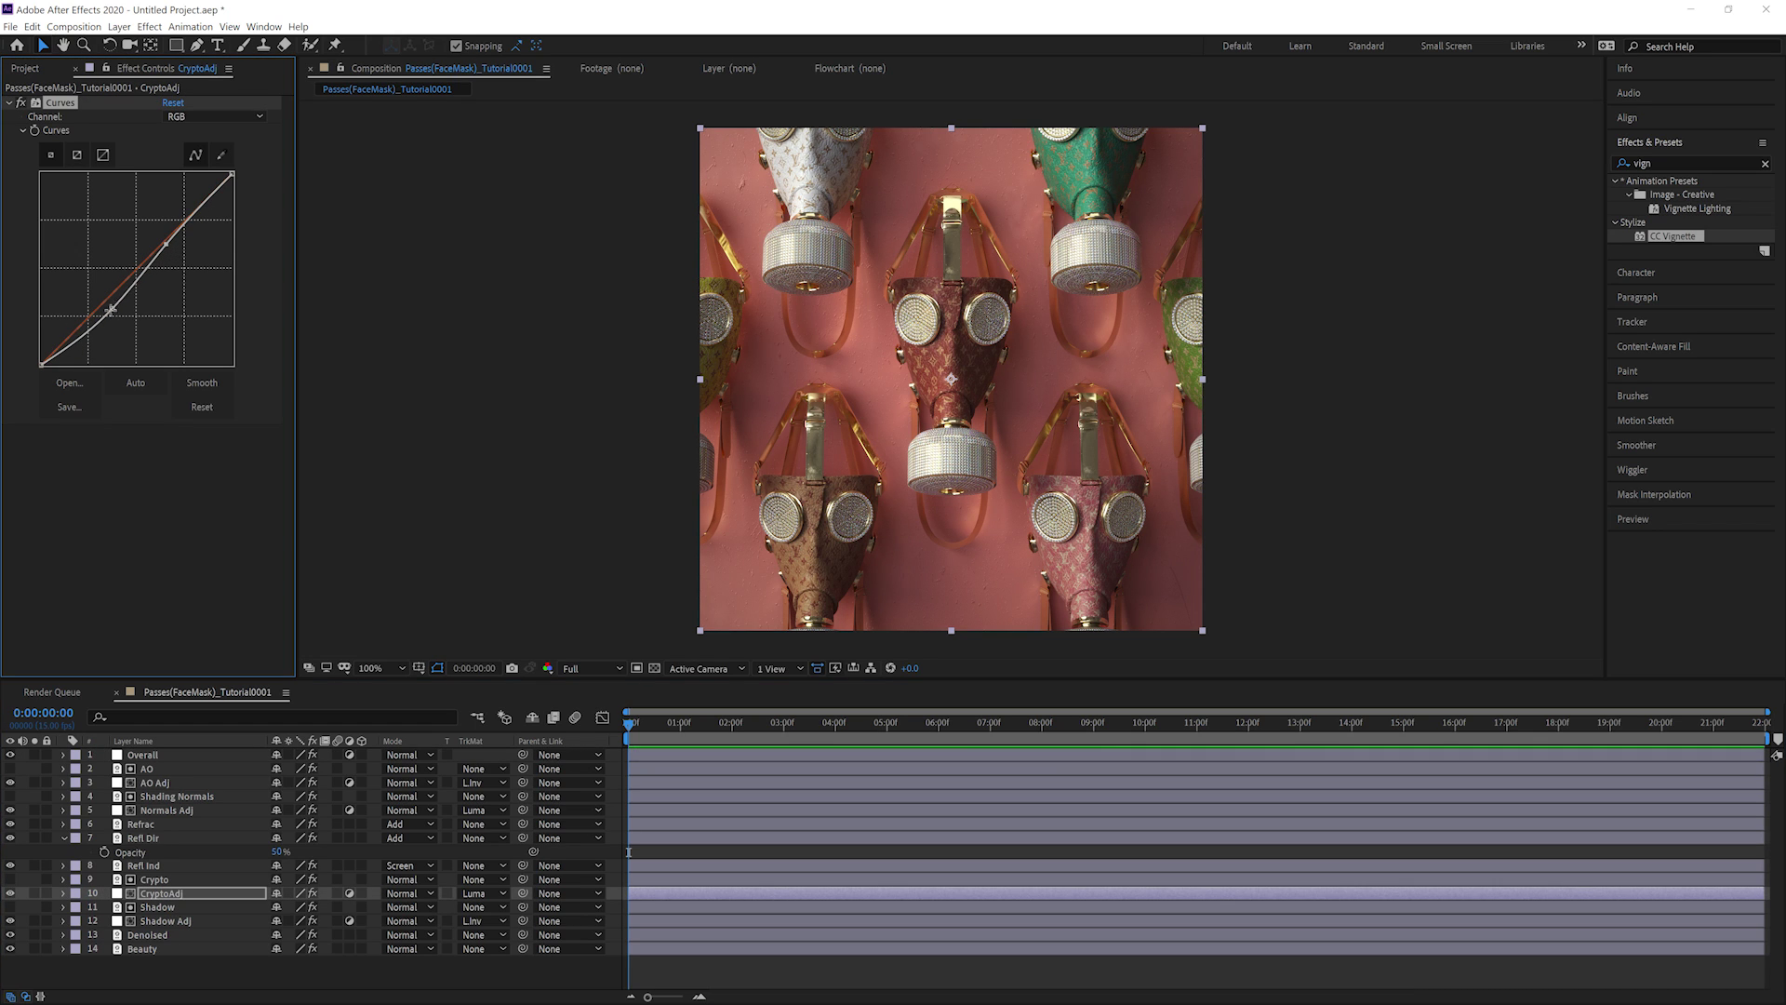
left_click_drag(112, 308, 71, 343)
left_click_drag(162, 244, 146, 253)
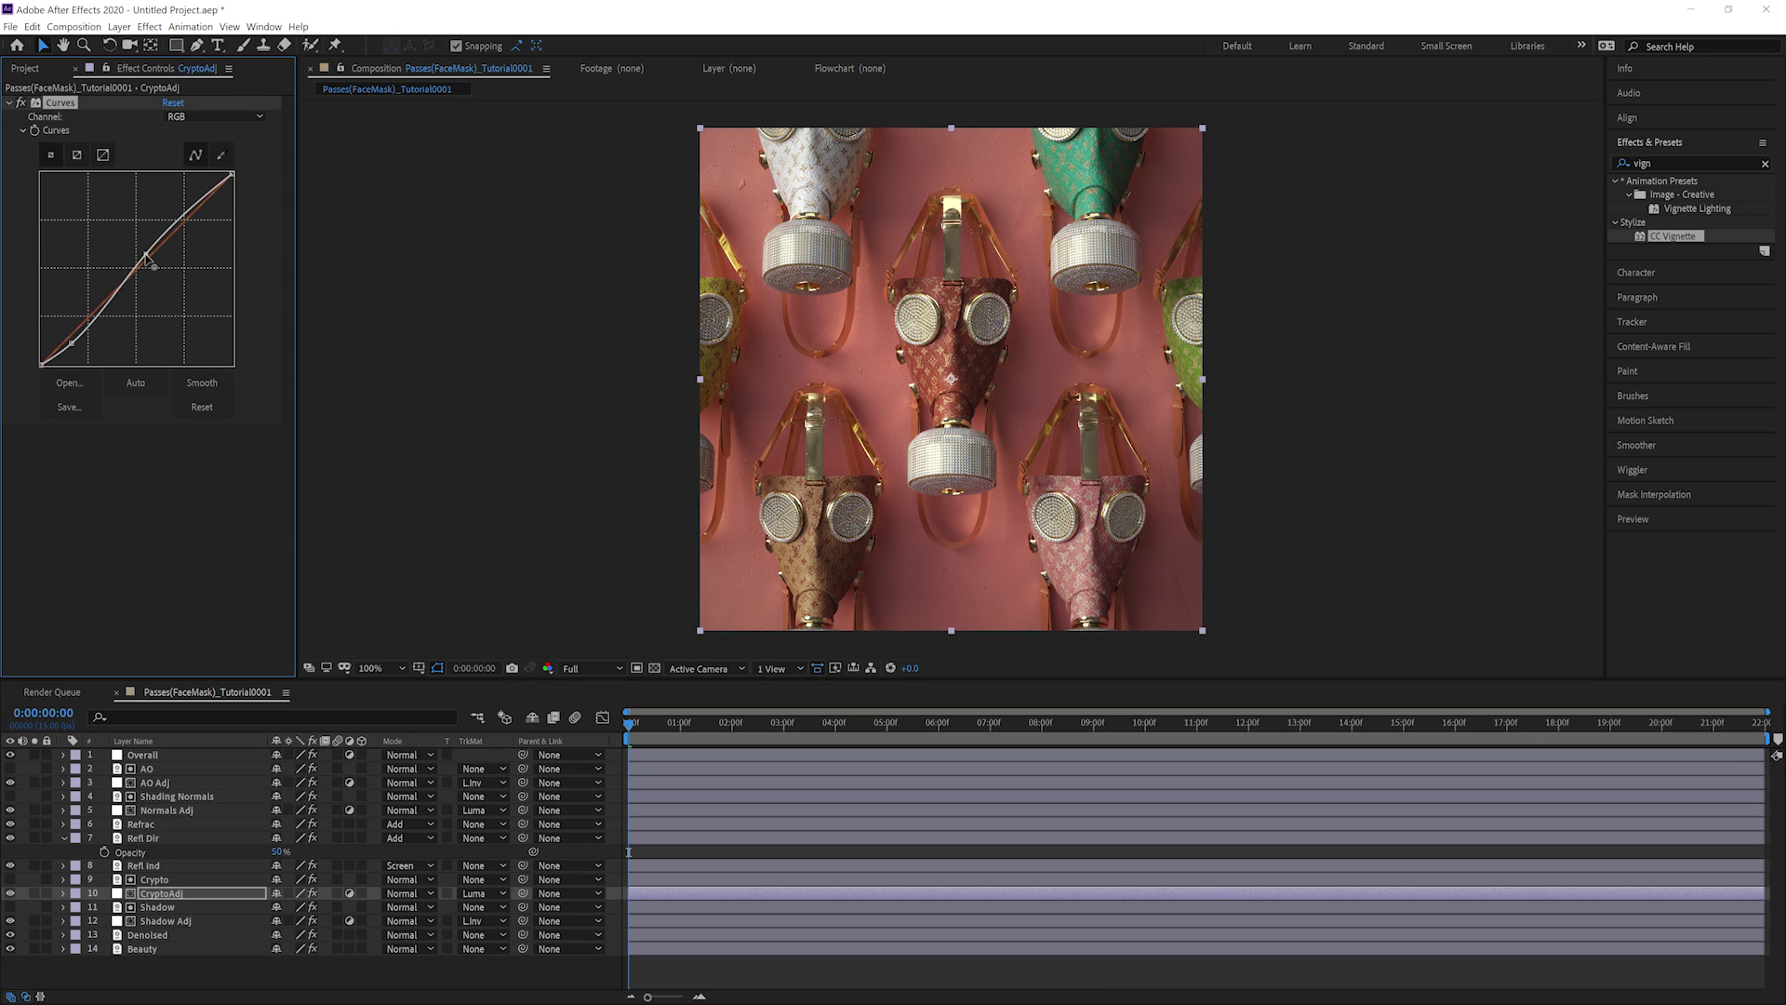
left_click_drag(72, 342, 63, 346)
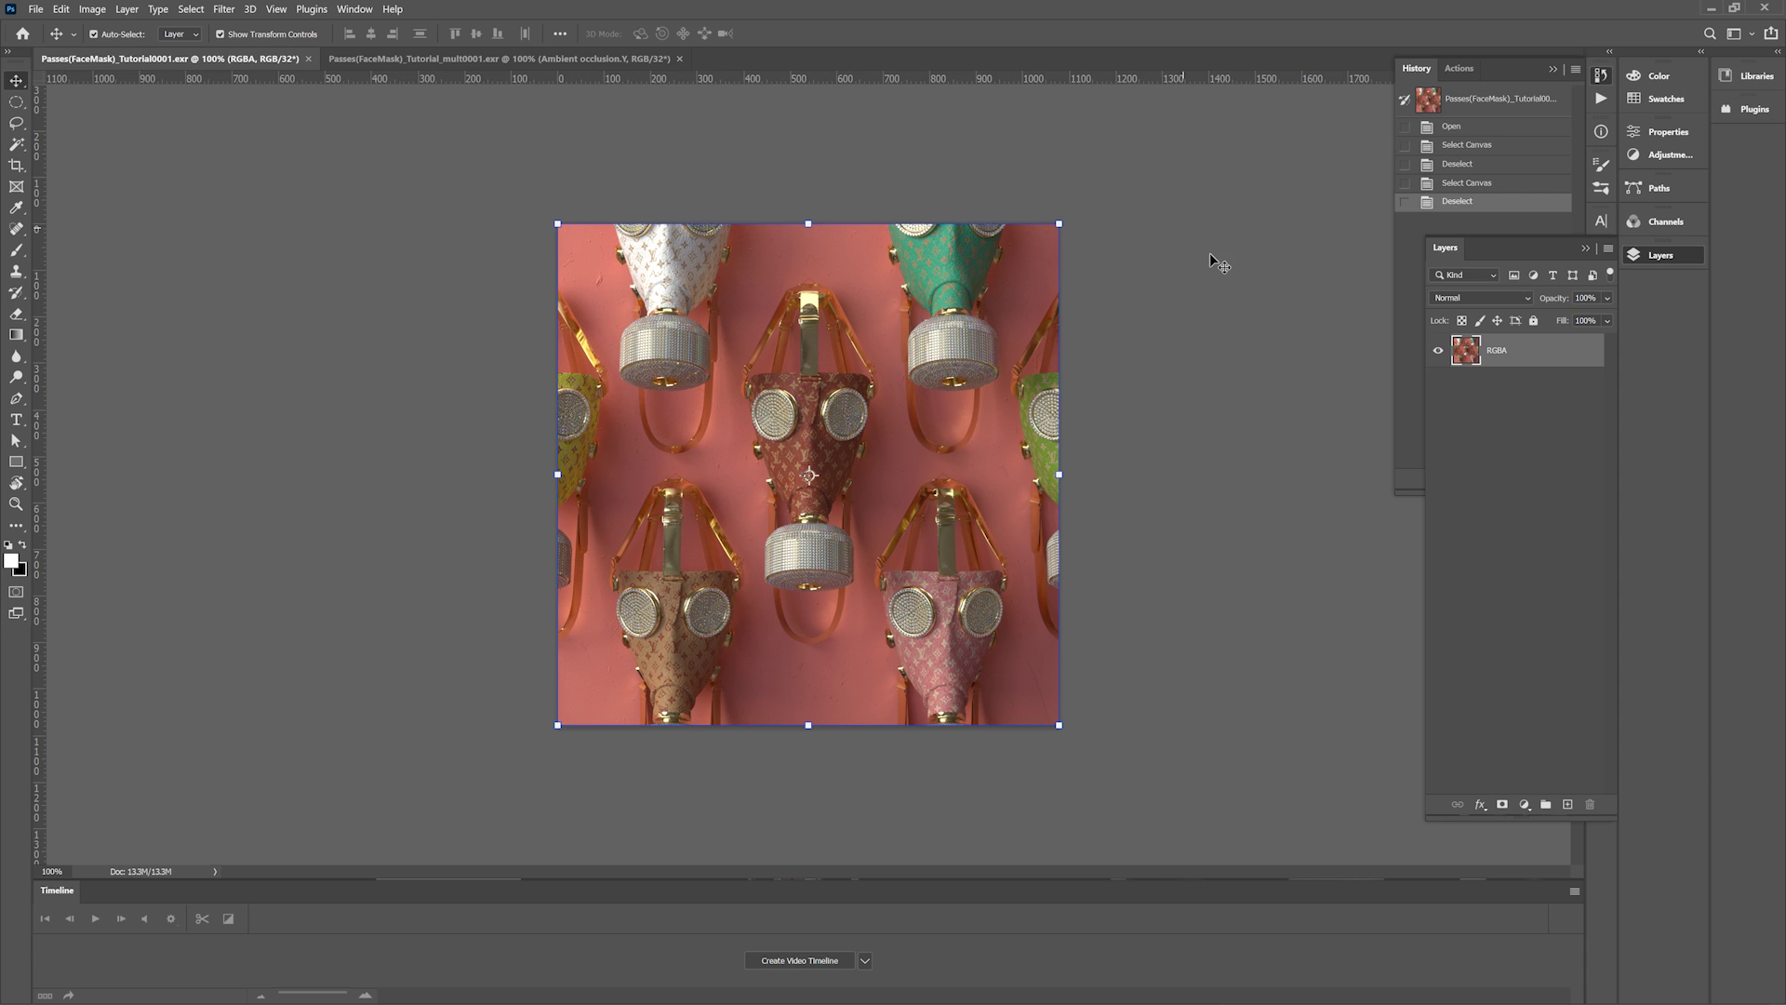
In Photoshop, copy the whole RGBA beauty image into Passes(FaceMask)_Tutorial_mult0001.exr as the lowest layer.
key("ctrl+a")
key("ctrl+c")
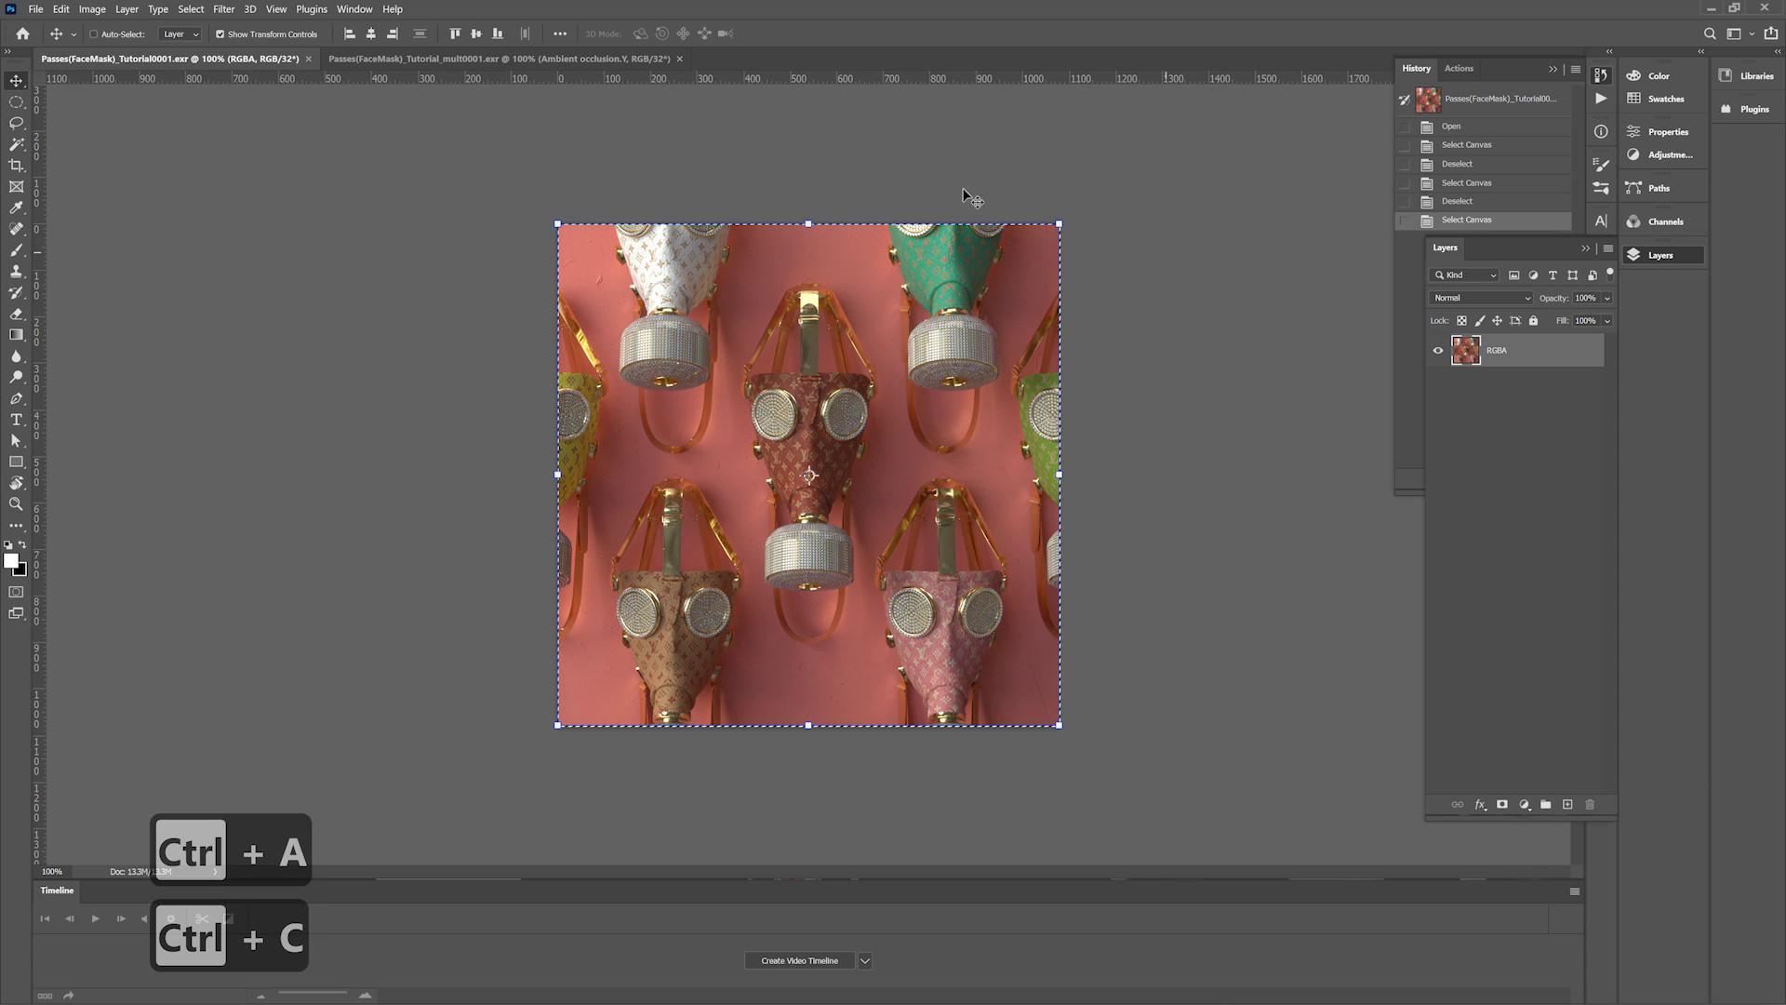
left_click(484, 59)
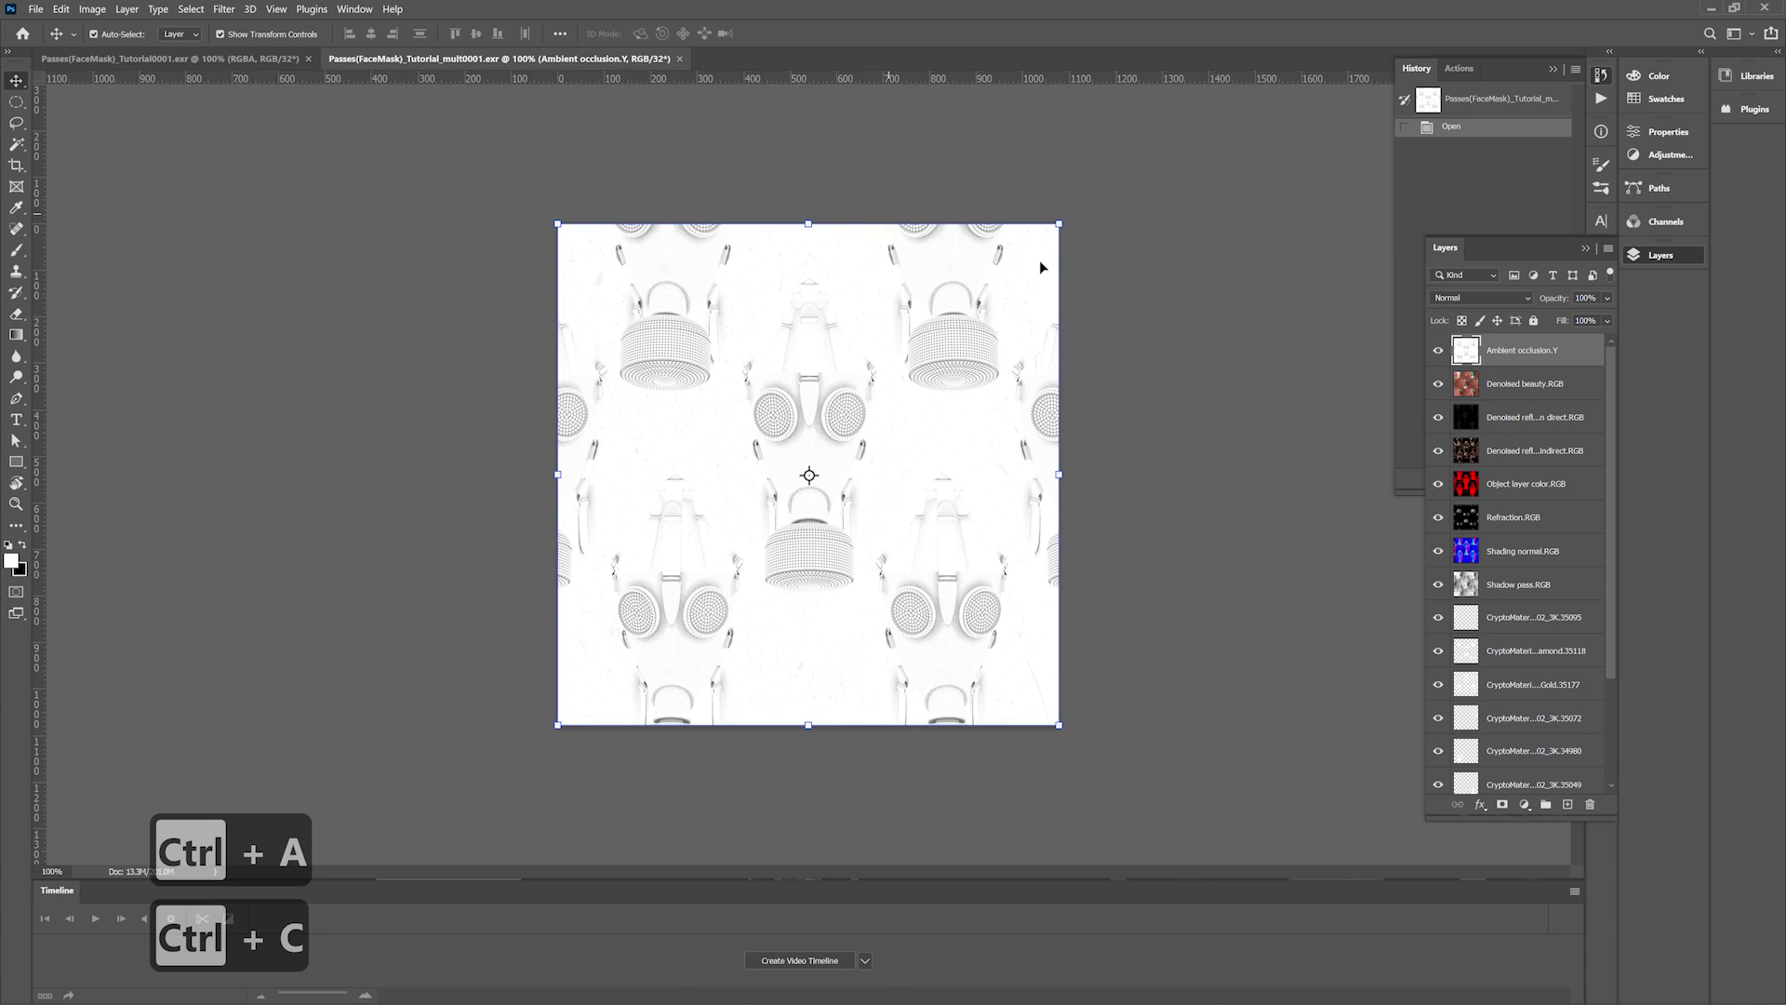
scroll(1614, 535, "down", 3)
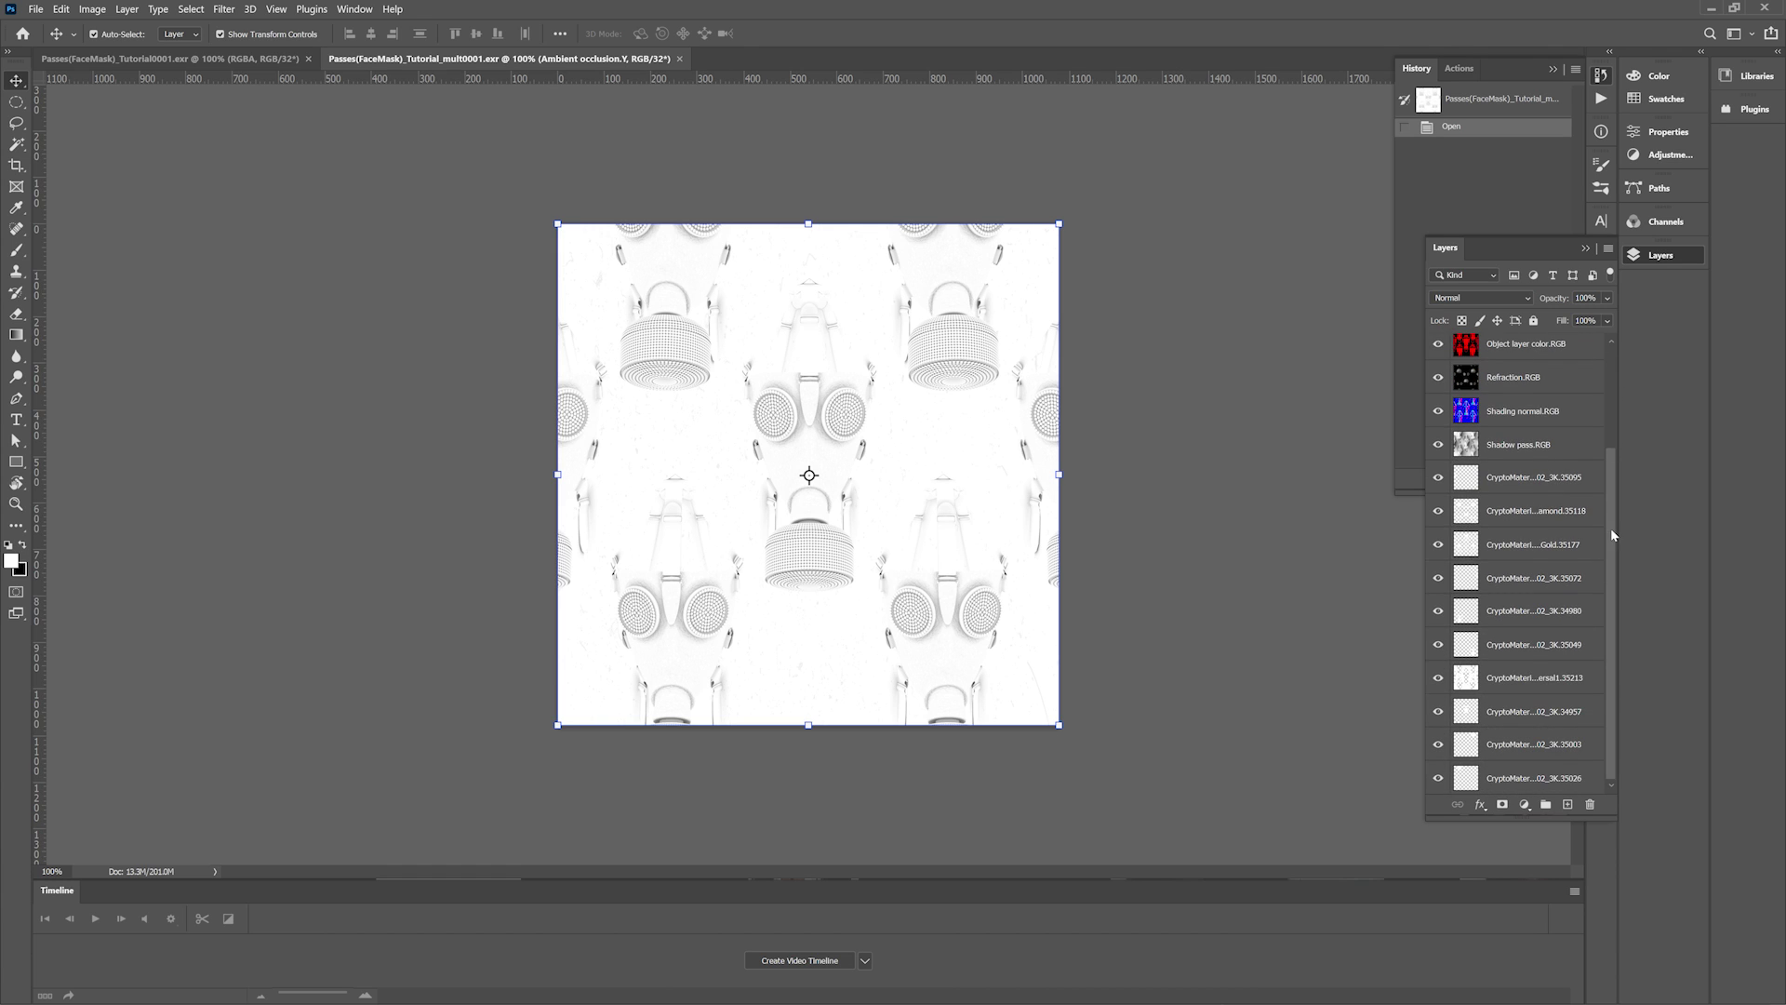
scroll(1614, 535, "up", 3)
scroll(1614, 535, "down", 3)
left_click(1529, 777)
key("ctrl+v")
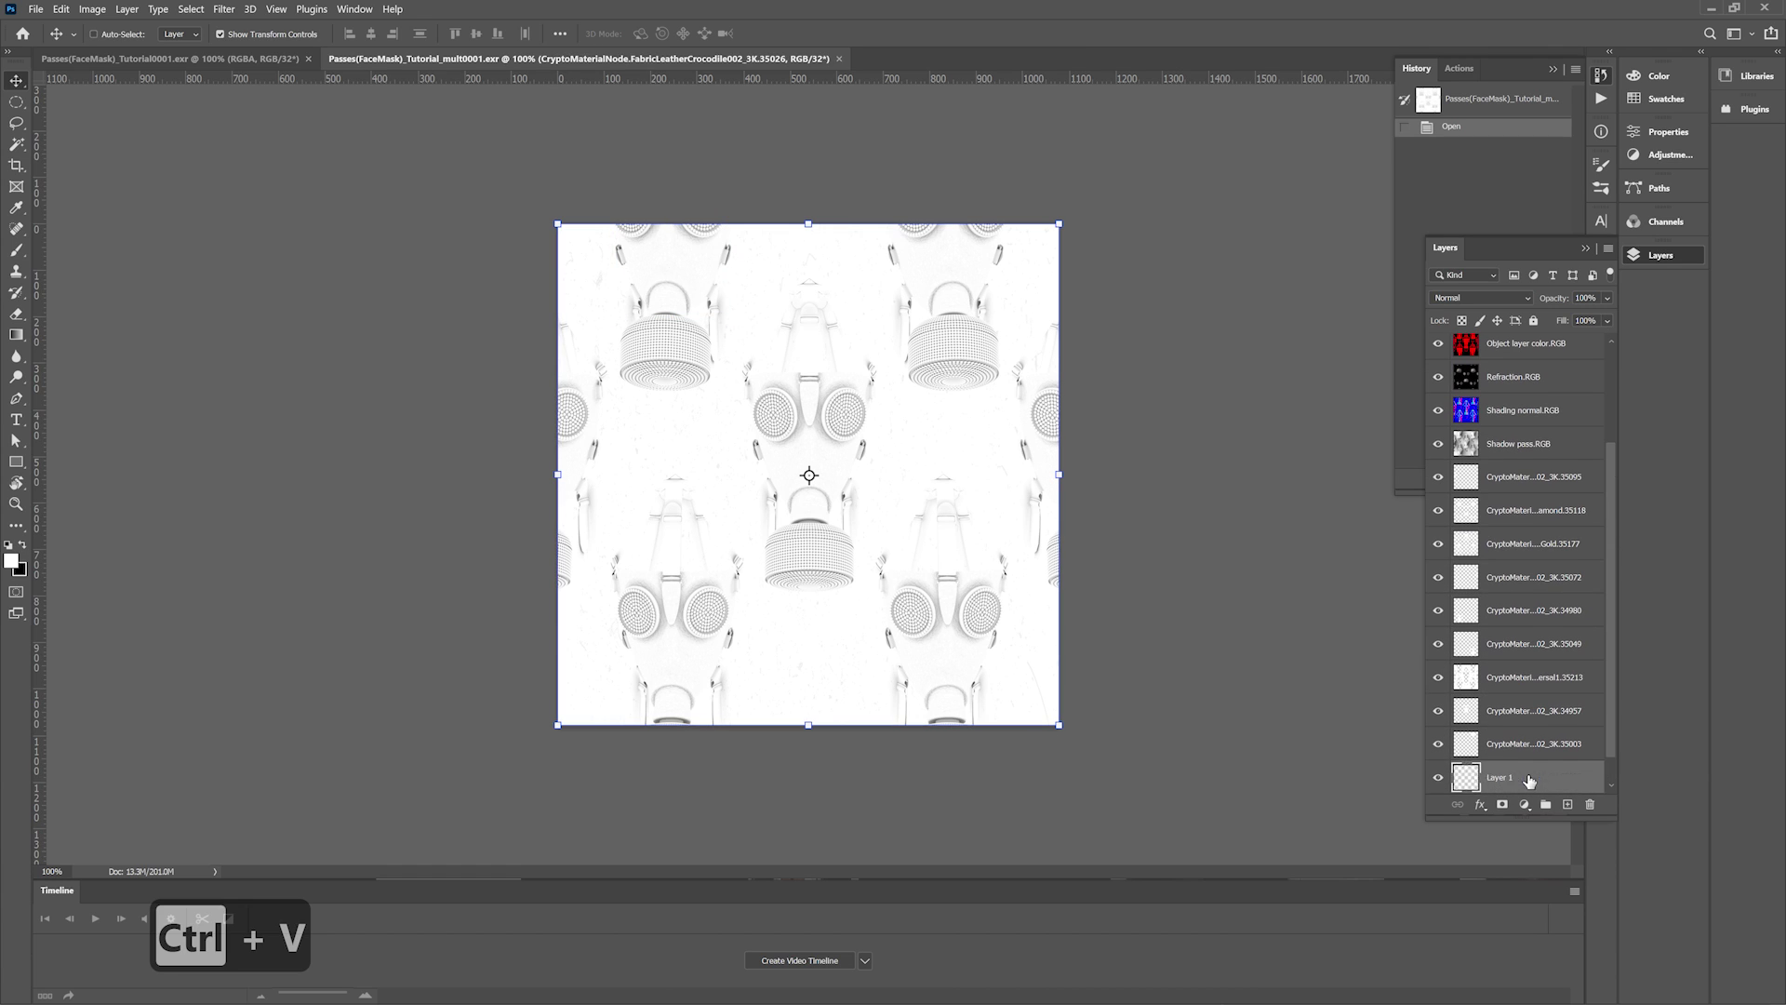
left_click_drag(1527, 776, 1526, 780)
Hide all the render pass and cryptomatte layers above the pasted beauty layer.
scroll(1526, 726, "up", 3)
left_click_drag(1440, 343, 1440, 388)
mouse_move(1440, 411)
left_mouse_down()
mouse_move(1437, 678)
mouse_move(1463, 735)
left_mouse_up()
left_click(1438, 508)
left_click(1441, 542)
left_click(1438, 543)
scroll(1447, 510, "down", 3)
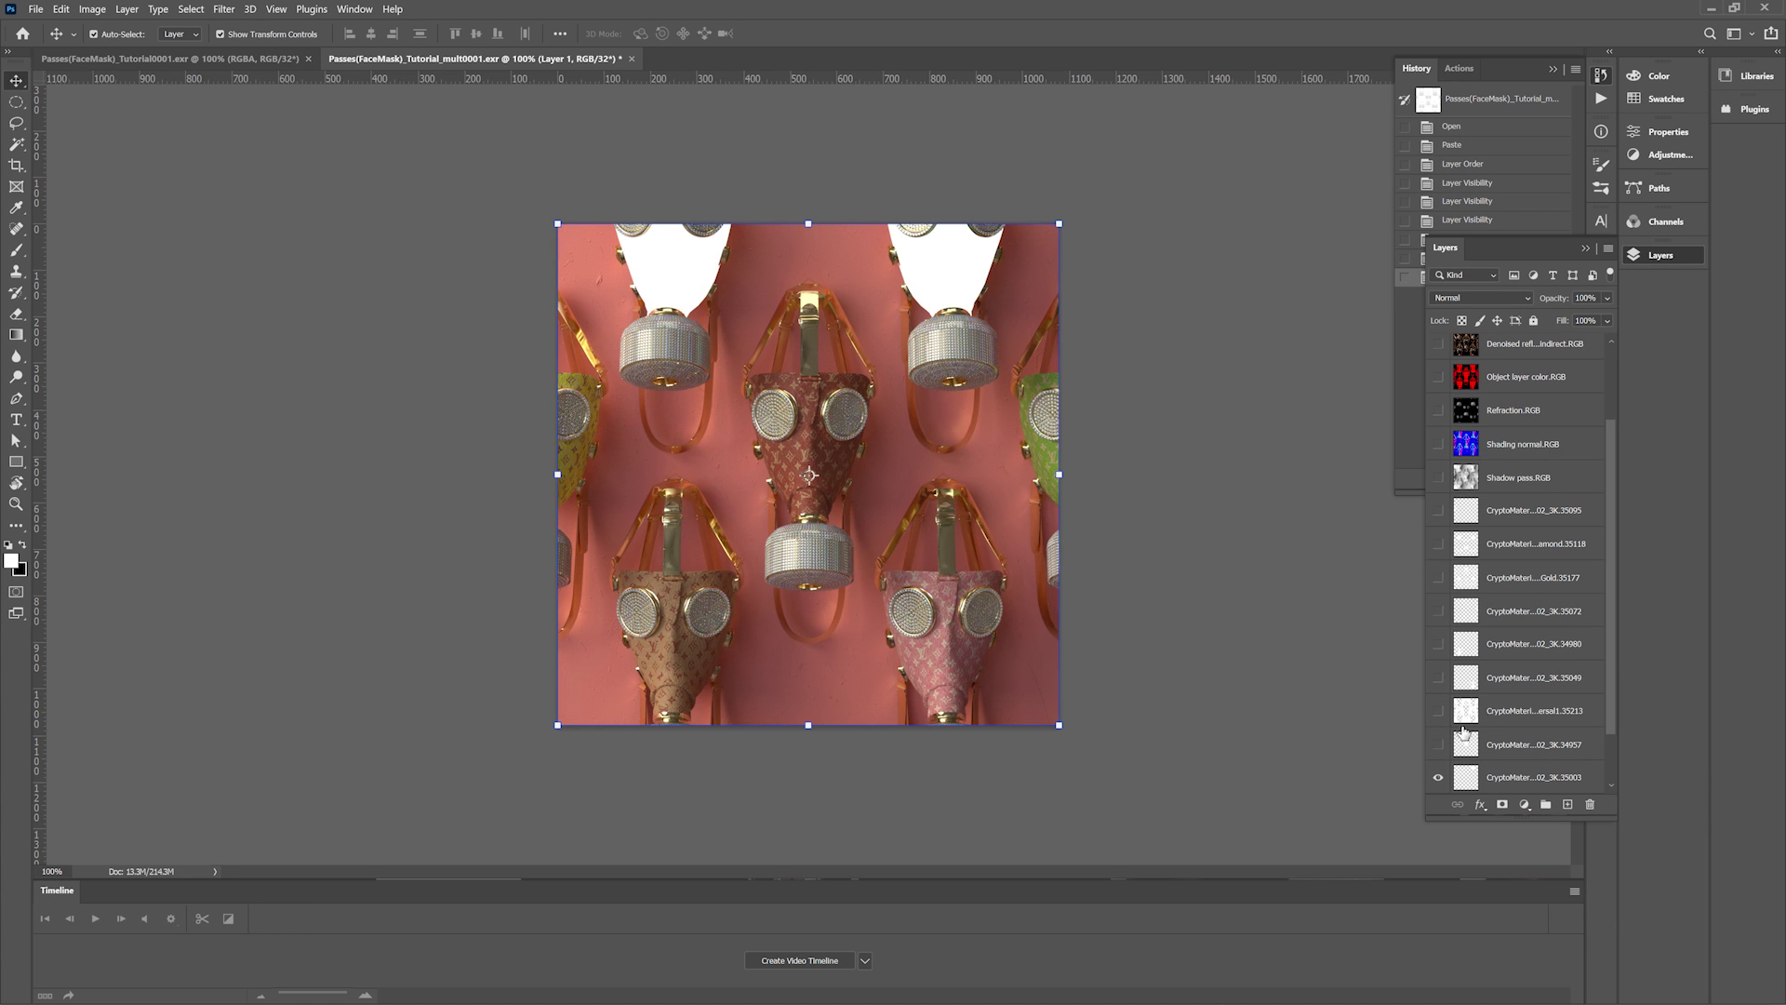
scroll(1465, 734, "down", 2)
left_click(1437, 710)
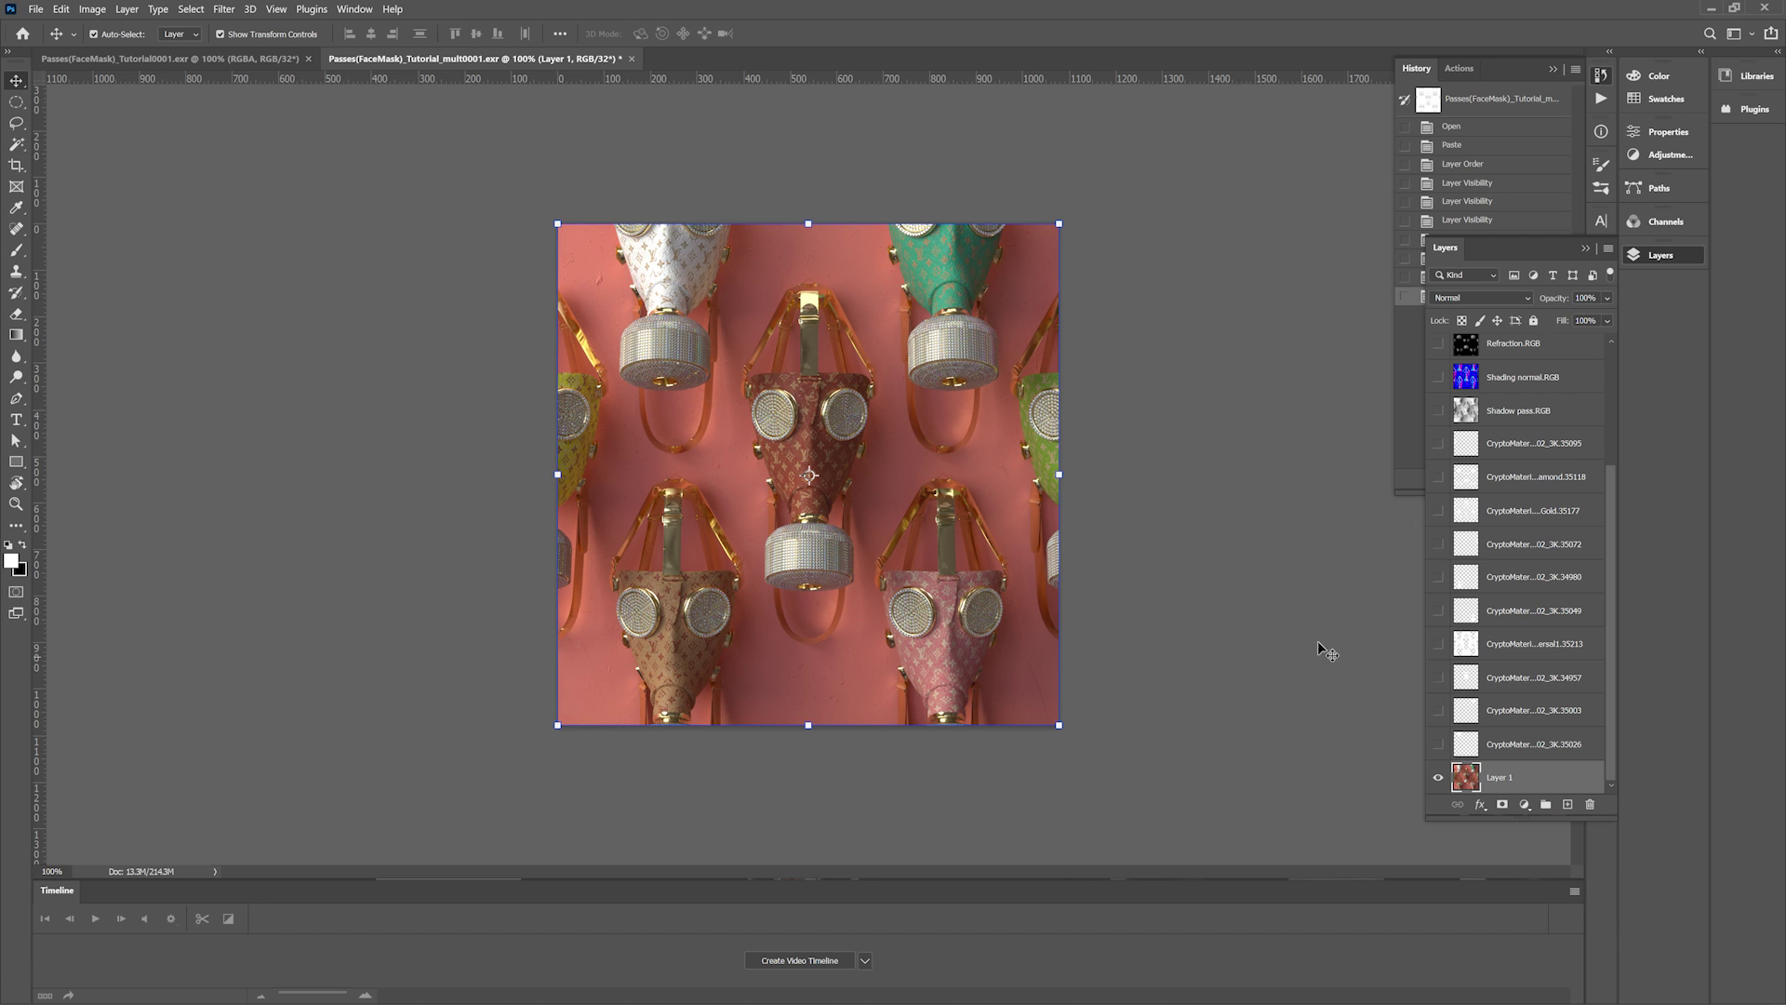
Convert the multilayer document to 16 Bits/Channel with its layers kept separate.
left_click(92, 9)
mouse_move(223, 25)
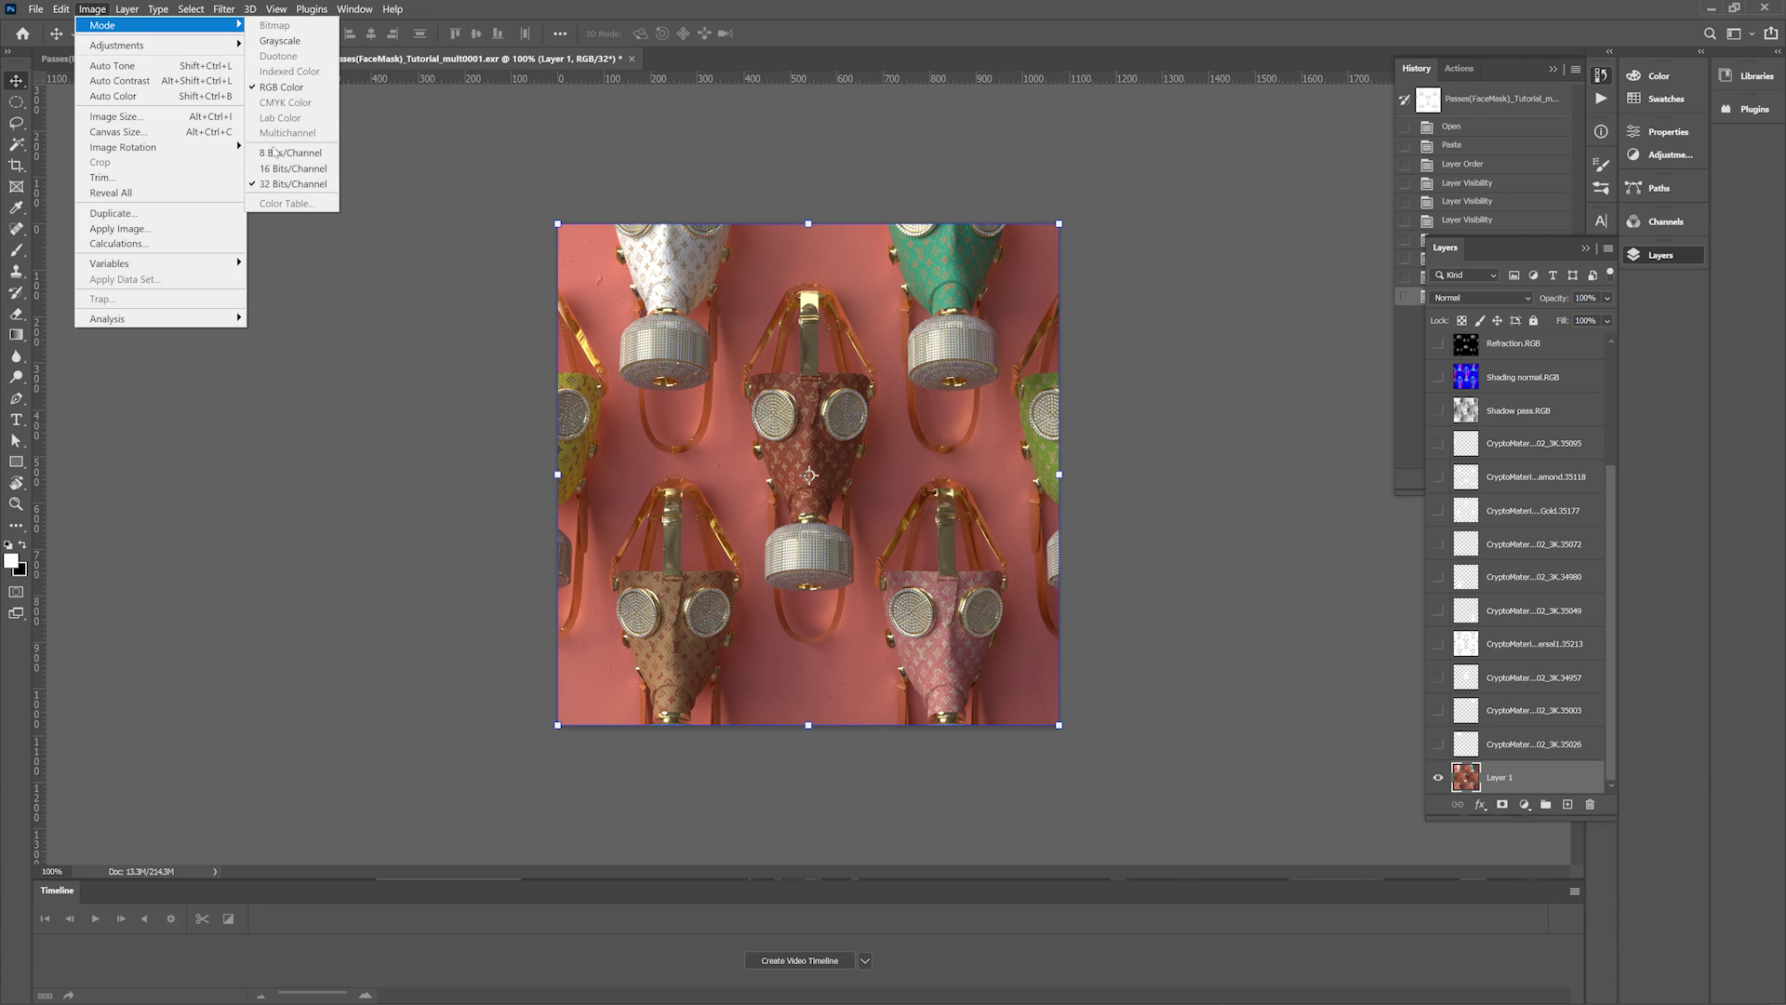
left_click(282, 168)
left_click(1065, 389)
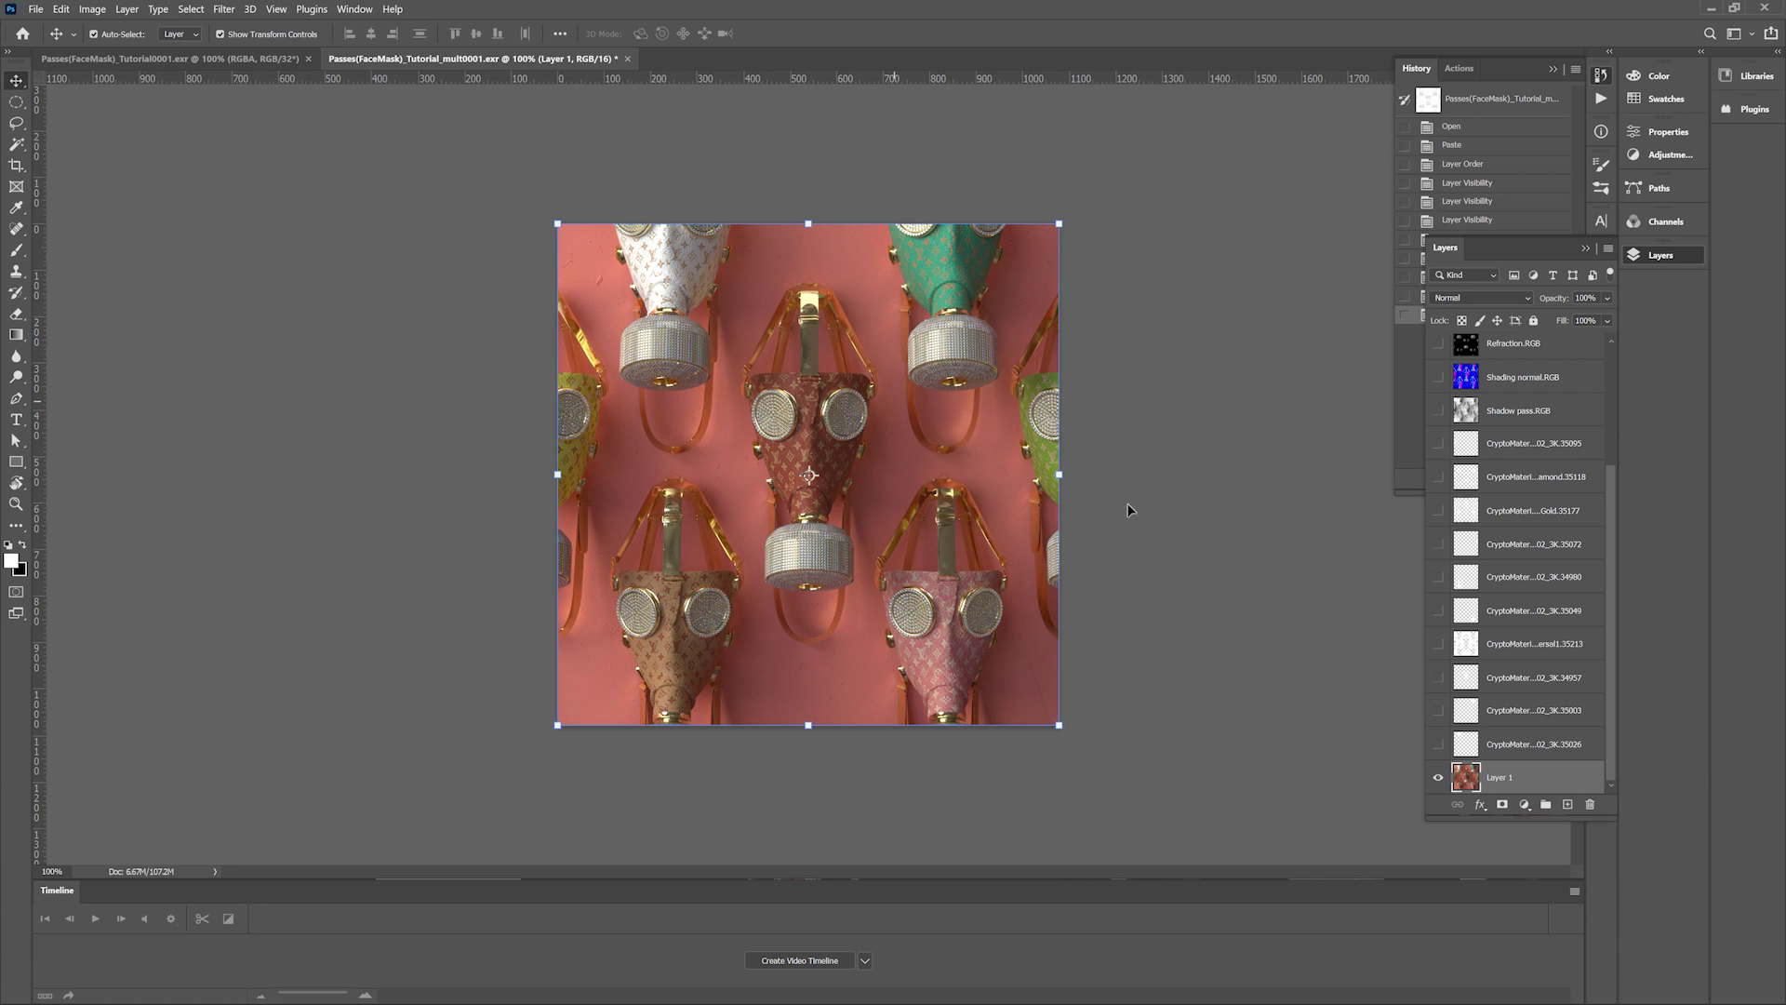
left_click(1187, 560)
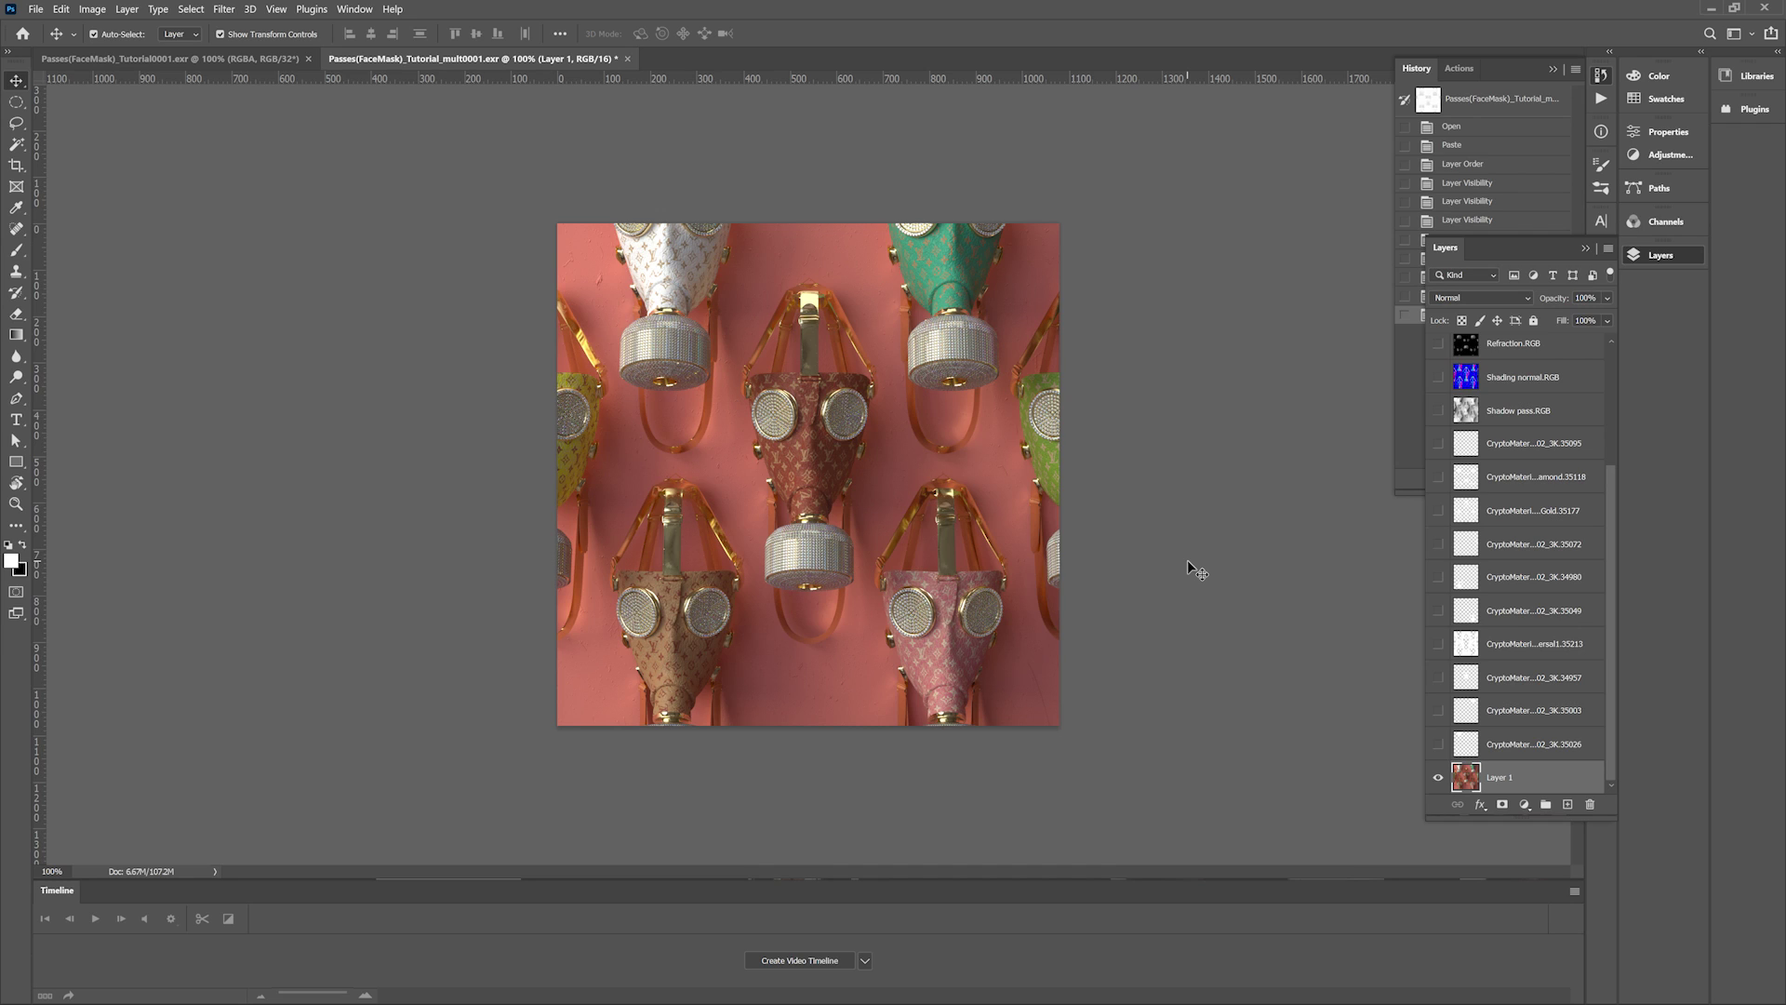
left_click(1187, 560)
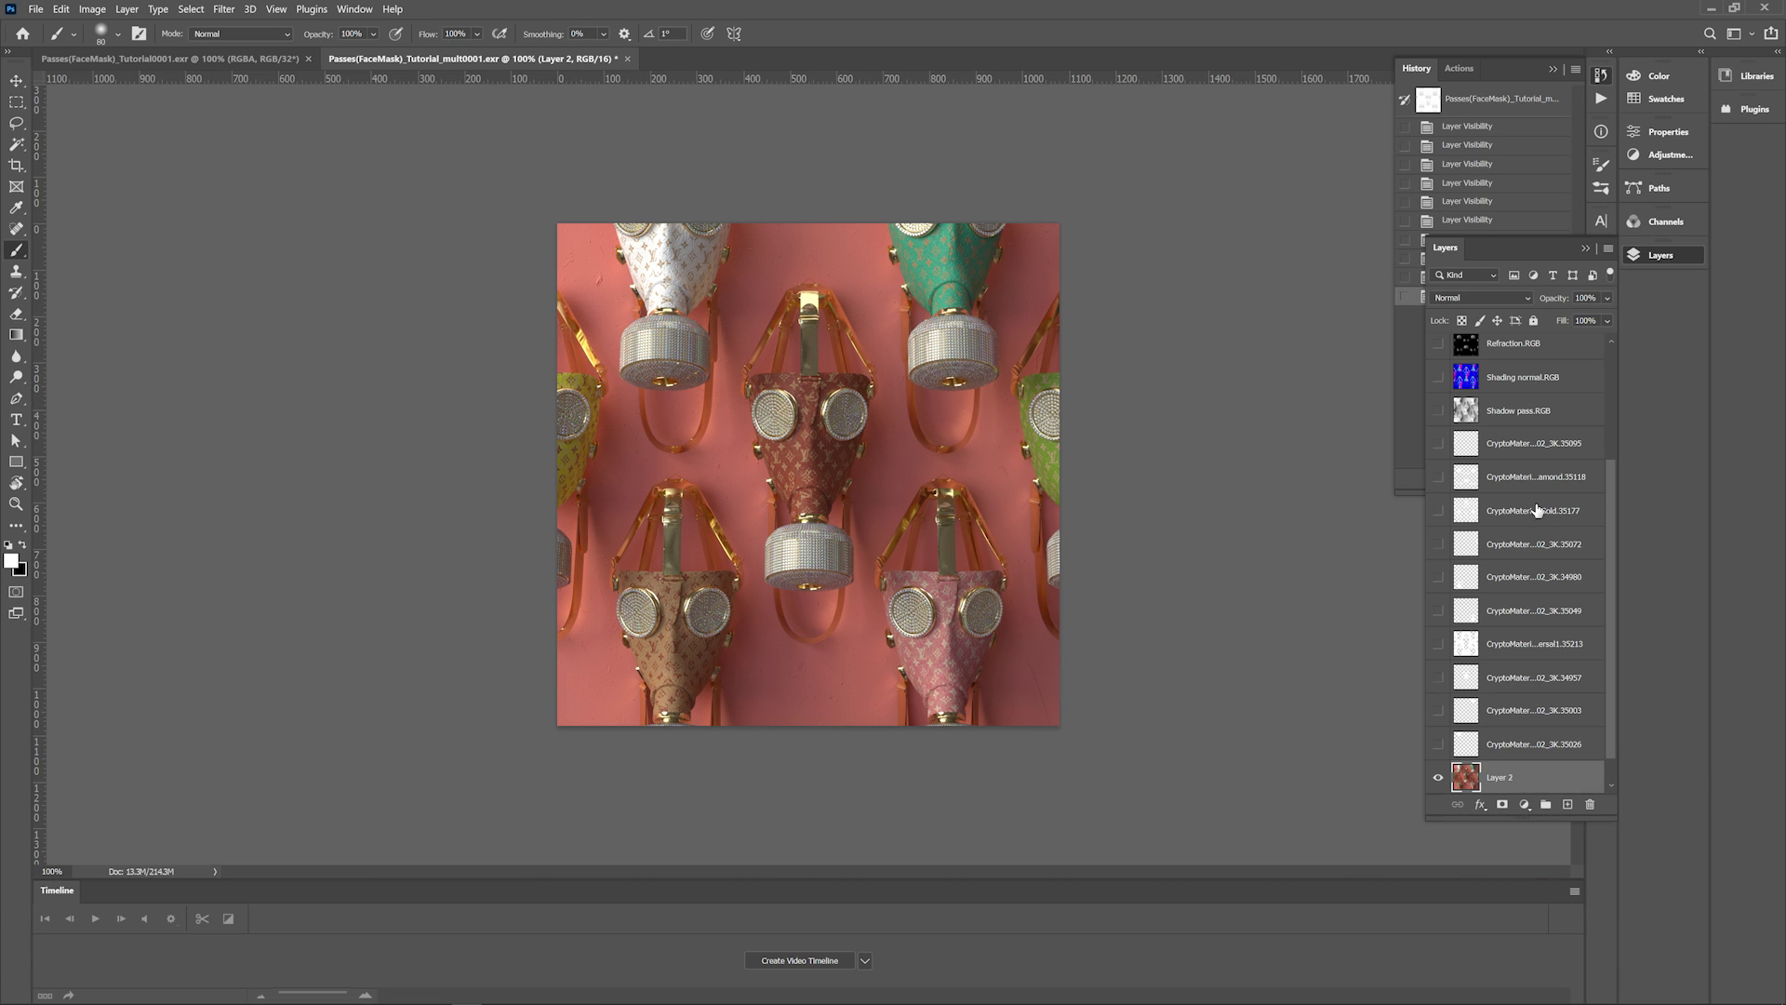
Show the Shading normal.RGB layer and load its red channel as a selection.
scroll(1495, 621, "up", 2)
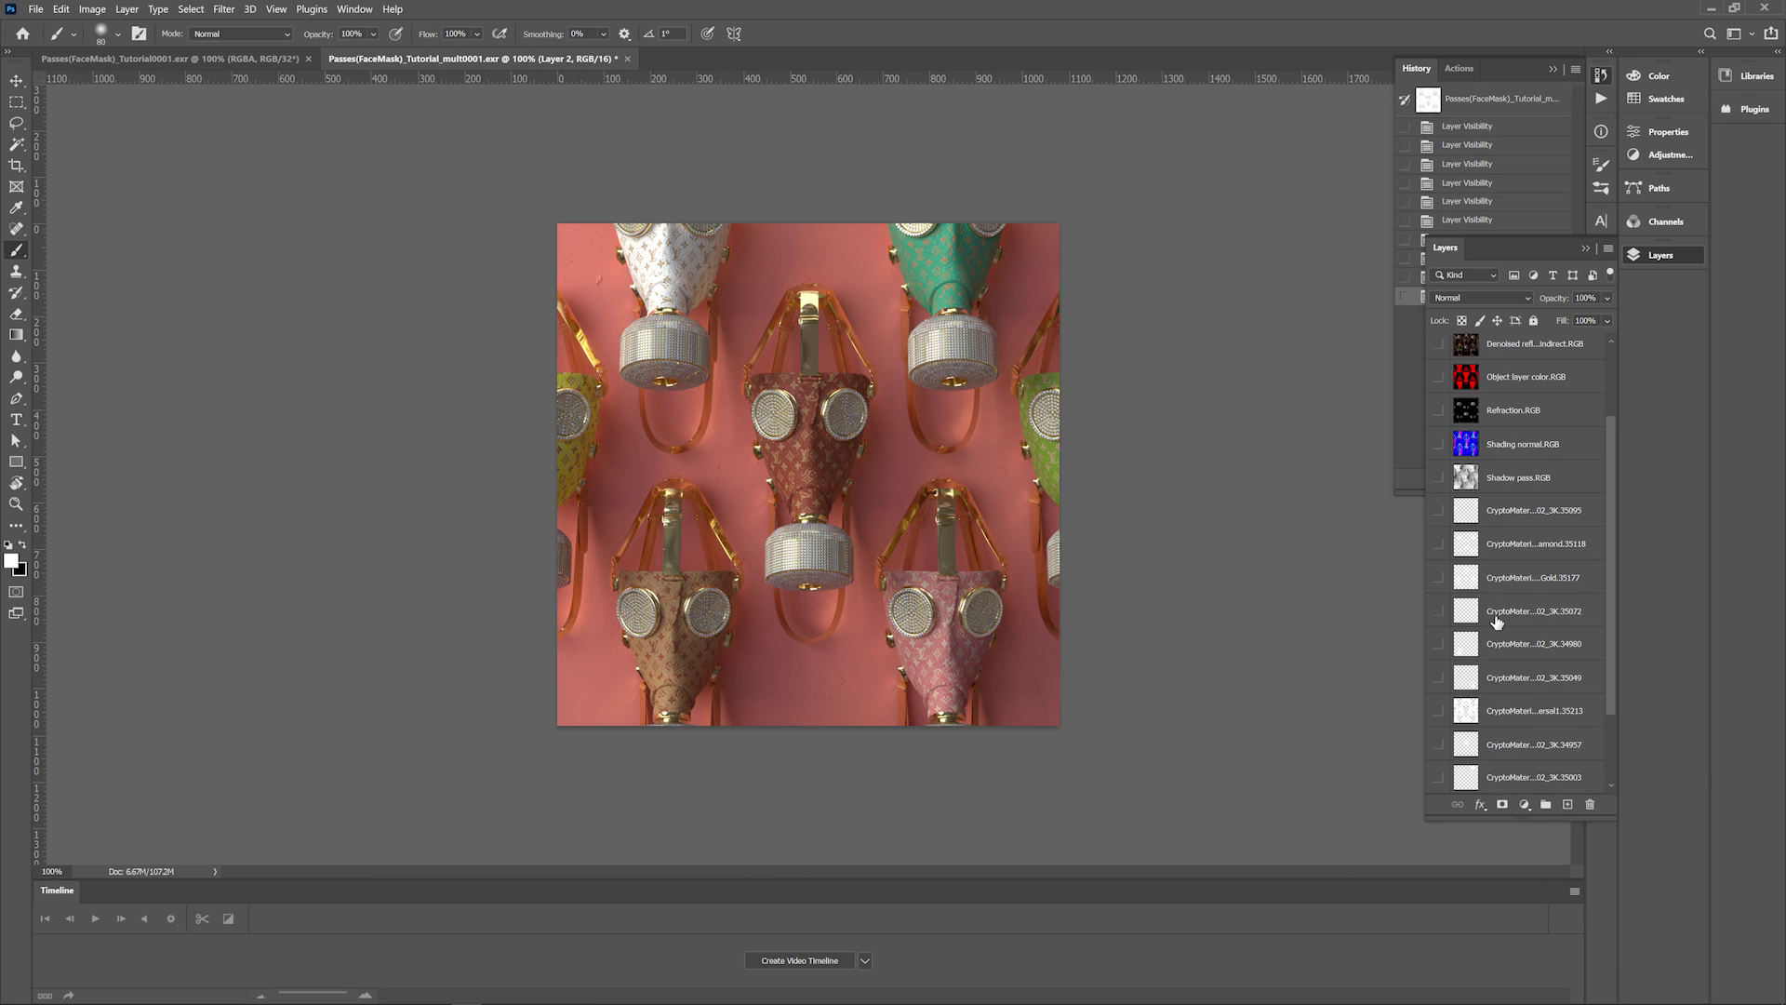
left_click(1437, 444)
left_click(1529, 452)
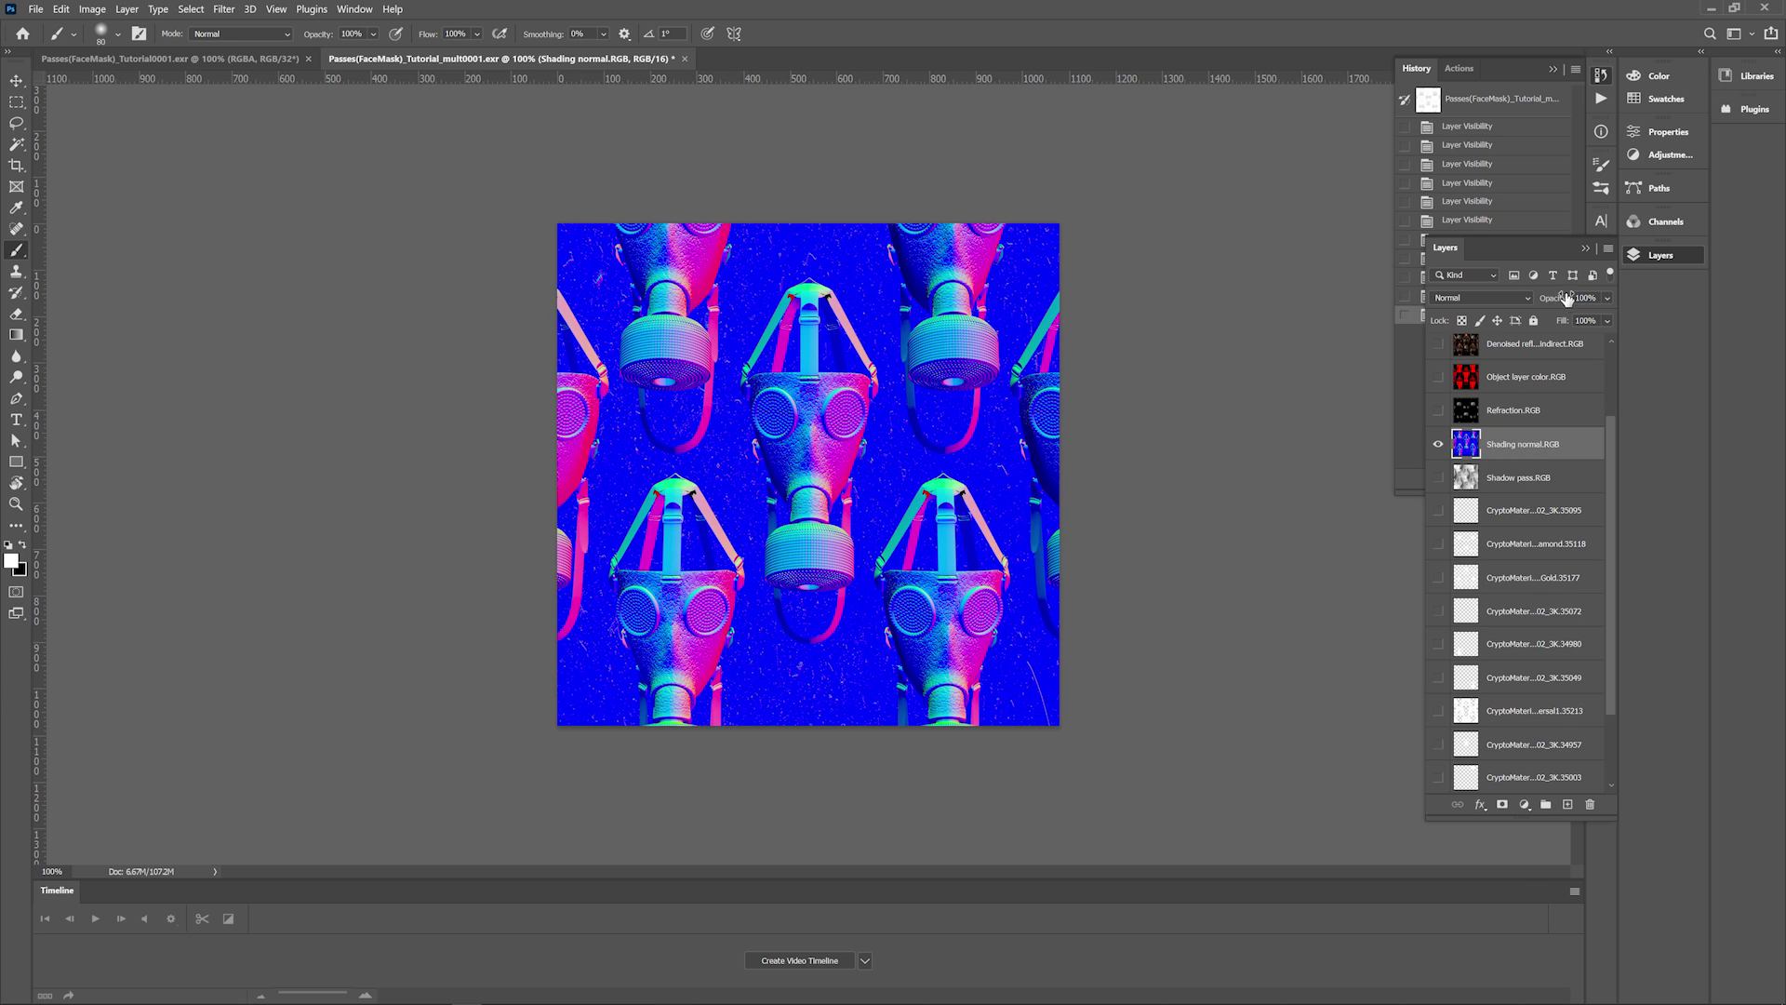
left_click(1652, 227)
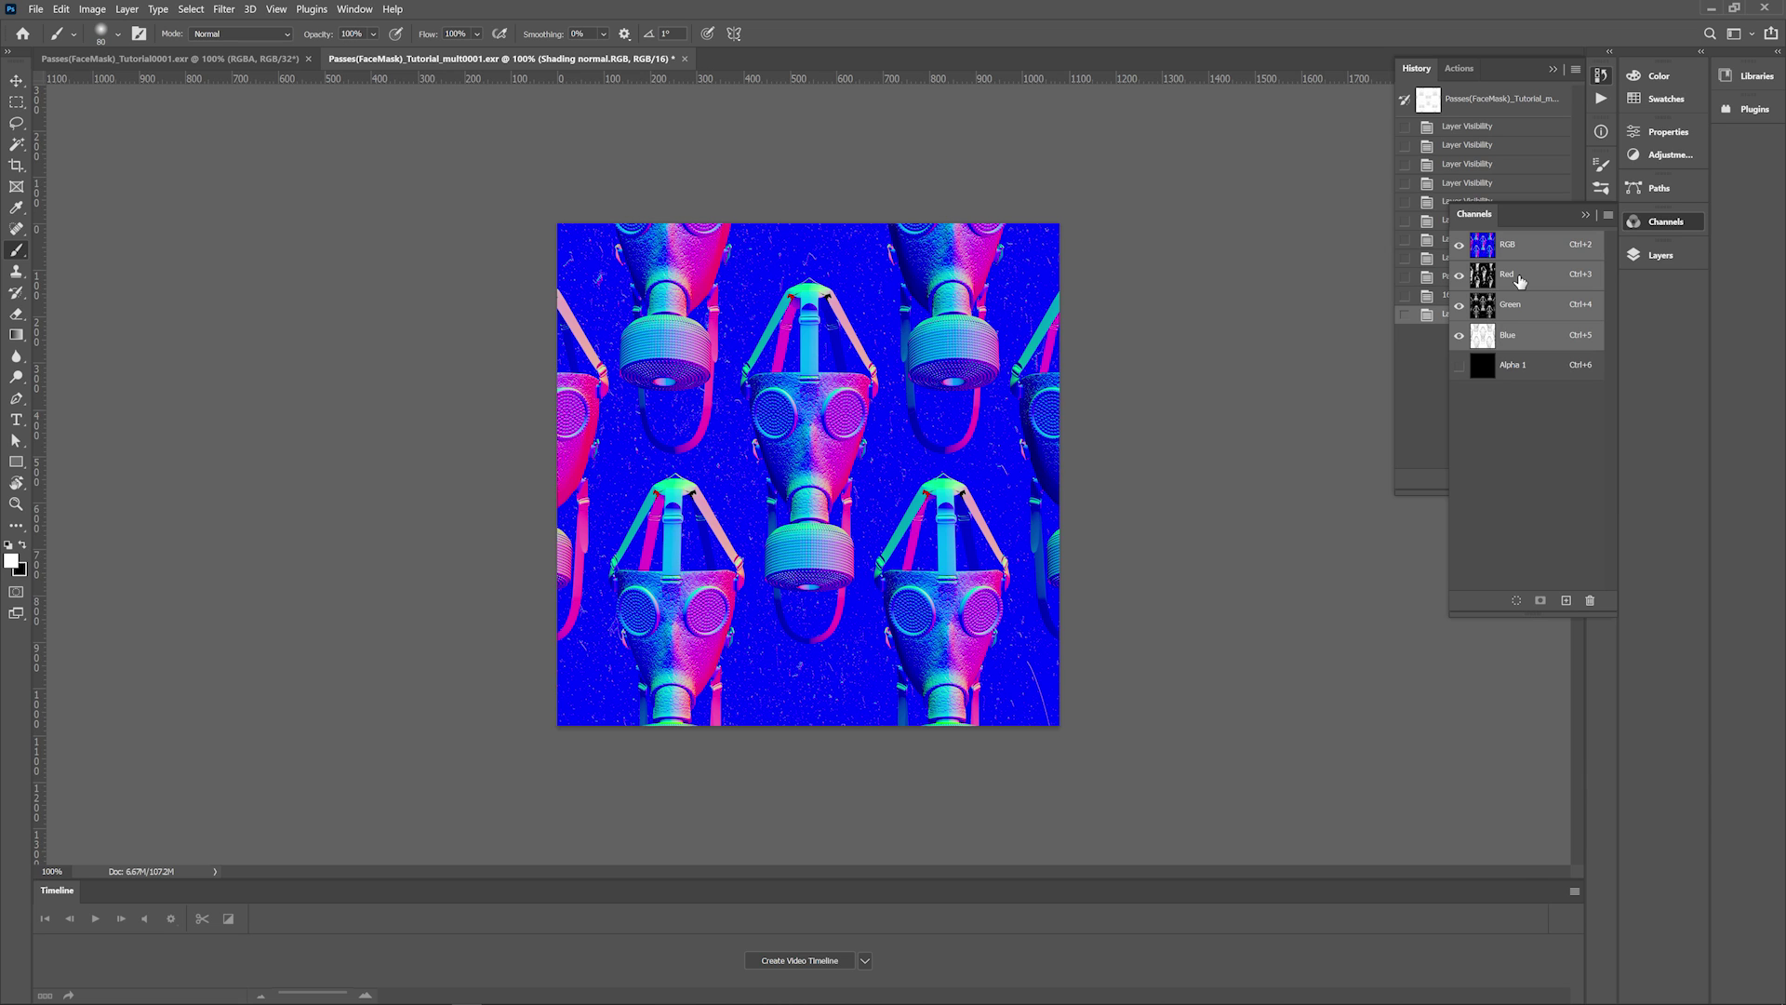
left_click(1519, 279)
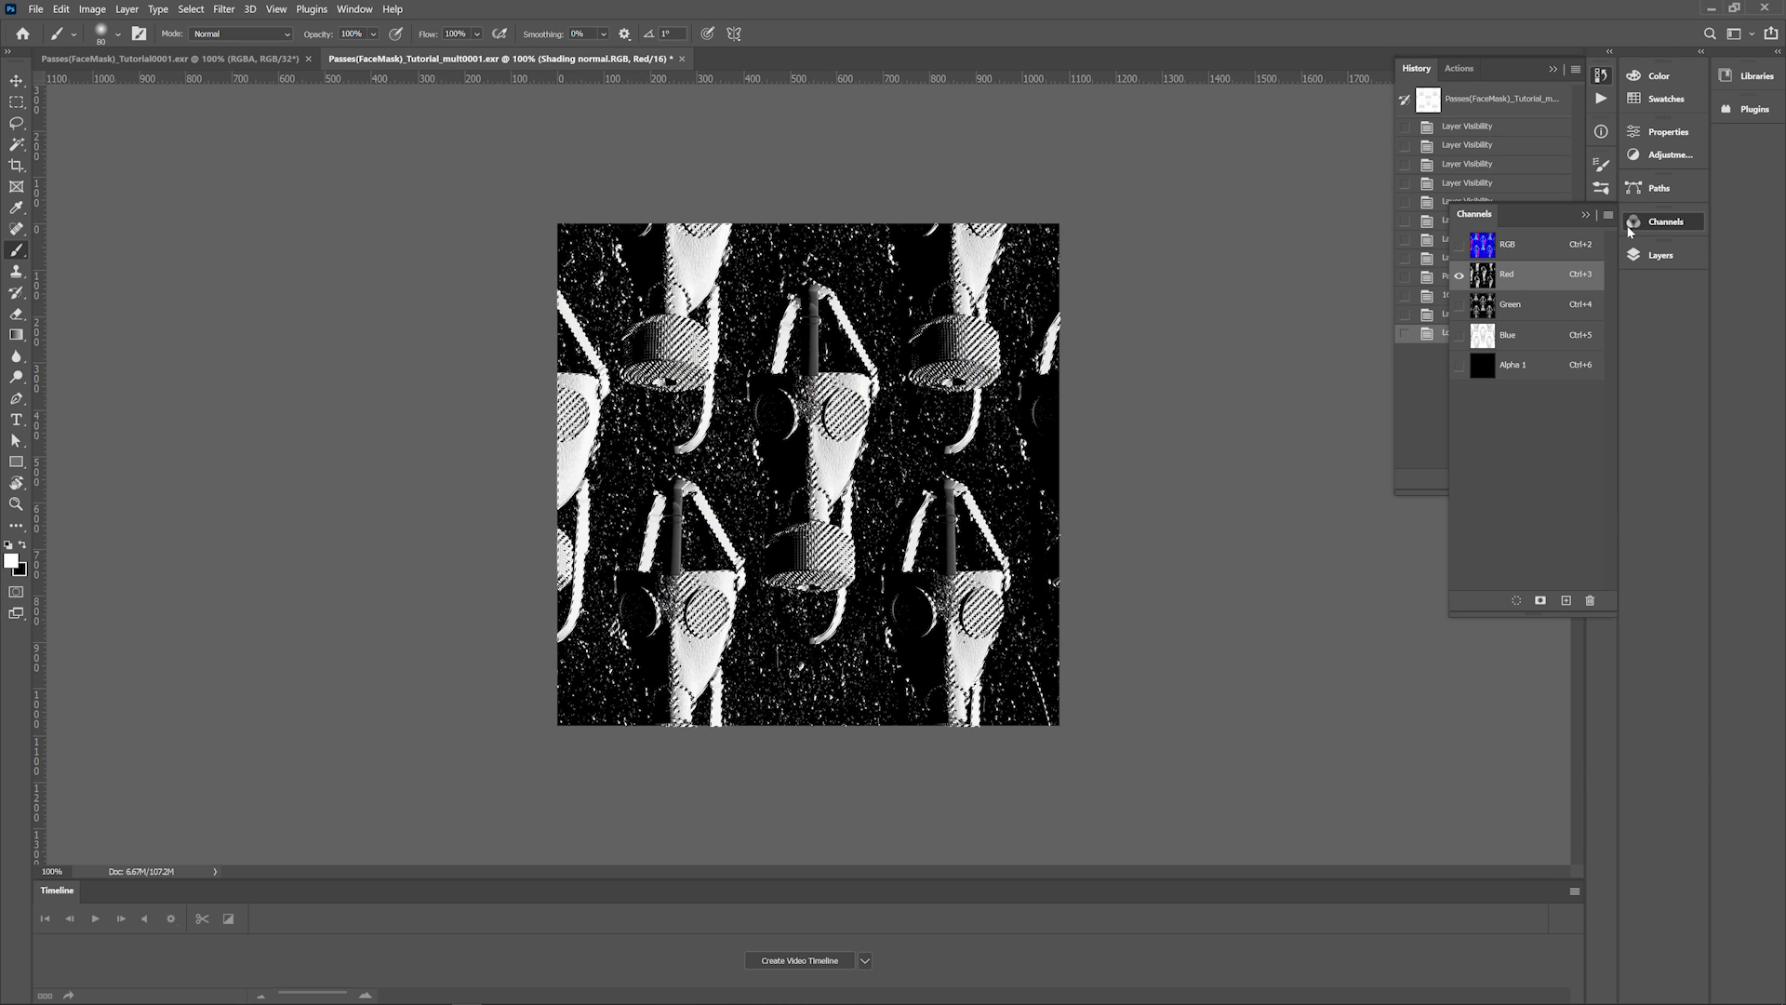
Hide the Shading normal.RGB layer and return to the composite RGB channel view.
left_click(1660, 255)
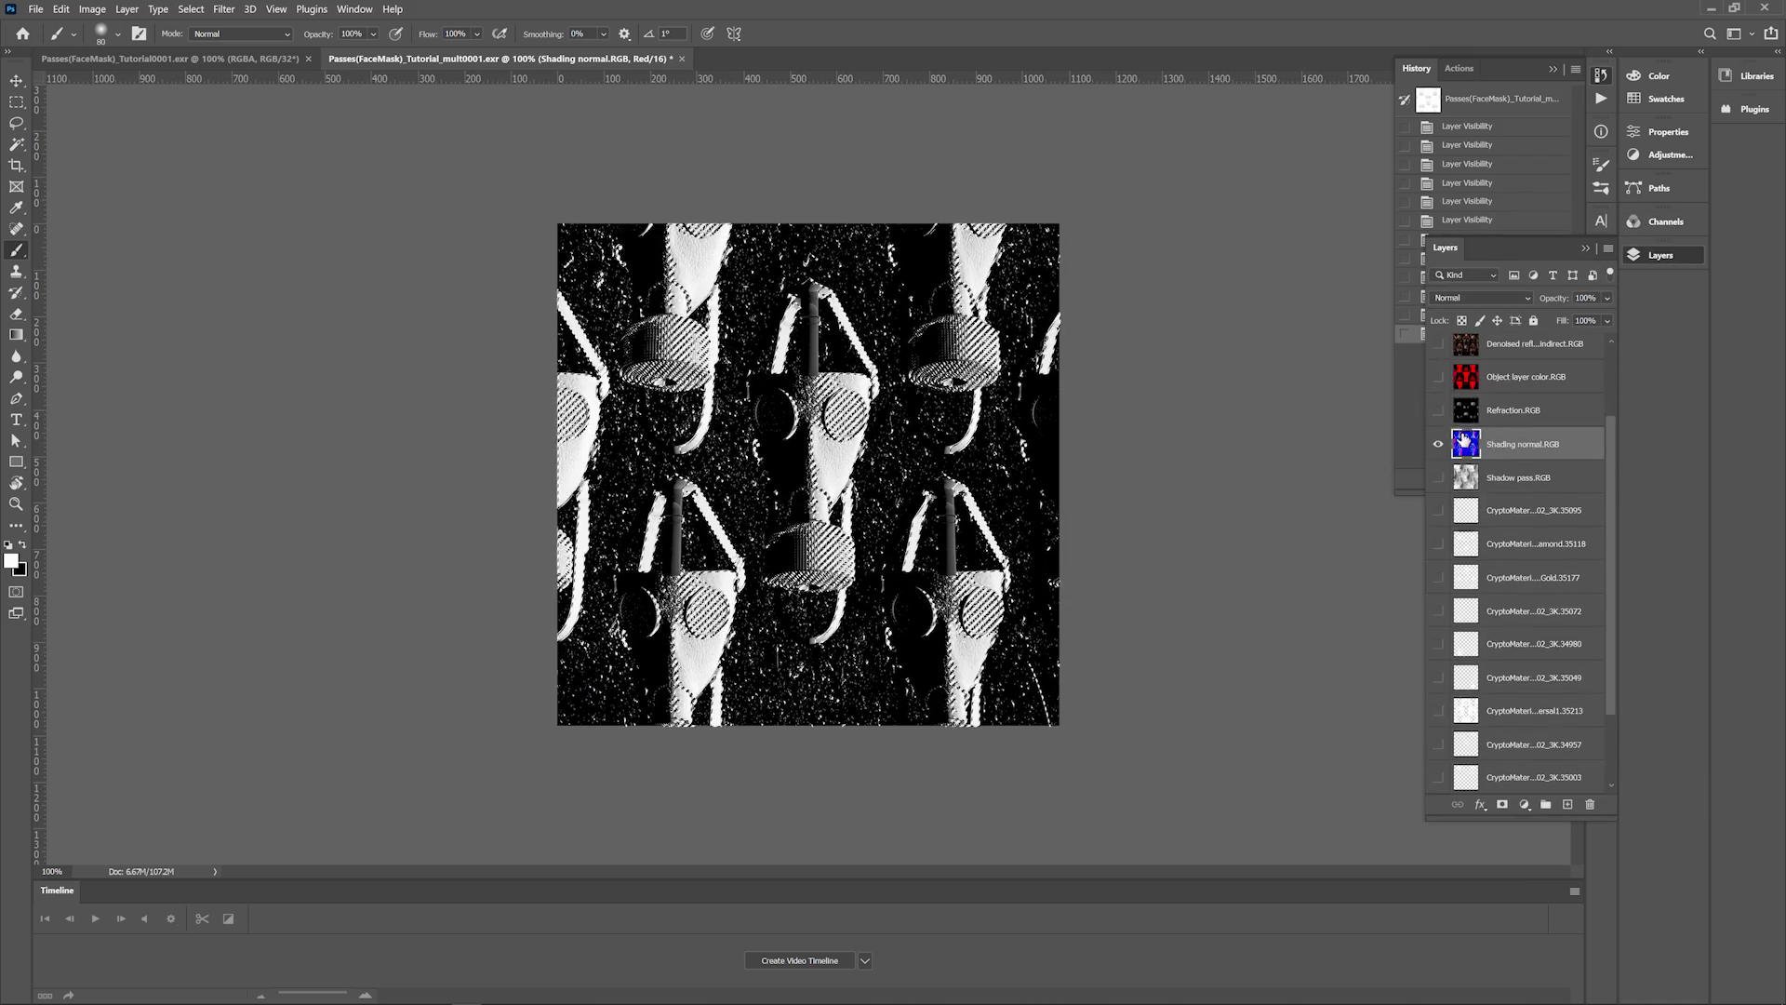
left_click(1440, 444)
scroll(1526, 474, "down", 2)
left_click(1659, 223)
left_click(1525, 250)
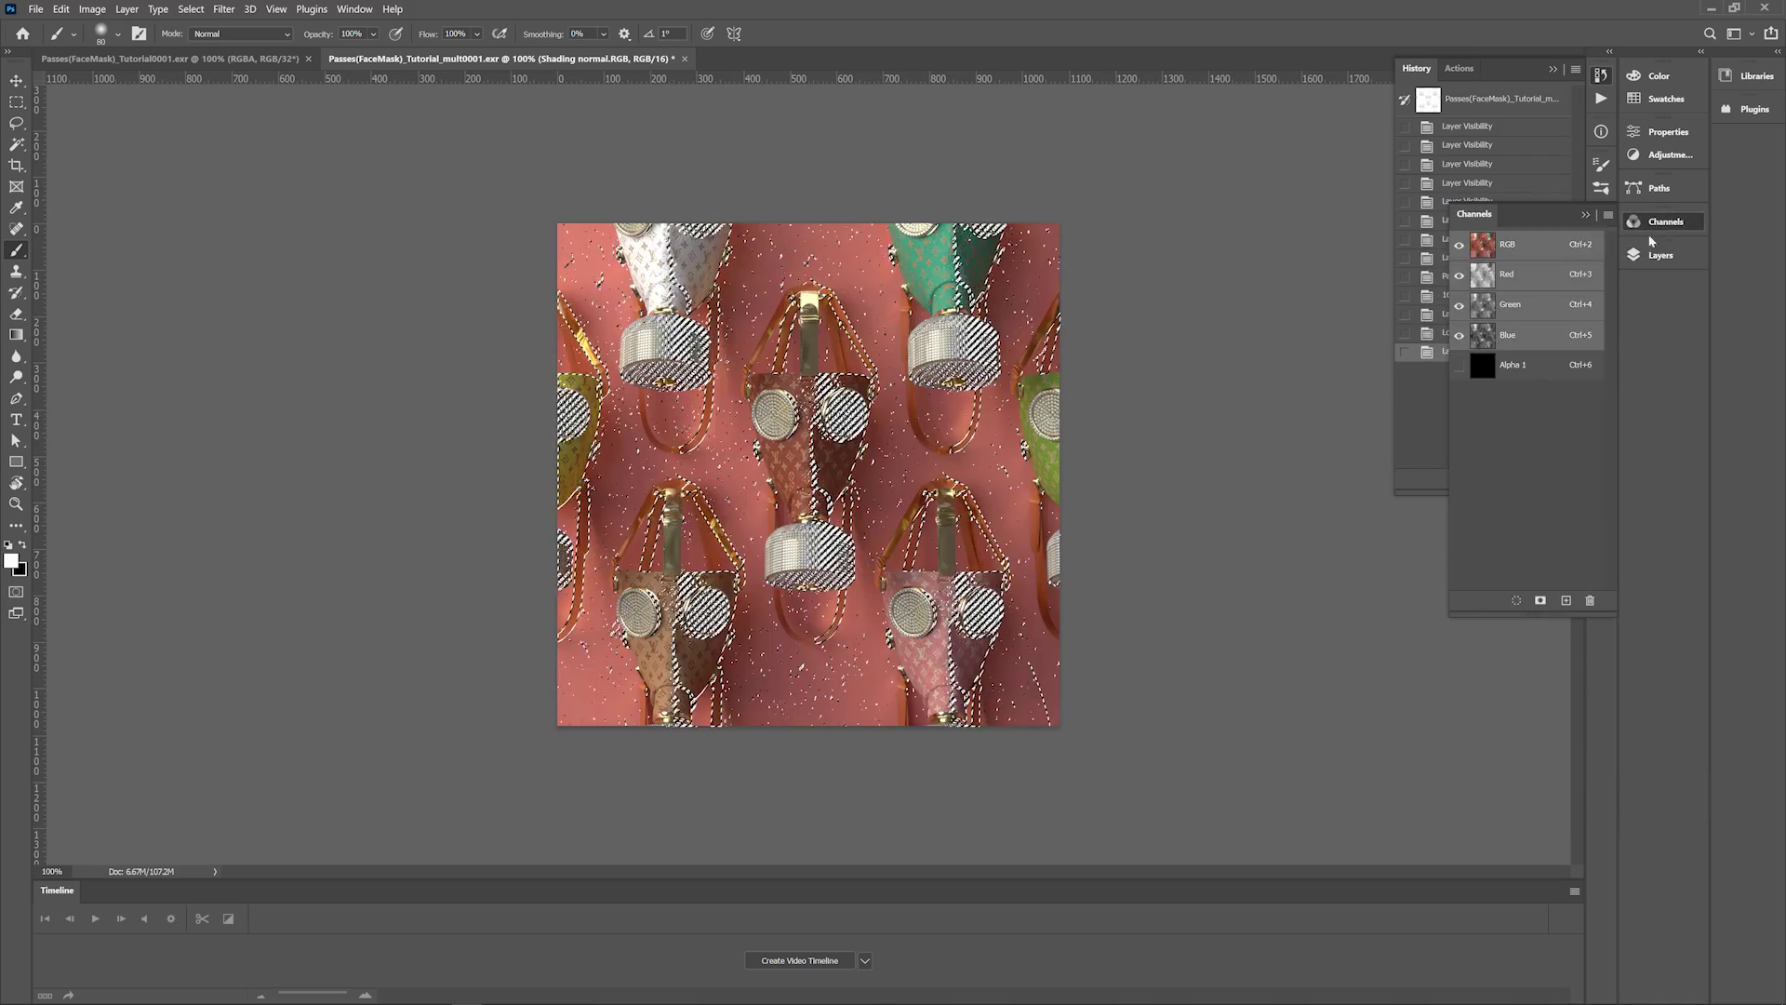
Add a Levels adjustment layer masked by the selection above Layer 2 and lower its white input level to about 149.
left_click(1655, 254)
left_click(1534, 743)
left_click(1524, 804)
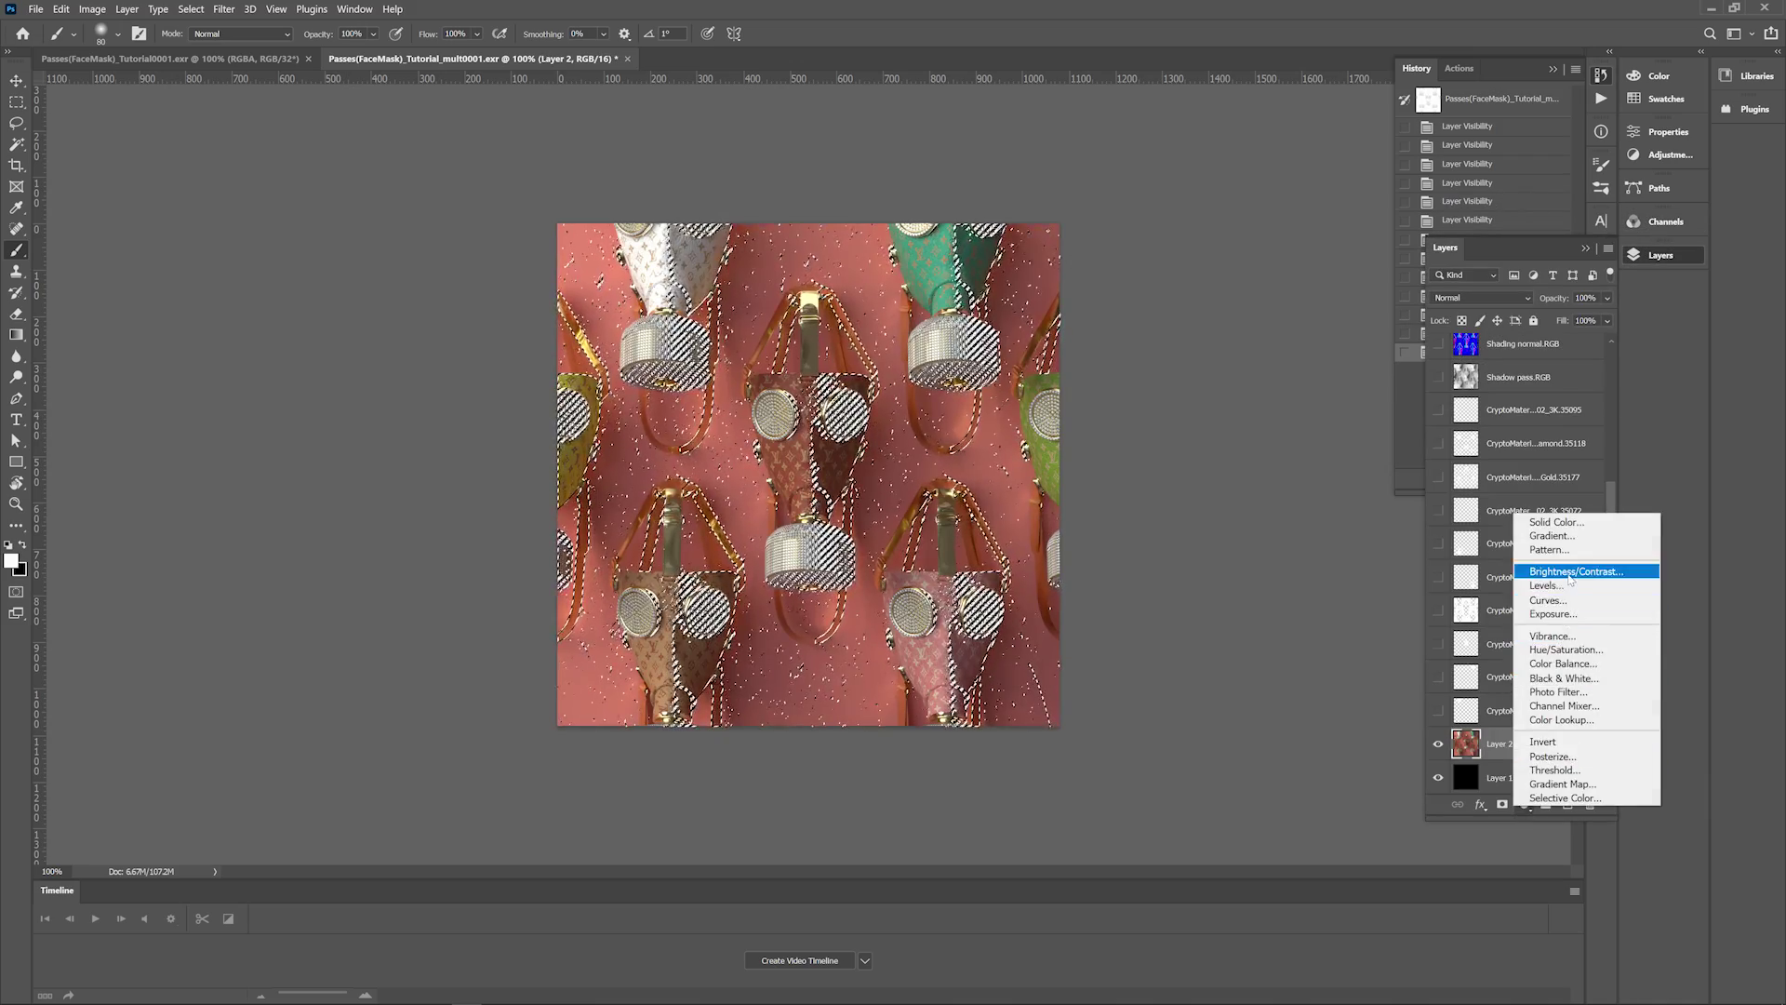
left_click(1536, 586)
left_click_drag(1594, 296, 1543, 297)
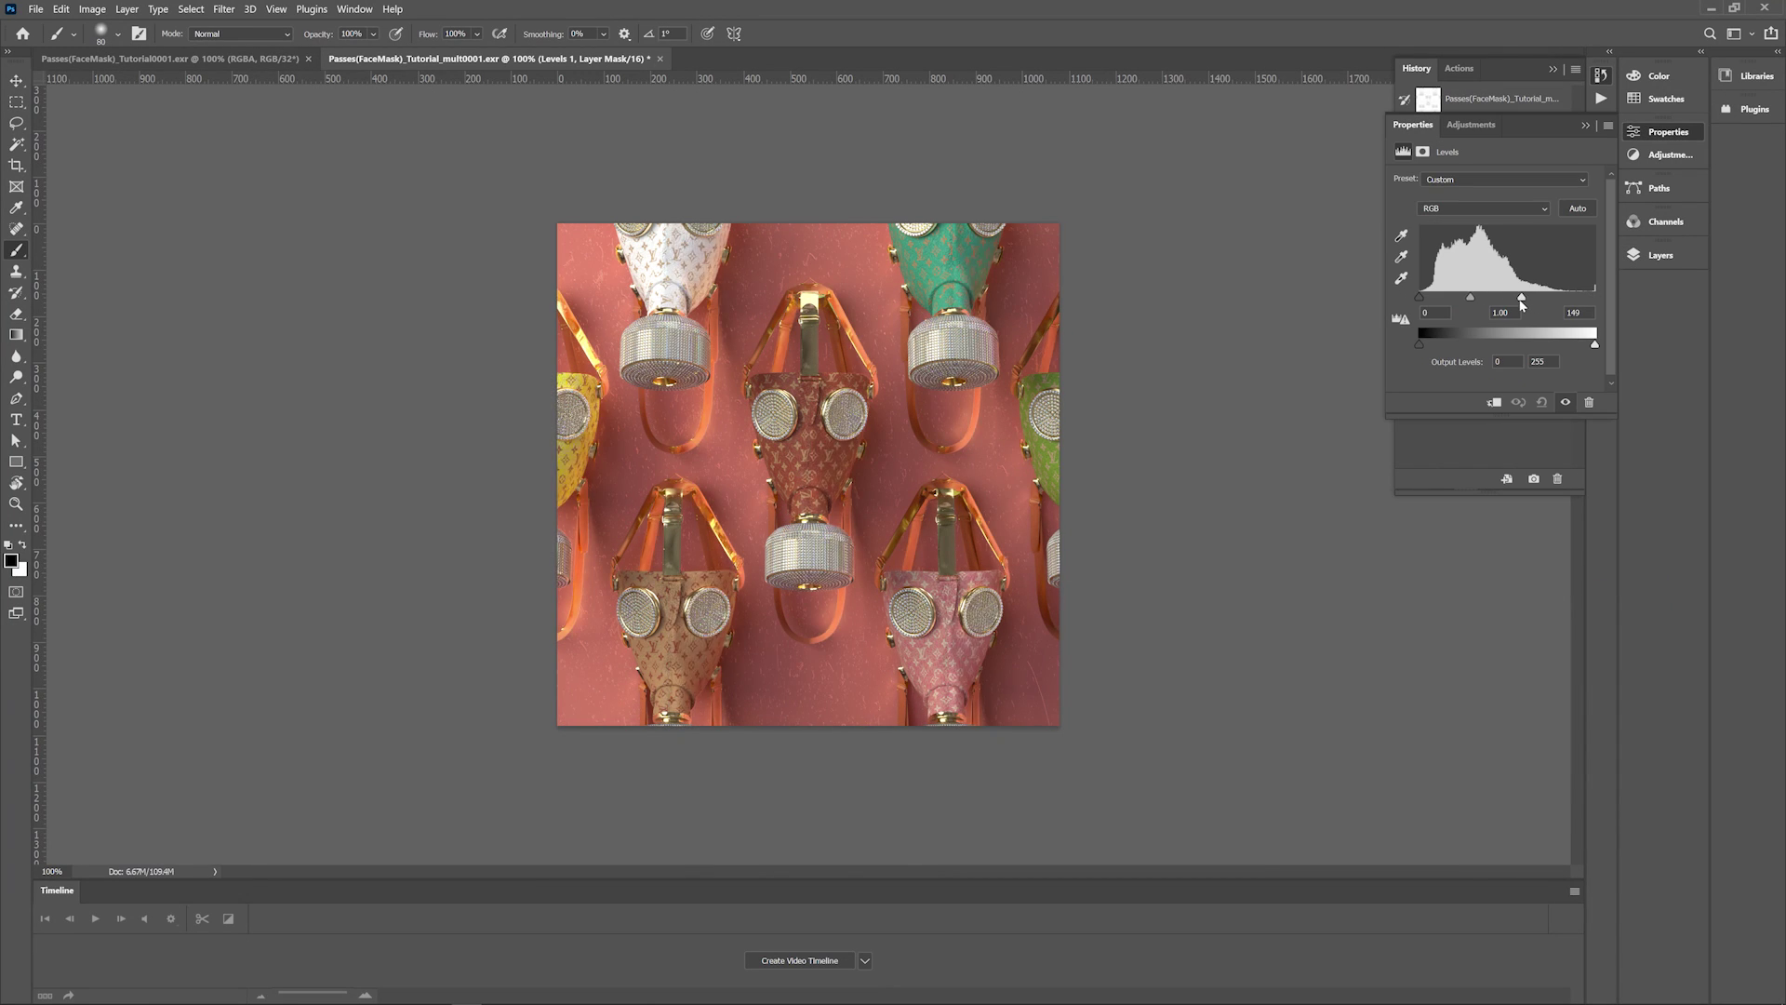
Darken the Levels 1 mask by raising its black input level until only the brightest edges remain, and compare the layer on and off.
key("F7")
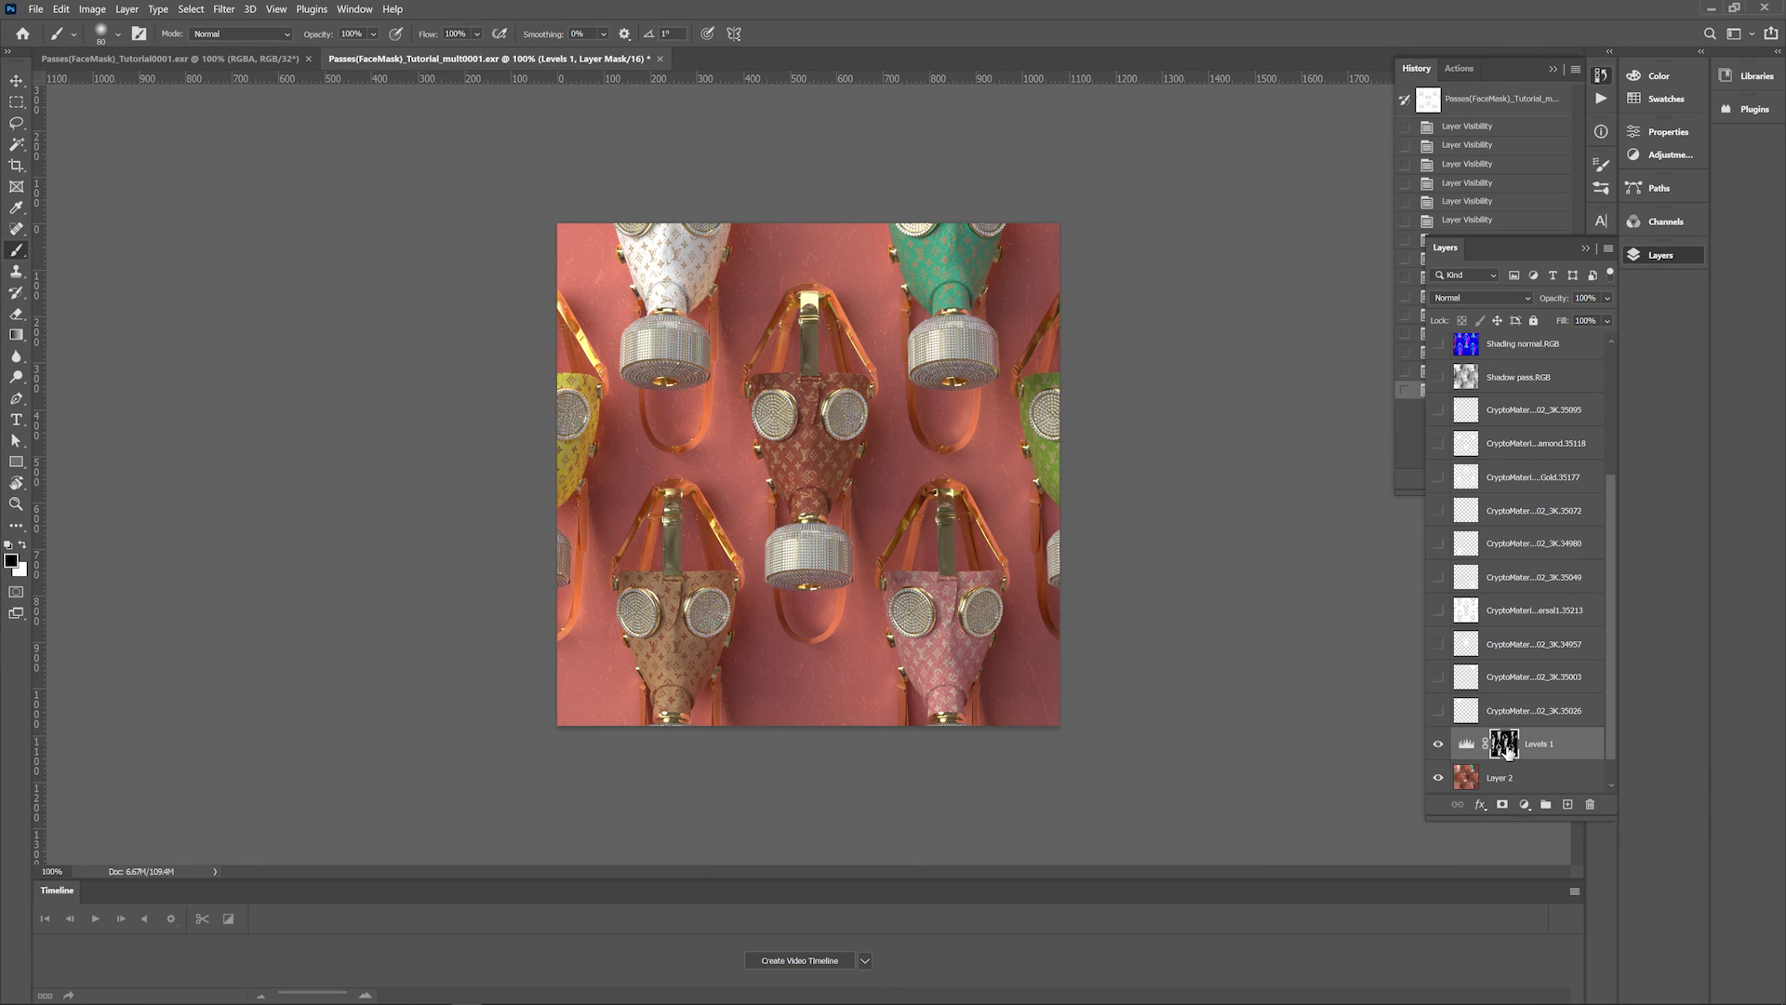
left_click(1505, 745, "alt")
key("ctrl+l")
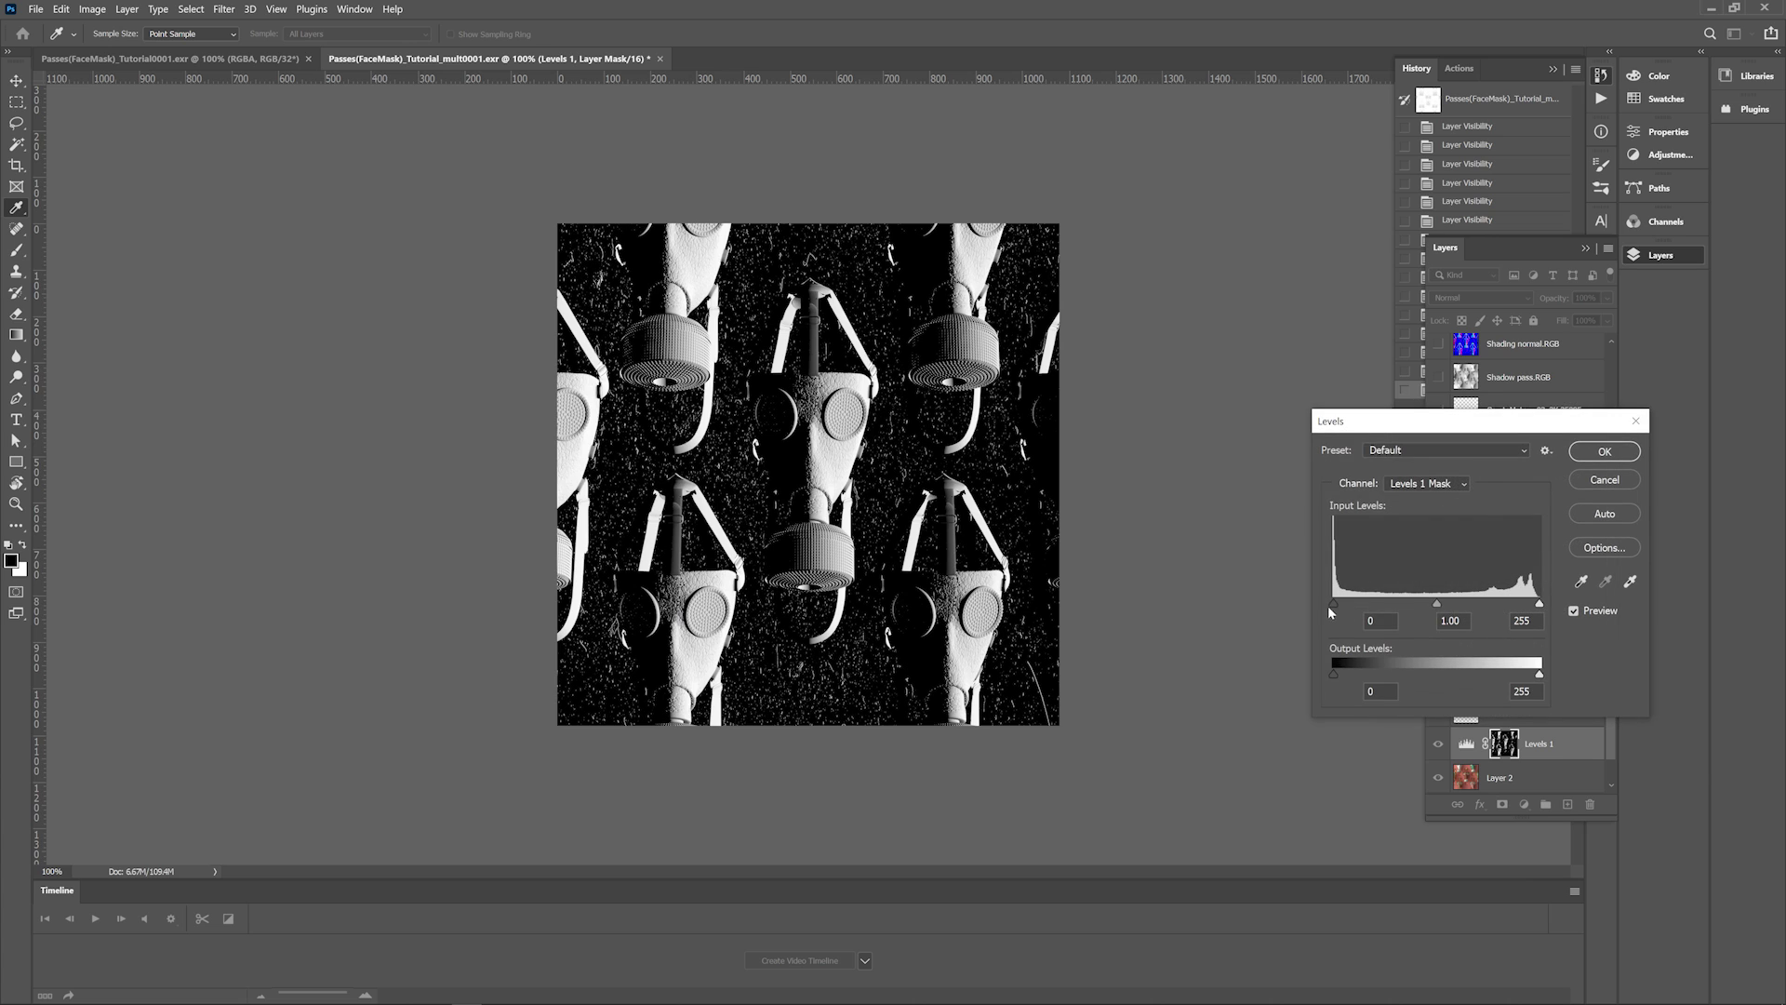
left_click_drag(1333, 607, 1497, 603)
left_click(1609, 451)
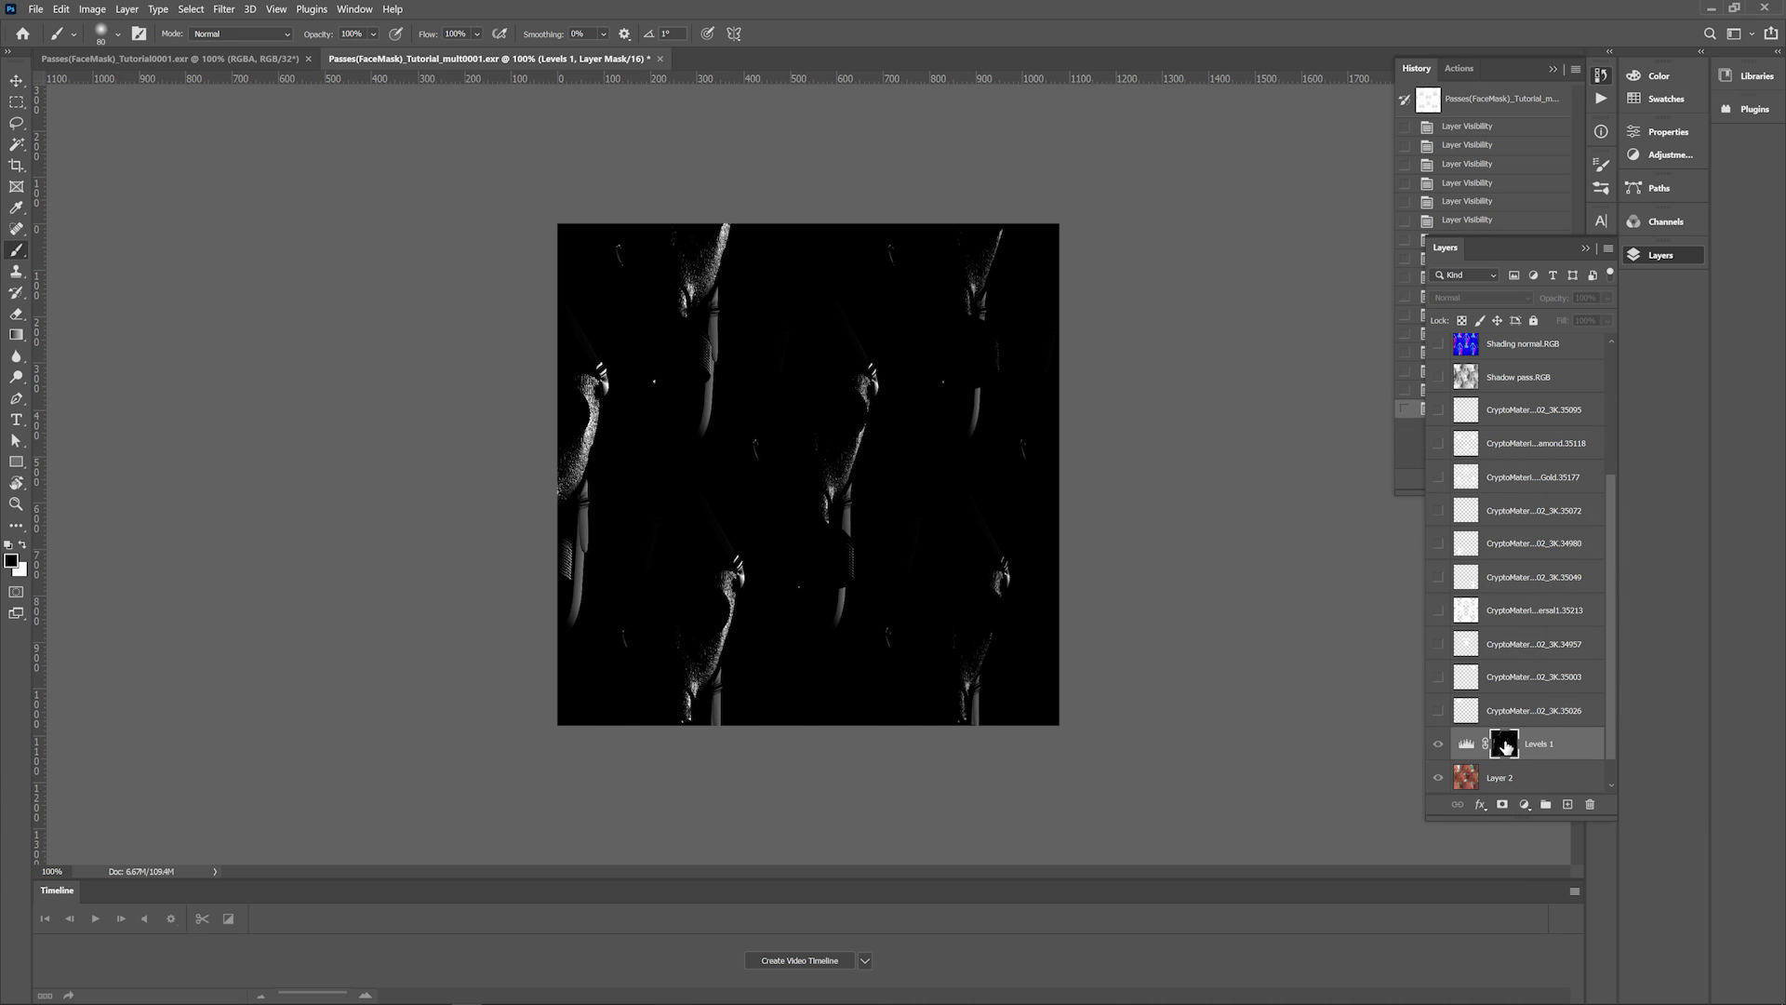
left_click(1506, 746, "alt")
left_click(1438, 743)
left_click(1437, 746)
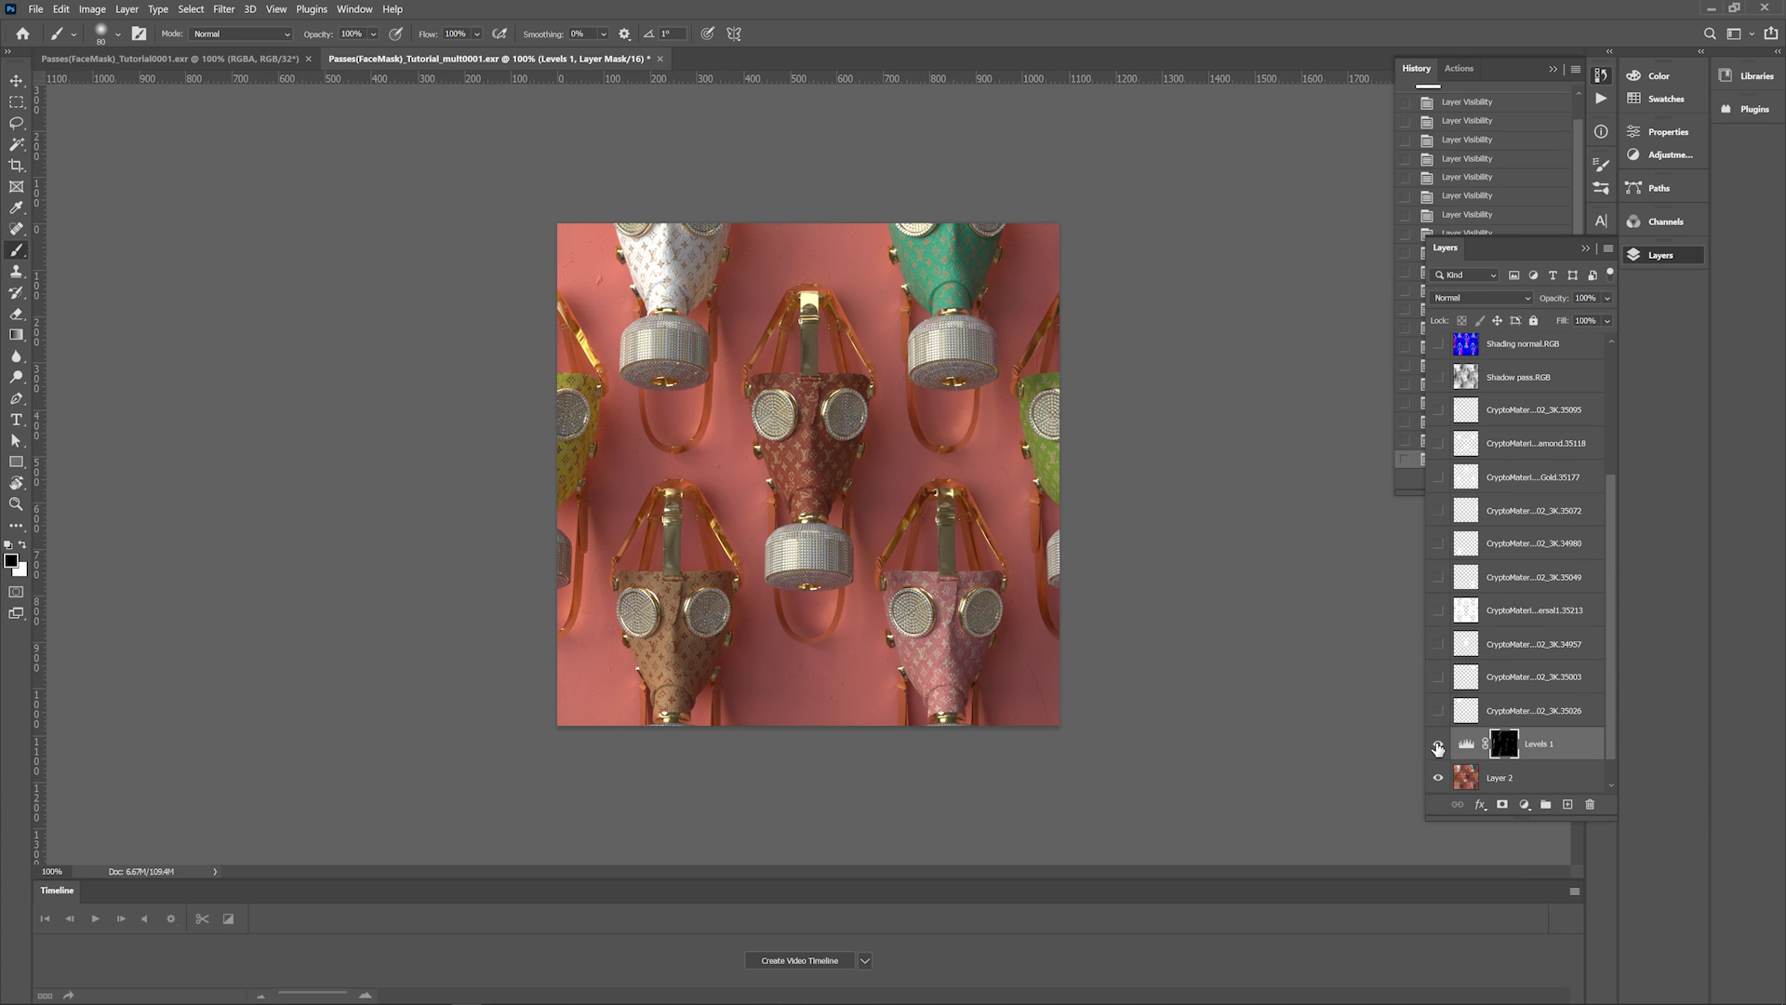
Place the visible Denoised beauty.RGB layer above Layer 2 at 70% opacity and move Shading normal.RGB above Refraction.RGB.
scroll(1504, 531, "up", 3)
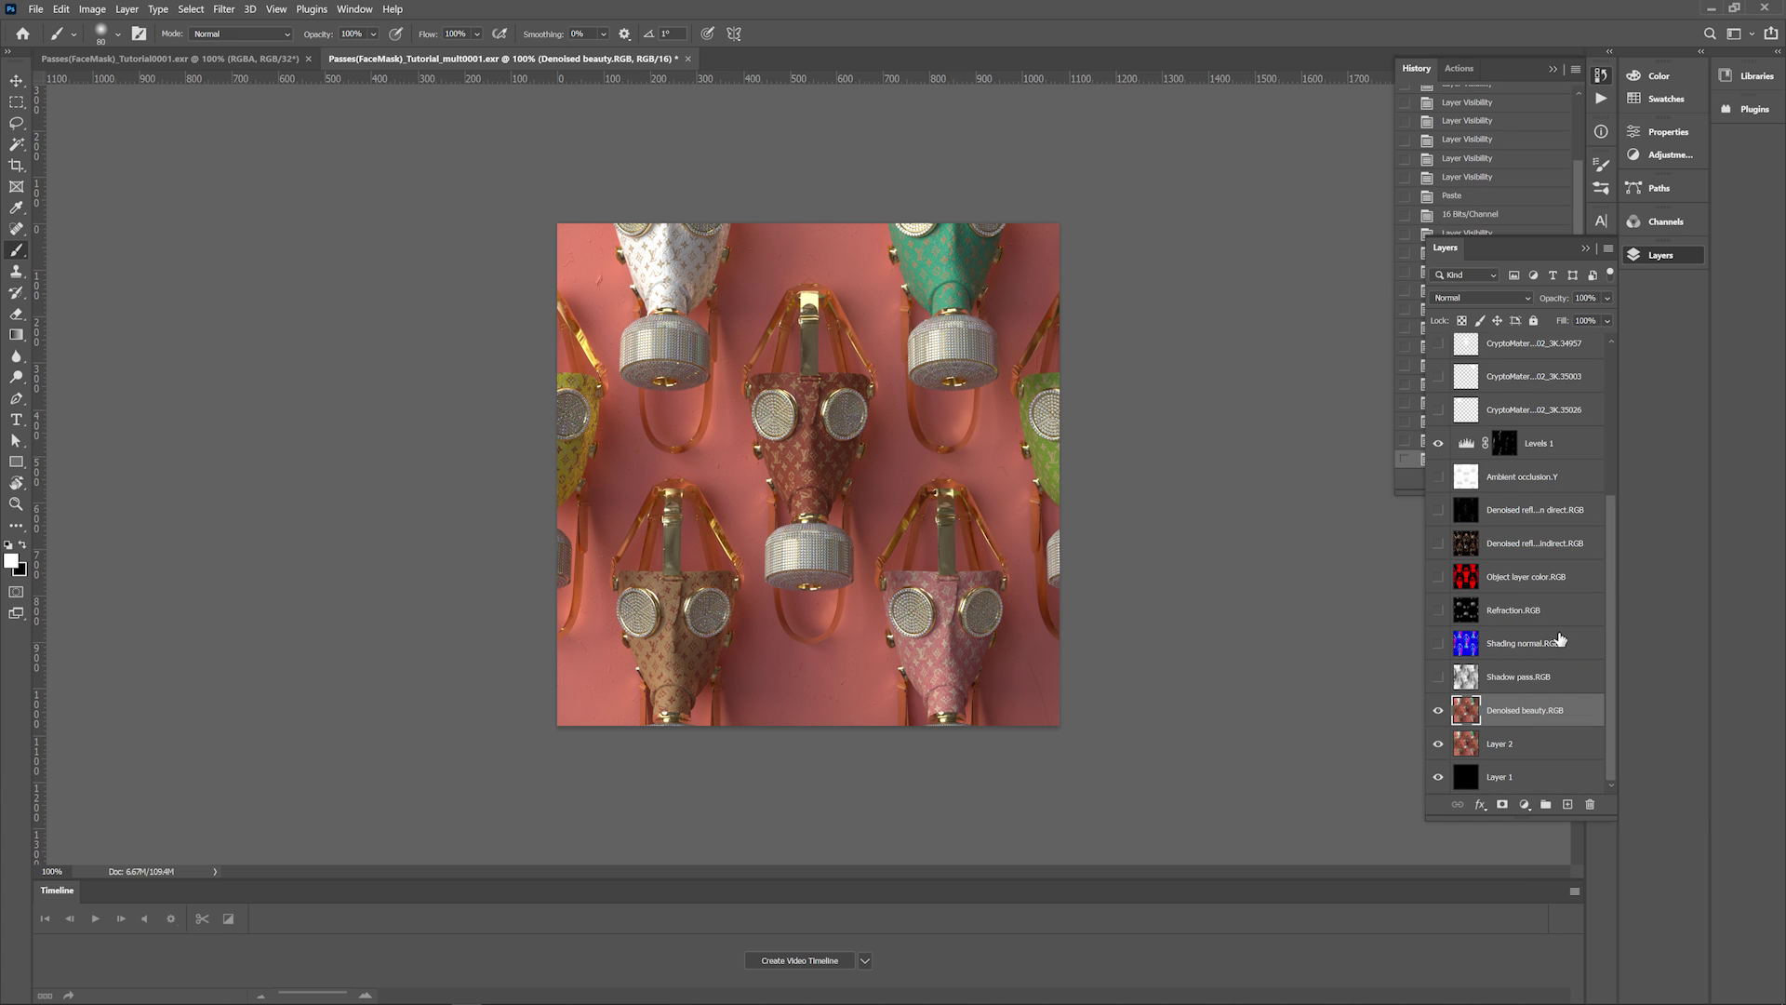
key("v")
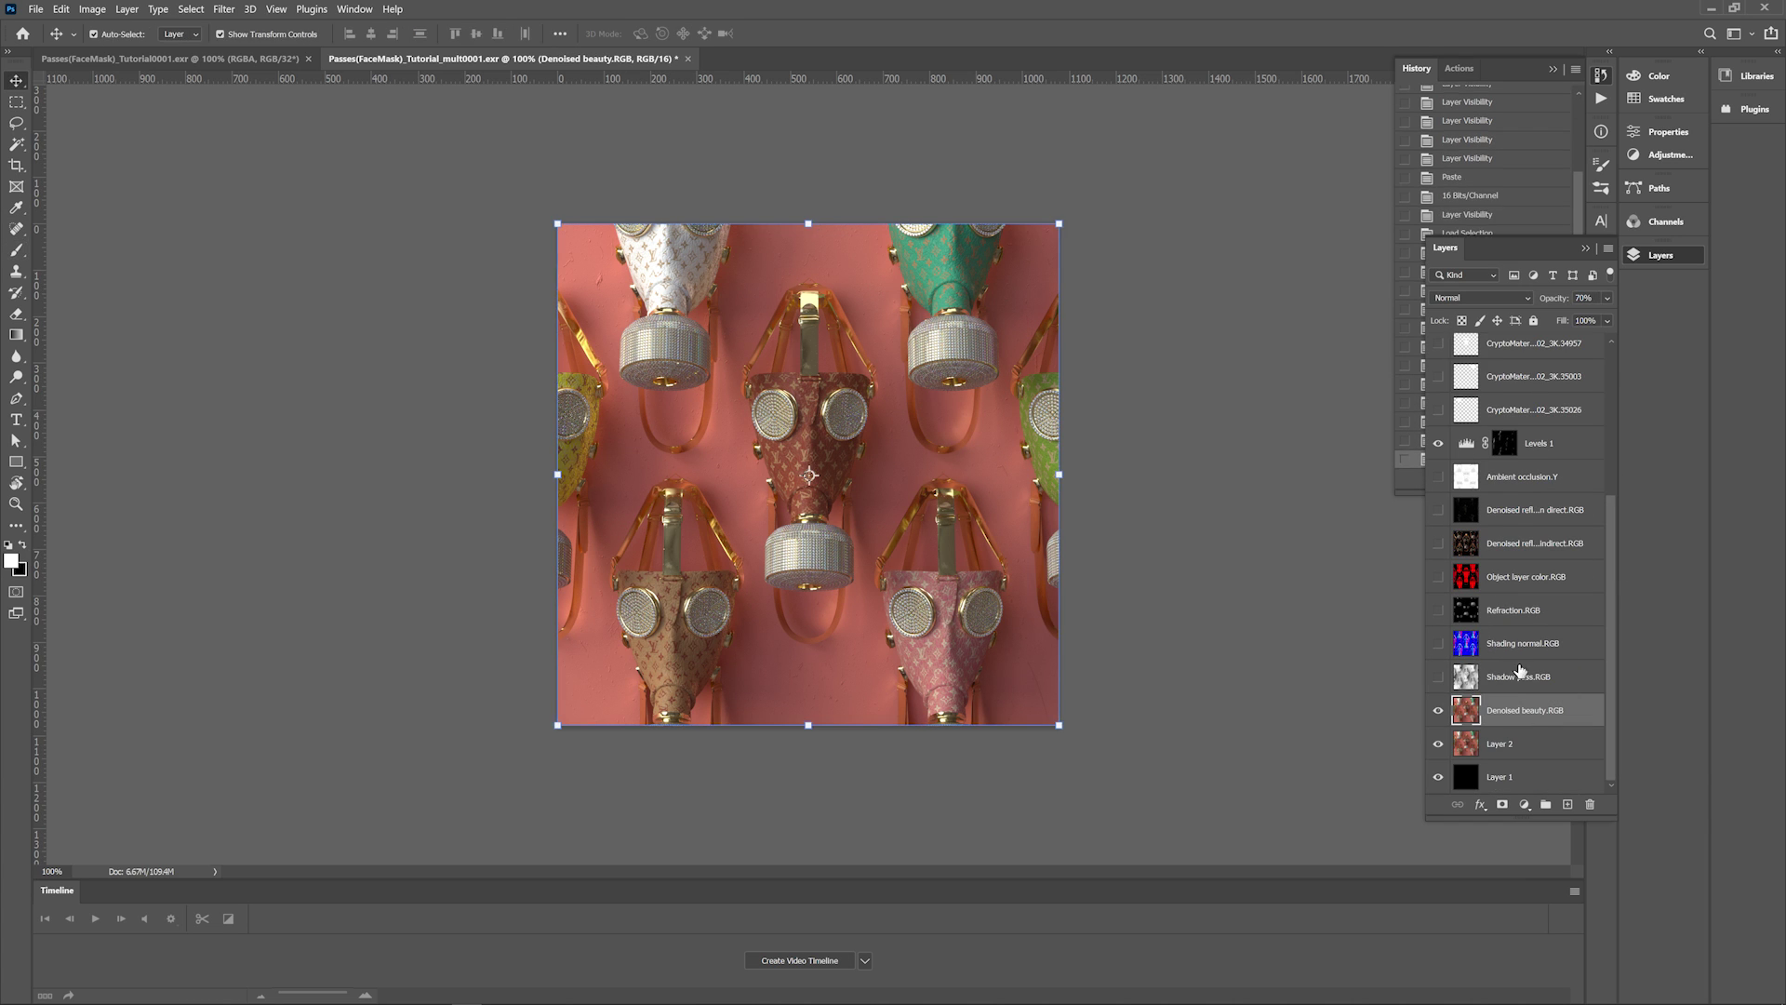
left_click(1513, 676)
left_click_drag(1516, 642, 1497, 690)
Show Shadow pass.RGB, load its composite RGB channel as a selection, and hide the layer again.
left_click(1438, 676)
left_click(1665, 223)
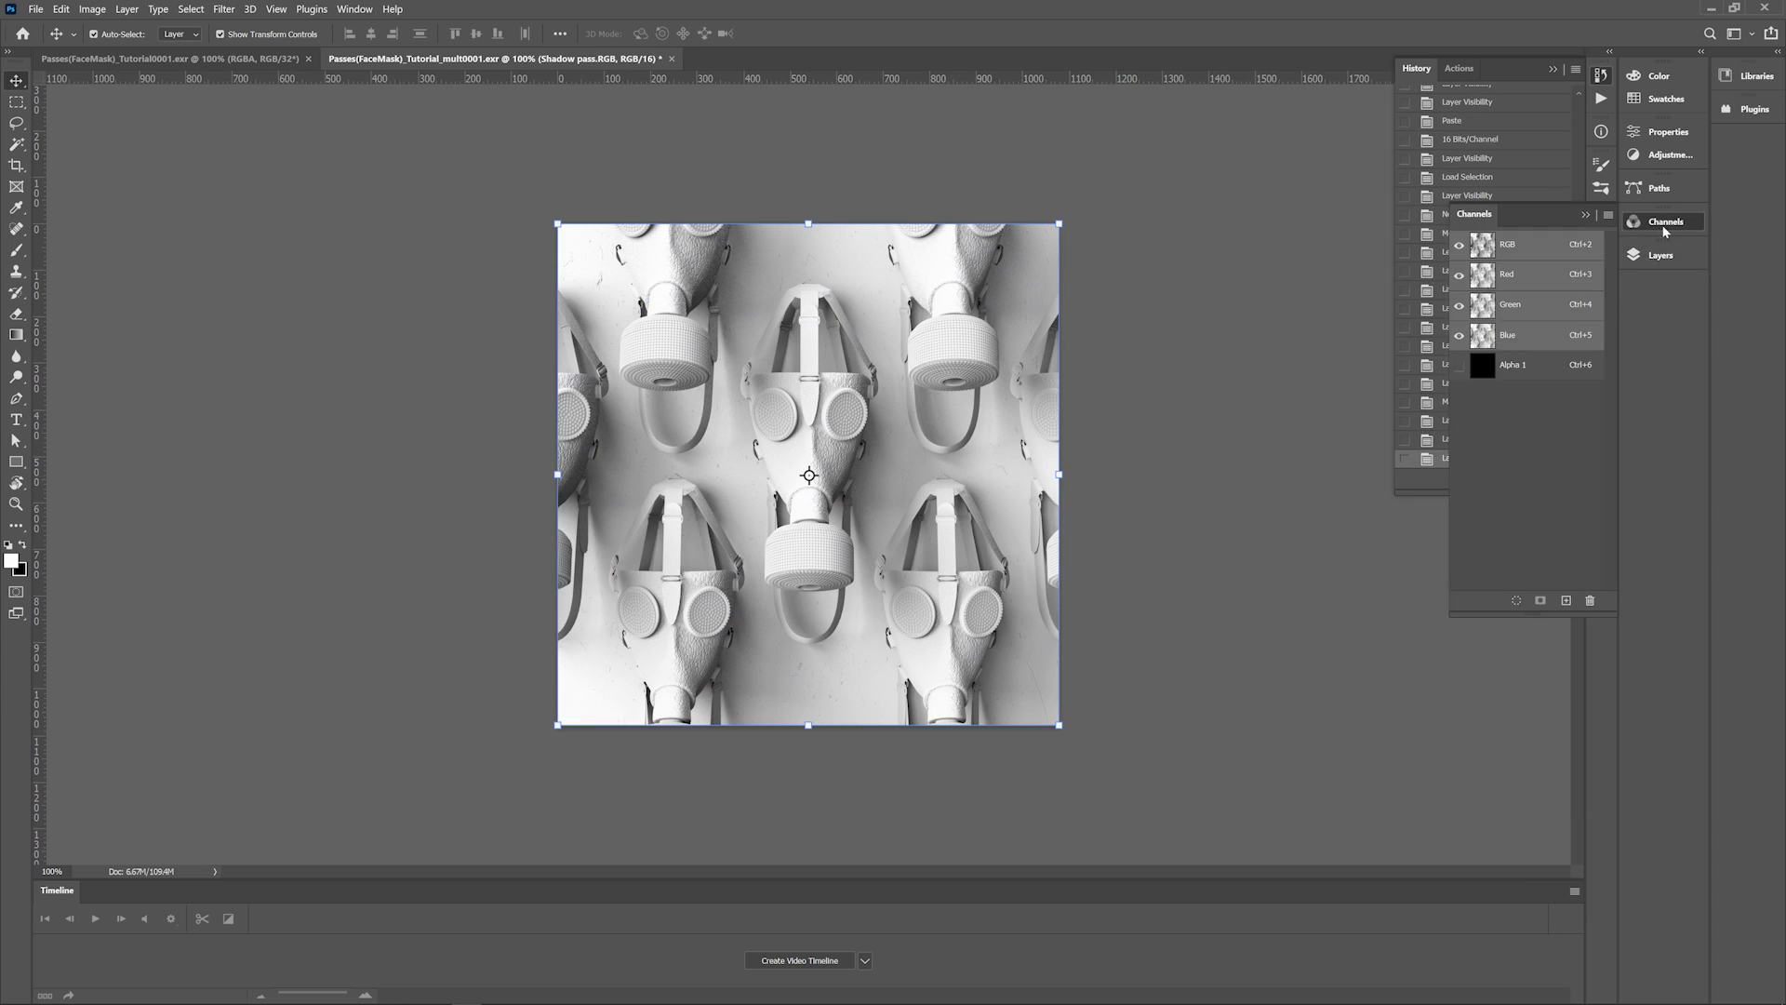
left_click(1488, 247, "ctrl")
left_click(1654, 254)
left_click(1441, 679)
left_click(1438, 677)
Add a Curves adjustment layer from the shadow selection above Denoised beauty.RGB, invert its mask and adjust its curve.
left_click(1524, 804)
left_click(1525, 598)
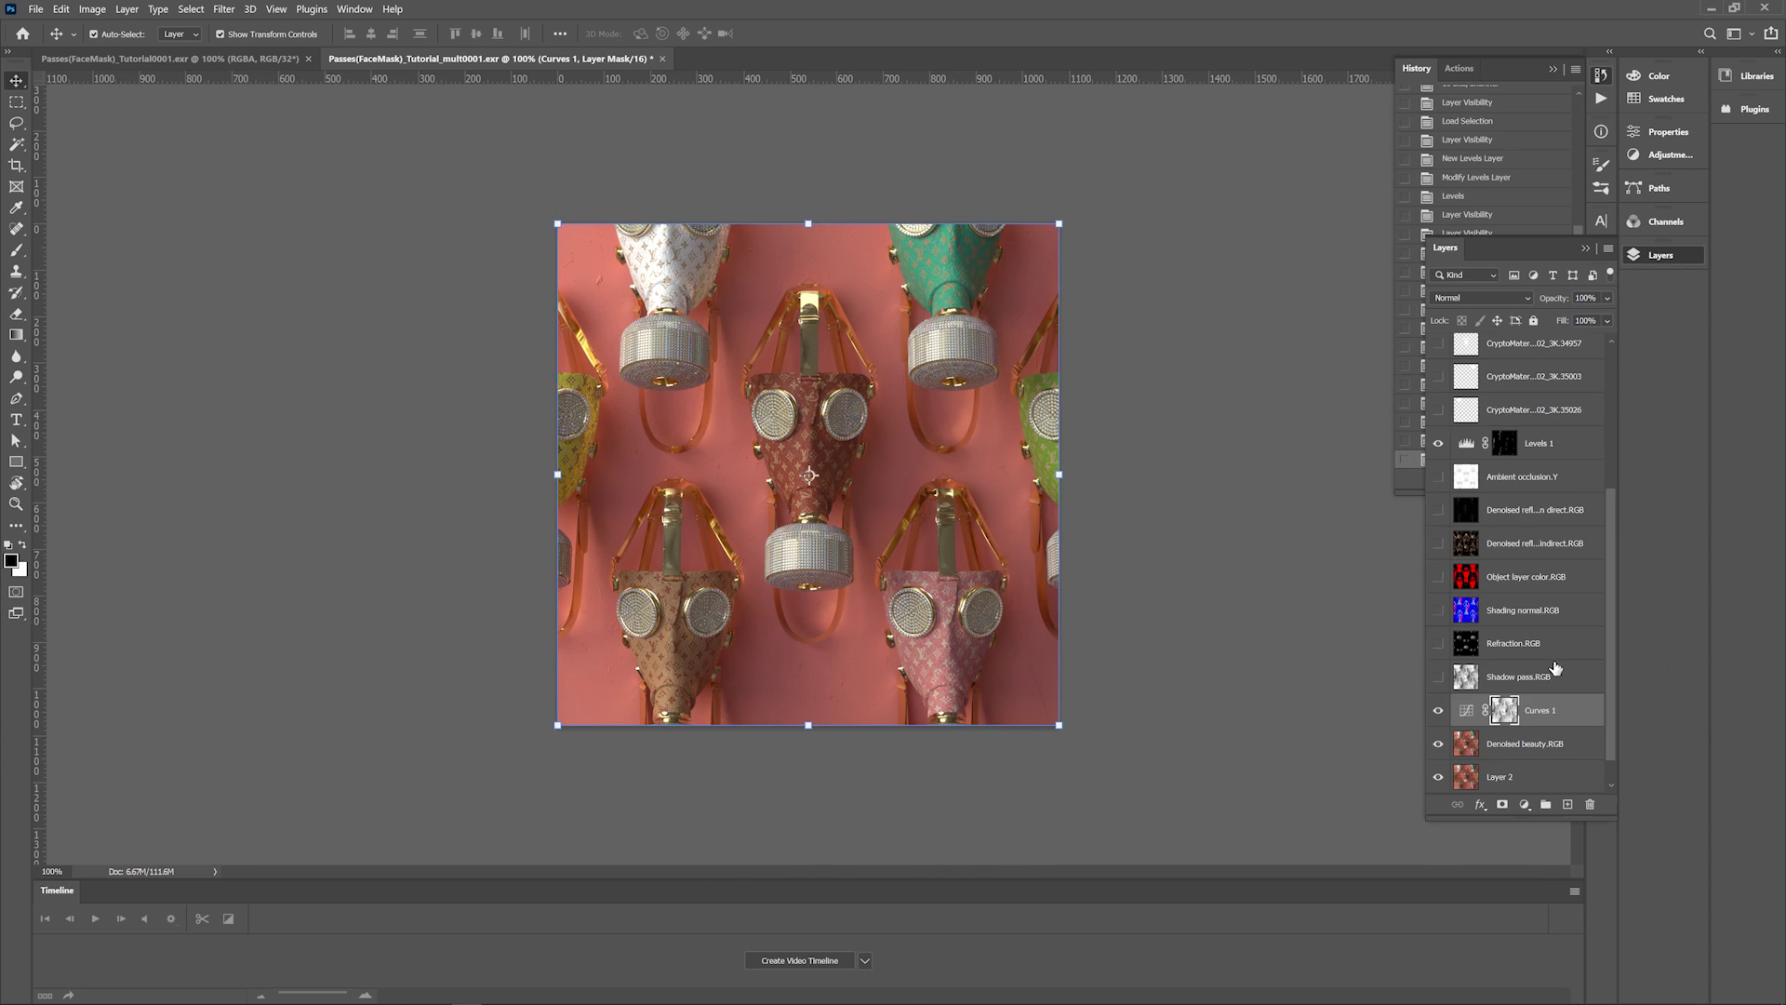
left_click(1668, 131)
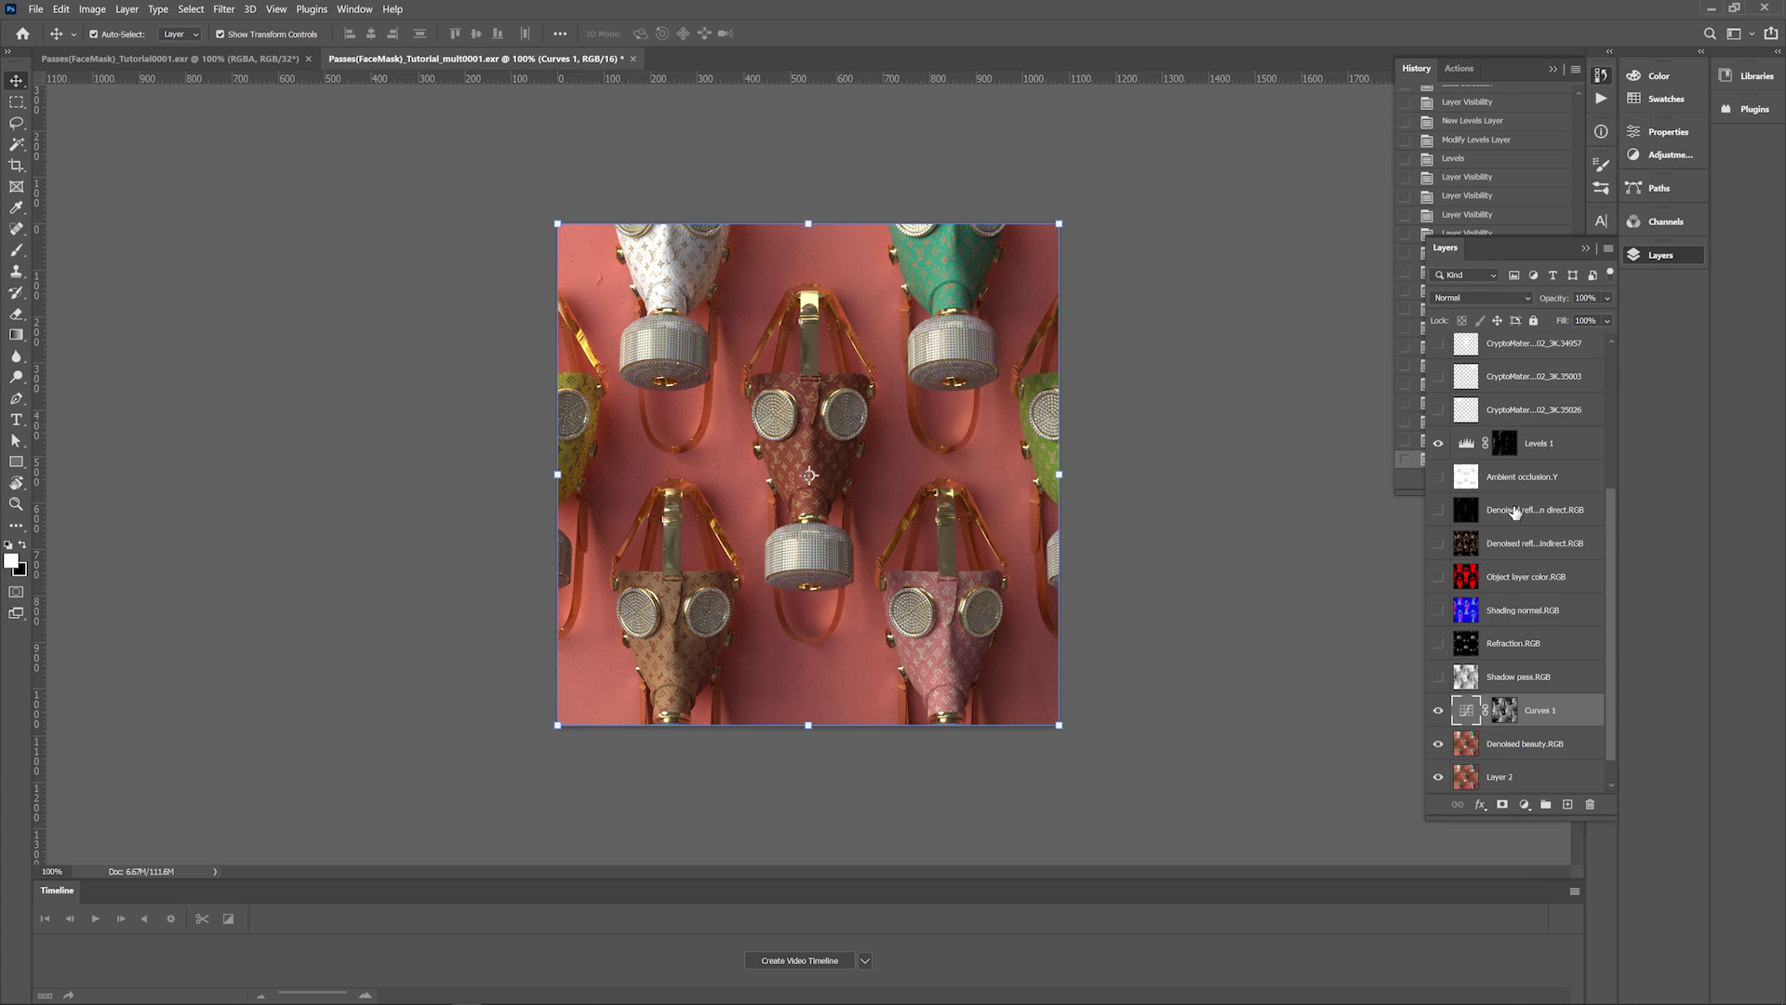
Move the Denoised reflection direct.RGB layer above Curves 1, show it, and set it to Linear Dodge (Add) at 50% opacity.
left_click_drag(1516, 510, 1447, 682)
left_click(1439, 678)
left_click(1481, 298)
left_click(1467, 462)
key("5")
Move the Denoised reflection indirect.RGB layer above the direct reflection, show it, and set it to Linear Dodge (Add) at 20% opacity.
mouse_move(1514, 509)
left_mouse_down()
mouse_move(1505, 659)
mouse_move(1516, 626)
left_mouse_up()
left_click(1438, 643)
left_click(1484, 297)
left_click(1474, 461)
key("2")
Show Refraction.RGB above the reflection layers and set it to Linear Dodge (Add) at 20% opacity.
left_click(1438, 610)
left_click(1481, 298)
left_click(1474, 461)
key("2")
Move Object layer color.RGB above Refraction.RGB, load its red channel as a selection, and hide the layer again.
left_click(1486, 510)
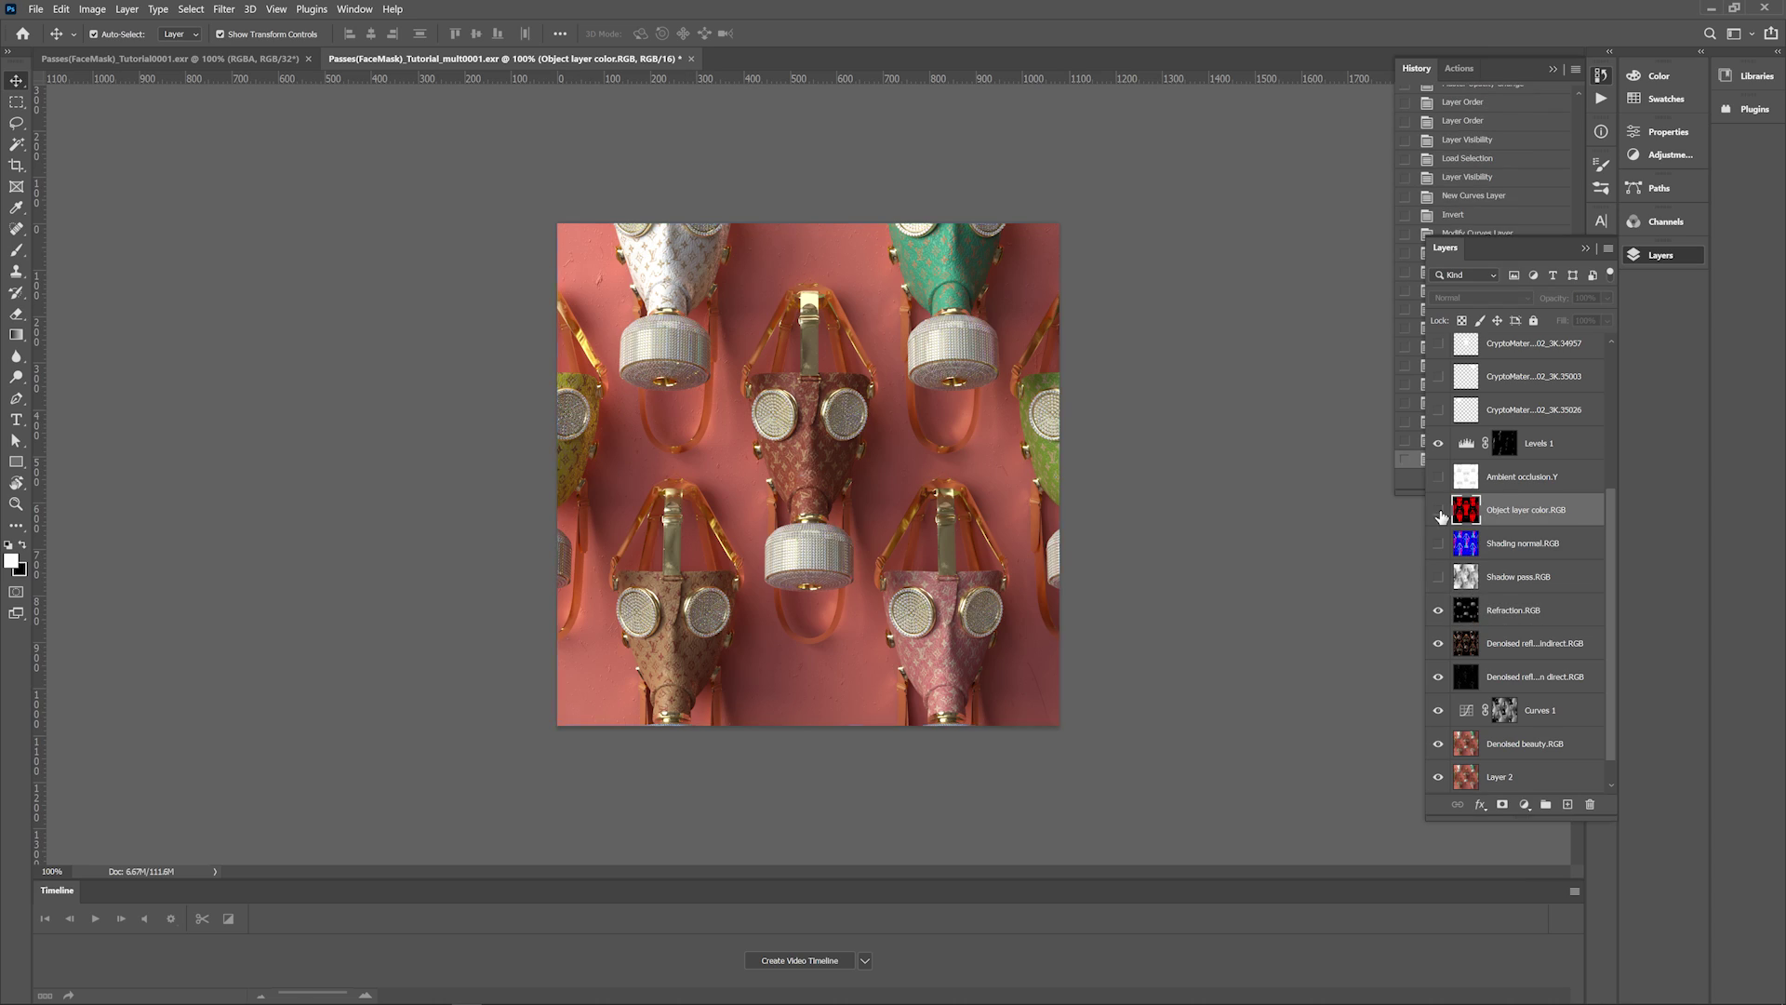
left_click(1438, 511)
left_click_drag(1498, 510, 1497, 582)
left_click(1661, 222)
left_click(1483, 278)
left_click(1483, 277, "ctrl")
left_click(1661, 255)
left_click(1438, 577)
left_click(1660, 222)
left_click(1482, 243)
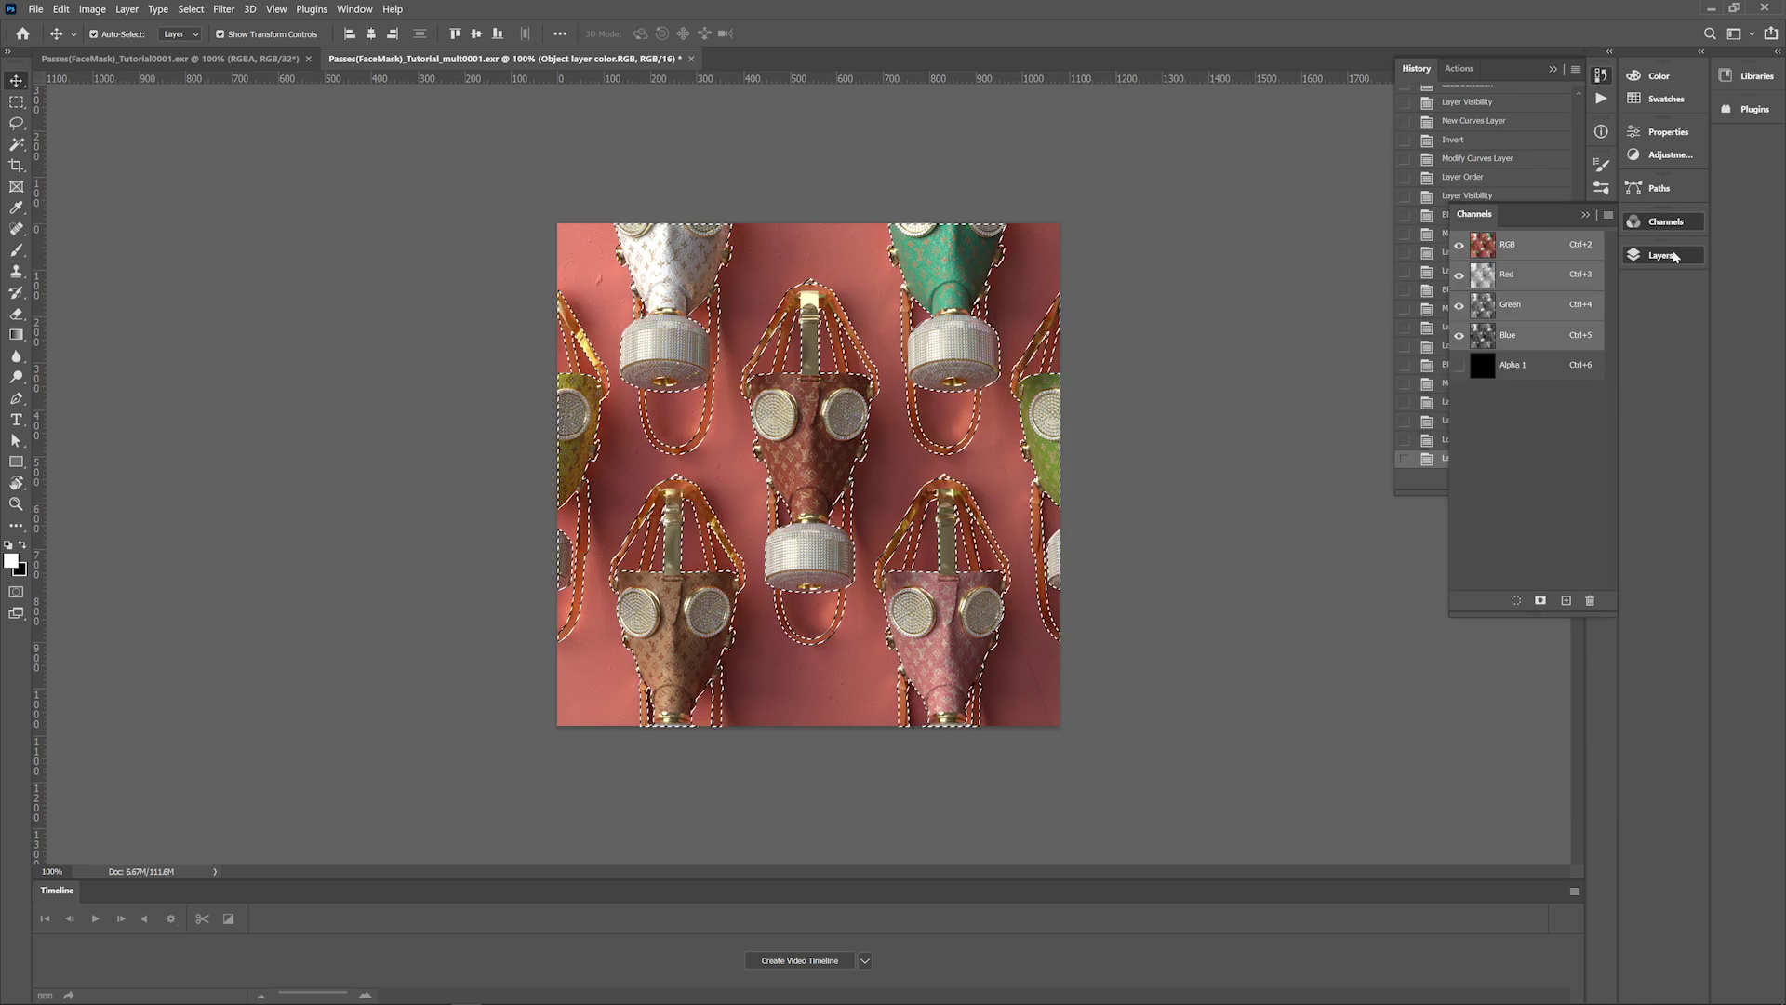
Try a brightening Curves adjustment layer masked to the gas masks above Refraction.RGB.
left_click(1660, 255)
left_click(1516, 611)
left_click(1523, 805)
left_click(1537, 602)
left_click_drag(1538, 254, 1532, 263)
left_click(1660, 255)
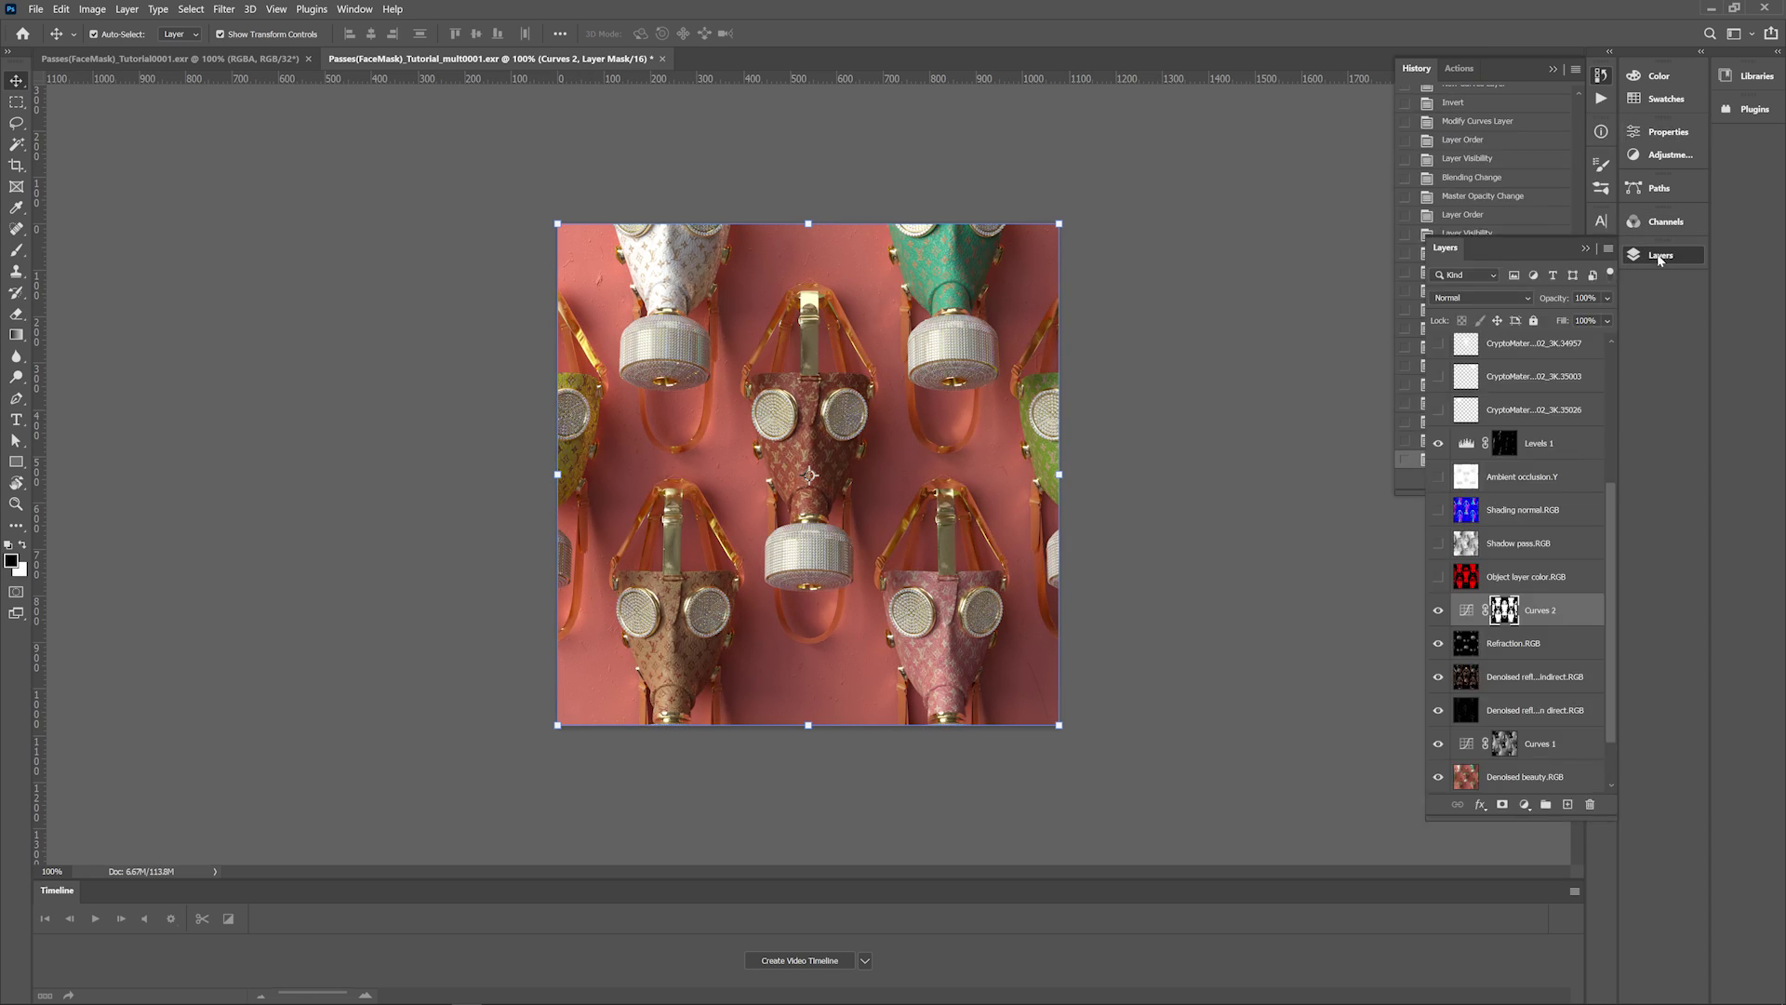
Delete the Object layer color.RGB layer together with the Curves layer masked from it.
left_click(1527, 582, "shift")
key("Delete")
Move Ambient occlusion.Y above Refraction.RGB, load it as a selection, and add a Curves adjustment beneath it with the mask inverted.
left_click(1440, 476)
left_click_drag(1462, 476, 1447, 560)
left_click(1660, 221)
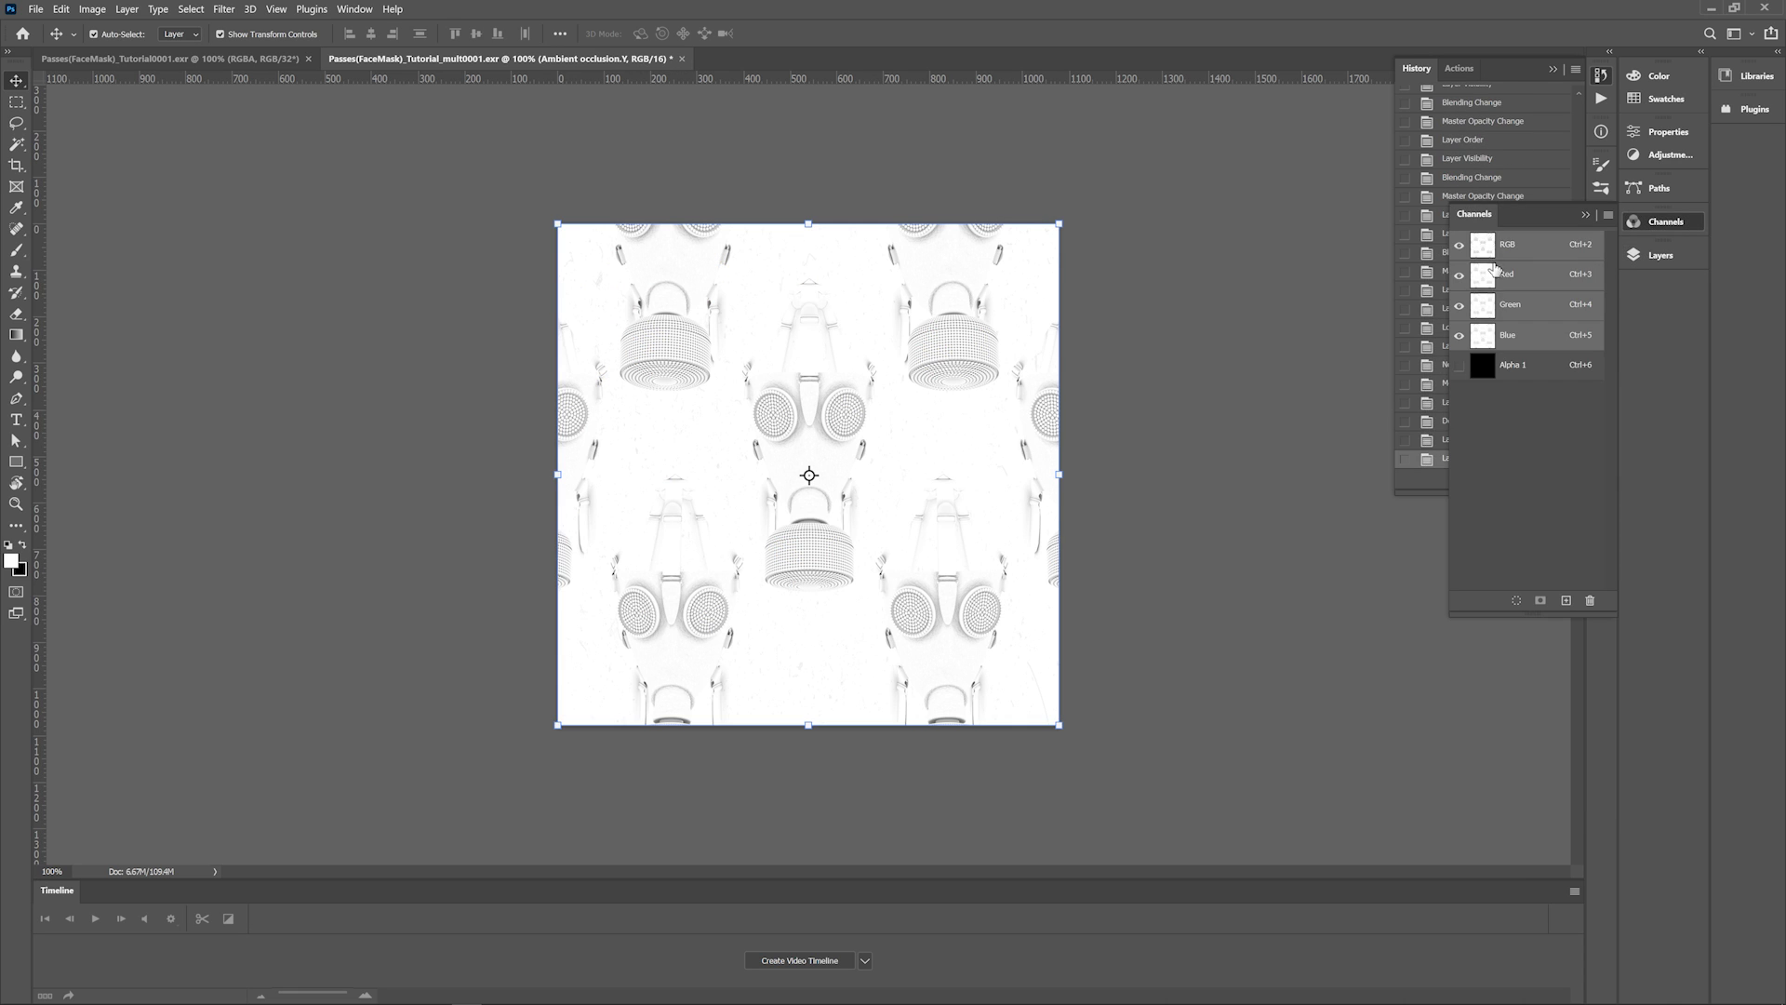
left_click(1486, 274, "ctrl")
left_click(1660, 255)
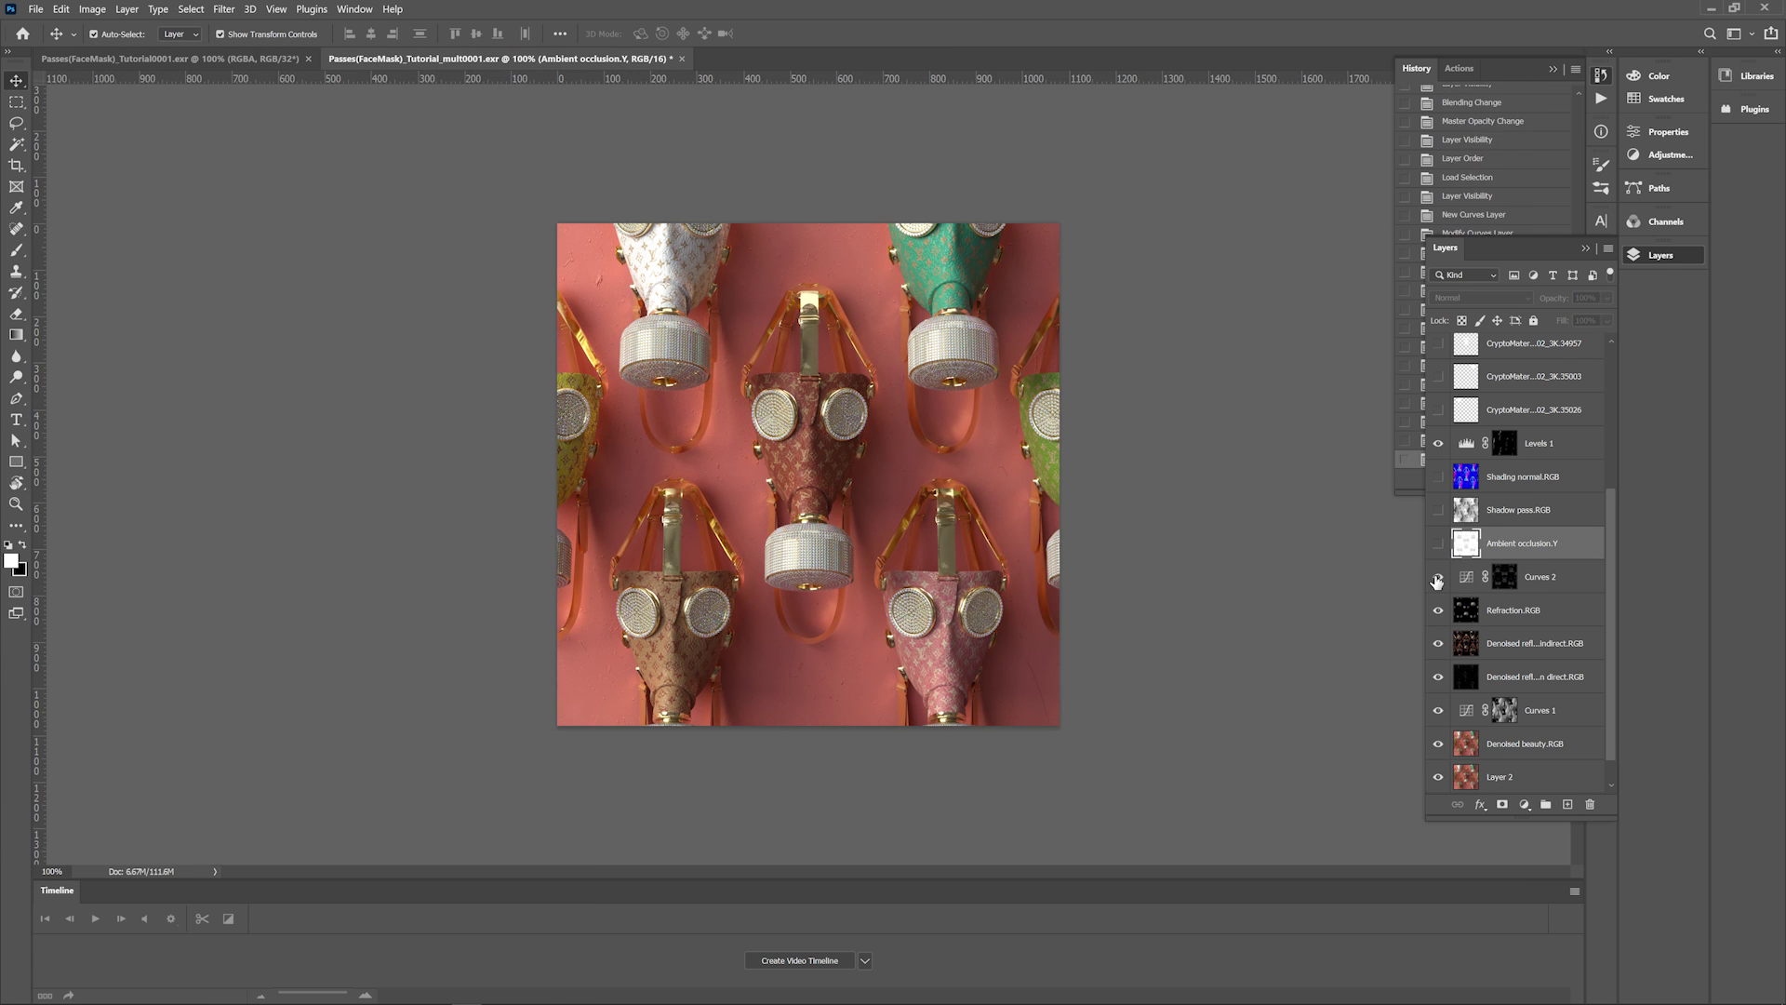
Show all seven leather CryptoMaterial mask layers, leaving the 35213, Gold and Diamond mattes hidden.
scroll(1437, 521, "up", 3)
left_click(1435, 410)
left_click(1435, 410)
left_click(1438, 346)
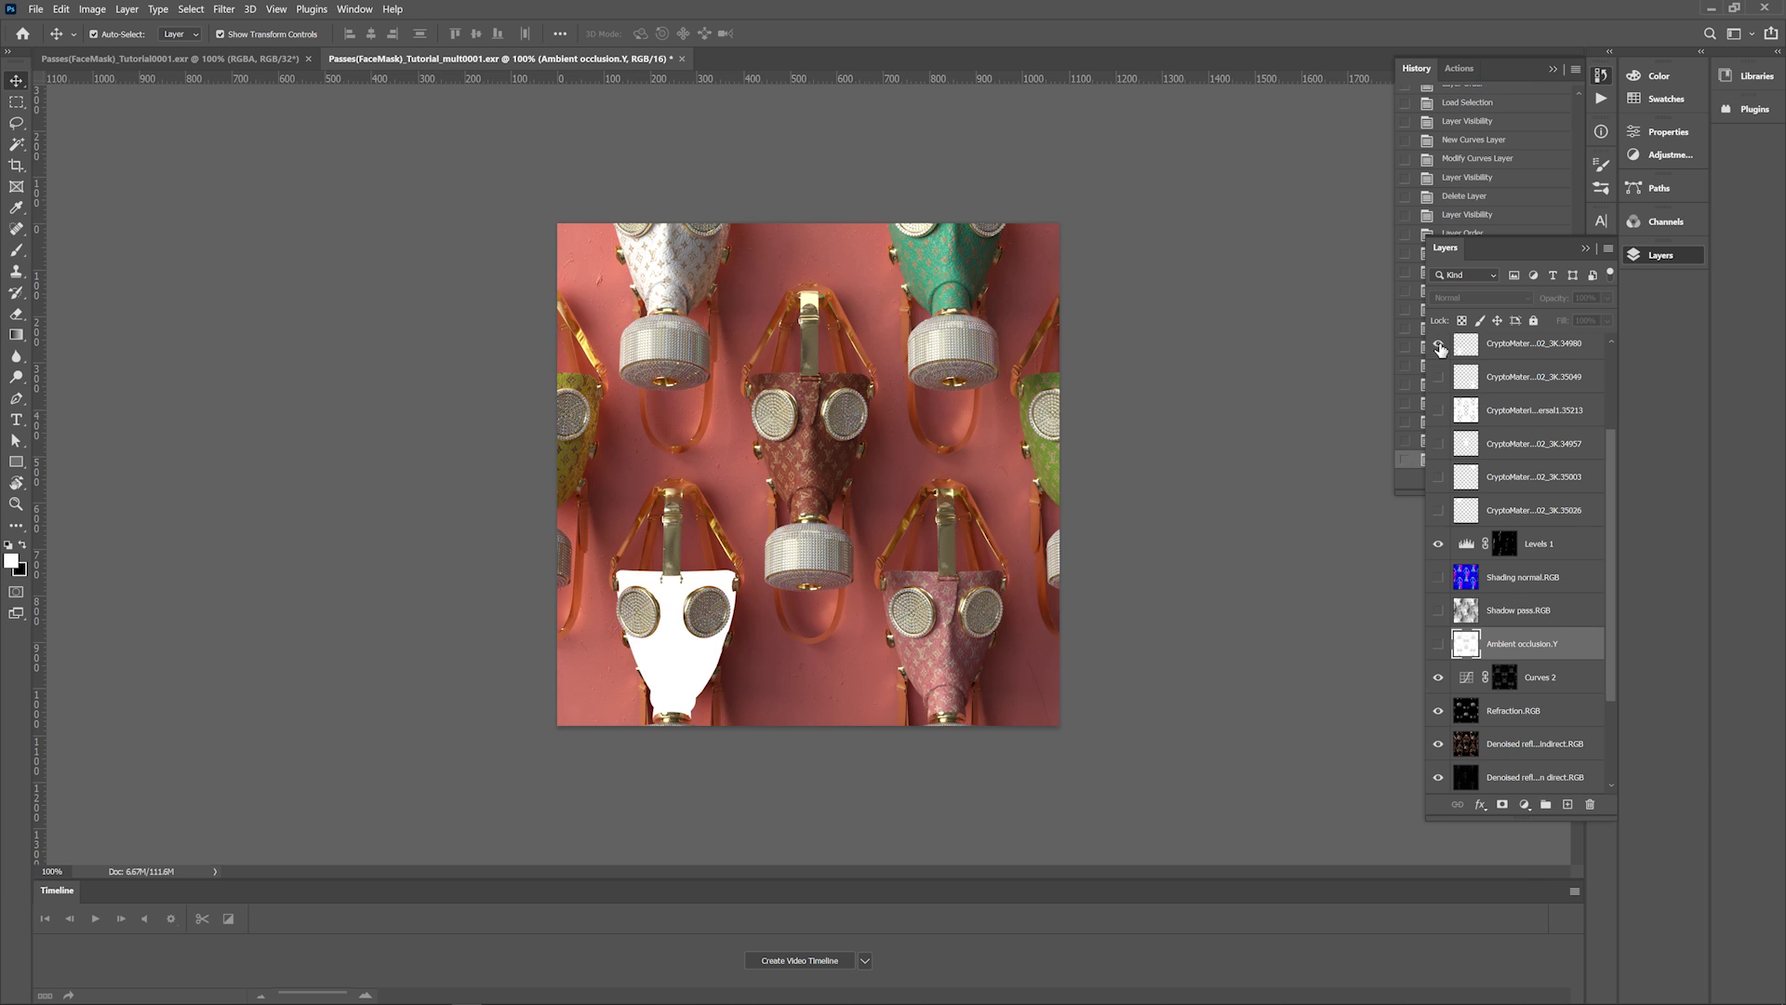
scroll(1461, 372, "up", 4)
left_click(1498, 391)
left_click(1499, 354, "shift")
left_click(1493, 417)
left_click_drag(1438, 416, 1440, 651)
left_click(1438, 550)
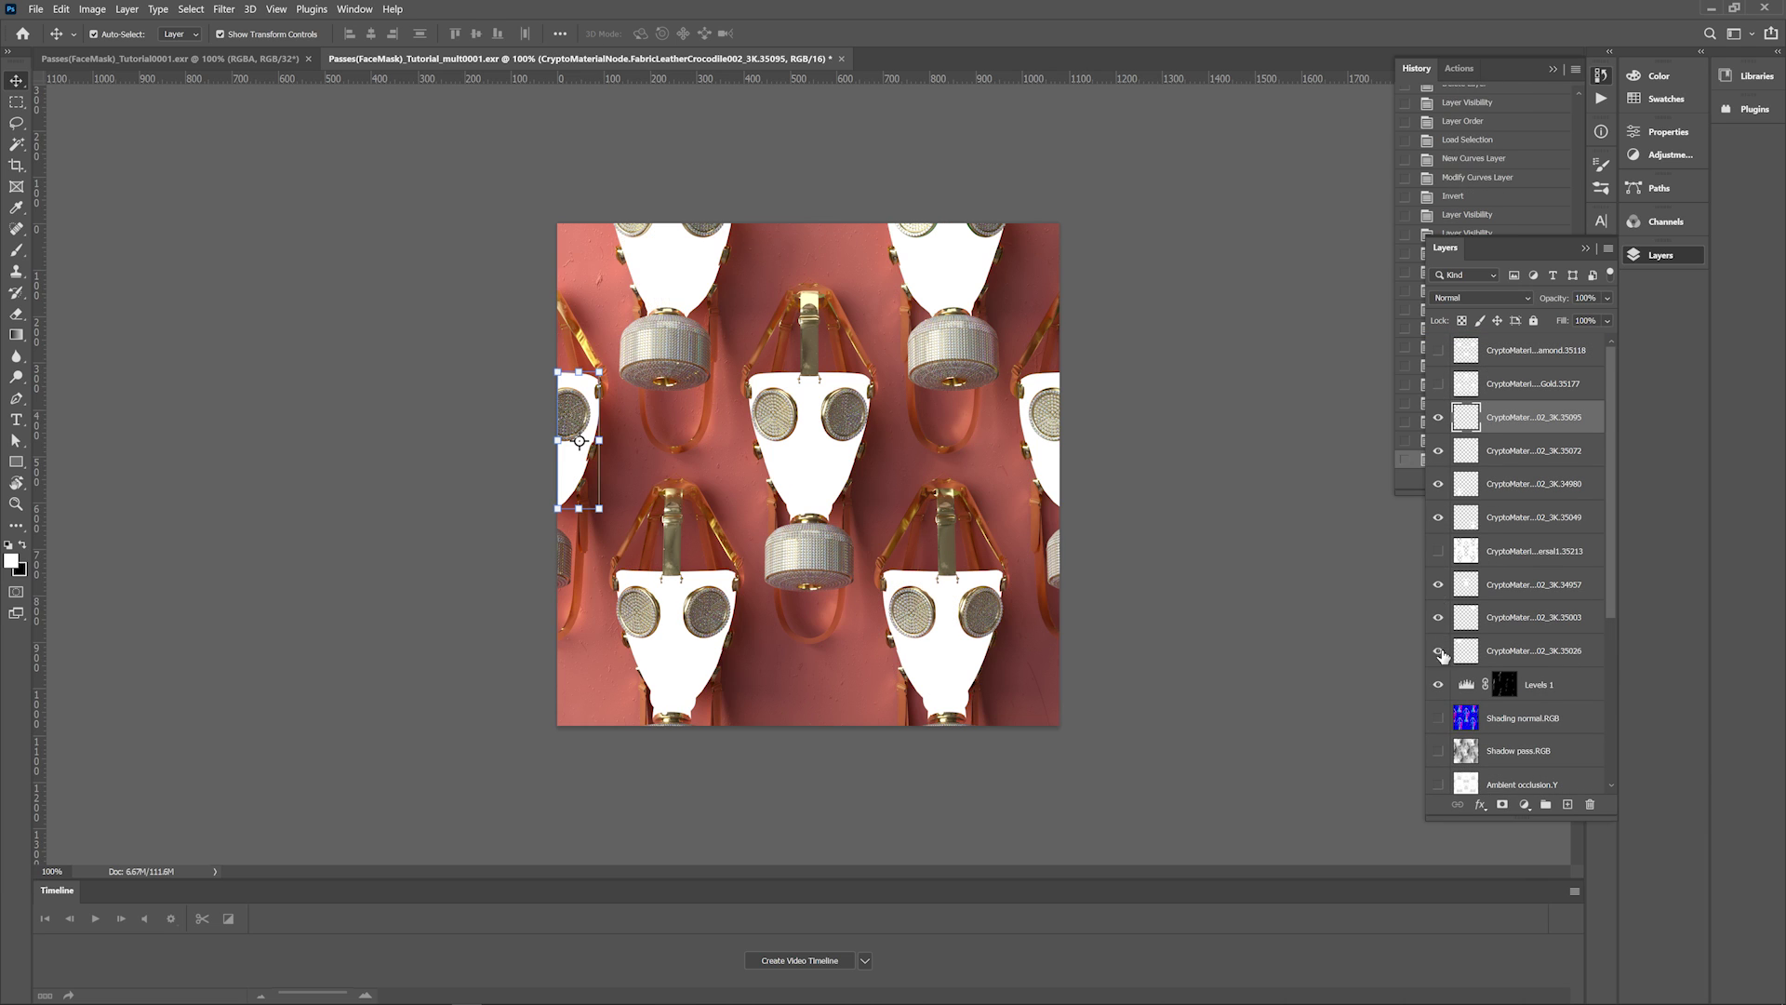
Merge the seven leather CryptoMaterial layers into a single layer below the 35213 matte.
left_click(1488, 452)
left_click(1493, 650, "shift")
key("ctrl+e")
Load the merged leather matte as a selection, hide it, and add a darkening Curves adjustment layer above Levels 1.
left_click(1466, 451, "ctrl")
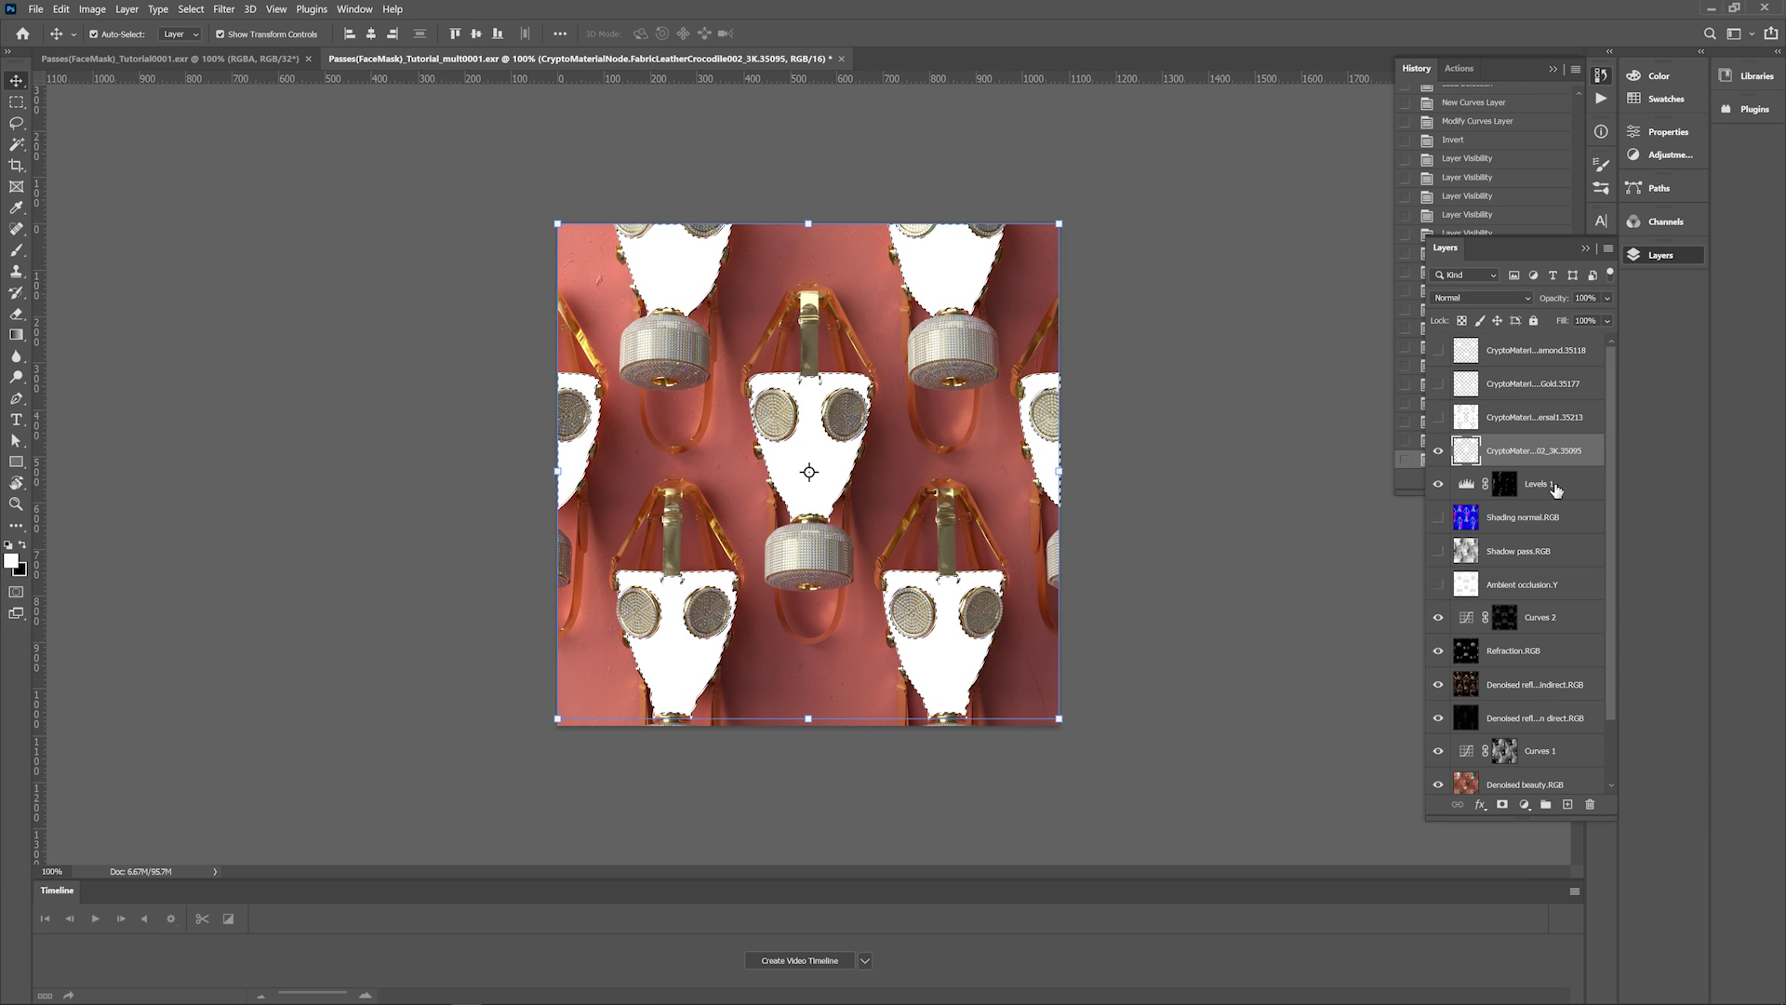
left_click(1438, 450)
left_click(1546, 487)
left_click(1524, 804)
left_click(1551, 530)
left_click_drag(1487, 320, 1488, 332)
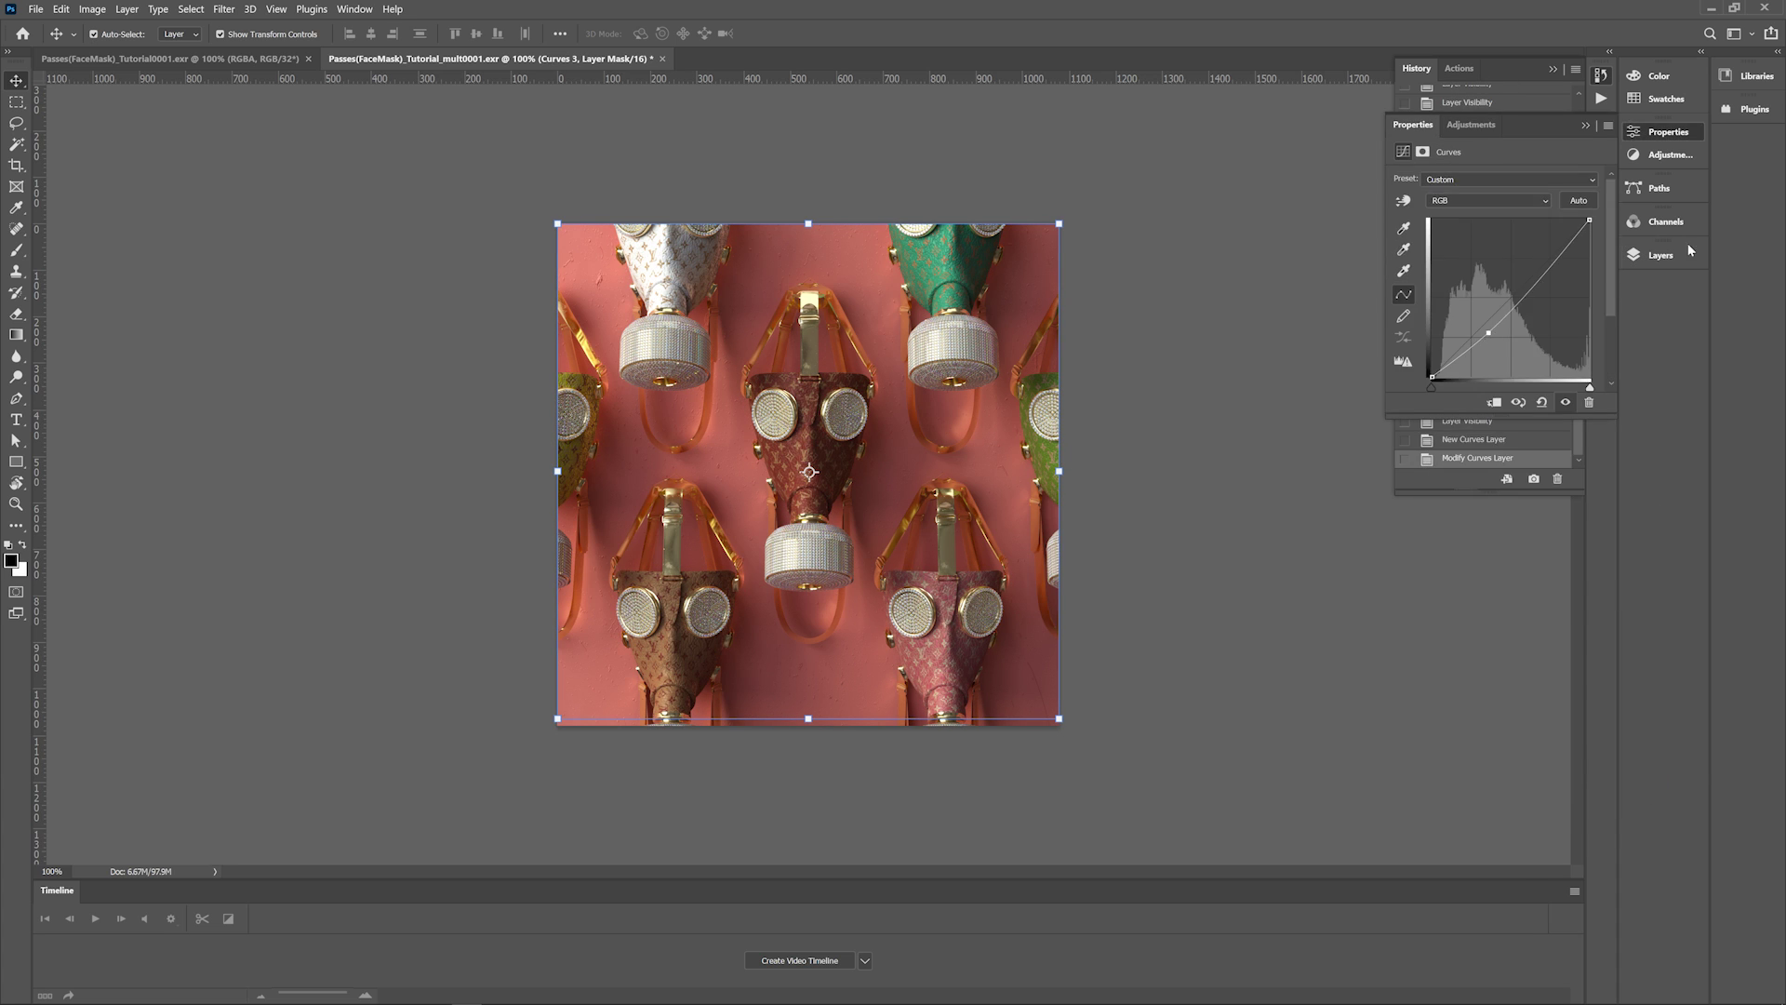
Move Curves 3 beneath Denoised reflection direct.RGB and set that reflection layer's opacity to 40%.
left_click(1682, 252)
left_click_drag(1544, 484, 1544, 771)
left_click(1508, 677)
left_click(1532, 716)
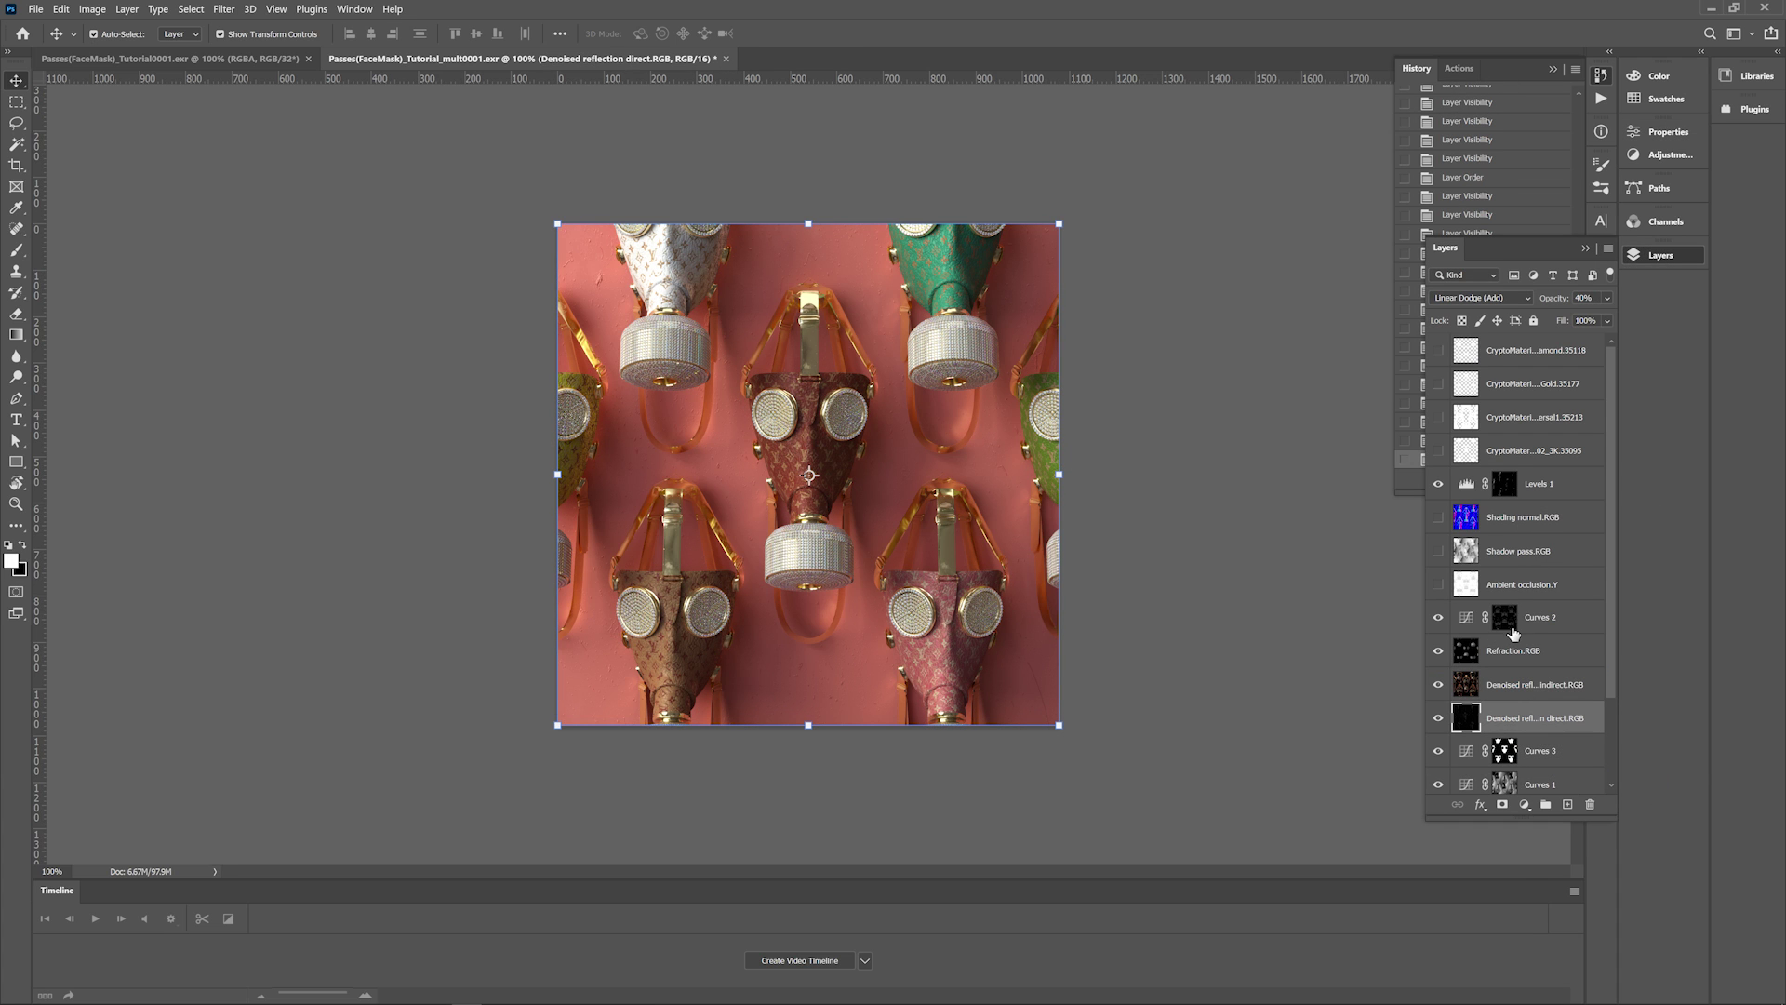
Add a Curves adjustment layer at the top of the stack, lifting the highlights and pulling down the shadows.
left_click(1533, 350)
left_click(1524, 803)
left_click(1552, 603)
left_click_drag(1535, 272, 1524, 263)
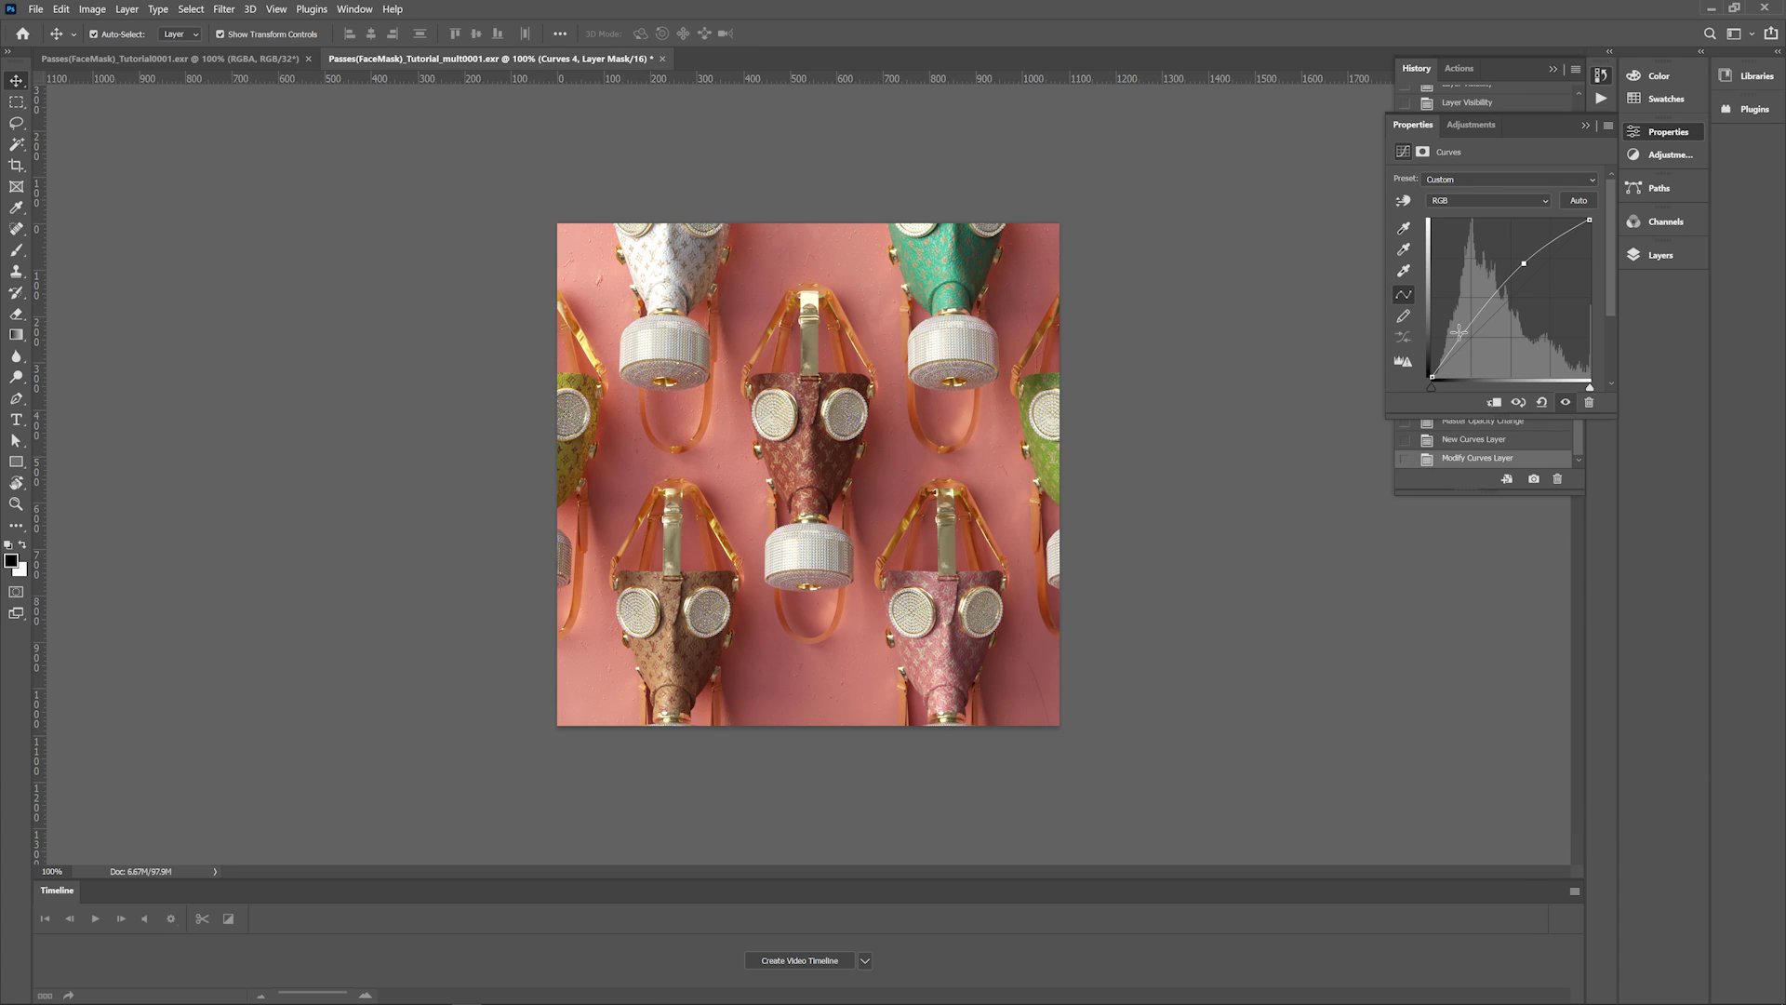
left_click_drag(1458, 333, 1453, 343)
left_click(1660, 255)
Add a Vibrance adjustment layer above Curves 4 and adjust it.
left_click(1502, 804)
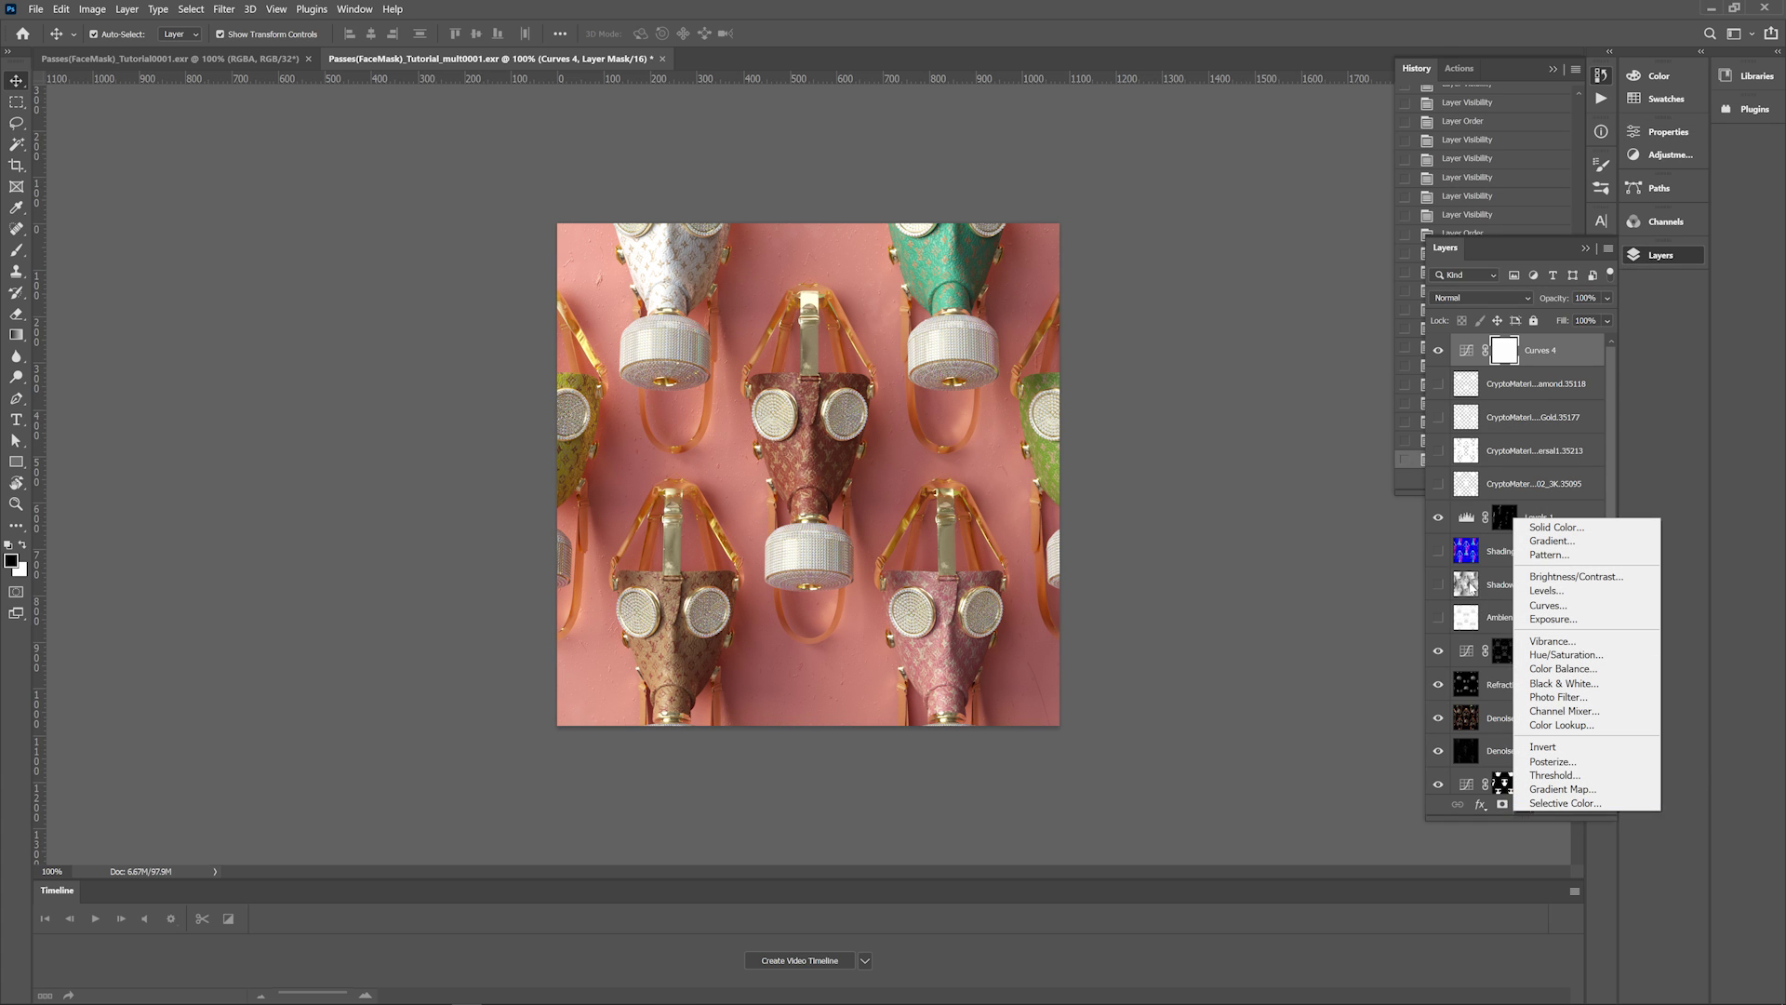
left_click(1551, 641)
left_click(1660, 255)
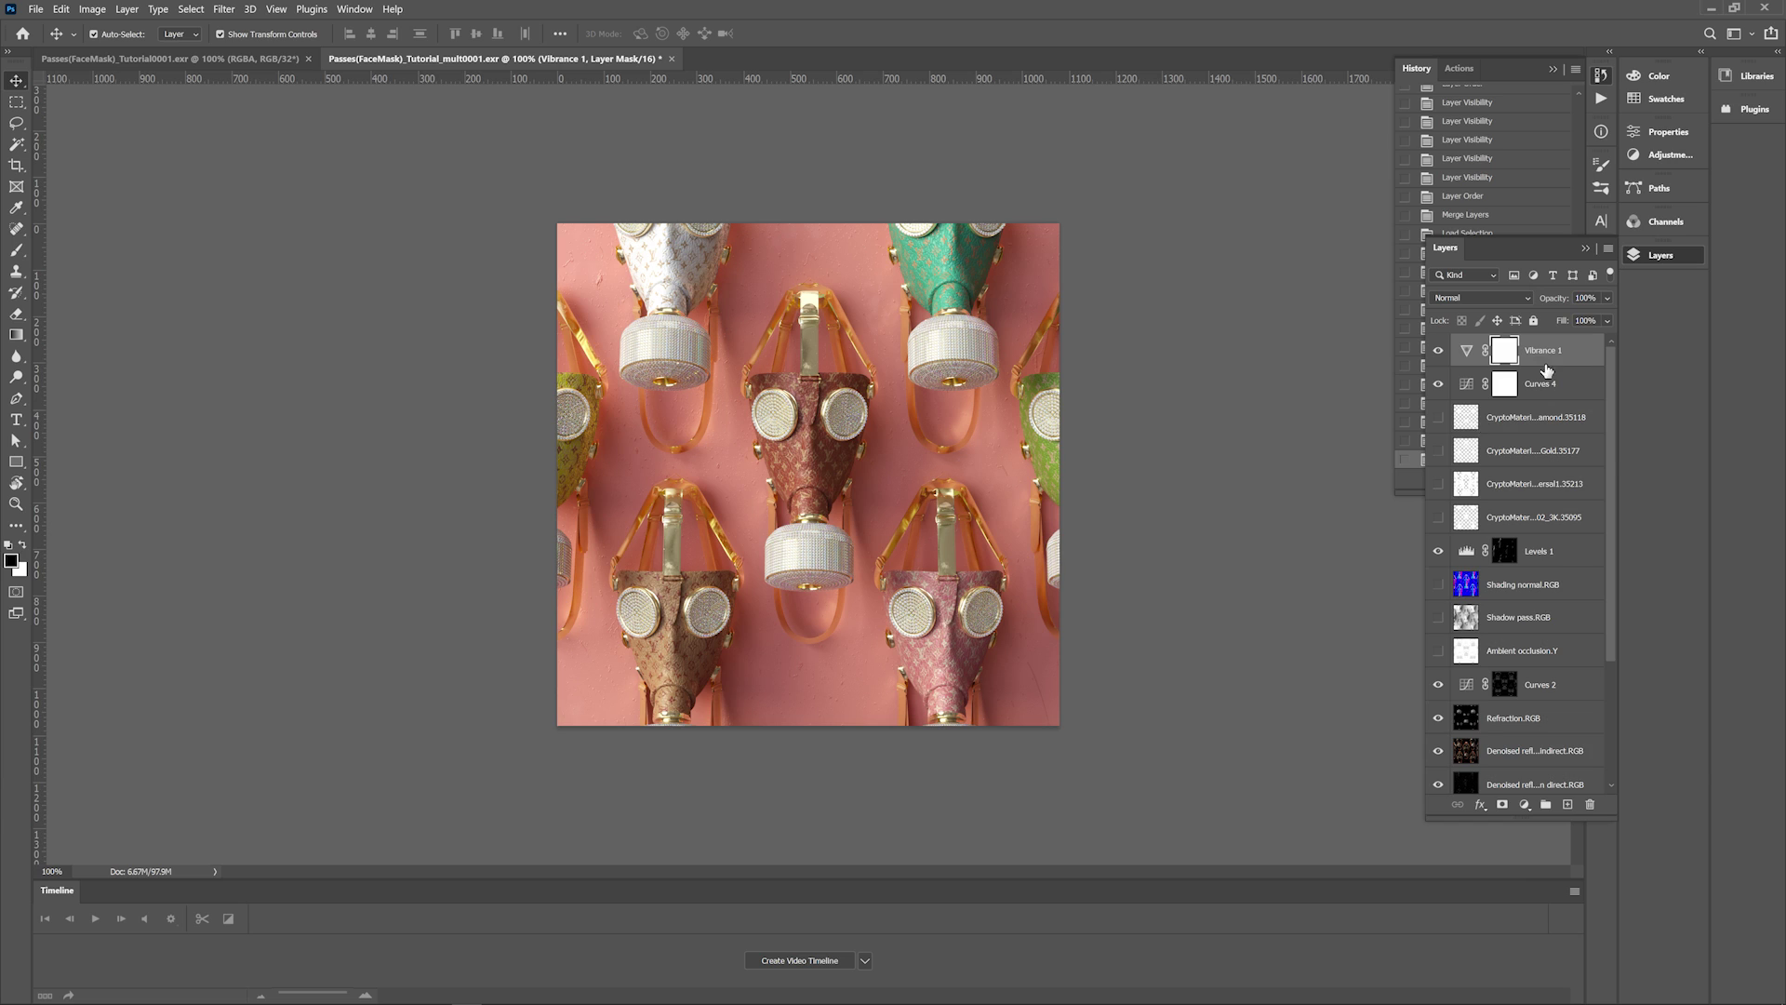
Group the grading and pass layers, duplicate the group, merge the copy into a layer named All, and hide the original group.
scroll(1545, 390, "down", 3)
left_click(1544, 750, "shift")
scroll(1545, 526, "up", 3)
key("ctrl+g")
left_click_drag(1535, 347, 1567, 804)
Sharpen the All layer with Unsharp Mask at amount 50%, radius 1.0 pixels and threshold 0.
left_click(222, 9)
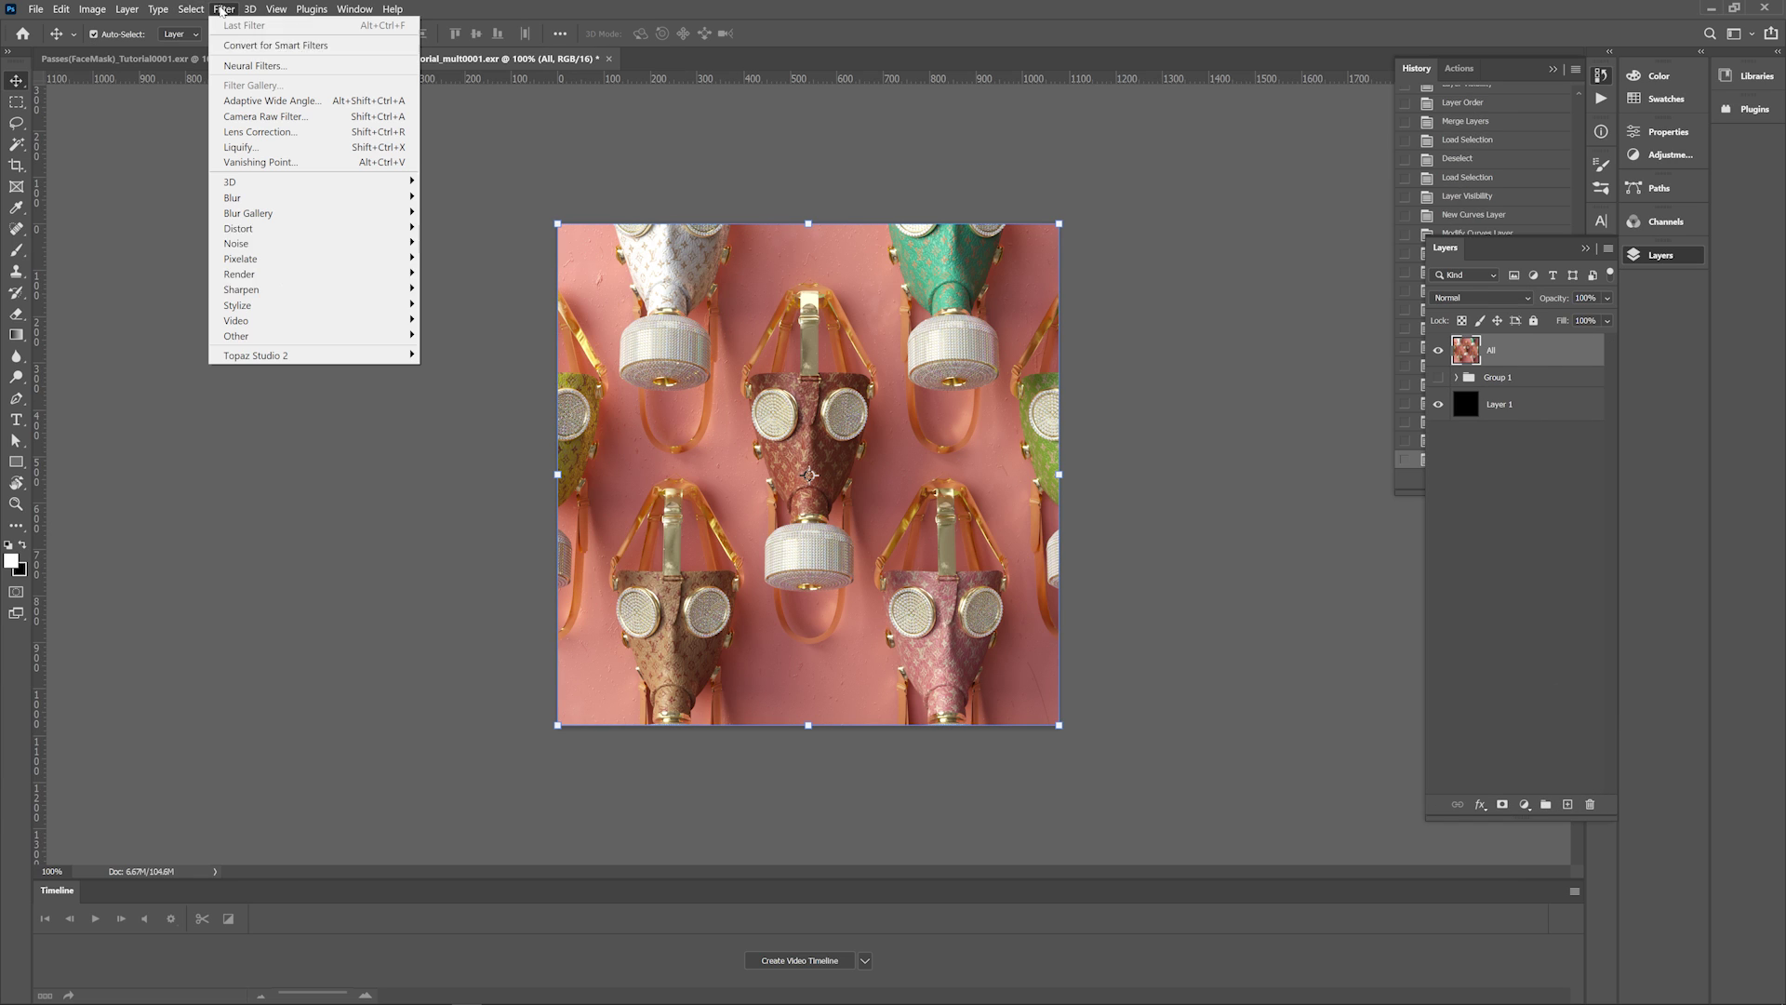
mouse_move(372, 289)
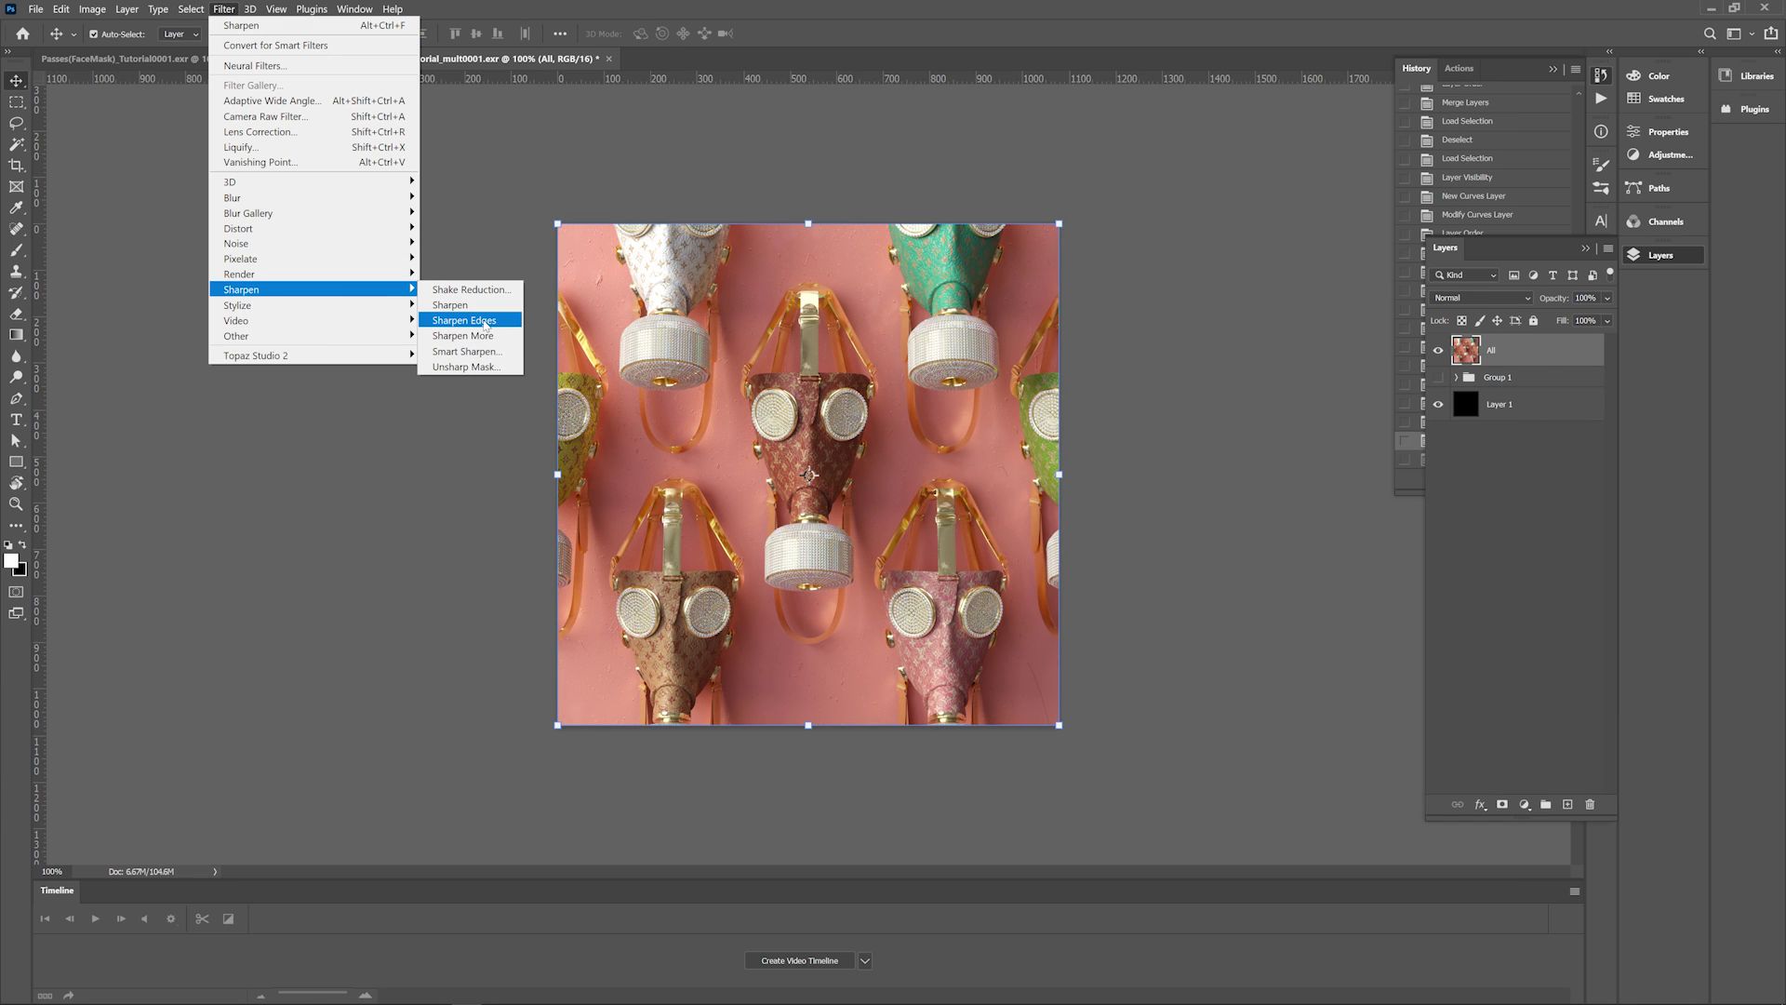
left_click(470, 366)
left_click_drag(843, 205, 1004, 219)
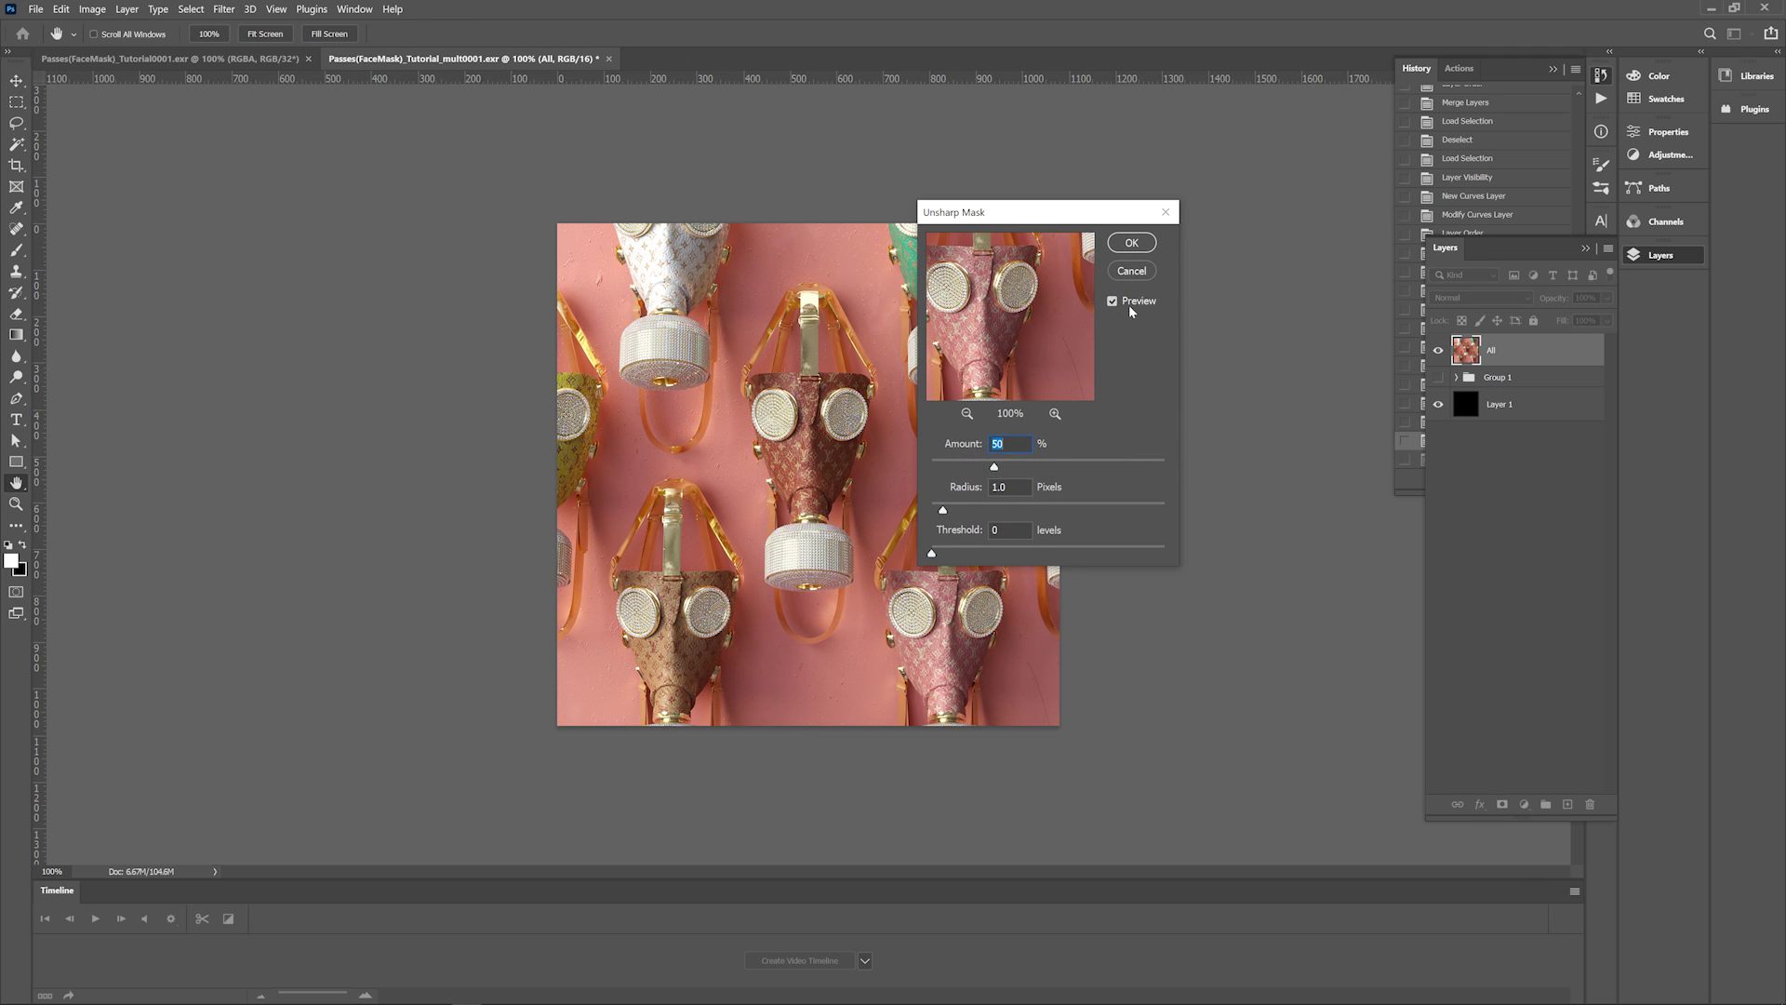
left_click(1141, 252)
key("v")
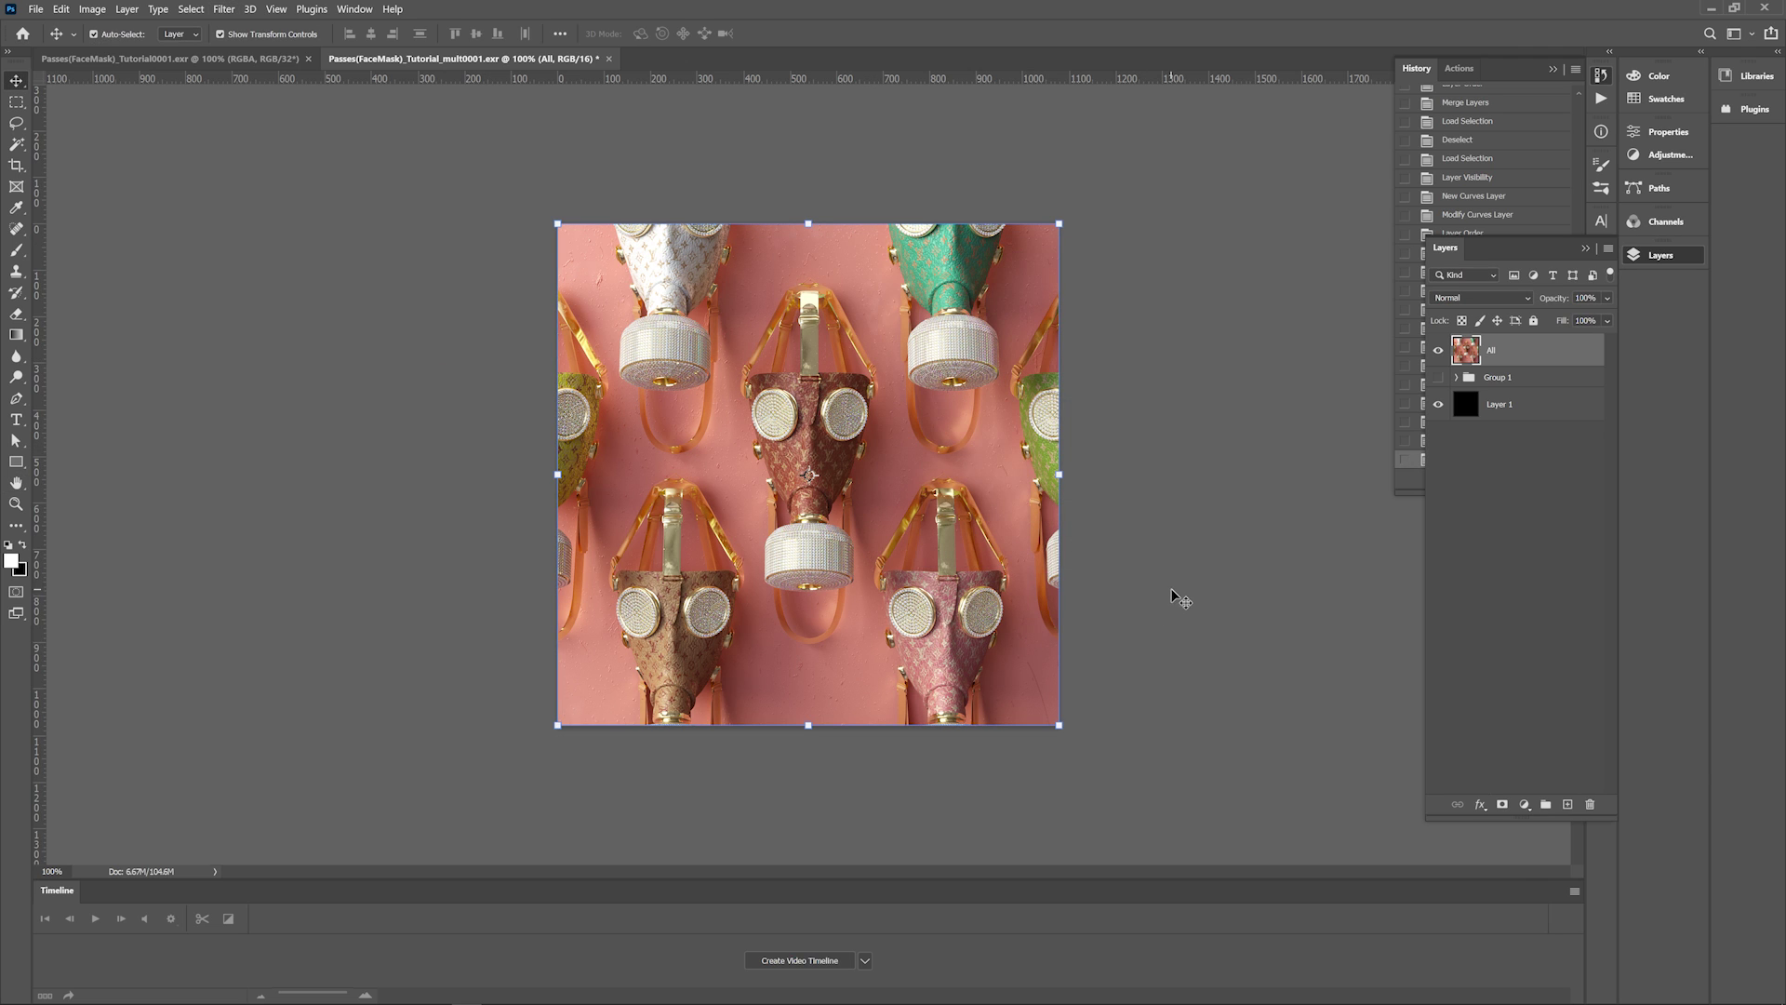
Add an Exposure adjustment layer above All, keep exposure at 0.00, and fine-tune its gamma correction.
left_click(1524, 804)
left_click(1556, 615)
left_click_drag(1495, 221, 1496, 223)
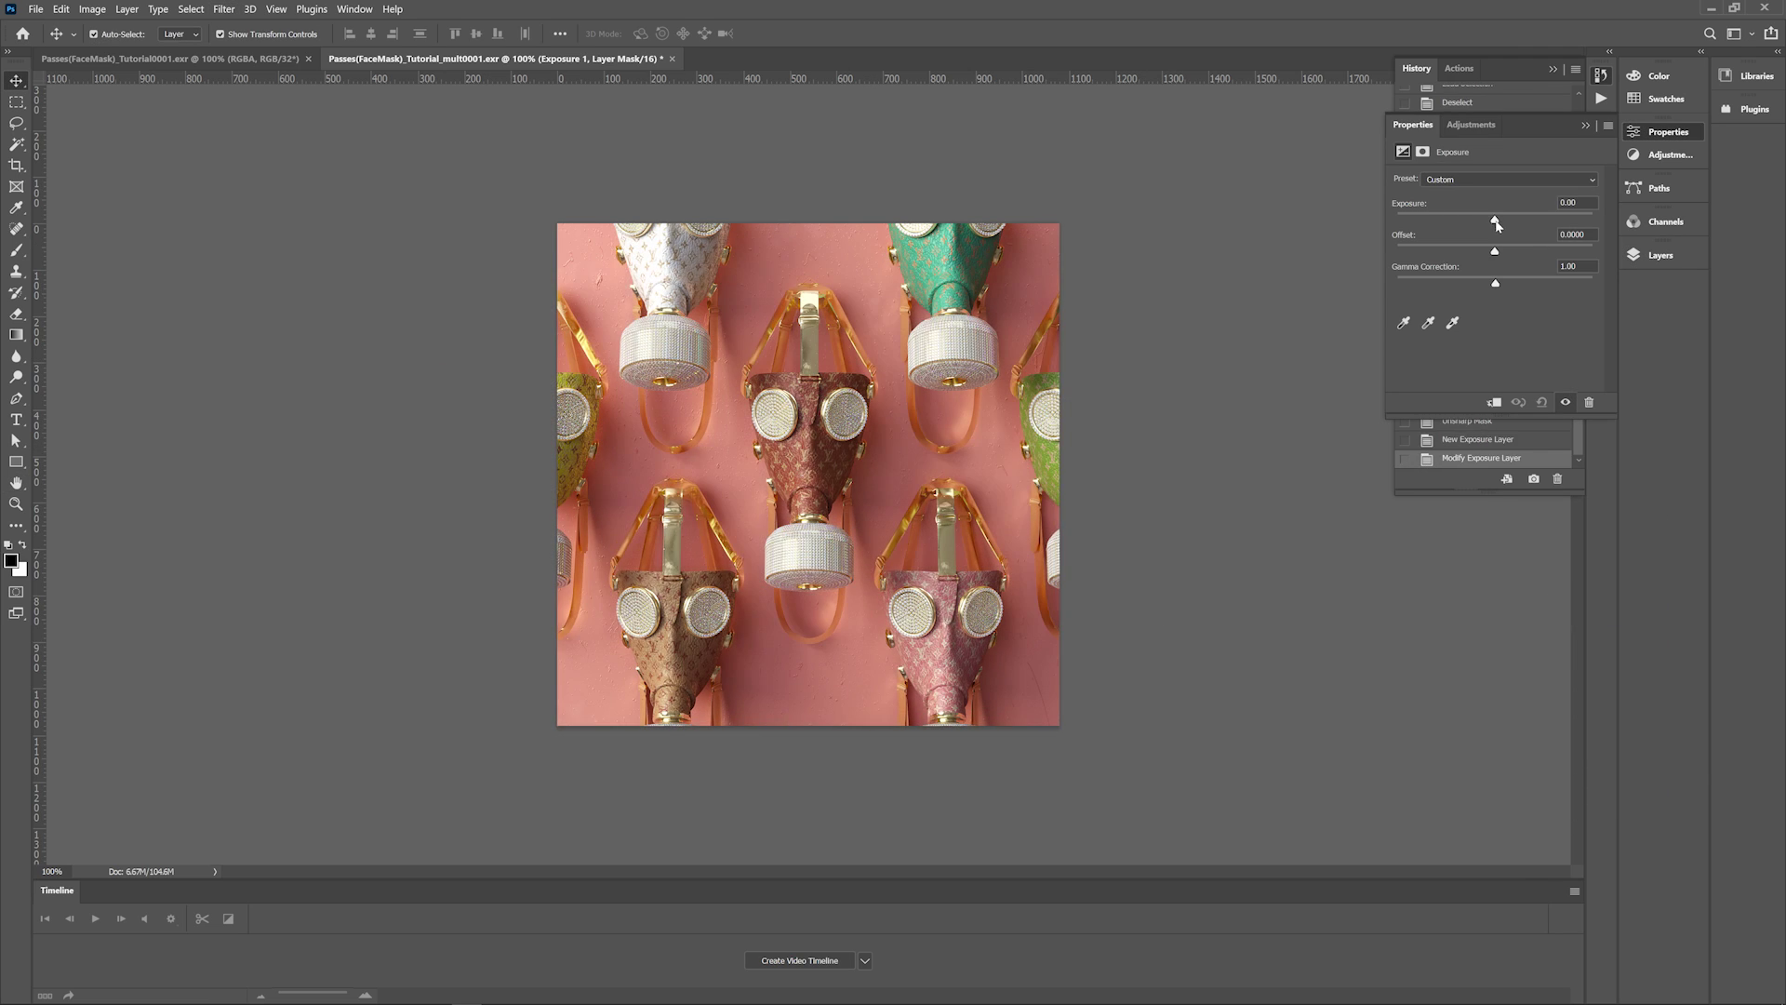
left_click_drag(1502, 286, 1490, 286)
left_click(1660, 254)
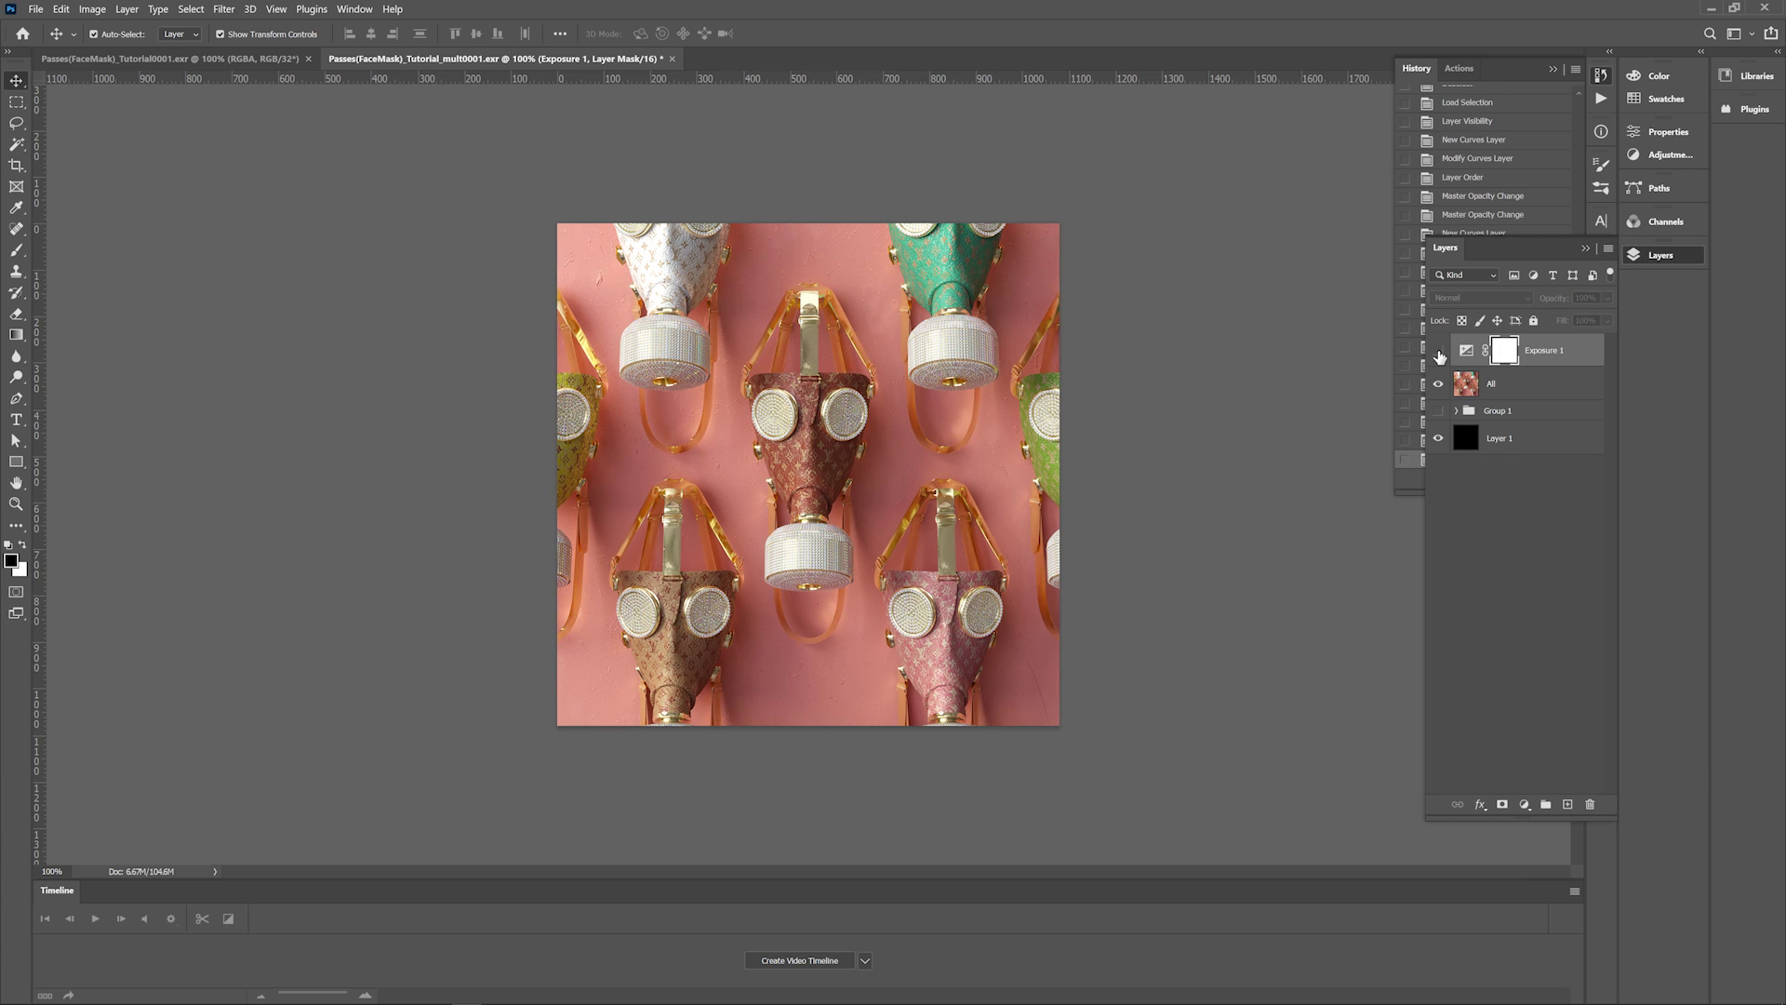
Create a new layer above All and make a feathered elliptical selection about 1186 × 1214 px around the image.
left_click(1567, 804)
key("m")
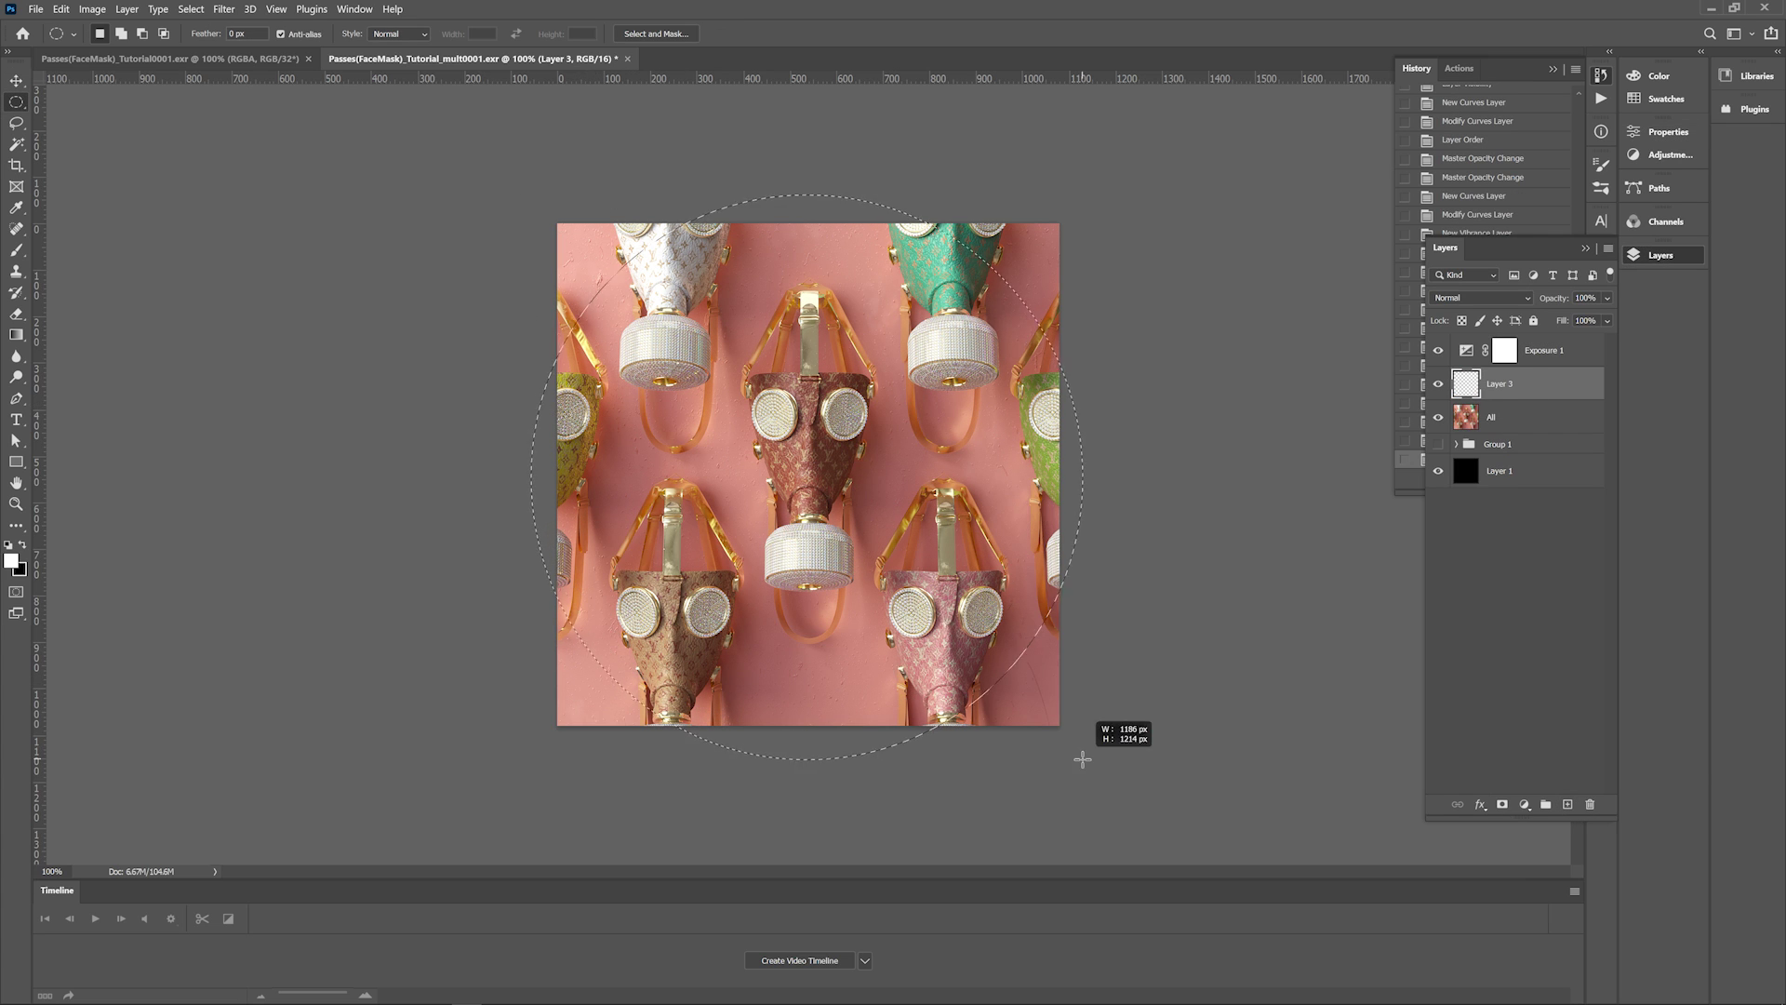
left_click(197, 10)
mouse_move(251, 239)
left_click(402, 299)
key("Return")
Invert the feathered selection, fill the corners with black as a vignette, and deselect.
key("ctrl+shift+i")
key("ctrl+BackSpace")
key("ctrl+d")
key("v")
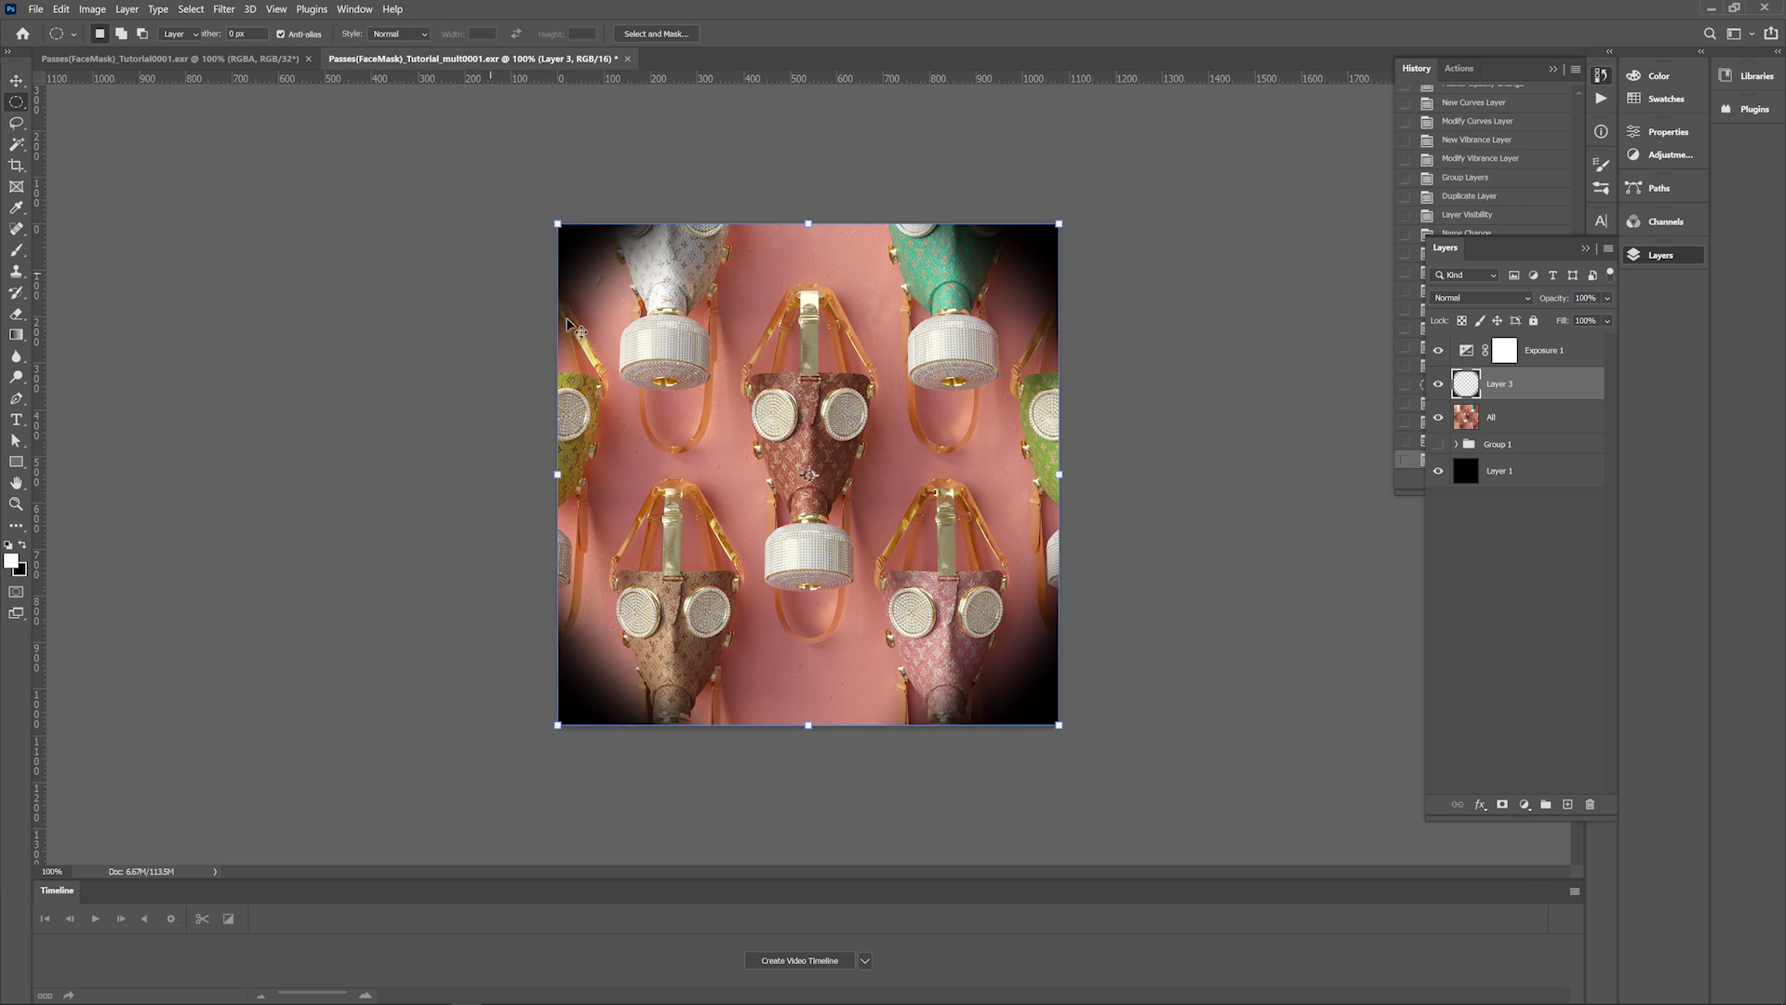
Set the vignette layer's opacity to 20% and apply a Gaussian Blur with a 47.0 pixel radius.
key("2")
key("0")
left_click(223, 9)
mouse_move(246, 186)
left_click(479, 257)
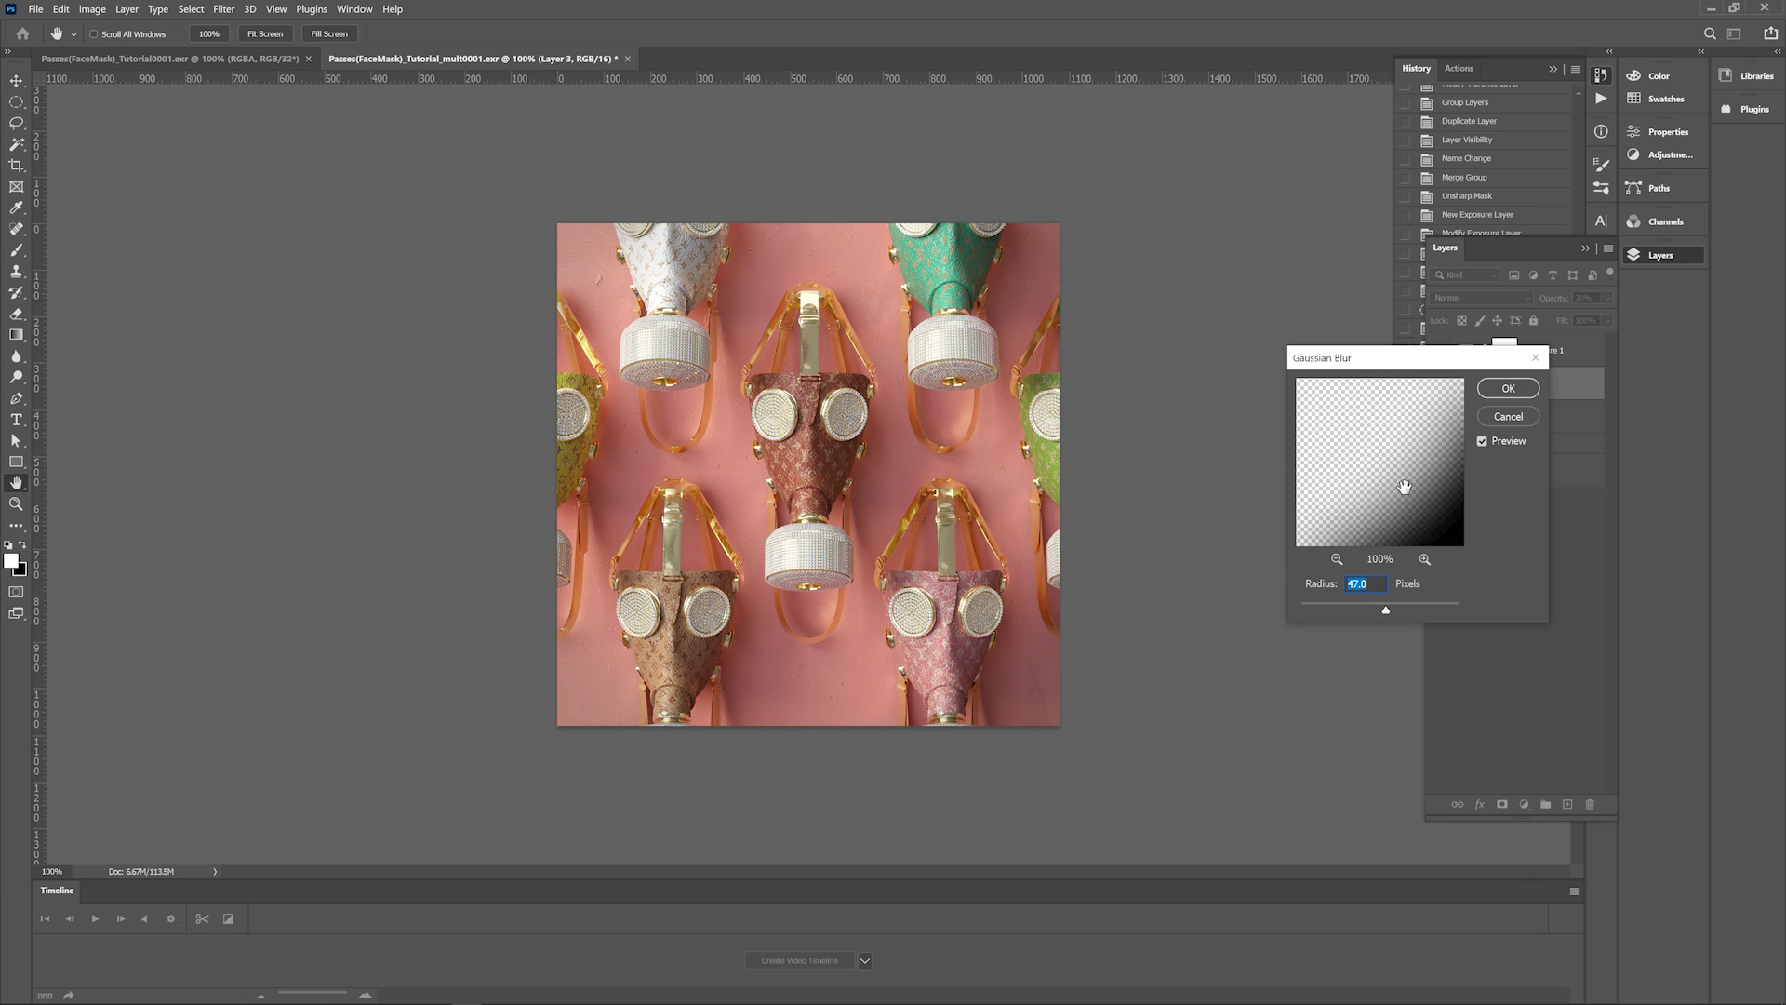
key("Return")
Review the image and the layers inside Group 1 with All hidden, comparing Levels 1 on and off and checking the reflection passes.
left_click(1196, 564)
scroll(883, 495, "down", 1, "alt")
scroll(884, 494, "up", 3, "alt")
scroll(837, 562, "down", 3, "alt")
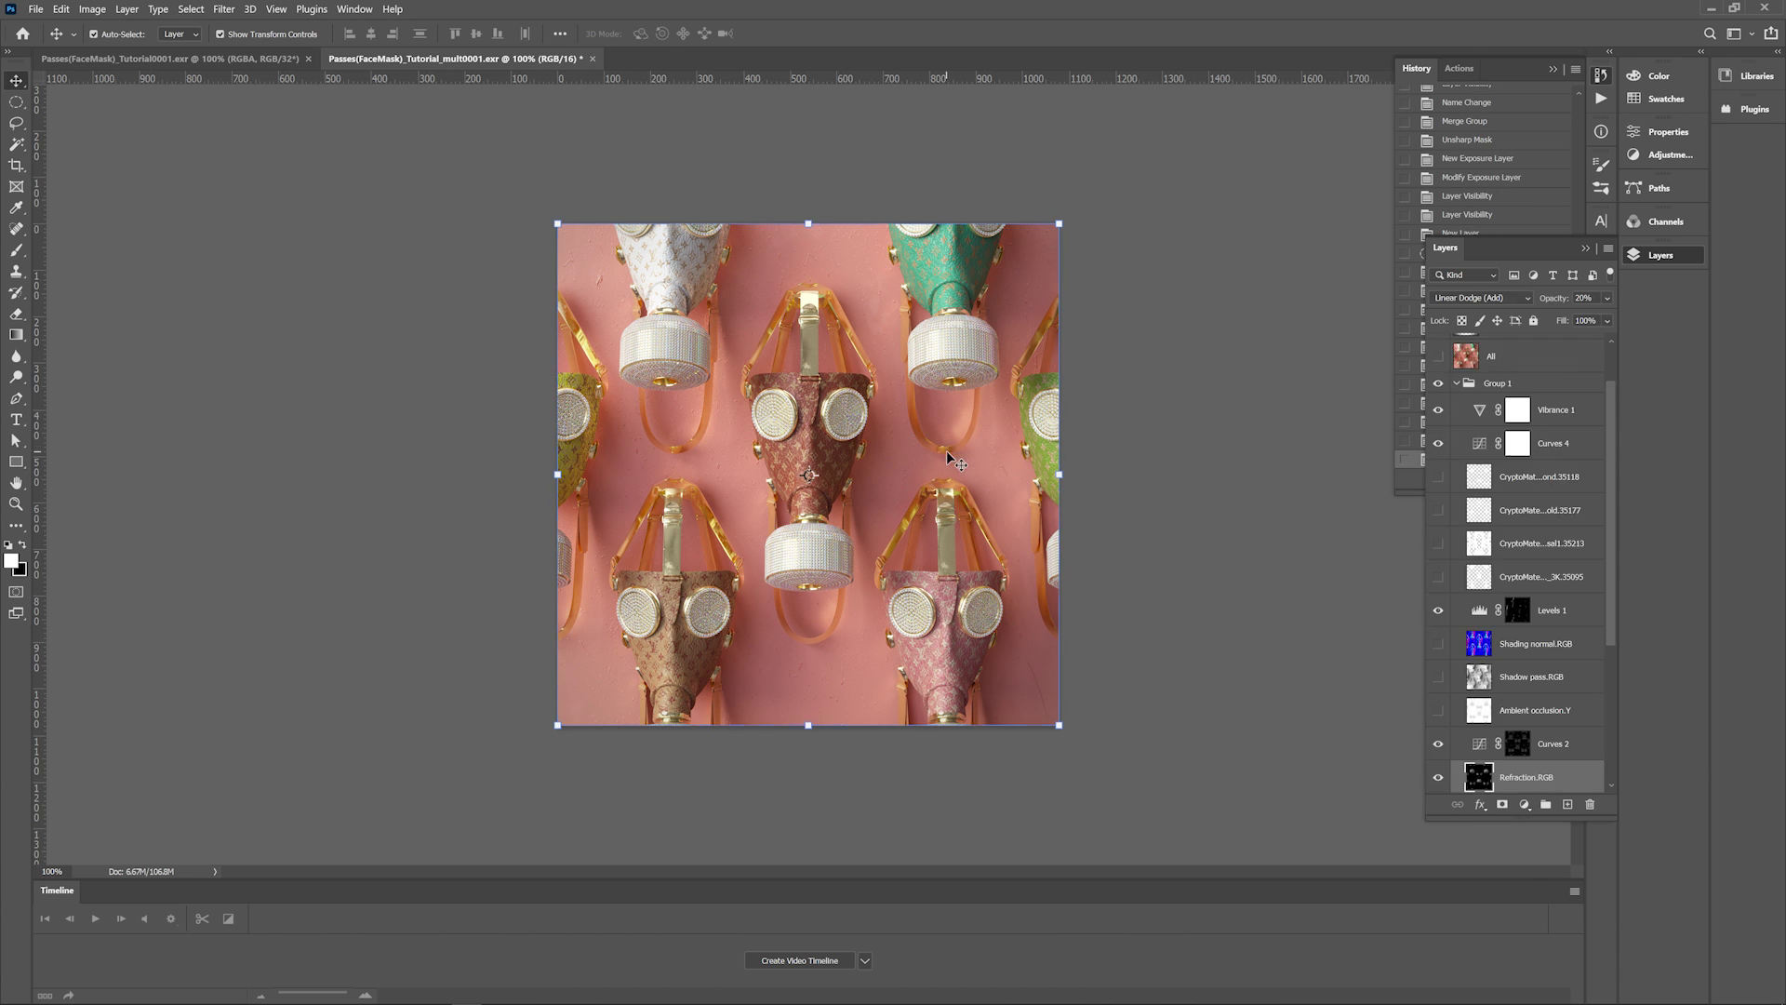
scroll(1511, 685, "down", 3)
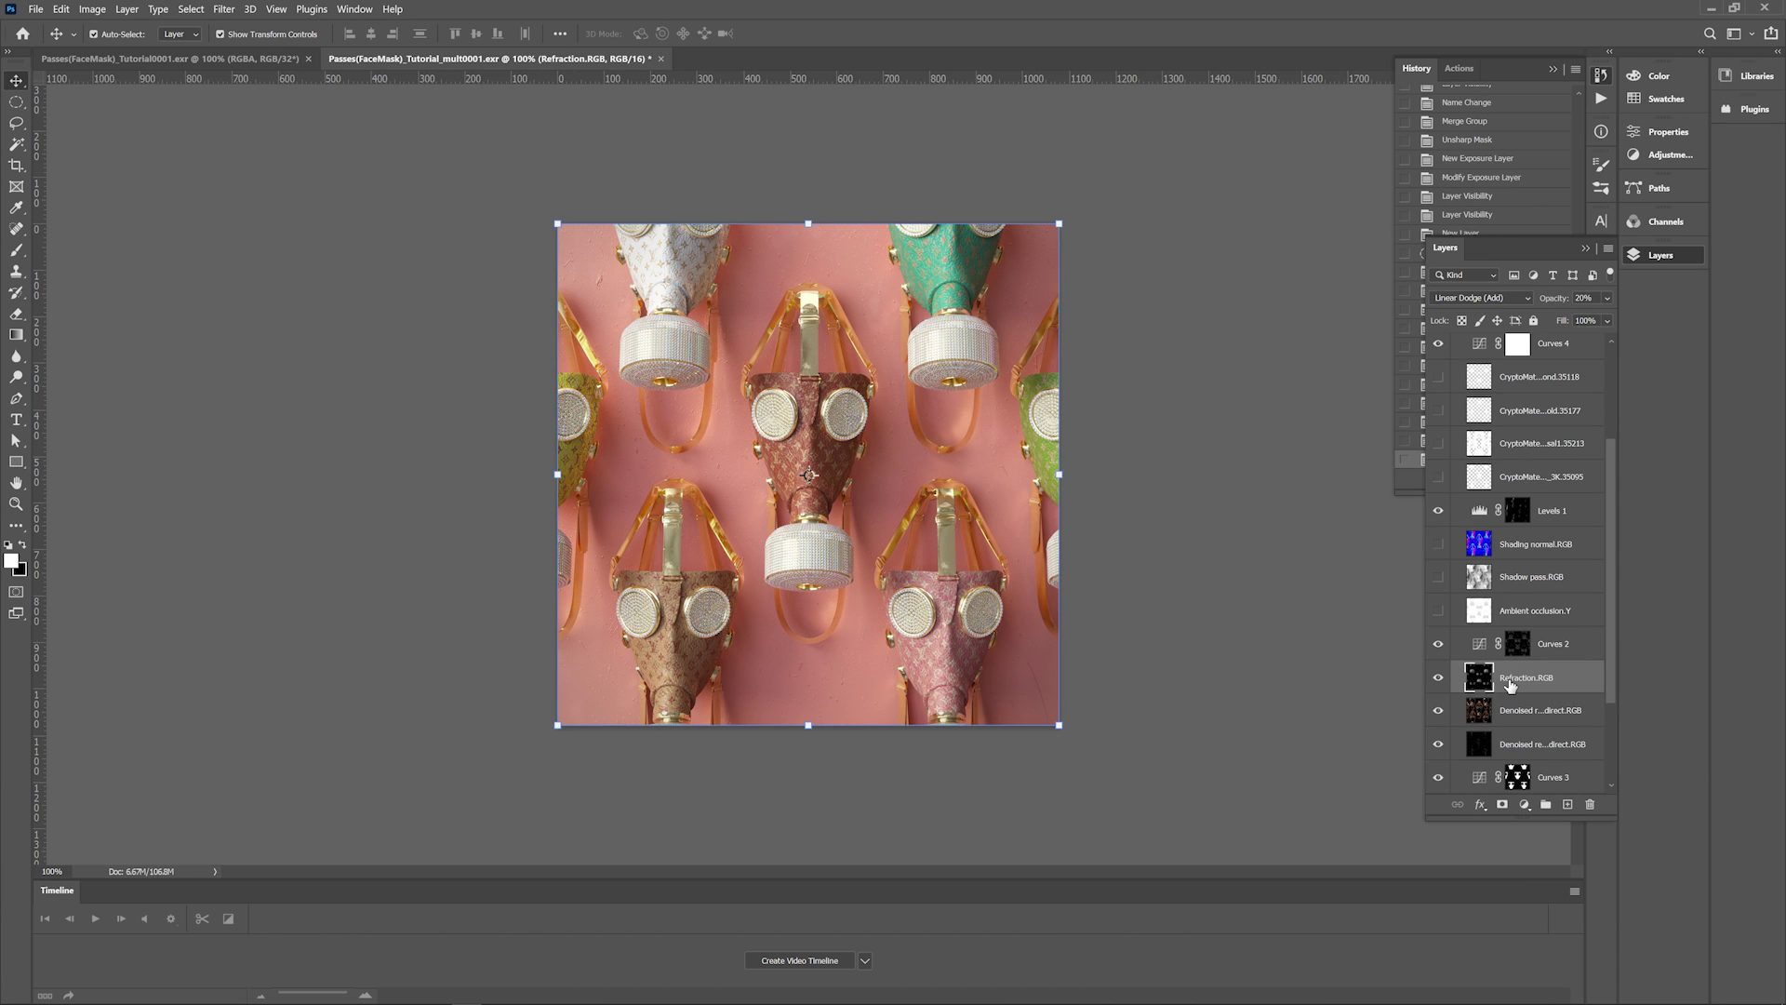
left_click(1479, 512)
left_click(1437, 514)
left_click(1437, 515)
left_click(1550, 719)
left_click(1540, 744)
scroll(1518, 735, "down", 1)
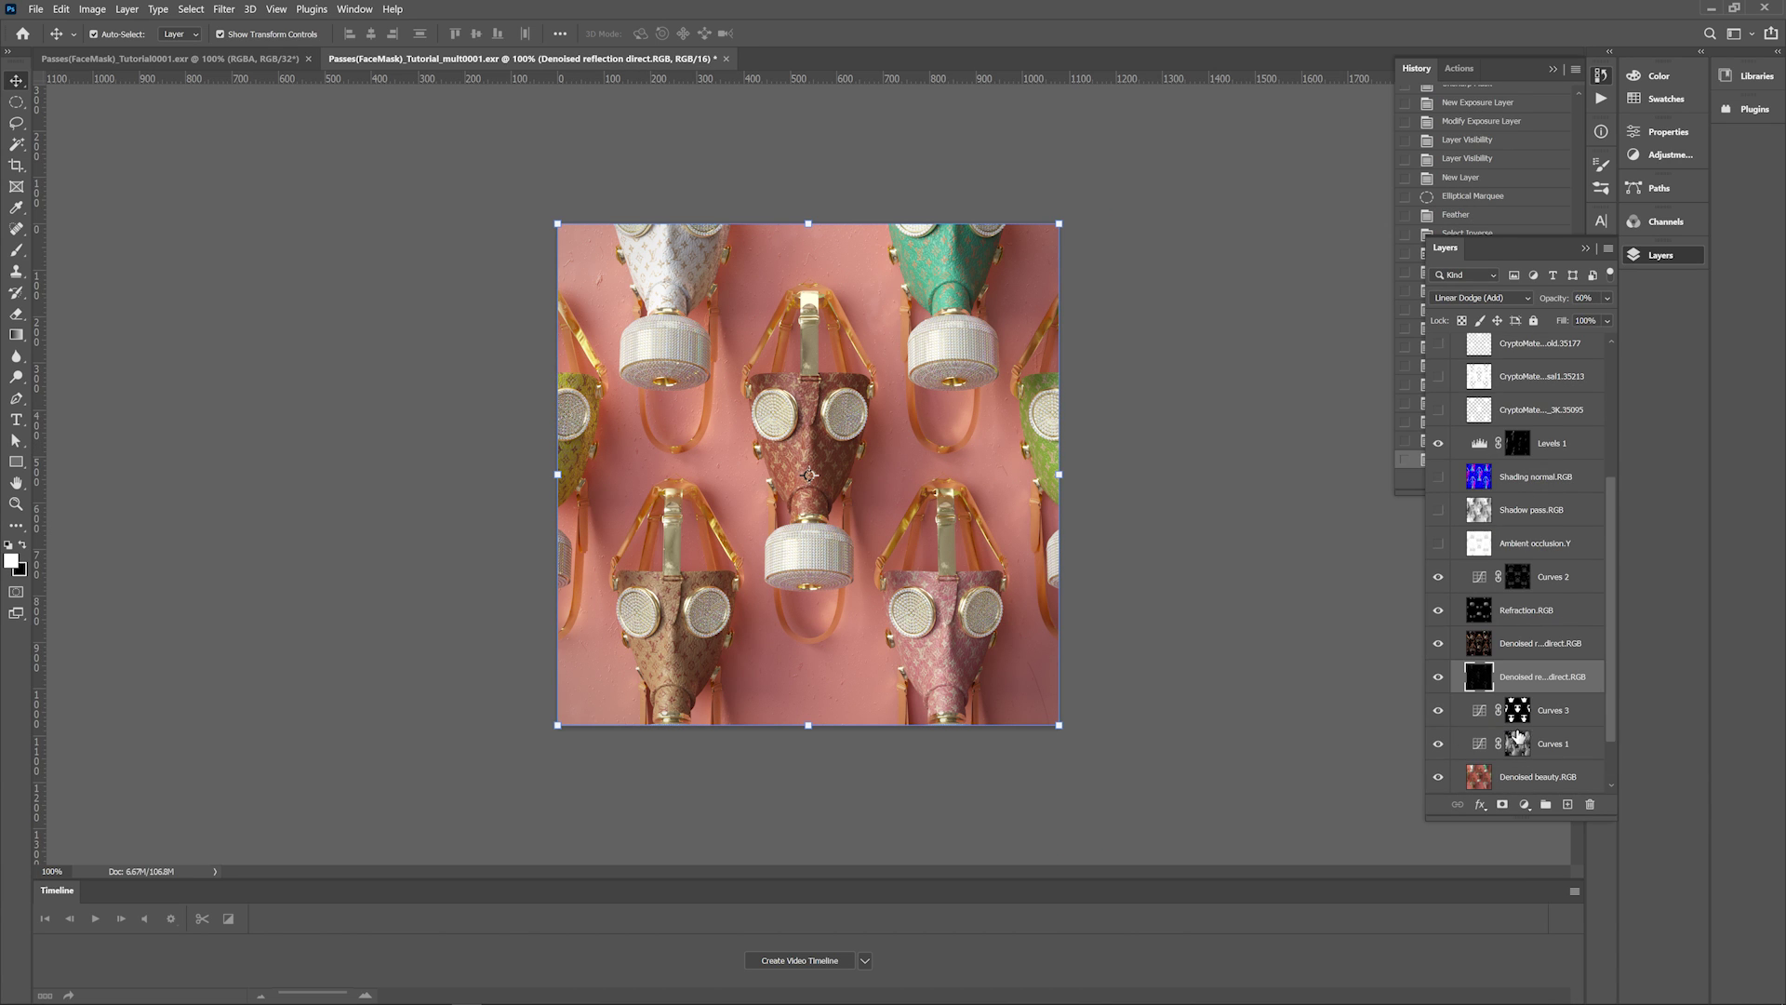